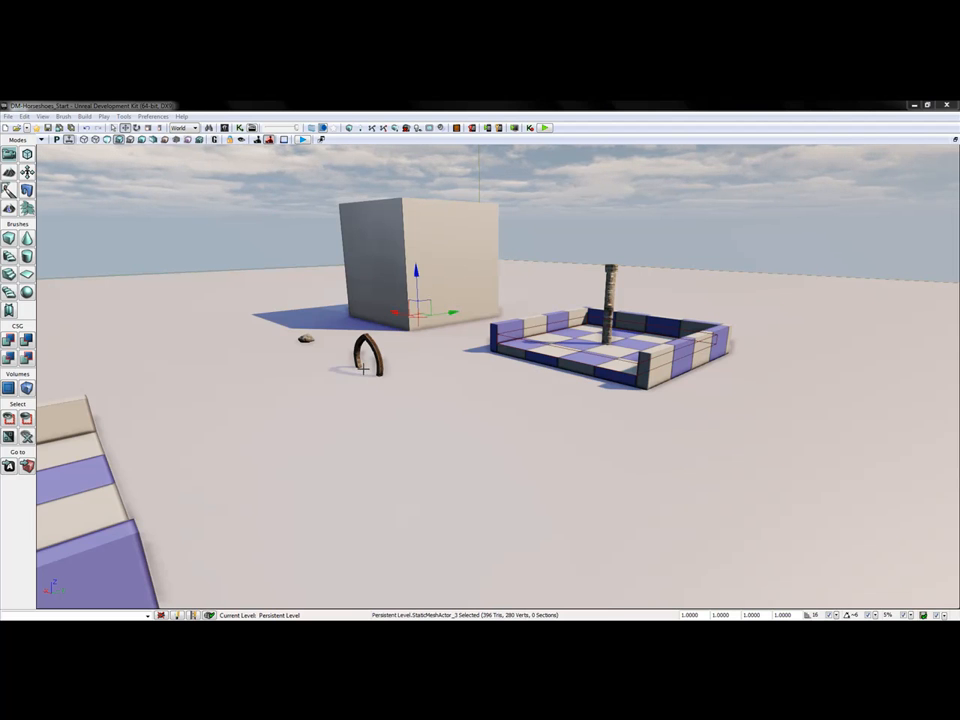
- Examine the level layout: the two checkered pens, the large block, the pillar, the arch and the rock
{"action": "right_click_drag", "start_coordinate": [393, 378], "coordinate": [377, 403]}
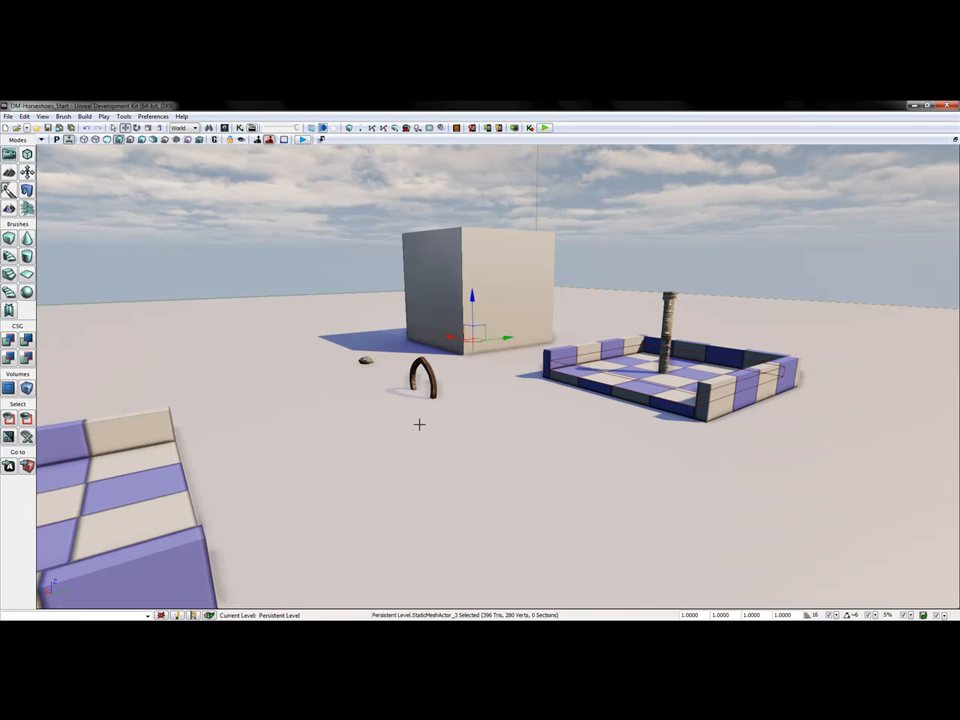
{"action": "left_click_drag", "start_coordinate": [435, 431], "coordinate": [456, 452]}
{"action": "left_click", "coordinate": [456, 452]}
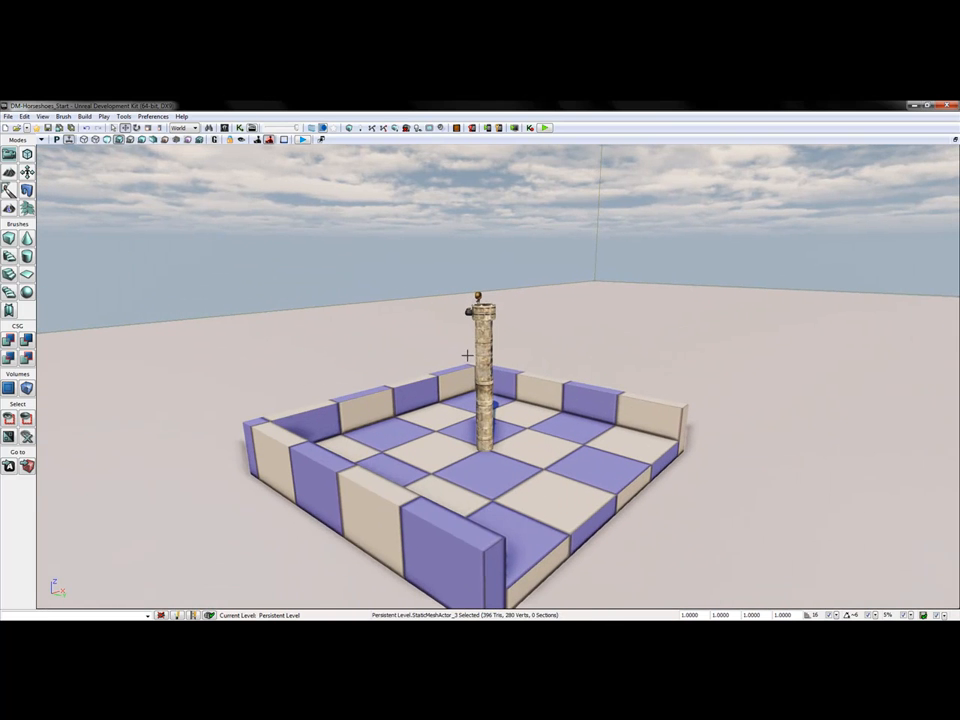
{"action": "left_click_drag", "start_coordinate": [383, 386], "coordinate": [540, 363]}
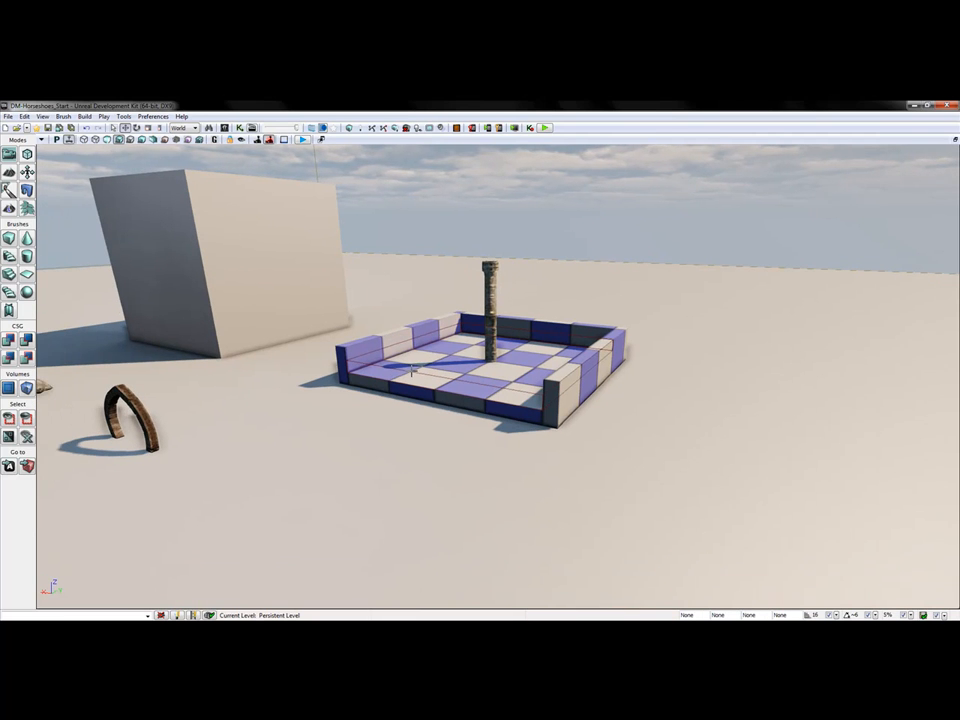
{"action": "right_click_drag", "start_coordinate": [410, 373], "coordinate": [290, 383]}
{"action": "middle_click_drag", "start_coordinate": [410, 373], "coordinate": [390, 400]}
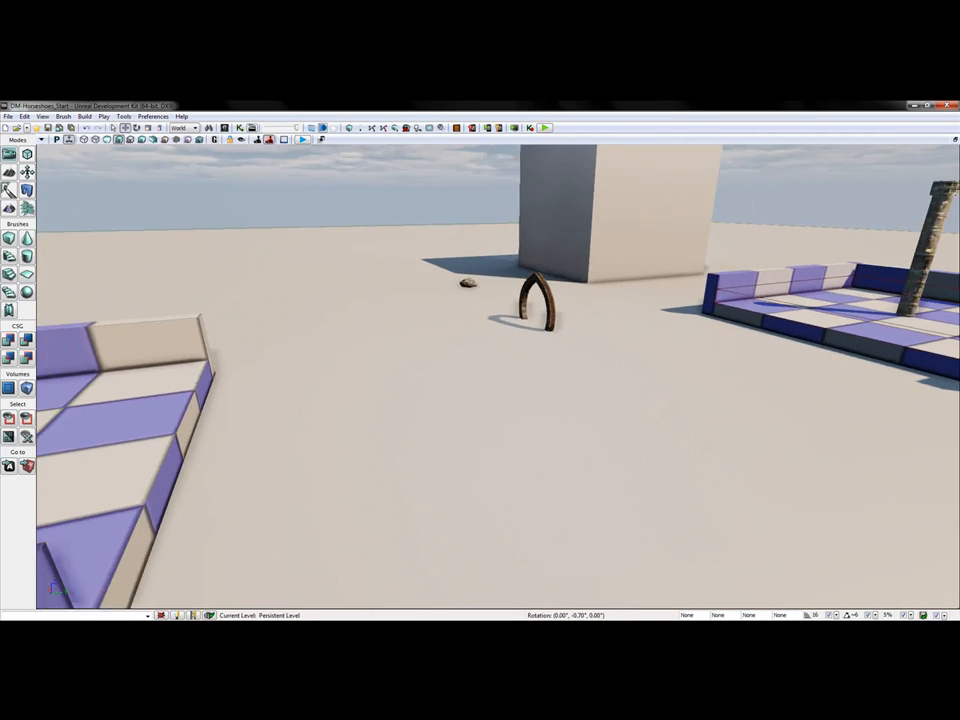
{"action": "left_click_drag", "start_coordinate": [410, 373], "coordinate": [450, 300]}
{"action": "middle_click_drag", "start_coordinate": [410, 373], "coordinate": [320, 390]}
{"action": "left_click_drag", "start_coordinate": [688, 324], "coordinate": [688, 345]}
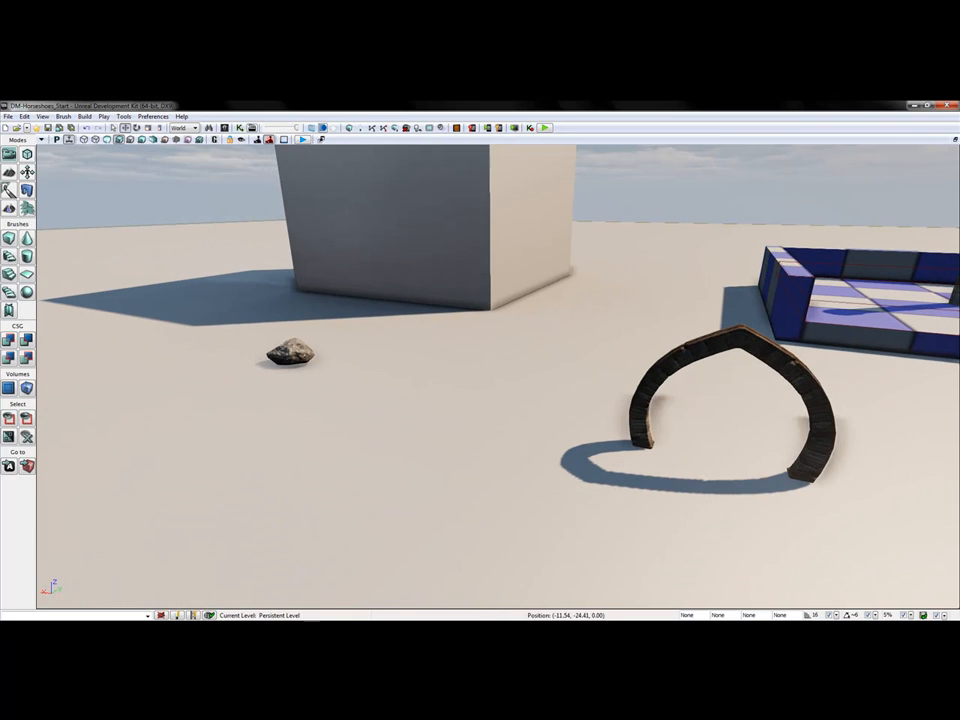
- Select the arch and the rock in turn to inspect the two throwable meshes, ending on the arch
{"action": "left_click", "coordinate": [705, 346]}
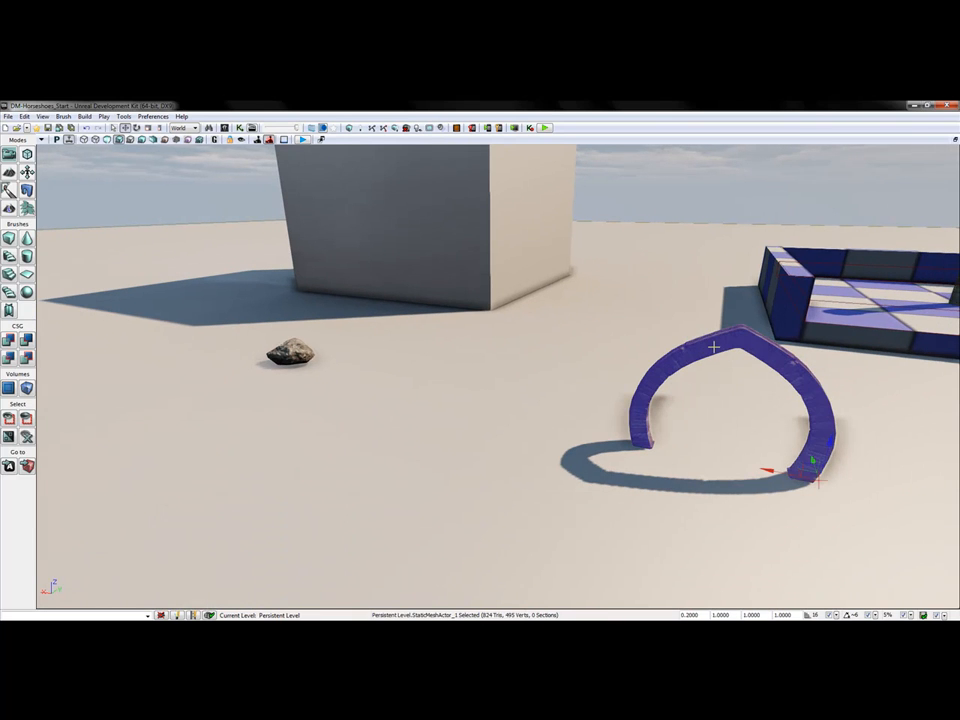
{"action": "left_click", "coordinate": [288, 351]}
{"action": "right_click_drag", "start_coordinate": [418, 463], "coordinate": [505, 462]}
{"action": "mouse_move", "coordinate": [326, 435]}
{"action": "right_mouse_down"}
{"action": "mouse_move", "coordinate": [420, 430]}
{"action": "mouse_move", "coordinate": [330, 431]}
{"action": "right_mouse_up"}
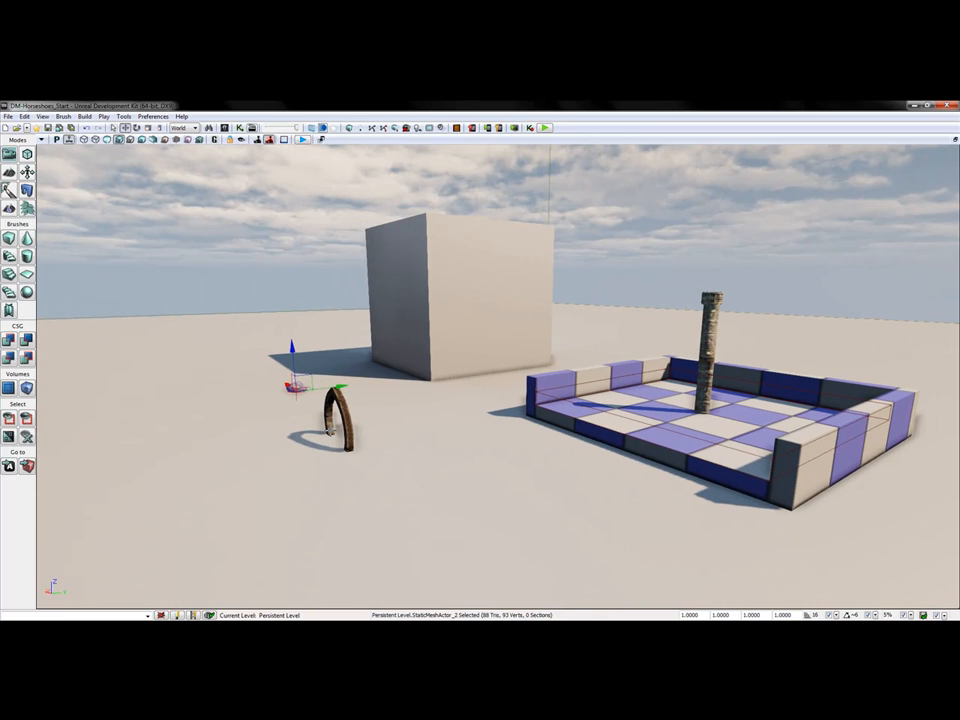
{"action": "left_click", "coordinate": [346, 410]}
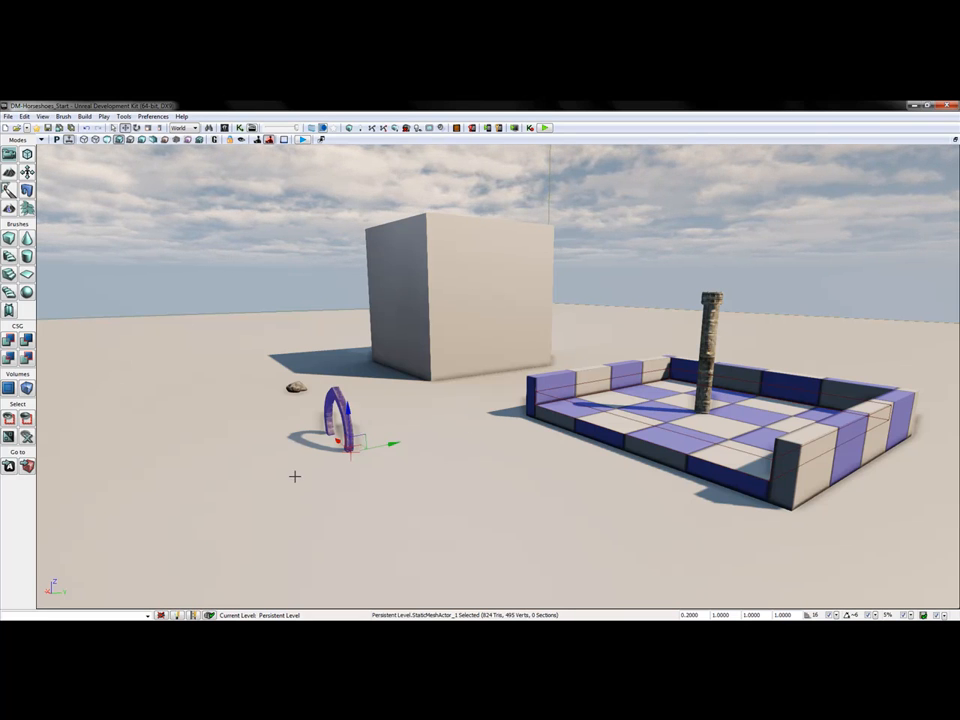
- Open the World Properties and check the Kill Z value under Zone Info
{"action": "left_click", "coordinate": [43, 116]}
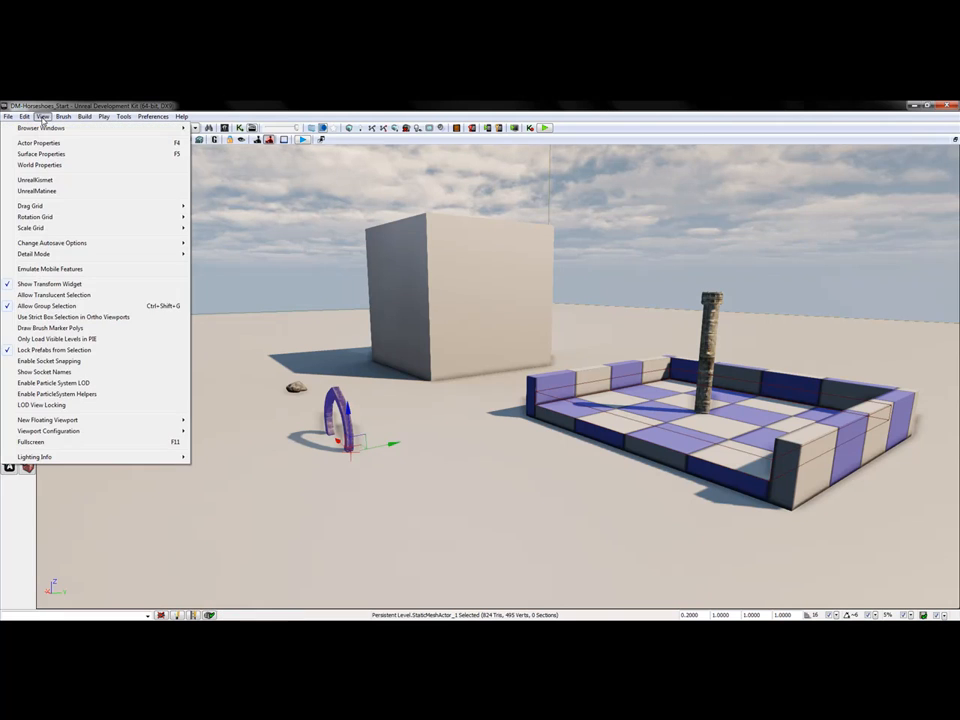
{"action": "left_click", "coordinate": [48, 166]}
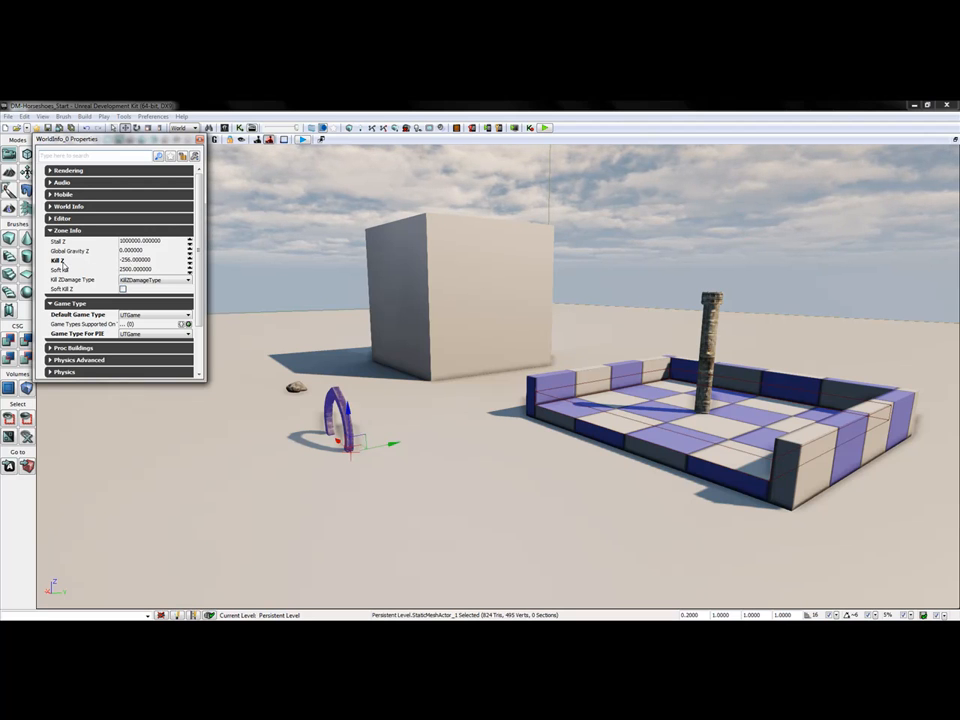
{"action": "left_click", "coordinate": [134, 260]}
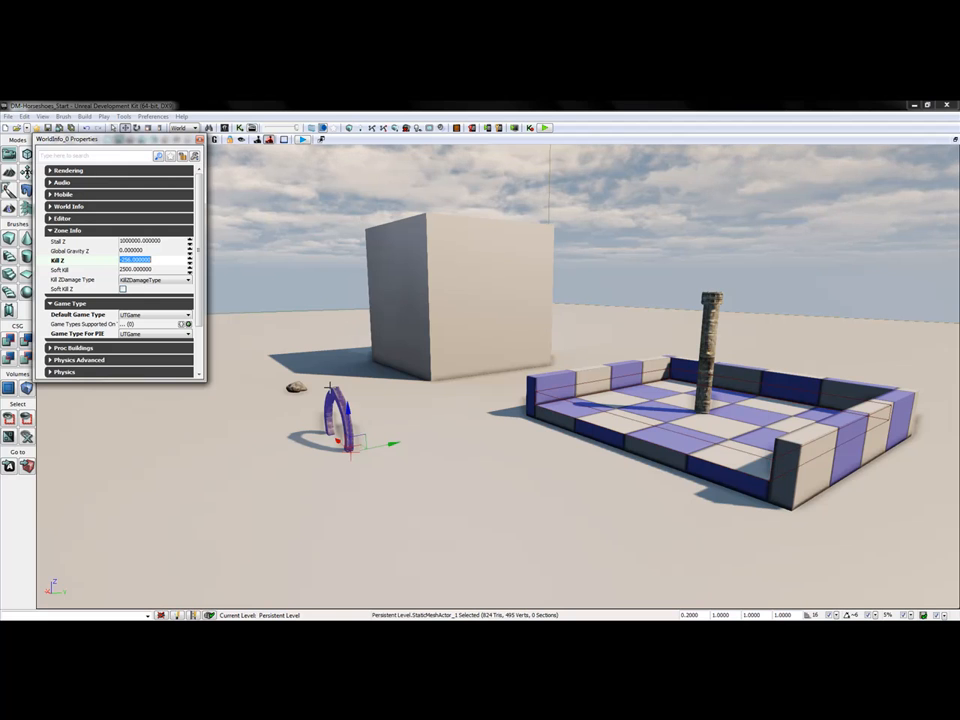
- Switch to the four-viewport layout and examine where the Kill Z level lies relative to the floor in the side and front views
{"action": "left_click", "coordinate": [955, 141]}
{"action": "scroll", "coordinate": [376, 284], "scroll_direction": "down", "scroll_amount": 1}
{"action": "left_click_drag", "start_coordinate": [376, 284], "coordinate": [336, 311]}
{"action": "left_click_drag", "start_coordinate": [679, 301], "coordinate": [673, 270]}
{"action": "scroll", "coordinate": [651, 274], "scroll_direction": "down", "scroll_amount": 6}
{"action": "left_click_drag", "start_coordinate": [768, 287], "coordinate": [599, 297]}
{"action": "scroll", "coordinate": [764, 296], "scroll_direction": "up", "scroll_amount": 2}
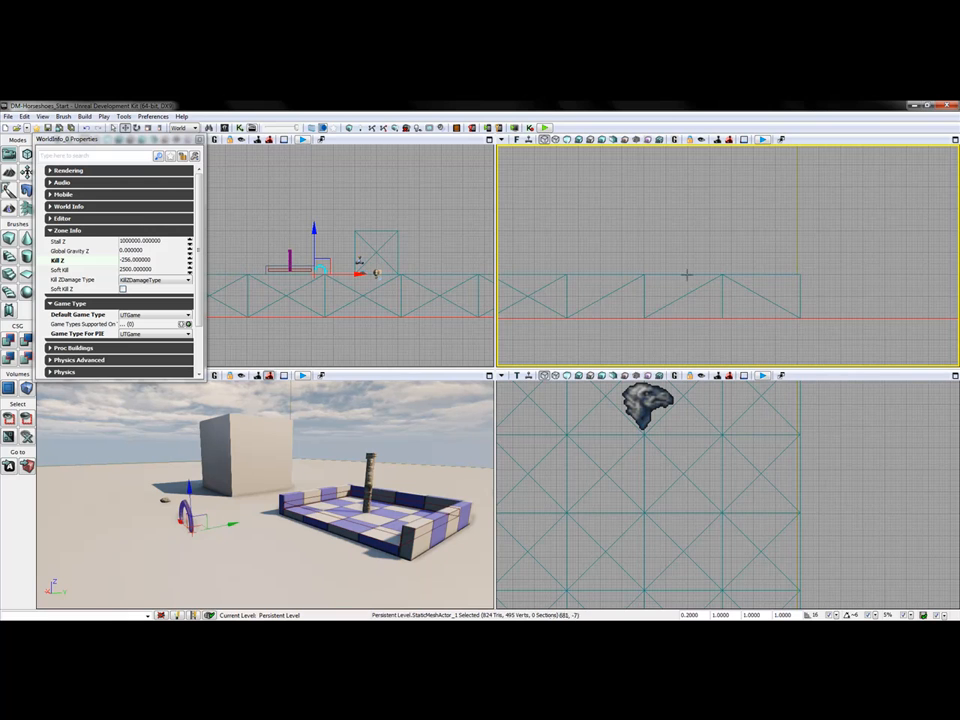
{"action": "left_click_drag", "start_coordinate": [596, 269], "coordinate": [884, 262]}
{"action": "scroll", "coordinate": [884, 262], "scroll_direction": "up", "scroll_amount": 8}
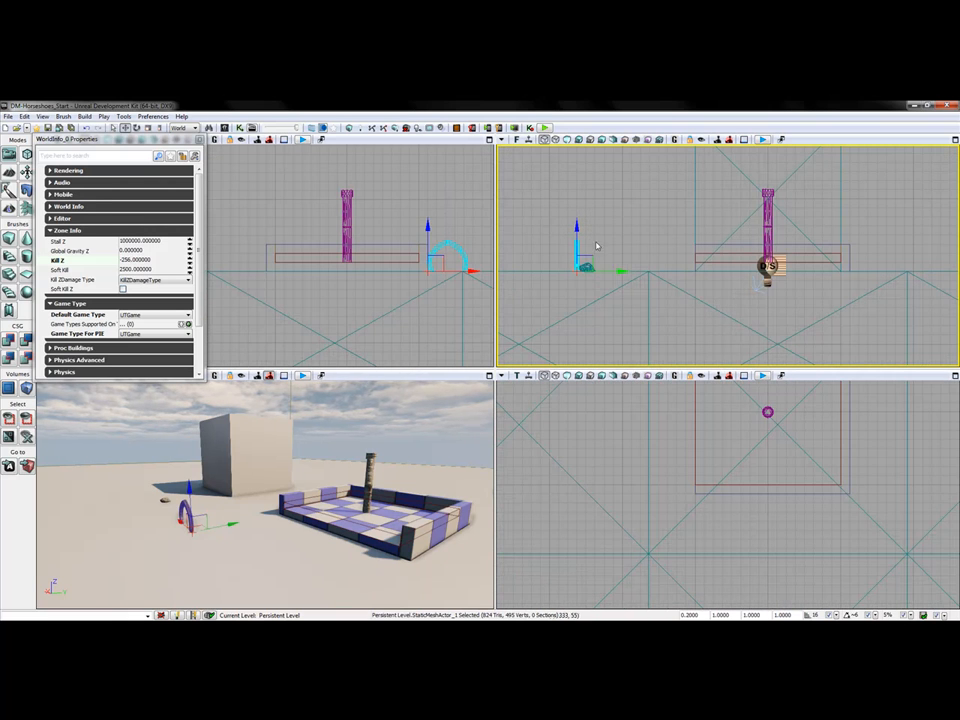
{"action": "left_click_drag", "start_coordinate": [540, 270], "coordinate": [564, 249]}
{"action": "scroll", "coordinate": [708, 312], "scroll_direction": "down", "scroll_amount": 2}
{"action": "scroll", "coordinate": [752, 323], "scroll_direction": "down", "scroll_amount": 4}
{"action": "left_click_drag", "start_coordinate": [752, 322], "coordinate": [636, 262]}
{"action": "left_click_drag", "start_coordinate": [751, 292], "coordinate": [854, 298]}
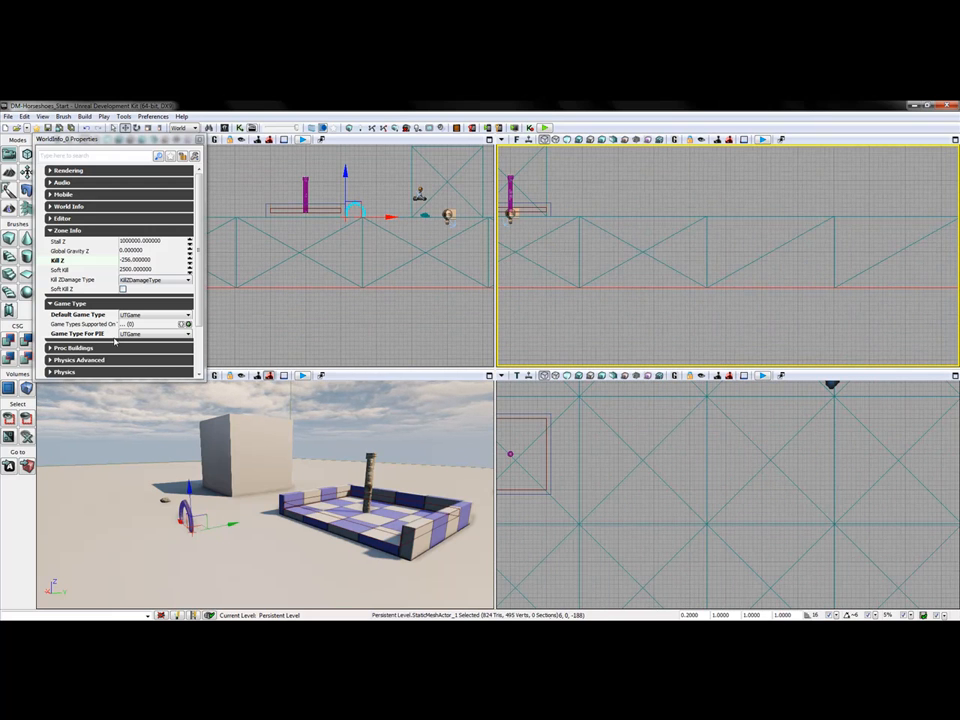
{"action": "left_click", "coordinate": [140, 260]}
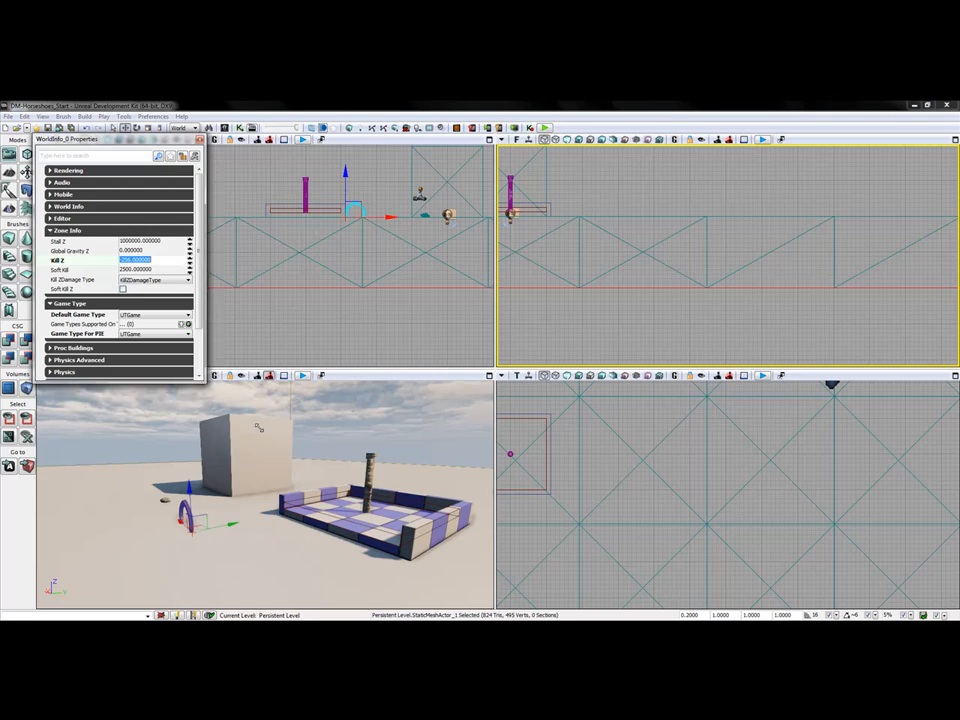
- Set both Default Game Type and Game Type For PIE to UTGame in the enlarged World Properties window, and close it
{"action": "left_click_drag", "start_coordinate": [207, 382], "coordinate": [415, 510]}
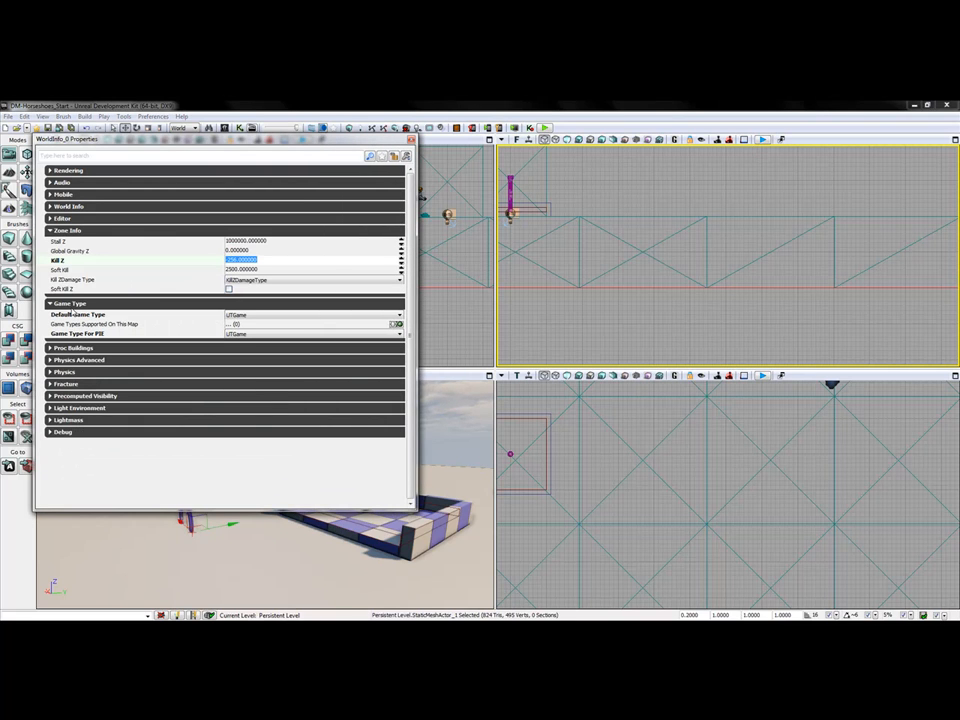
{"action": "left_click", "coordinate": [268, 315]}
{"action": "left_click", "coordinate": [260, 398]}
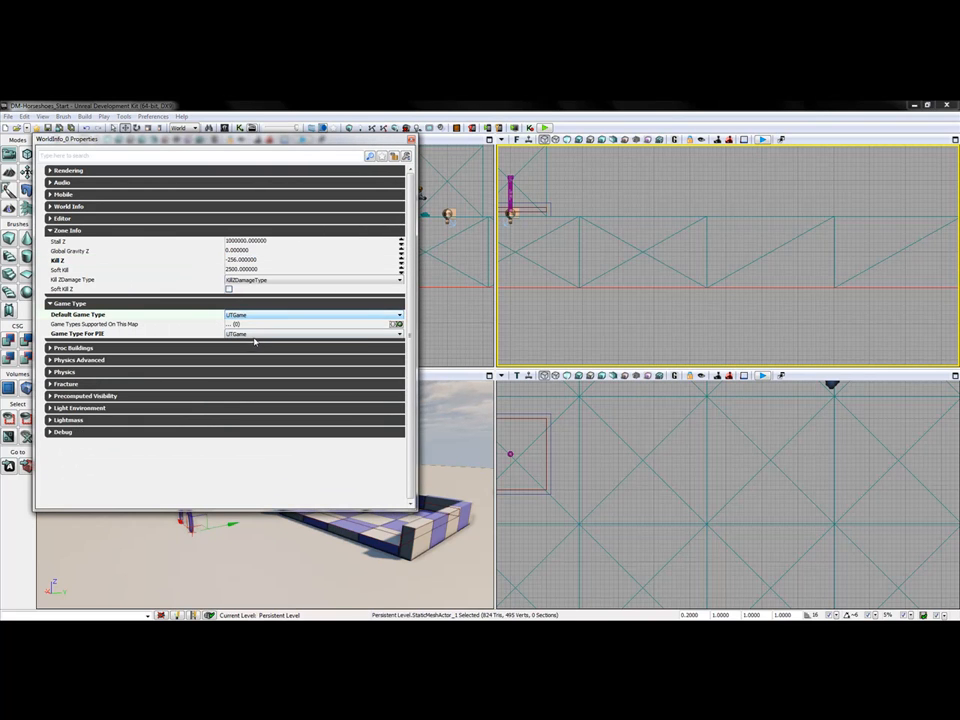
{"action": "left_click", "coordinate": [237, 317]}
{"action": "left_click", "coordinate": [237, 318]}
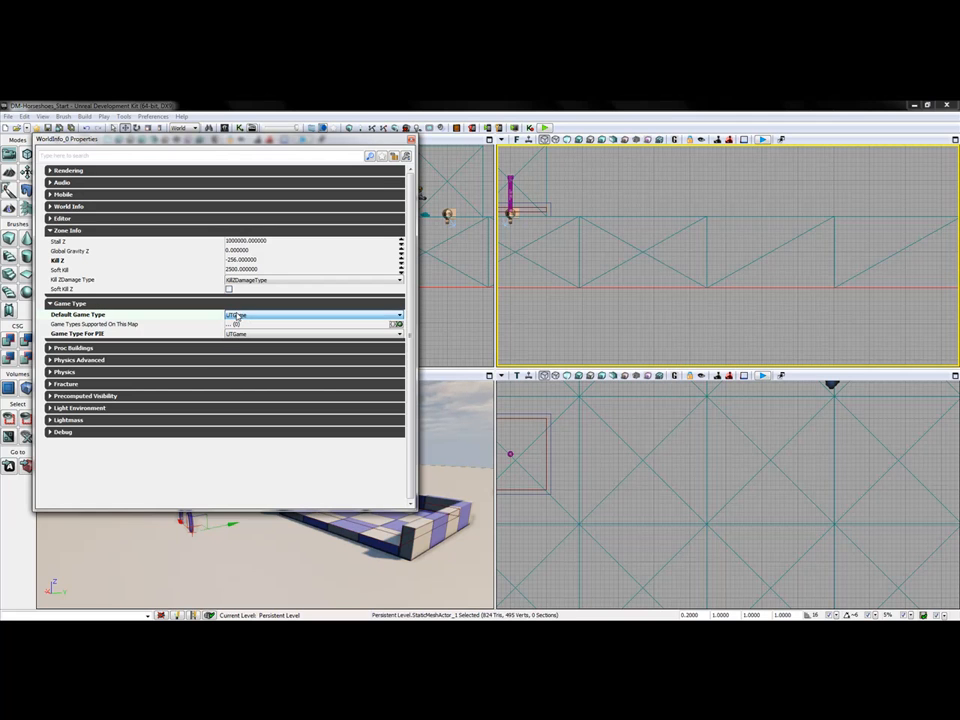
{"action": "left_click", "coordinate": [240, 336]}
{"action": "left_click", "coordinate": [240, 421]}
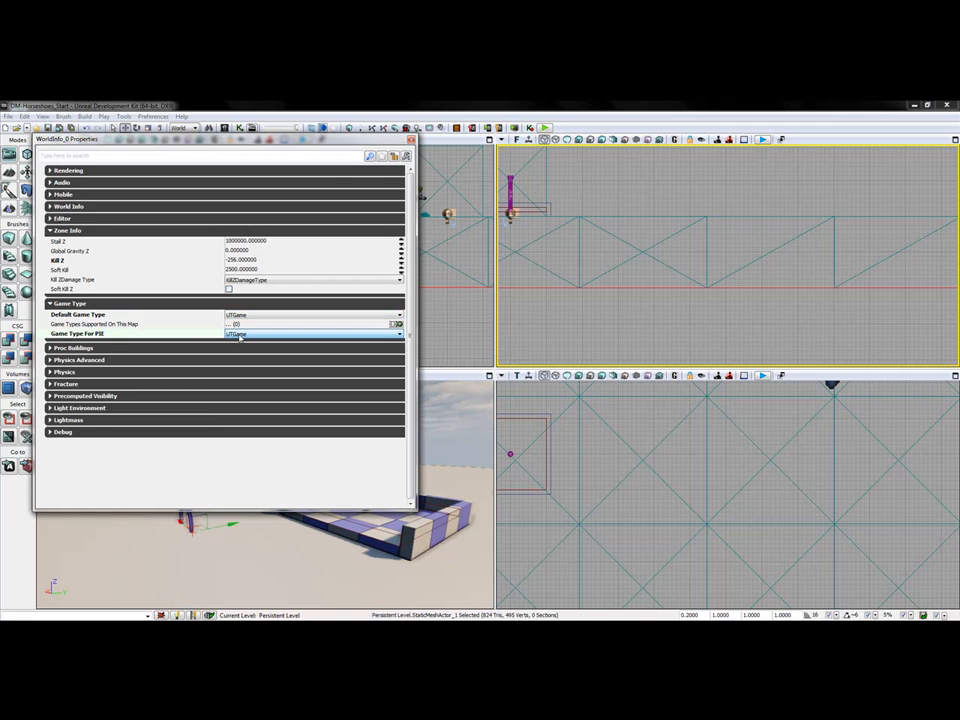
{"action": "left_click", "coordinate": [410, 139]}
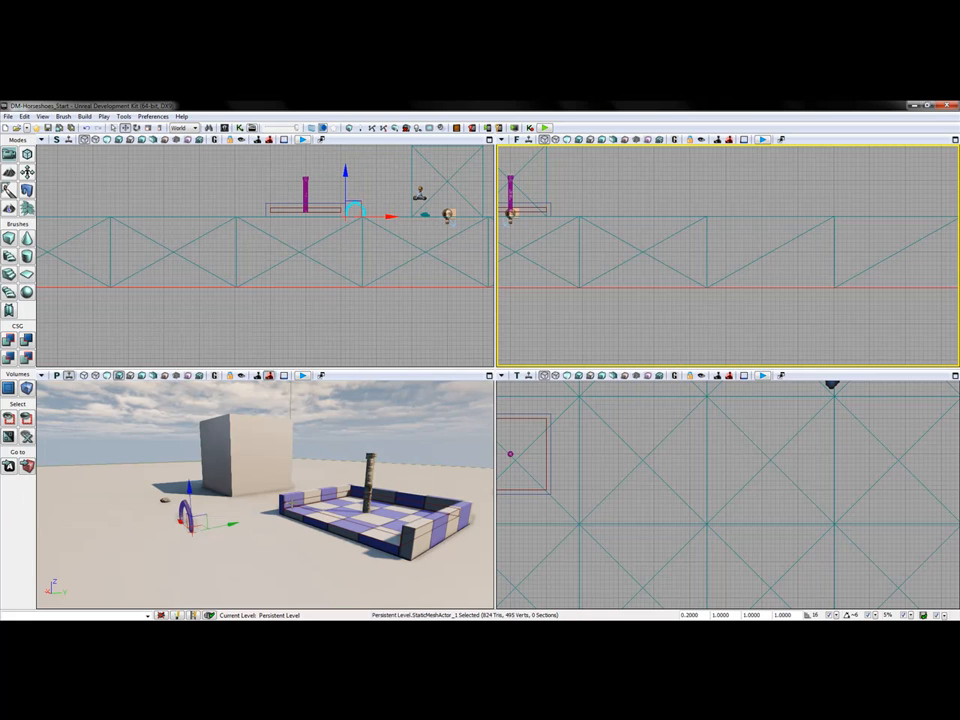
- Maximize the perspective viewport with the arch and the rock in close view
{"action": "right_click_drag", "start_coordinate": [330, 470], "coordinate": [321, 482]}
{"action": "left_click", "coordinate": [489, 376]}
{"action": "left_click_drag", "start_coordinate": [288, 456], "coordinate": [300, 425]}
{"action": "right_click_drag", "start_coordinate": [300, 454], "coordinate": [328, 482]}
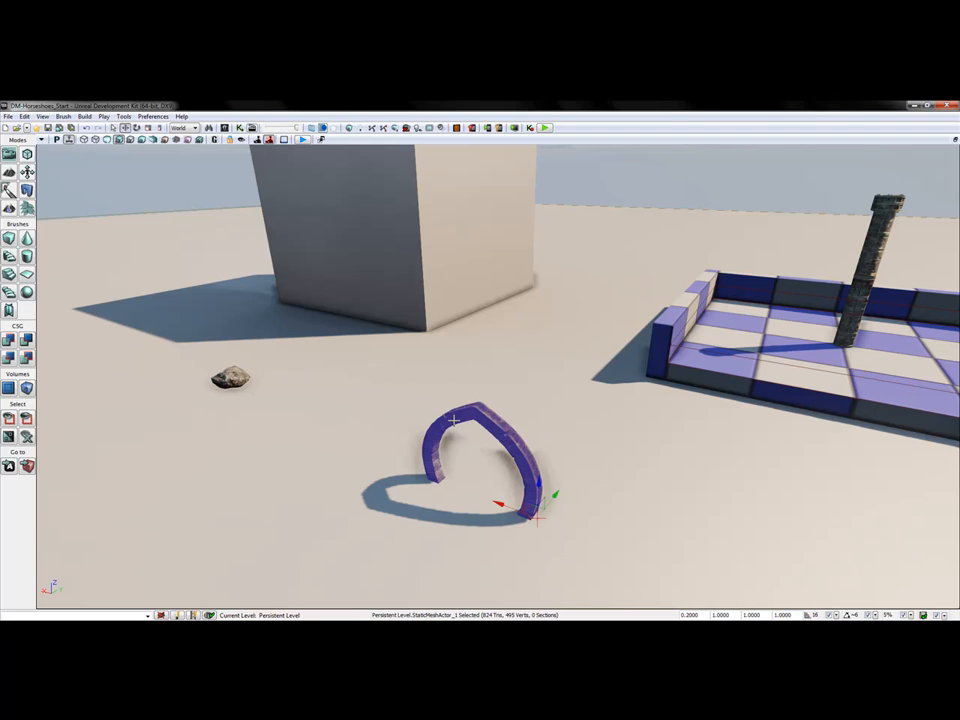
- Convert the rock and the arch together from StaticMeshActors to KActors
{"action": "left_click", "coordinate": [230, 377]}
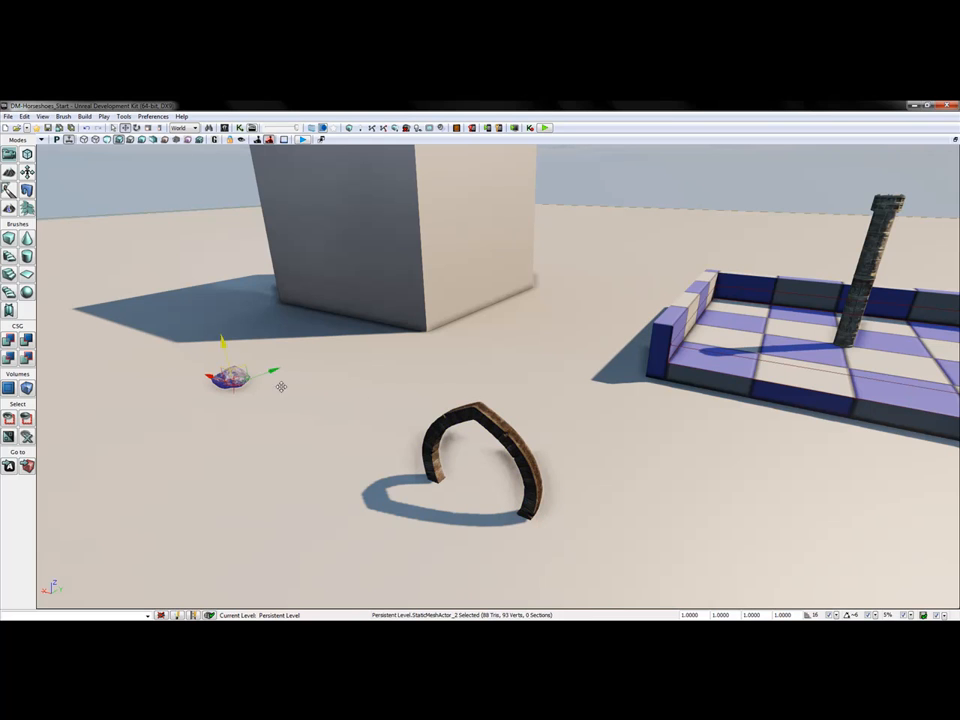
{"action": "left_click", "coordinate": [456, 412], "text": "ctrl"}
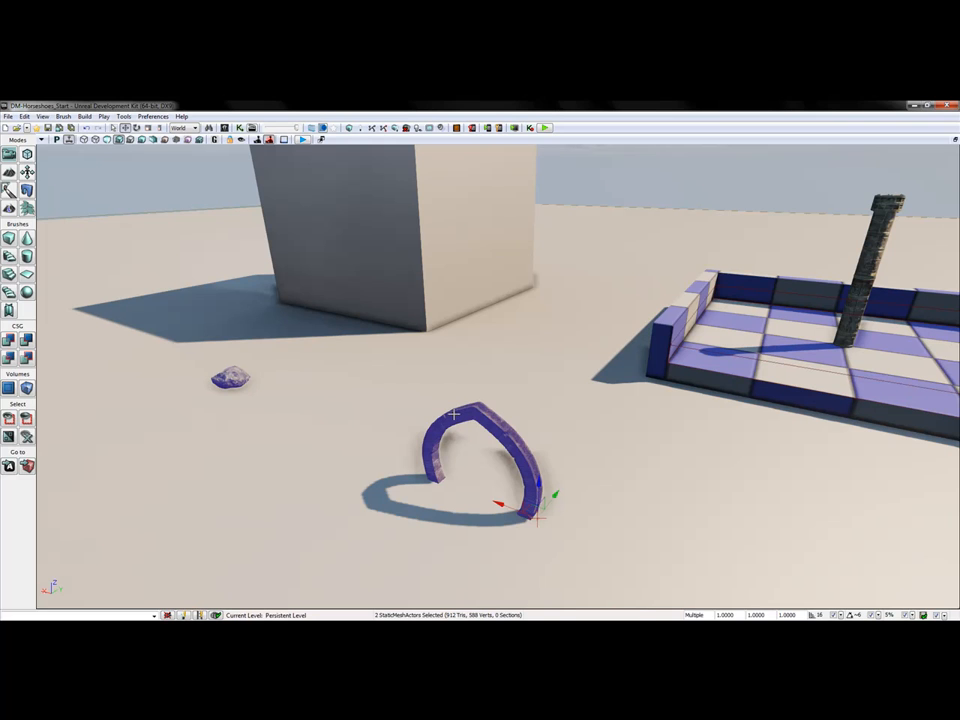
{"action": "right_click", "coordinate": [454, 414]}
{"action": "left_click", "coordinate": [444, 419]}
{"action": "right_click", "coordinate": [450, 415]}
{"action": "left_click", "coordinate": [232, 380]}
{"action": "left_click", "coordinate": [466, 409], "text": "ctrl"}
{"action": "right_click", "coordinate": [466, 409]}
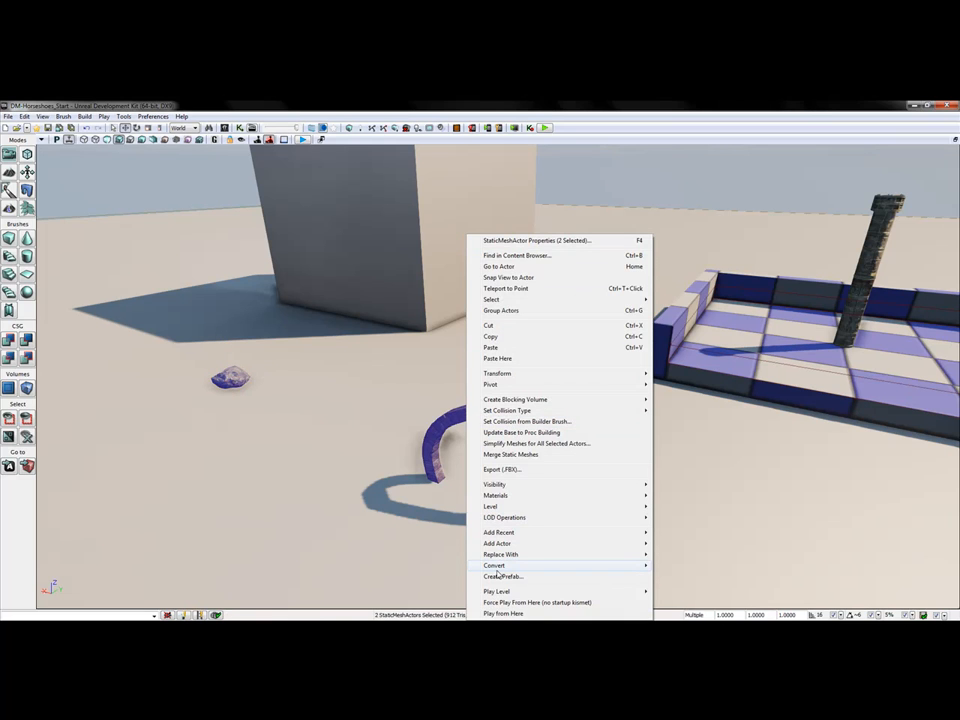
{"action": "mouse_move", "coordinate": [497, 573]}
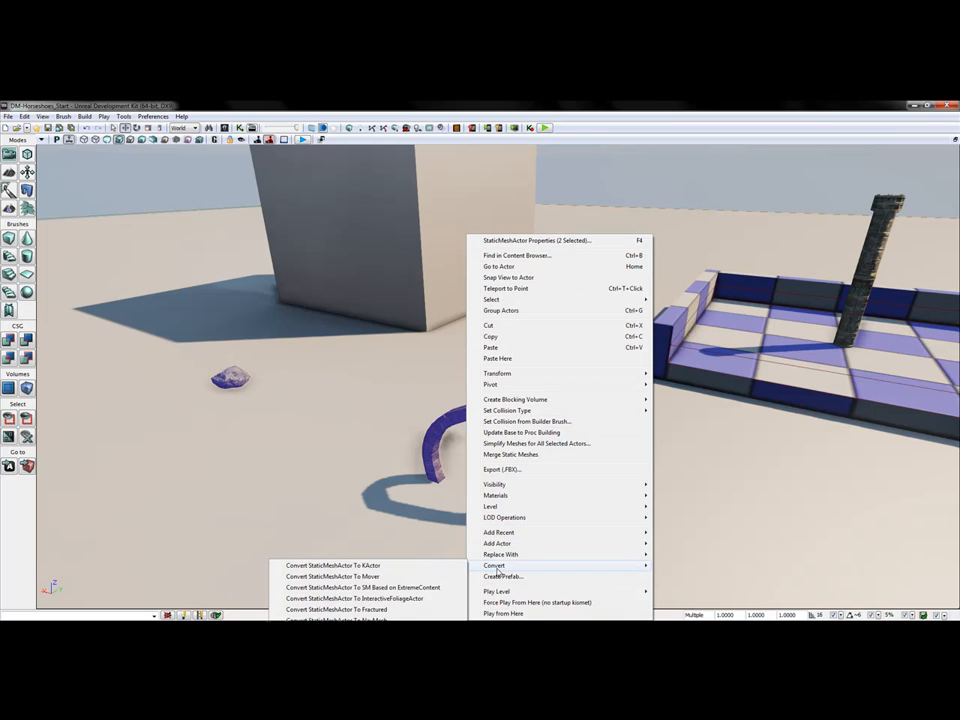
{"action": "left_click", "coordinate": [317, 569]}
{"action": "mouse_move", "coordinate": [345, 495]}
{"action": "right_mouse_down"}
{"action": "mouse_move", "coordinate": [342, 465]}
{"action": "mouse_move", "coordinate": [338, 486]}
{"action": "right_mouse_up"}
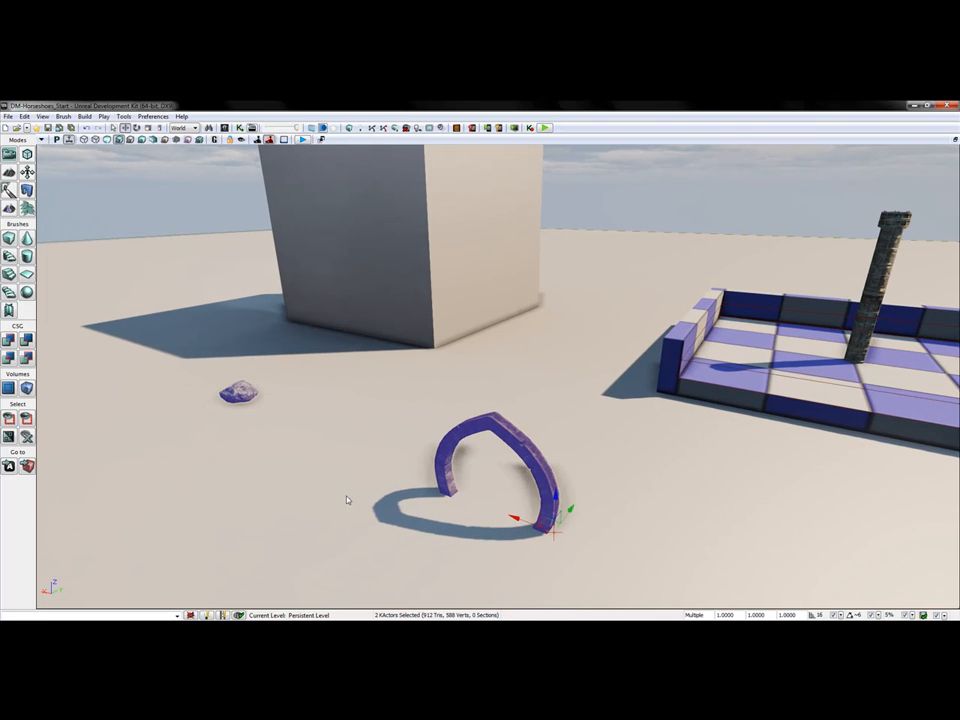
- In both KActors' properties, enable Wake On Level Start and Collide Complex, and disable No Encroach Check
{"action": "key", "text": "F4"}
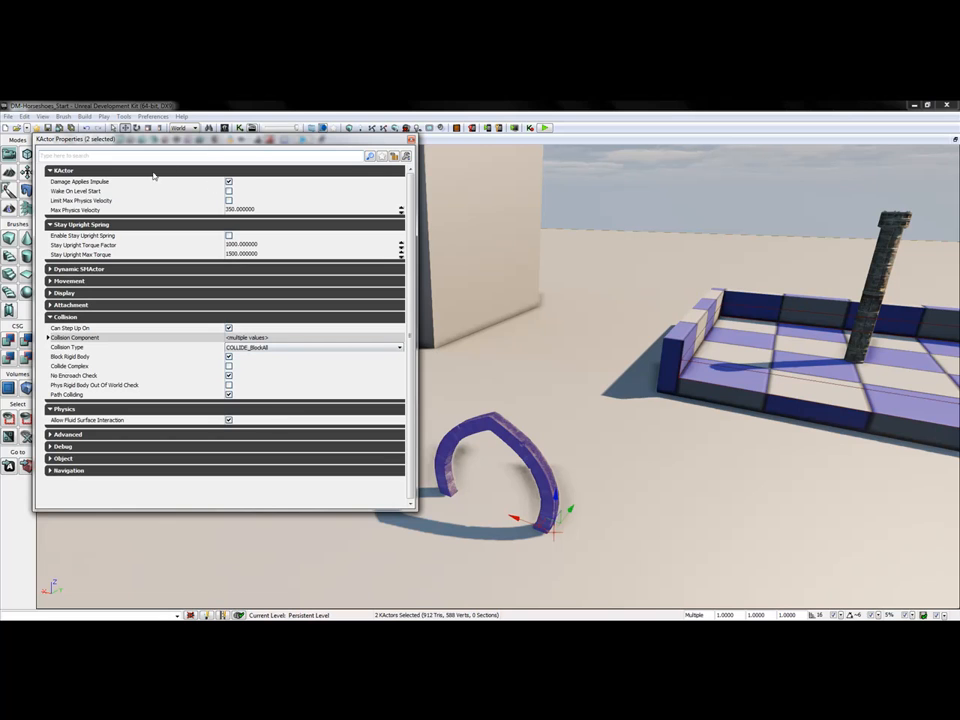
{"action": "left_click_drag", "start_coordinate": [213, 143], "coordinate": [298, 170]}
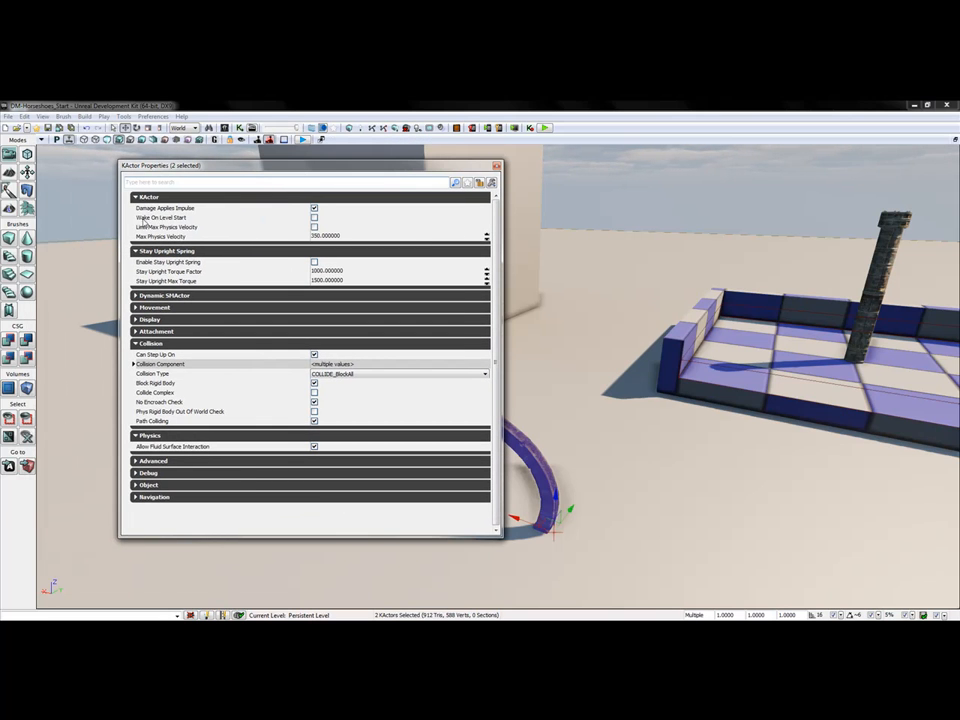
{"action": "left_click", "coordinate": [314, 217]}
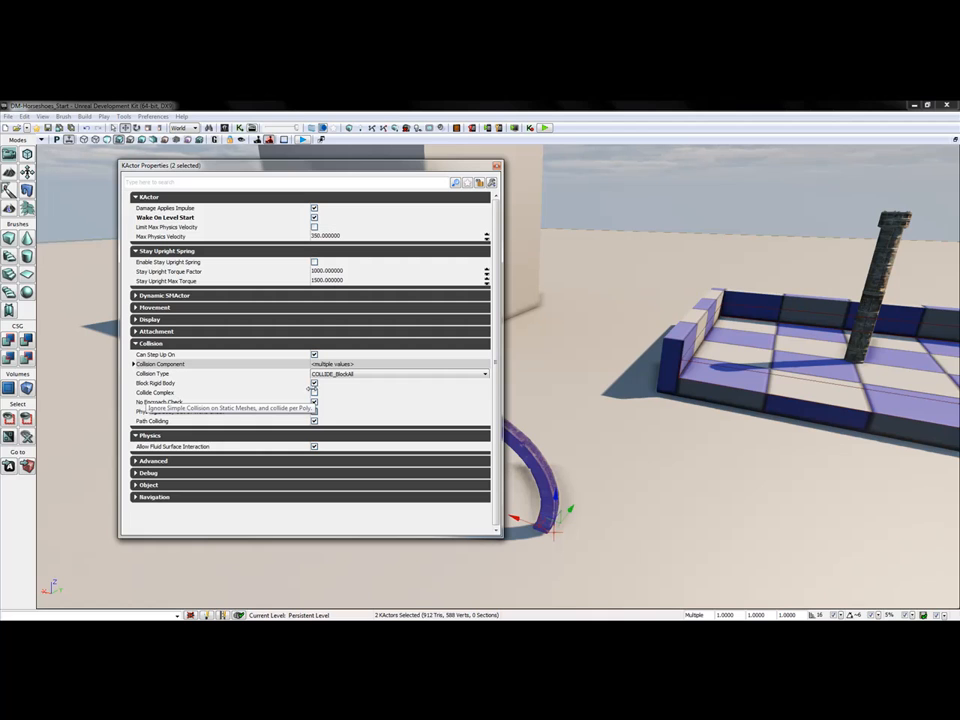
{"action": "left_click", "coordinate": [314, 394]}
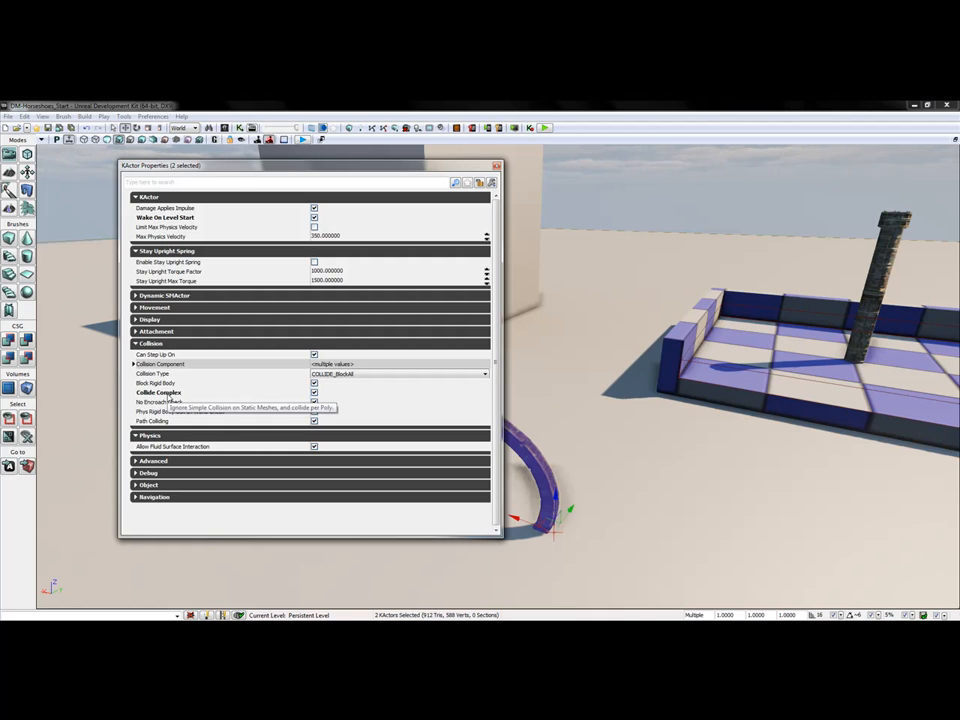
{"action": "right_click_drag", "start_coordinate": [633, 442], "coordinate": [591, 460]}
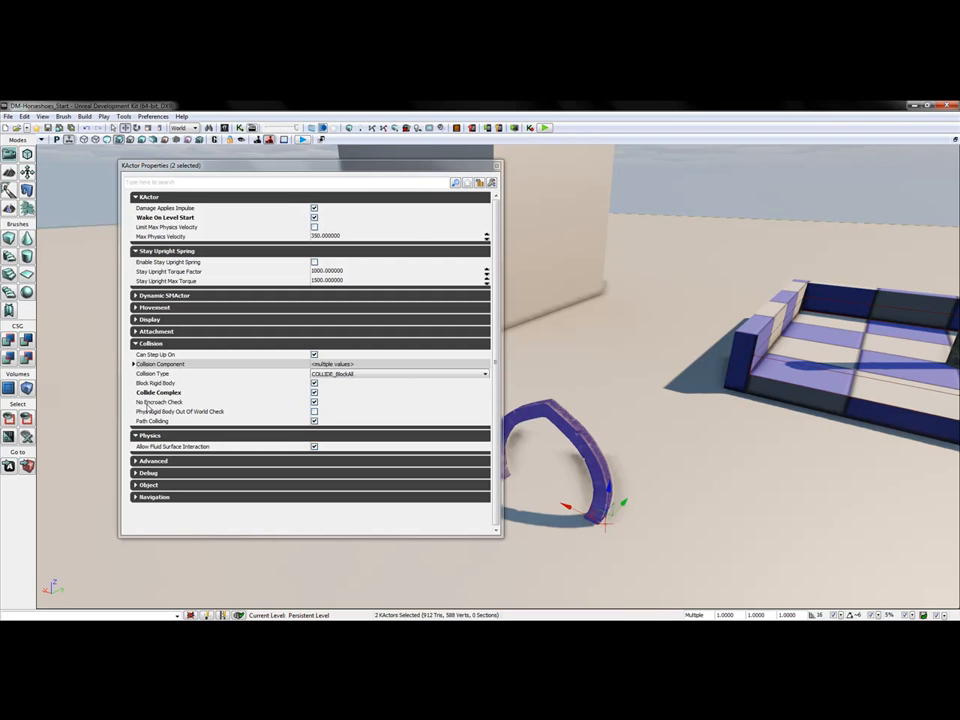
{"action": "left_click", "coordinate": [314, 402]}
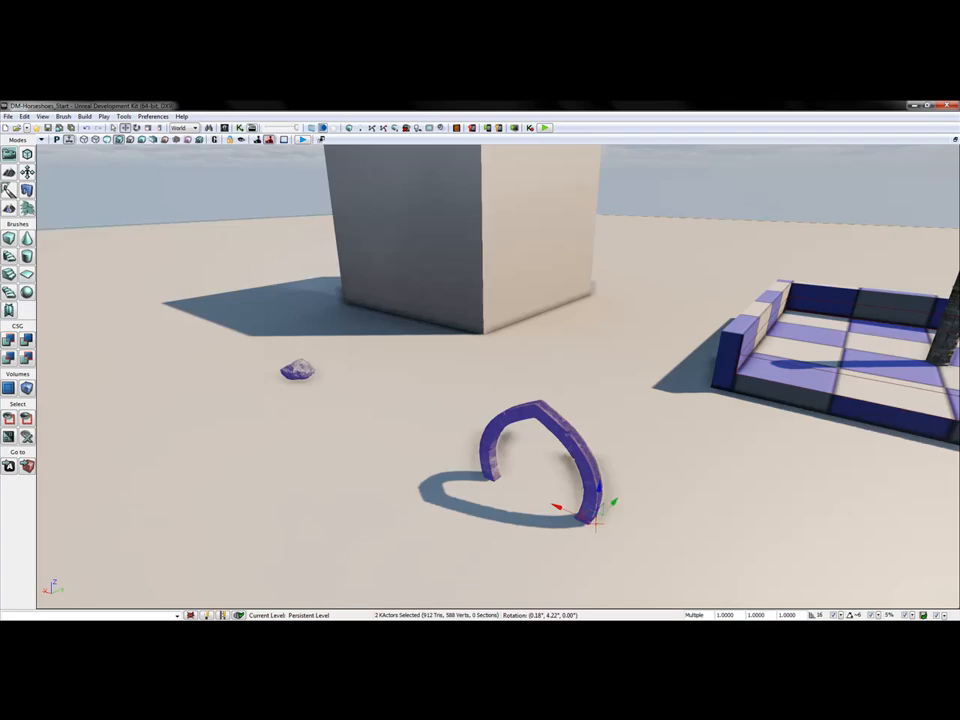
- Add a TriggerVolume from the builder brush that spans the inside of the pen around the pillar
{"action": "left_click_drag", "start_coordinate": [500, 400], "coordinate": [455, 345]}
{"action": "mouse_move", "coordinate": [445, 421]}
{"action": "left_mouse_down"}
{"action": "mouse_move", "coordinate": [540, 400]}
{"action": "mouse_move", "coordinate": [470, 385]}
{"action": "mouse_move", "coordinate": [490, 375]}
{"action": "mouse_move", "coordinate": [490, 410]}
{"action": "mouse_move", "coordinate": [460, 405]}
{"action": "mouse_move", "coordinate": [484, 398]}
{"action": "left_mouse_up"}
{"action": "left_click", "coordinate": [445, 421]}
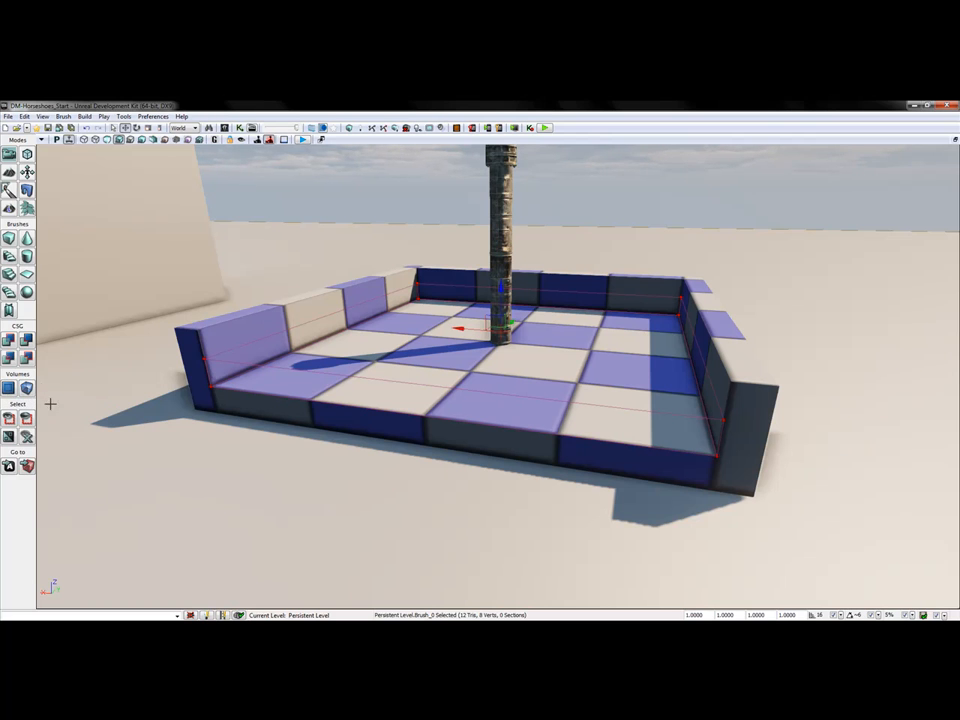
{"action": "right_click", "coordinate": [28, 391]}
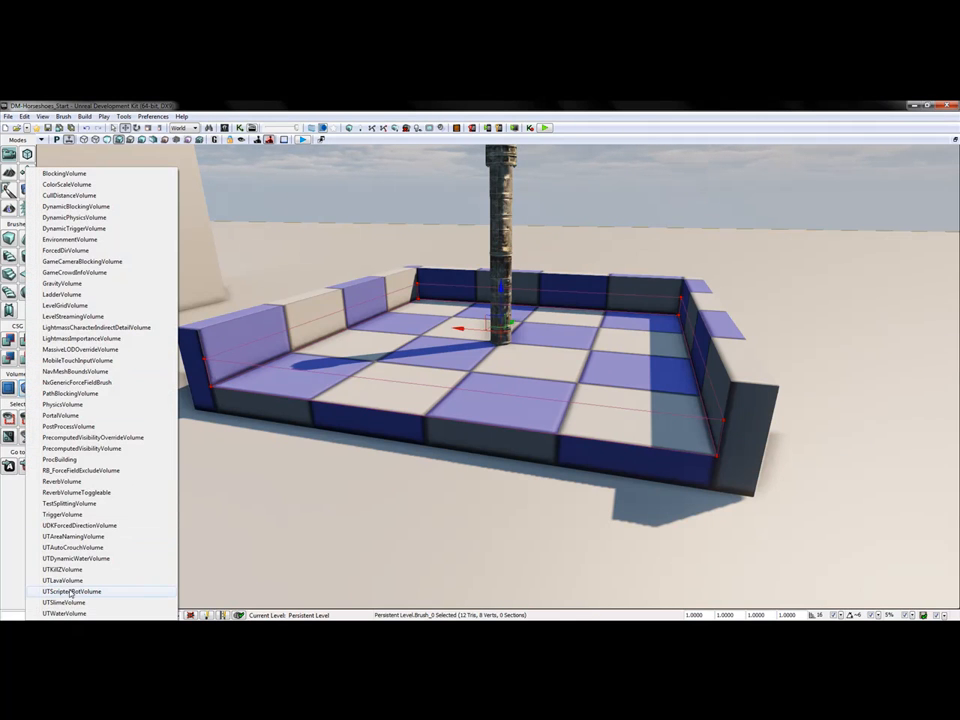
{"action": "left_click", "coordinate": [51, 515]}
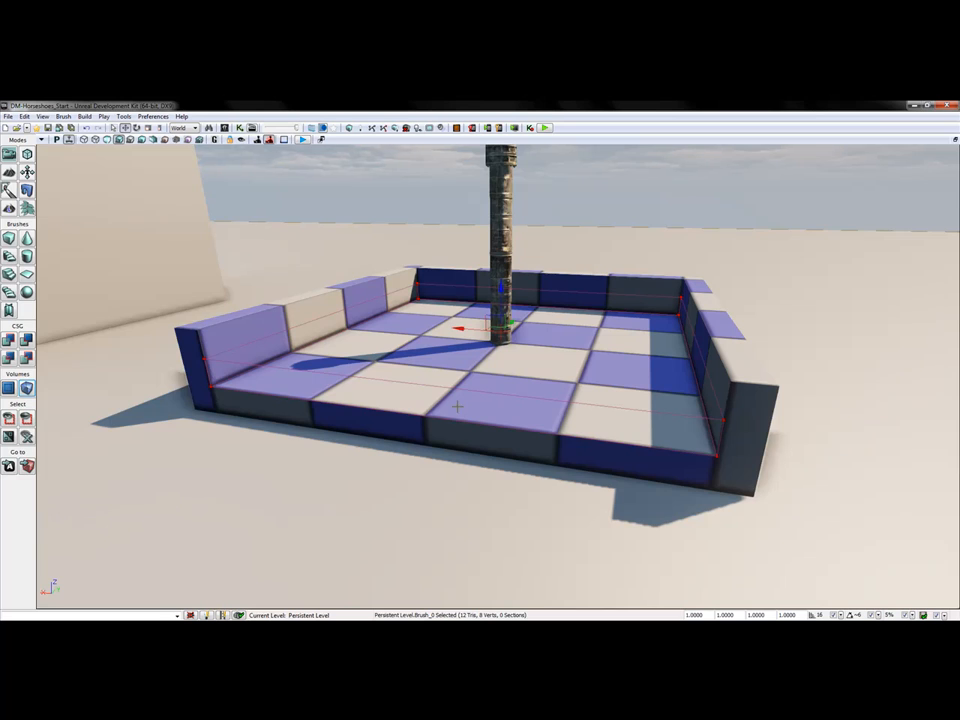
- Move the builder brush into the second pen around its pillar and add another TriggerVolume from it
{"action": "right_click_drag", "start_coordinate": [458, 406], "coordinate": [385, 416]}
{"action": "mouse_move", "coordinate": [690, 356]}
{"action": "right_mouse_down"}
{"action": "mouse_move", "coordinate": [640, 362]}
{"action": "mouse_move", "coordinate": [690, 356]}
{"action": "right_mouse_up"}
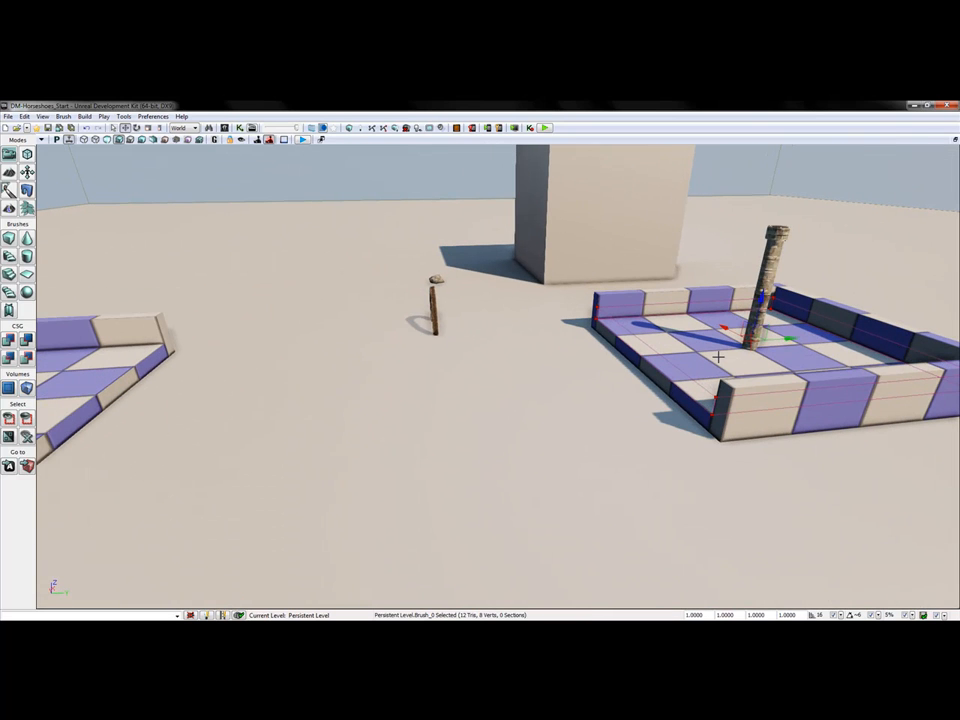
{"action": "left_click_drag", "start_coordinate": [784, 342], "coordinate": [5, 391]}
{"action": "right_click_drag", "start_coordinate": [411, 369], "coordinate": [278, 355]}
{"action": "left_click_drag", "start_coordinate": [411, 367], "coordinate": [380, 360]}
{"action": "left_click", "coordinate": [8, 388]}
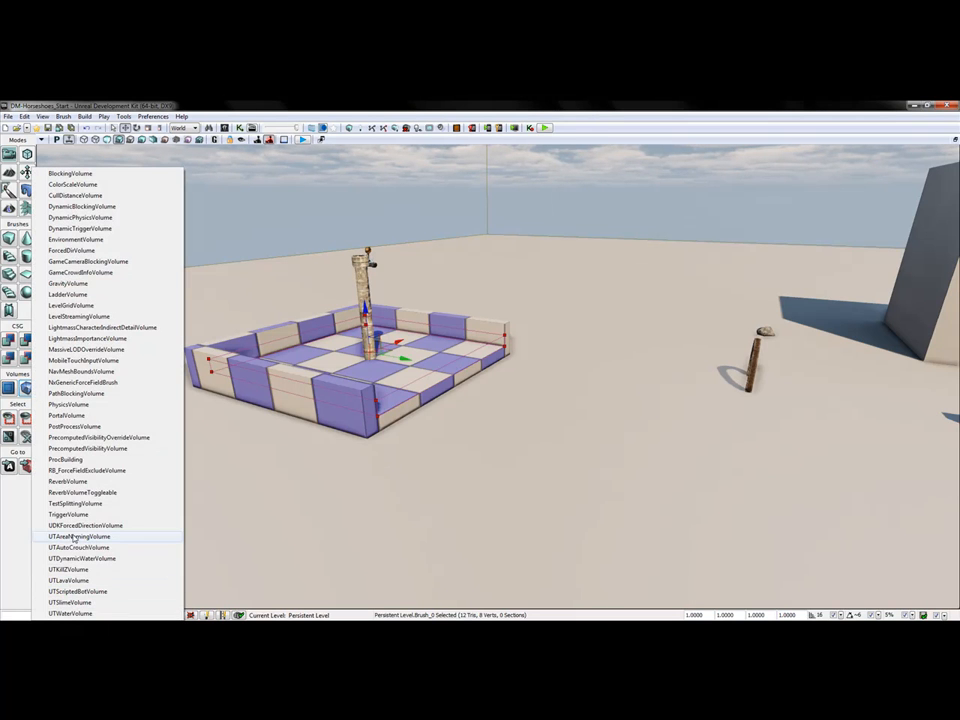
{"action": "left_click", "coordinate": [68, 515]}
- Move the builder brush out of the second pen to the empty ground away from the play area
{"action": "right_click_drag", "start_coordinate": [284, 445], "coordinate": [350, 436]}
{"action": "left_click_drag", "start_coordinate": [248, 374], "coordinate": [409, 259]}
{"action": "right_click_drag", "start_coordinate": [409, 259], "coordinate": [560, 254]}
{"action": "left_click_drag", "start_coordinate": [499, 428], "coordinate": [460, 407]}
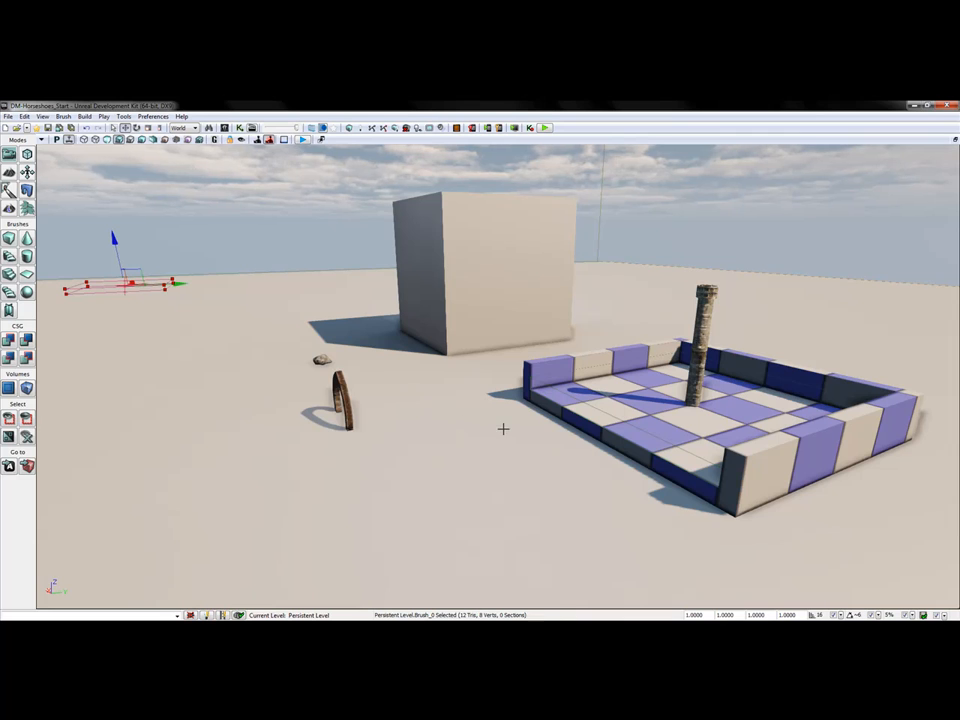
{"action": "mouse_move", "coordinate": [503, 429]}
{"action": "right_mouse_down"}
{"action": "mouse_move", "coordinate": [150, 440]}
{"action": "mouse_move", "coordinate": [500, 429]}
{"action": "right_mouse_up"}
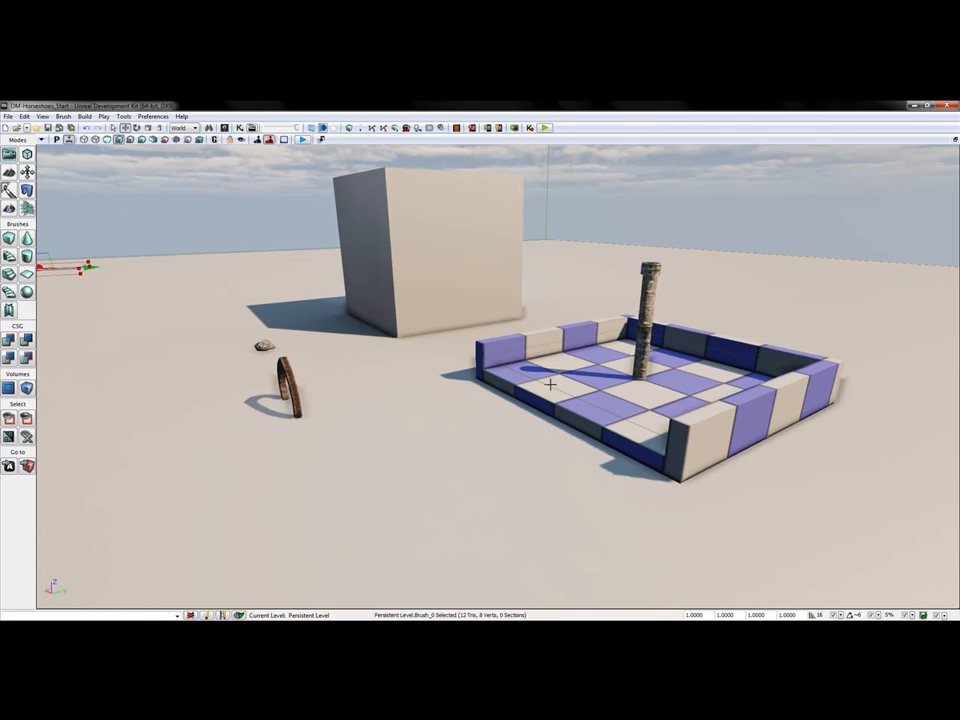
{"action": "mouse_move", "coordinate": [381, 405]}
{"action": "right_mouse_down"}
{"action": "mouse_move", "coordinate": [220, 407]}
{"action": "mouse_move", "coordinate": [379, 405]}
{"action": "right_mouse_up"}
- Select the first pen's trigger volume and open Kismet in a smaller window that leaves the pen visible
{"action": "left_click", "coordinate": [766, 409]}
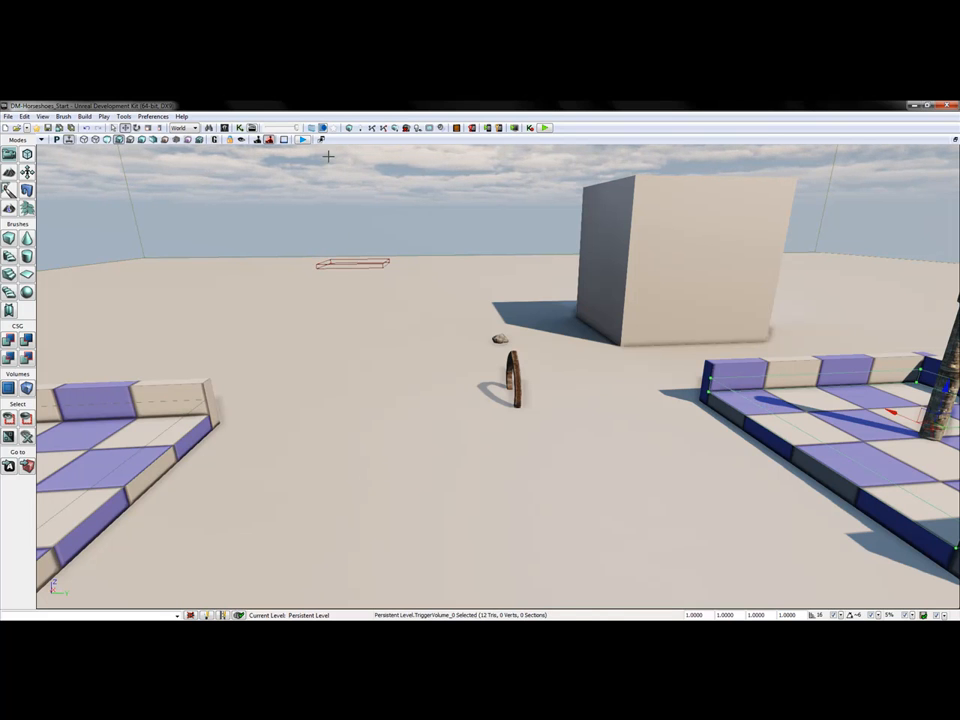
{"action": "left_click", "coordinate": [242, 129]}
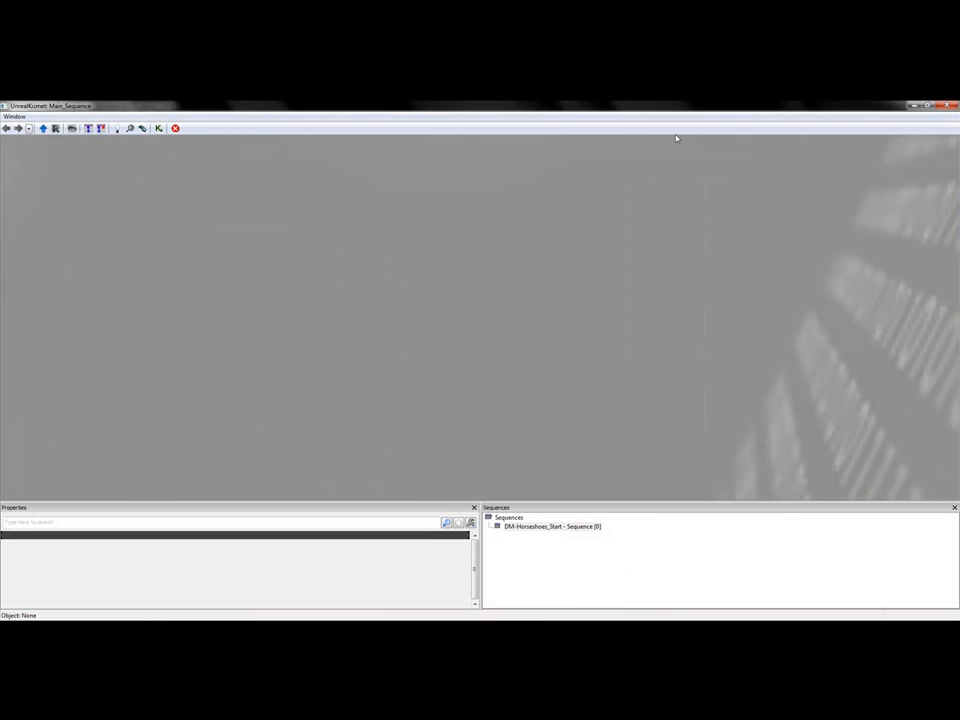
{"action": "double_click", "coordinate": [511, 104]}
{"action": "left_click_drag", "start_coordinate": [684, 137], "coordinate": [310, 168]}
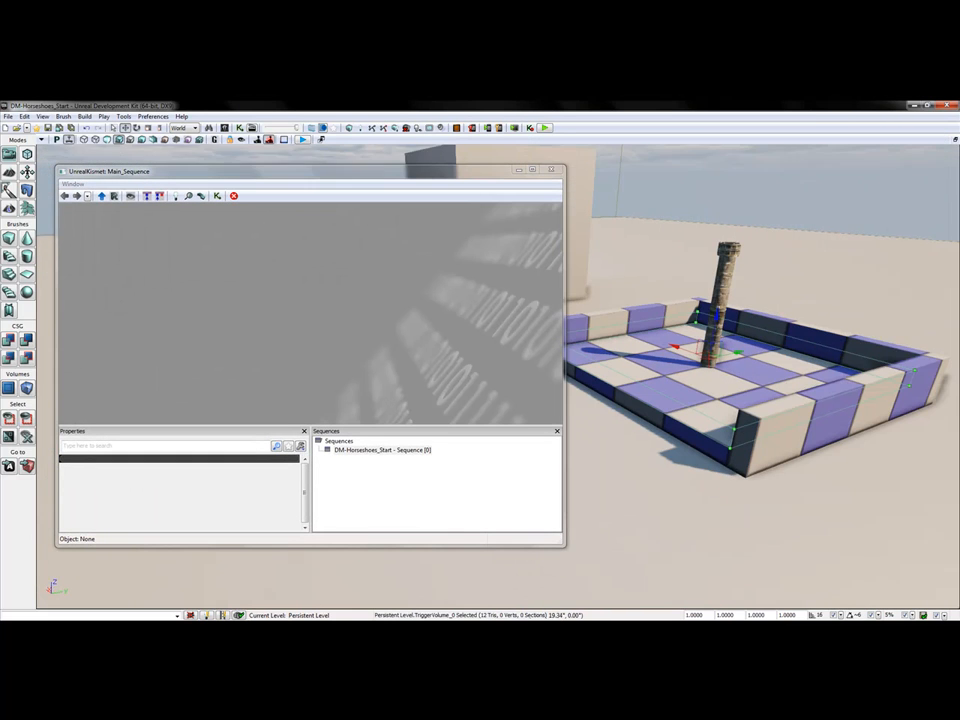
{"action": "left_click_drag", "start_coordinate": [672, 399], "coordinate": [672, 399]}
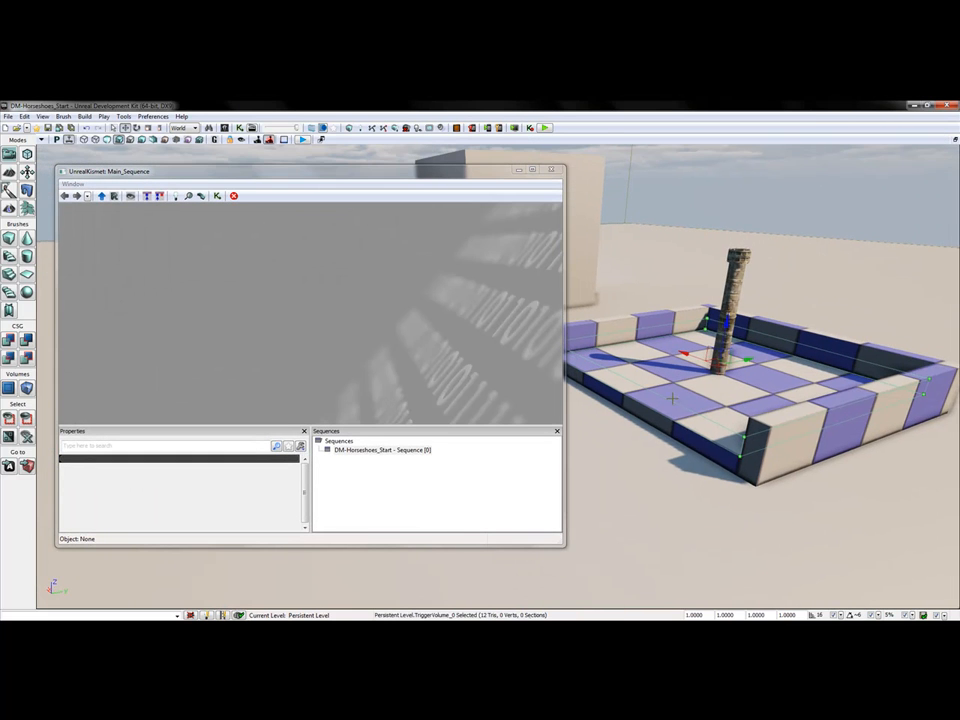
- Add a Touch event for TriggerVolume_0 to the Kismet sequence
{"action": "right_click", "coordinate": [158, 228]}
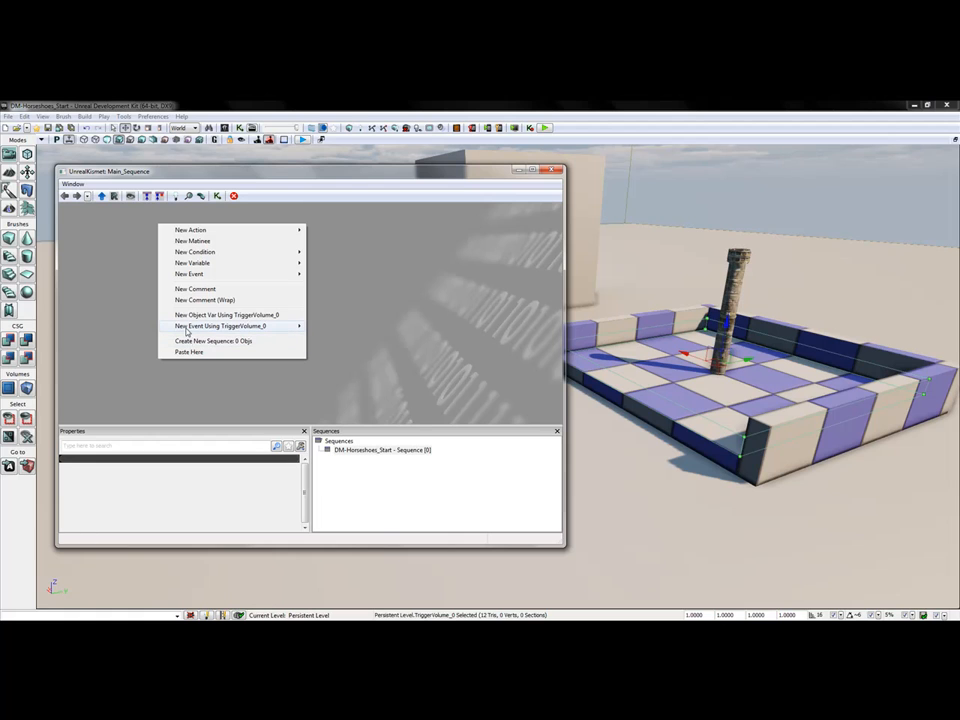
{"action": "mouse_move", "coordinate": [186, 330]}
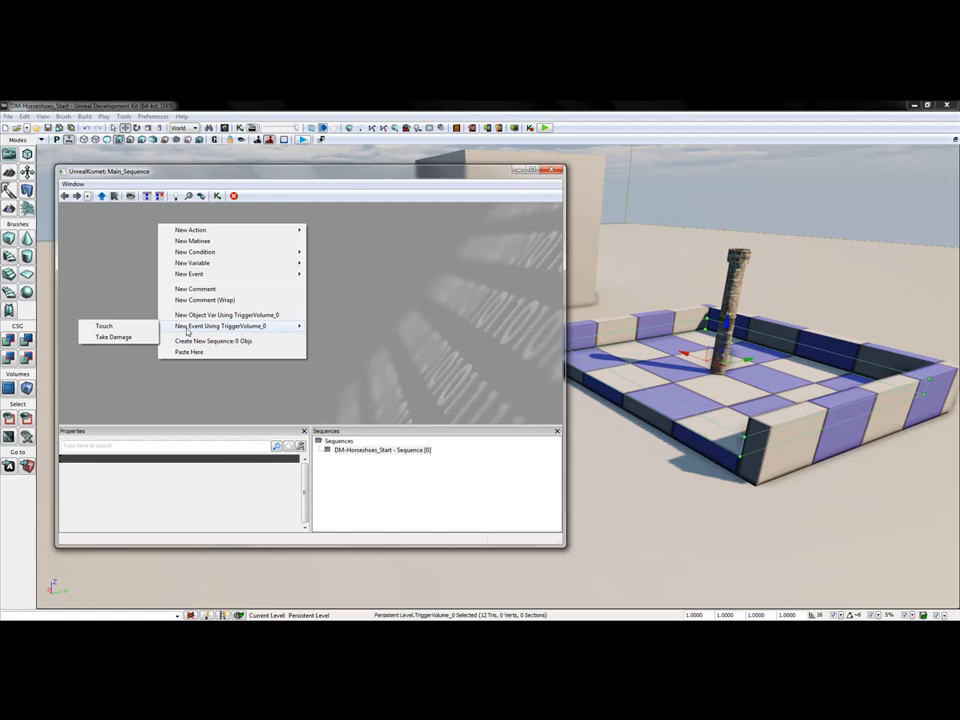
{"action": "left_click", "coordinate": [104, 326]}
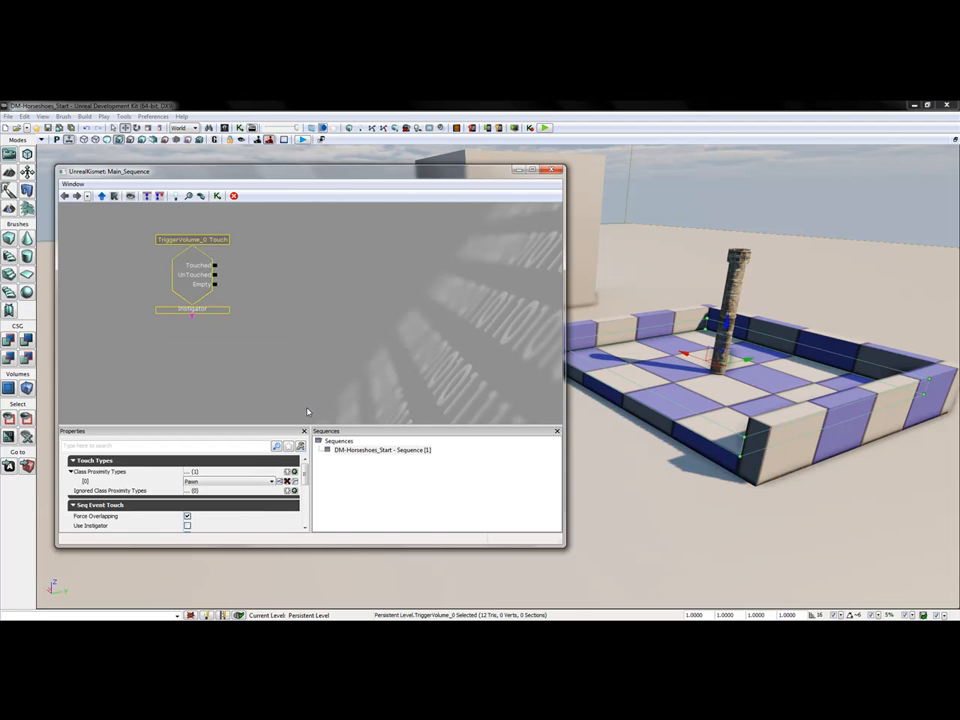
- Add a Touch event for the second pen's TriggerVolume_1 and align it below the first Touch event
{"action": "right_click_drag", "start_coordinate": [663, 390], "coordinate": [670, 388]}
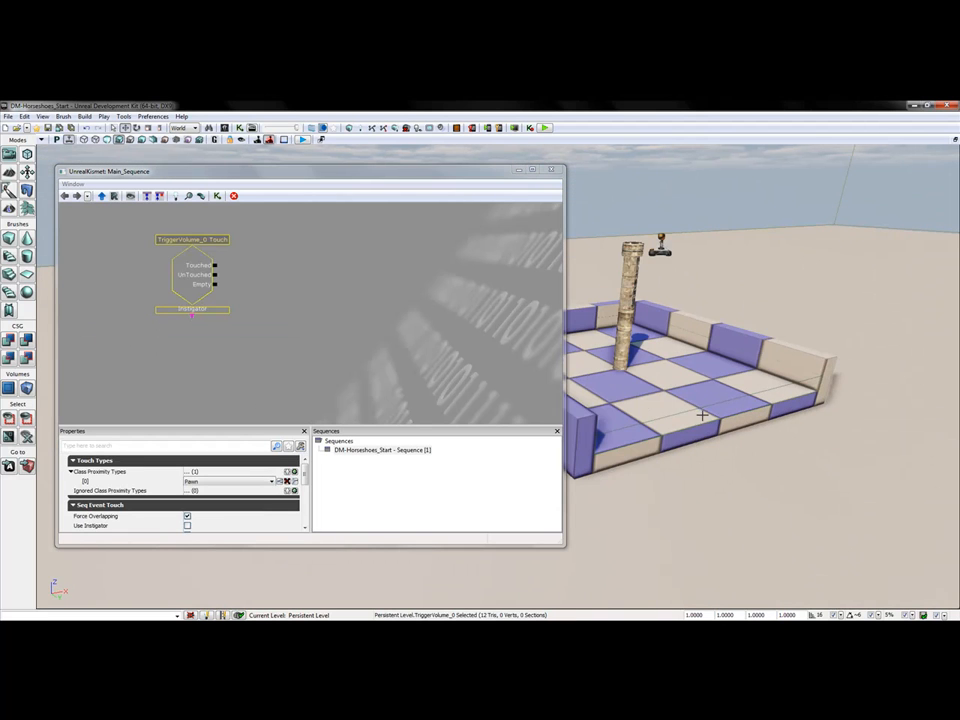
{"action": "left_click", "coordinate": [701, 408]}
{"action": "right_click", "coordinate": [194, 372]}
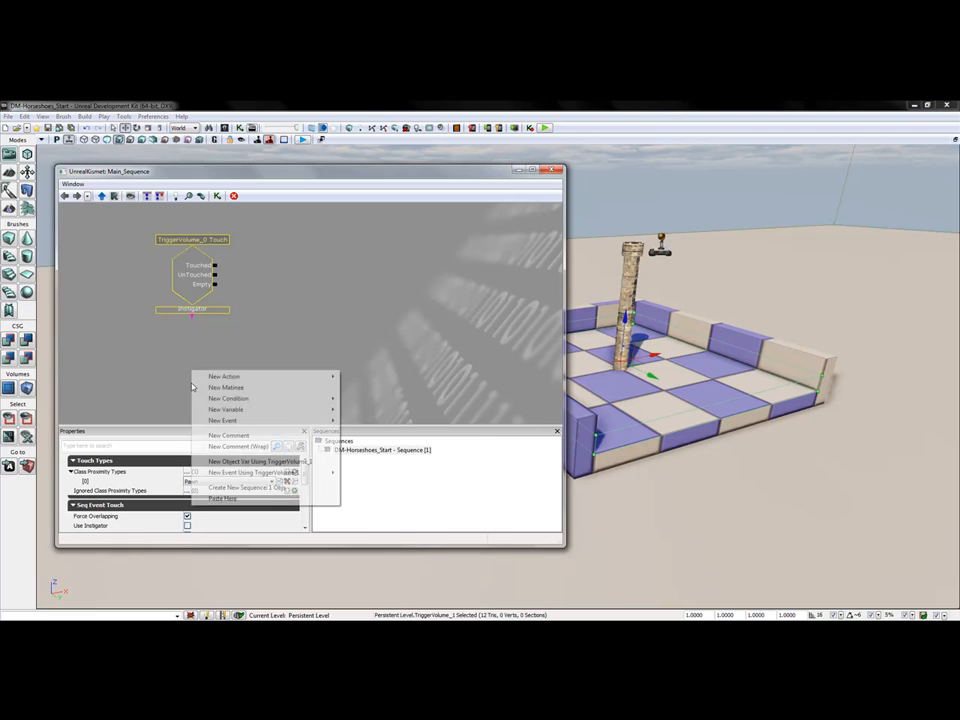
{"action": "mouse_move", "coordinate": [238, 474]}
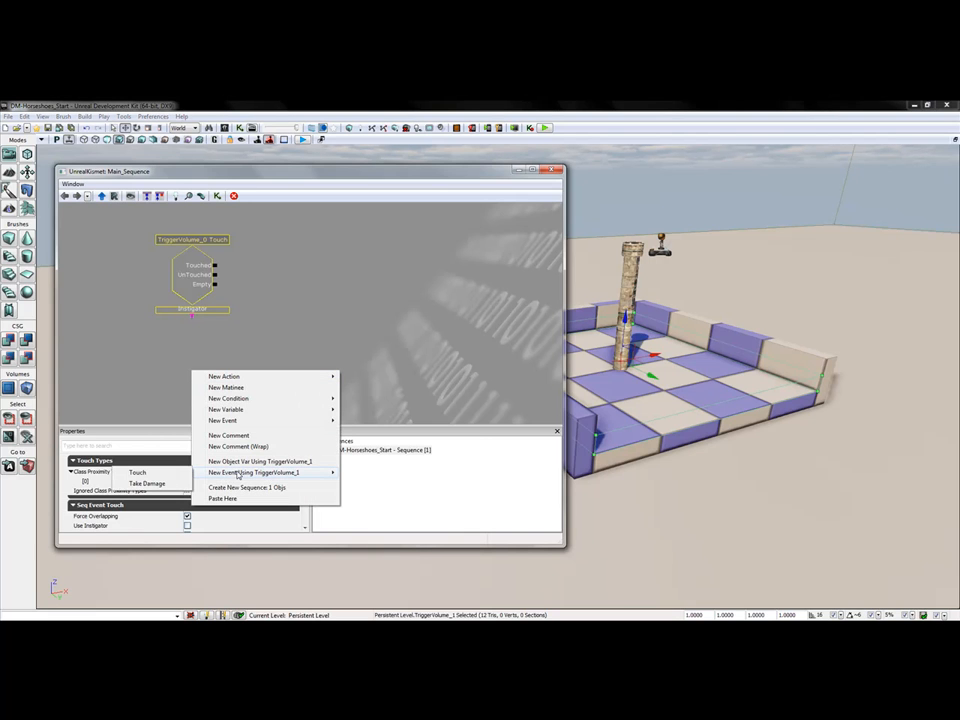
{"action": "left_click", "coordinate": [140, 472]}
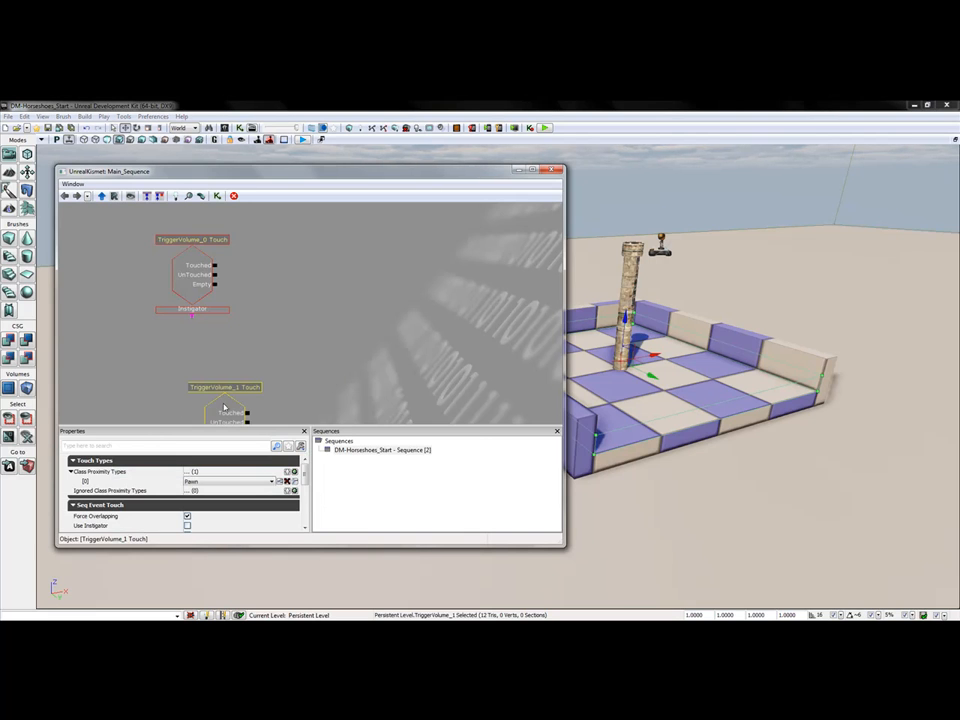
{"action": "left_click_drag", "start_coordinate": [144, 388], "coordinate": [176, 369]}
{"action": "left_click", "coordinate": [215, 369]}
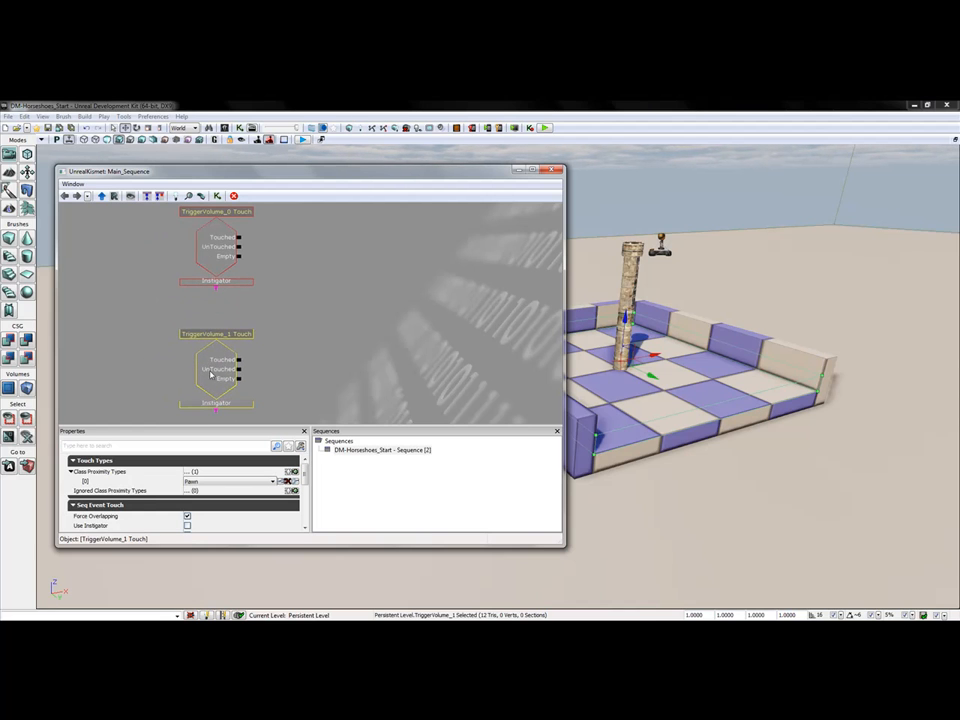
{"action": "mouse_move", "coordinate": [211, 377]}
{"action": "left_mouse_down", "text": "ctrl"}
{"action": "mouse_move", "coordinate": [201, 374]}
{"action": "mouse_move", "coordinate": [203, 322]}
{"action": "mouse_move", "coordinate": [223, 370]}
{"action": "mouse_move", "coordinate": [180, 376]}
{"action": "mouse_move", "coordinate": [440, 318]}
{"action": "mouse_move", "coordinate": [201, 375]}
{"action": "mouse_move", "coordinate": [221, 383]}
{"action": "left_mouse_up", "text": "ctrl"}
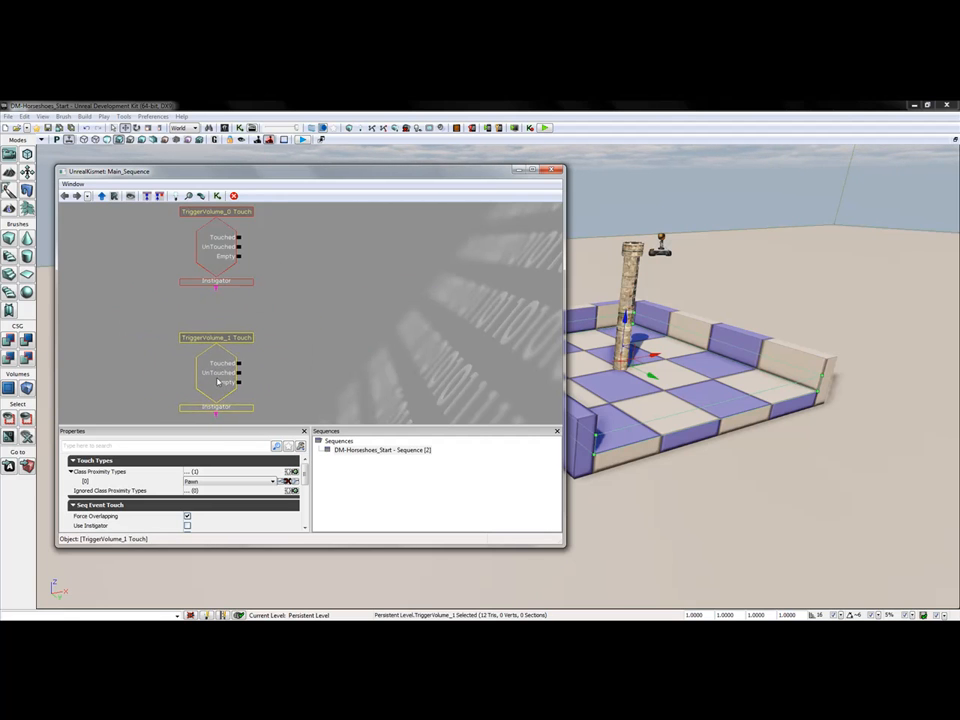
- Set the Class Proximity Types entry of both Touch events to KActor
{"action": "left_click", "coordinate": [221, 255], "text": "ctrl"}
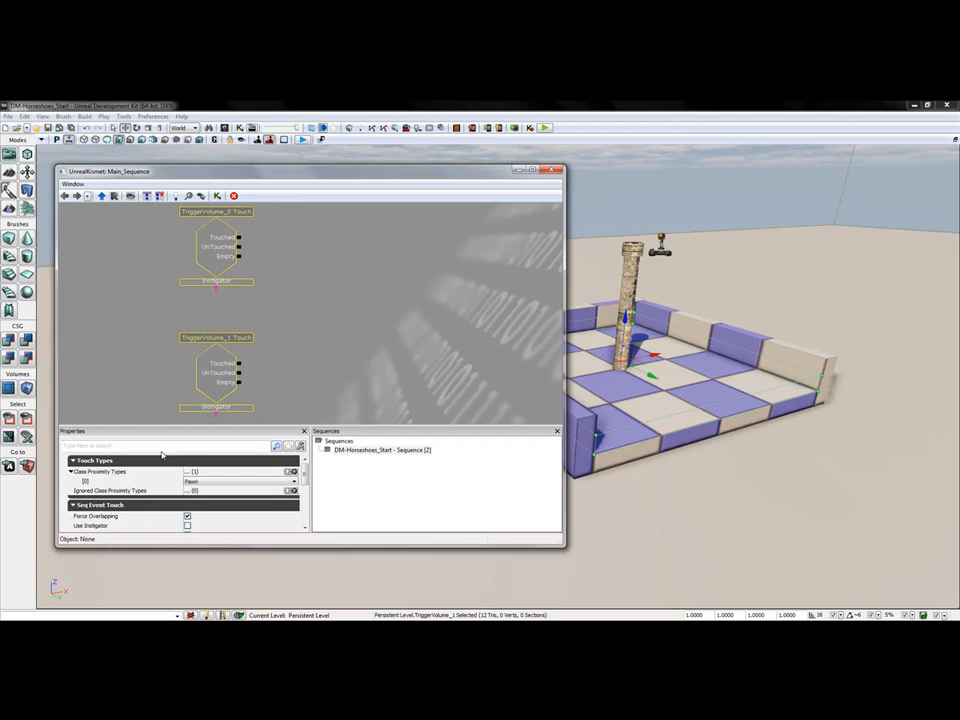
{"action": "left_click_drag", "start_coordinate": [305, 473], "coordinate": [305, 474]}
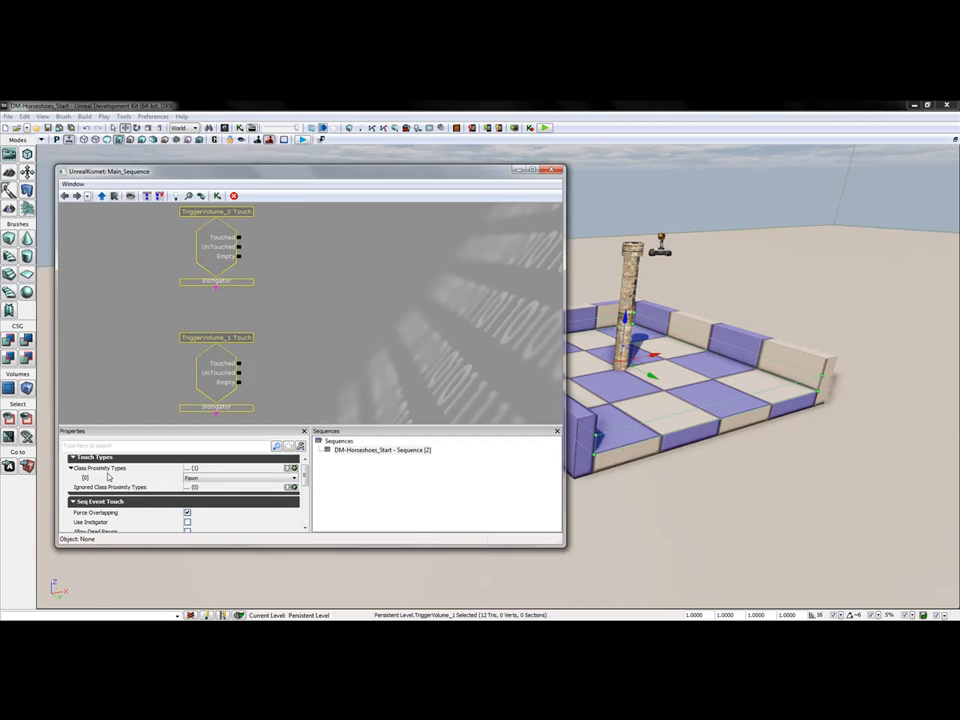
{"action": "left_click", "coordinate": [216, 482]}
{"action": "left_click_drag", "start_coordinate": [295, 362], "coordinate": [295, 337]}
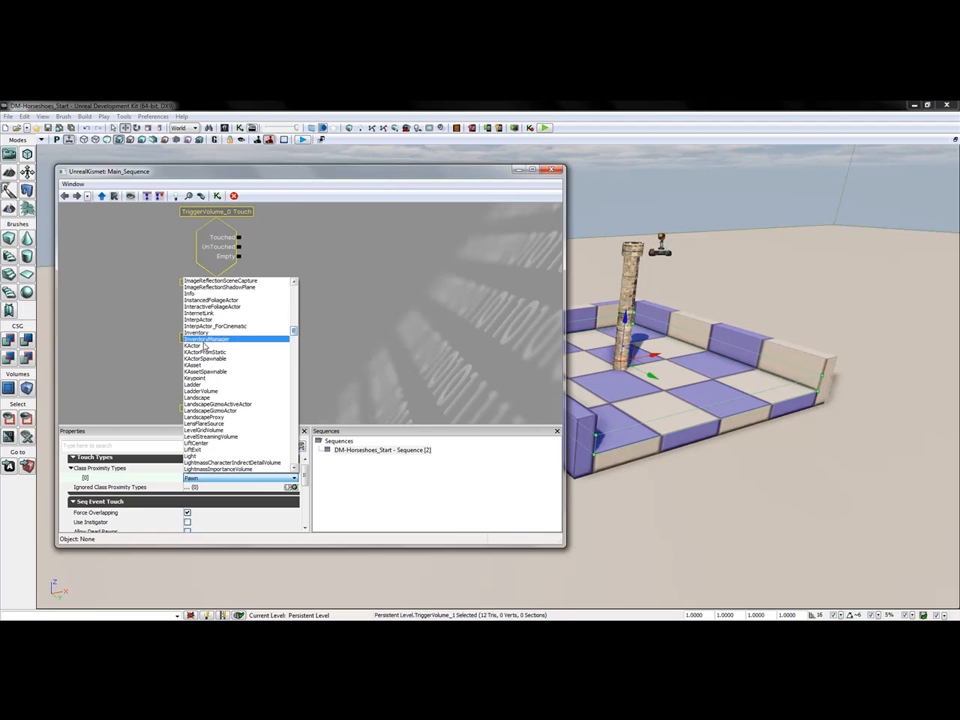
{"action": "left_click", "coordinate": [203, 340]}
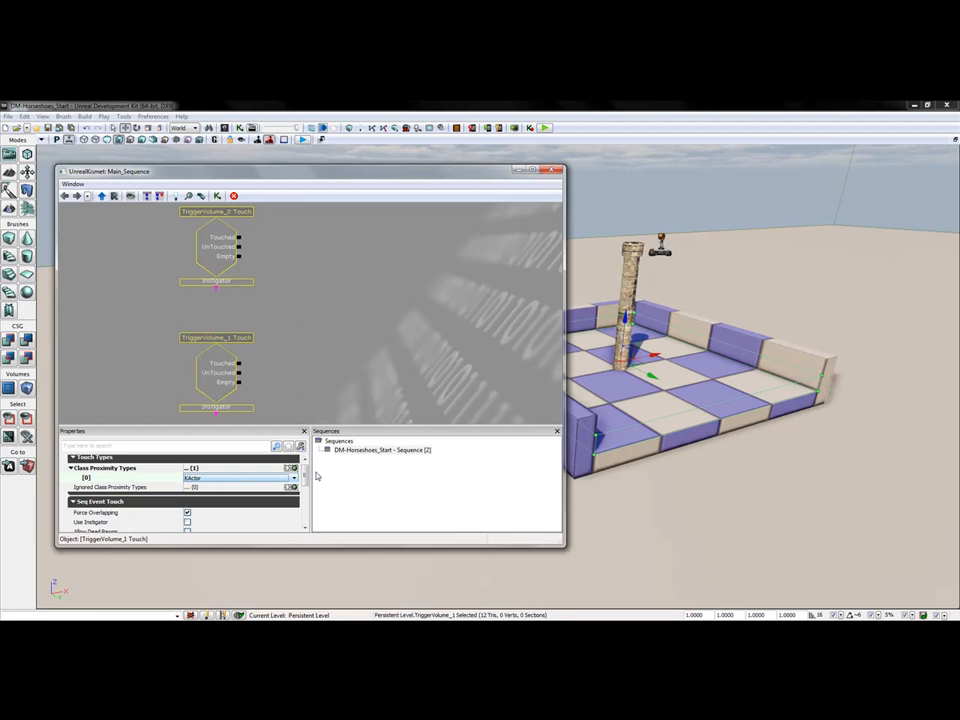
- Set Max Trigger Count to 0 and disable Player Only for both Touch events
{"action": "left_click_drag", "start_coordinate": [305, 474], "coordinate": [305, 502]}
{"action": "left_click", "coordinate": [191, 470]}
{"action": "type", "text": "0"}
{"action": "key", "text": "Return"}
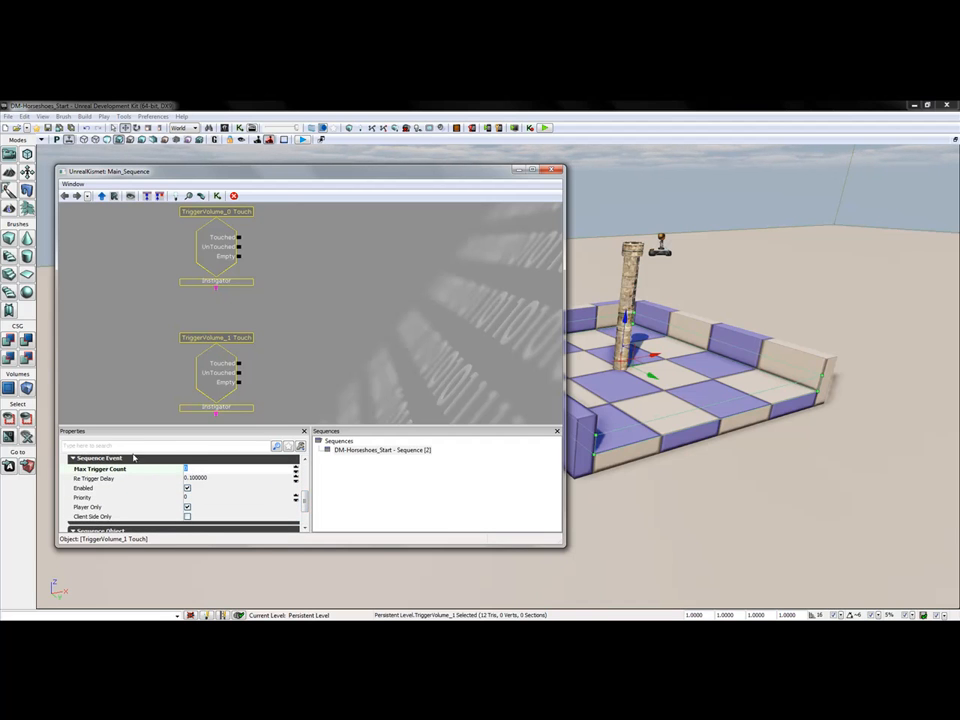
{"action": "scroll", "coordinate": [262, 506], "scroll_direction": "down", "scroll_amount": 2}
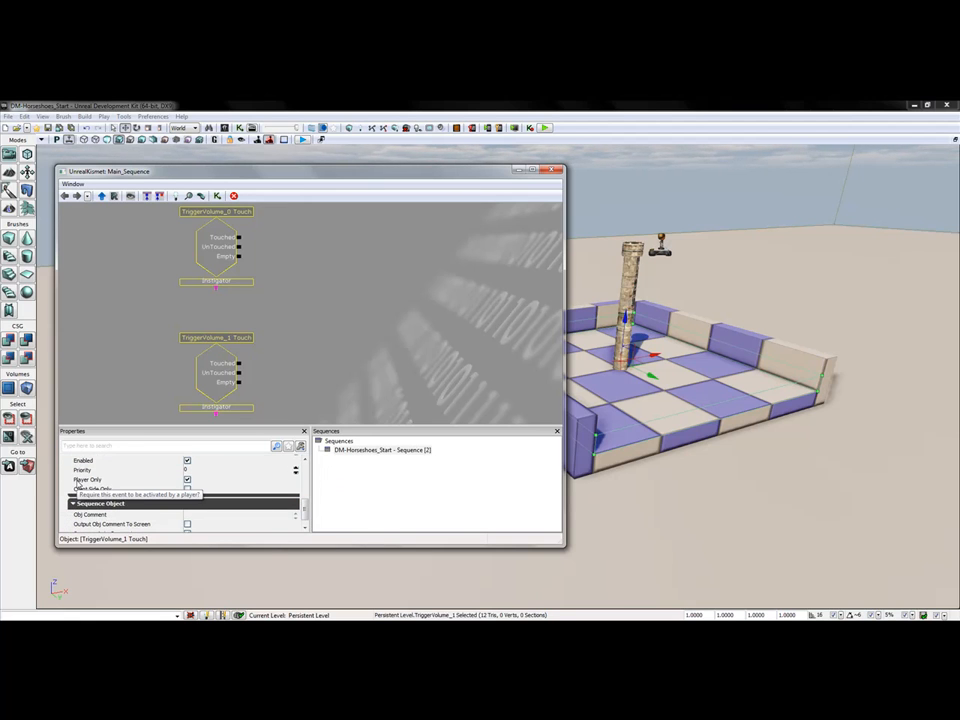
{"action": "left_click", "coordinate": [187, 480]}
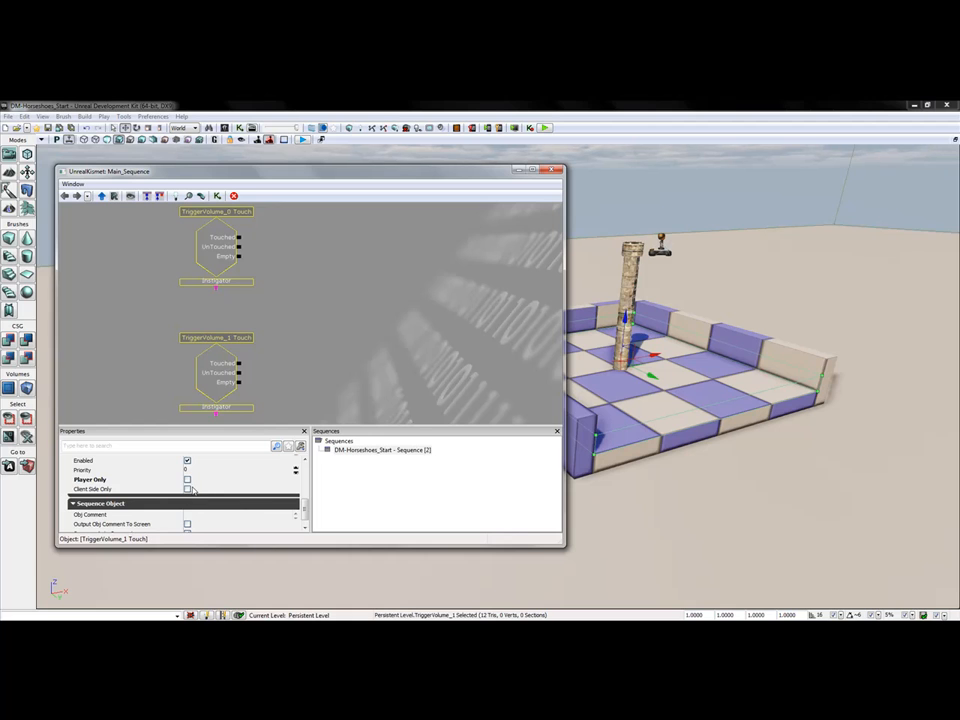
{"action": "scroll", "coordinate": [306, 517], "scroll_direction": "down", "scroll_amount": 1}
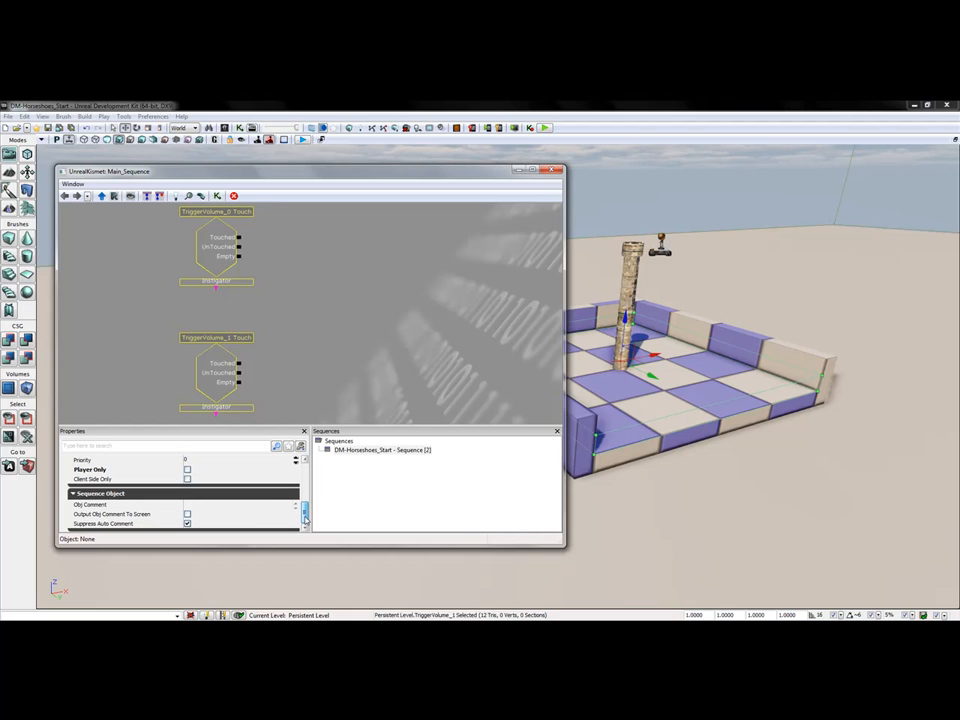
- Move the TriggerVolume_1 Touch event further below the TriggerVolume_0 Touch event to free up space
{"action": "scroll", "coordinate": [176, 317], "scroll_direction": "down", "scroll_amount": 3}
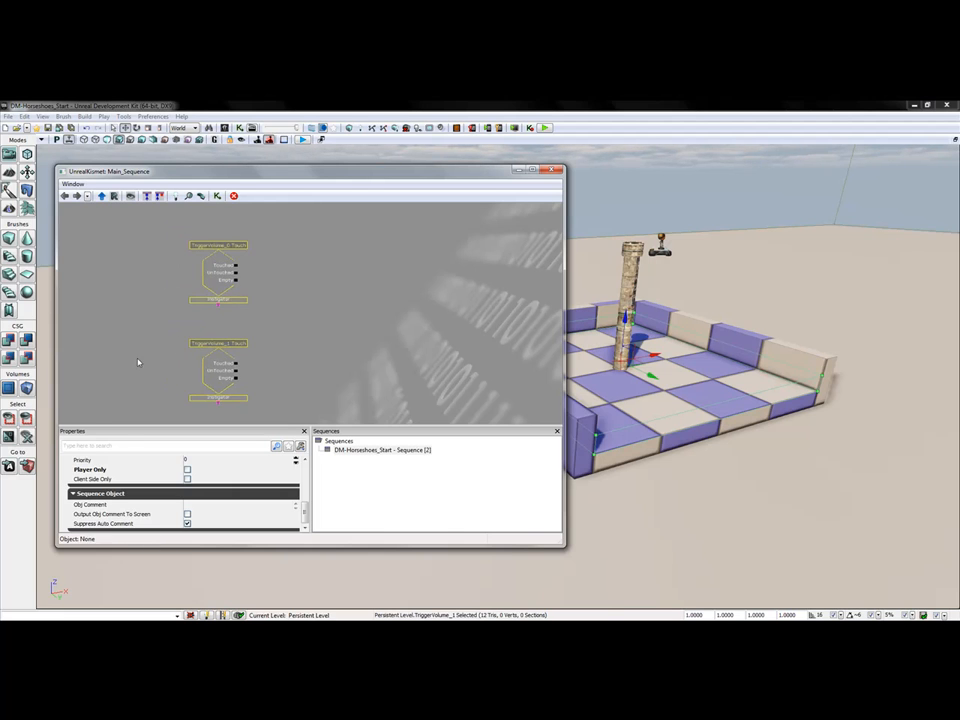
{"action": "left_click", "coordinate": [224, 363]}
{"action": "mouse_move", "coordinate": [221, 365]}
{"action": "left_mouse_down", "text": "ctrl"}
{"action": "mouse_move", "coordinate": [221, 424]}
{"action": "mouse_move", "coordinate": [222, 378]}
{"action": "left_mouse_up", "text": "ctrl"}
{"action": "left_click_drag", "start_coordinate": [222, 262], "coordinate": [223, 409]}
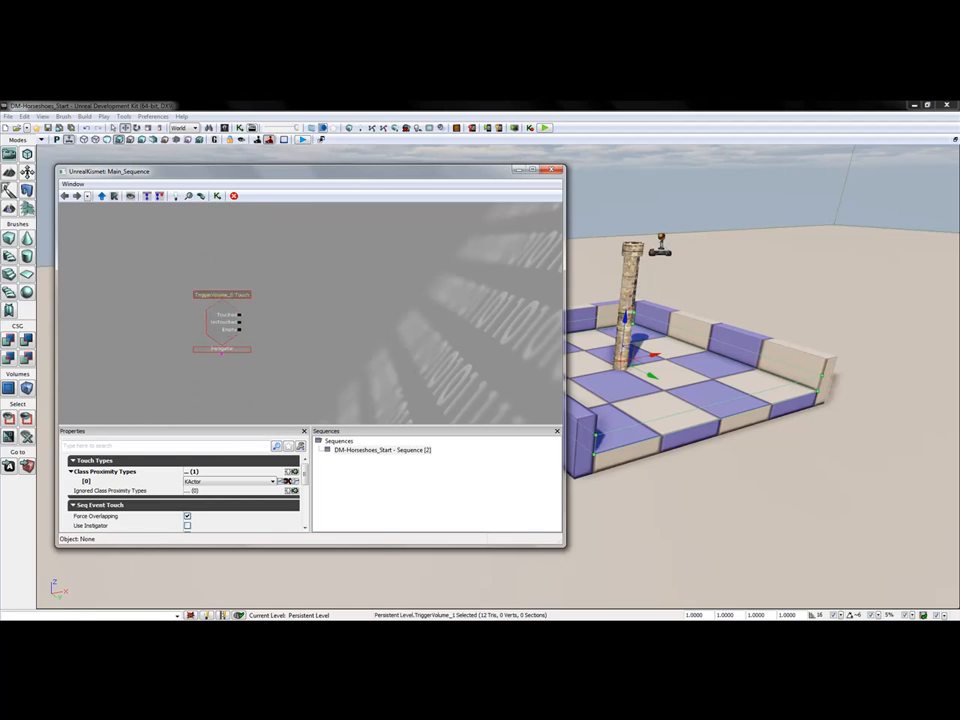
{"action": "scroll", "coordinate": [225, 409], "scroll_direction": "up", "scroll_amount": 3}
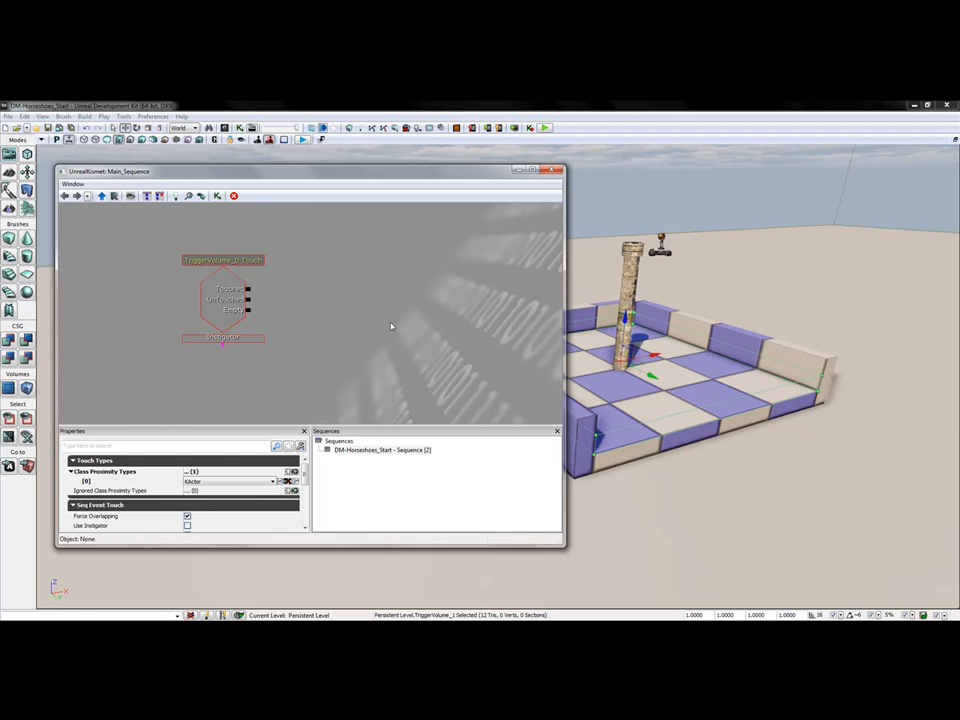
- Add a Play Announcement action beside the TriggerVolume_0 Touch event and set its Announcement Text to "Scored!"
{"action": "left_click", "coordinate": [223, 306]}
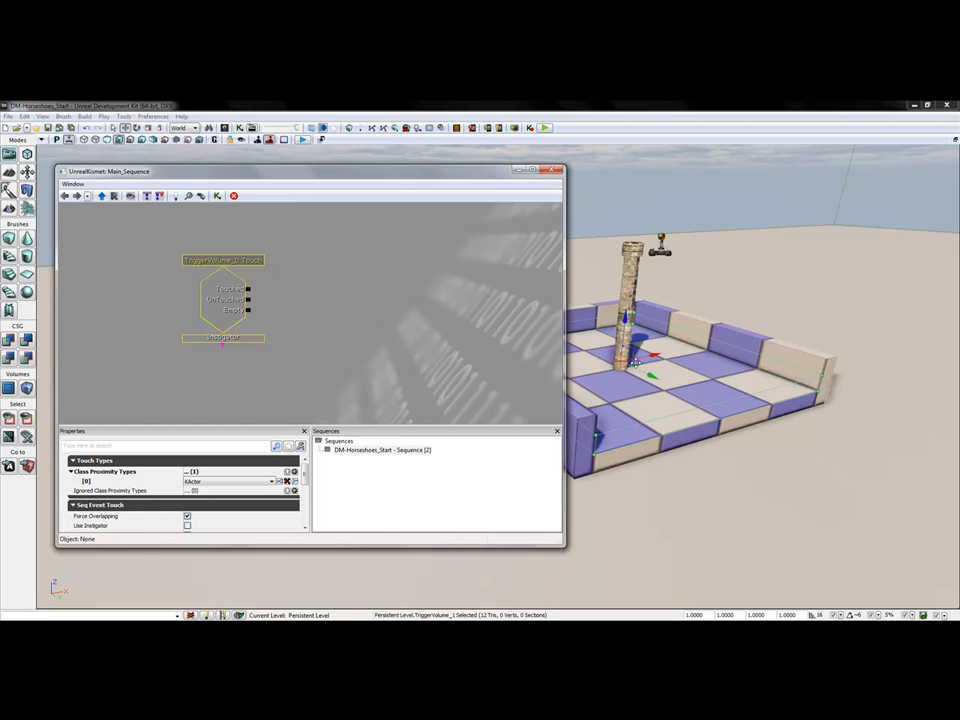
{"action": "right_click", "coordinate": [318, 275]}
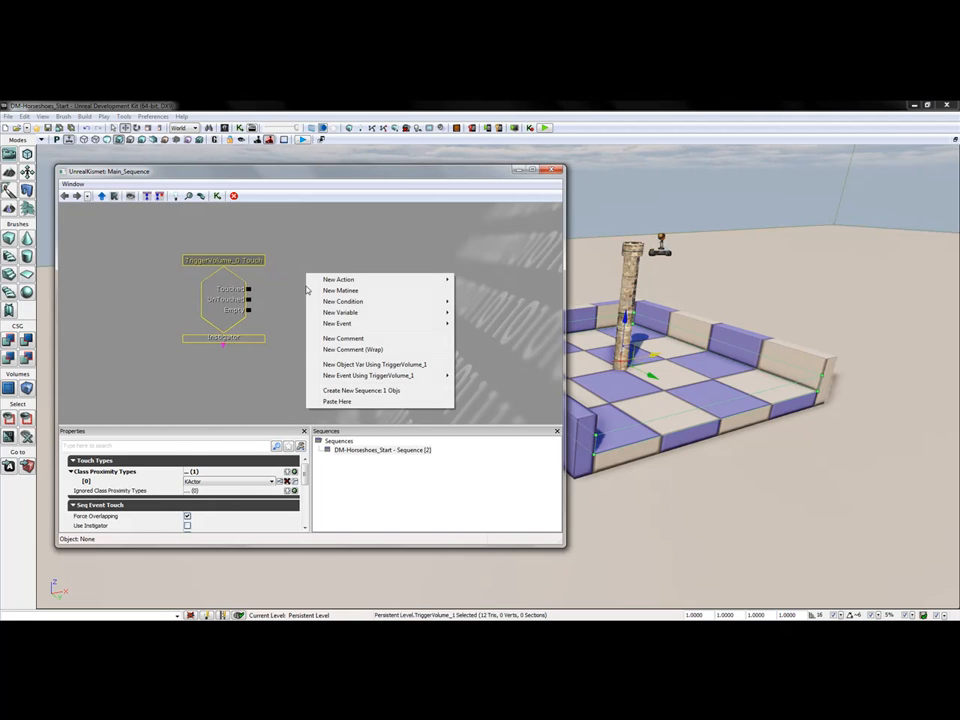
{"action": "mouse_move", "coordinate": [333, 280]}
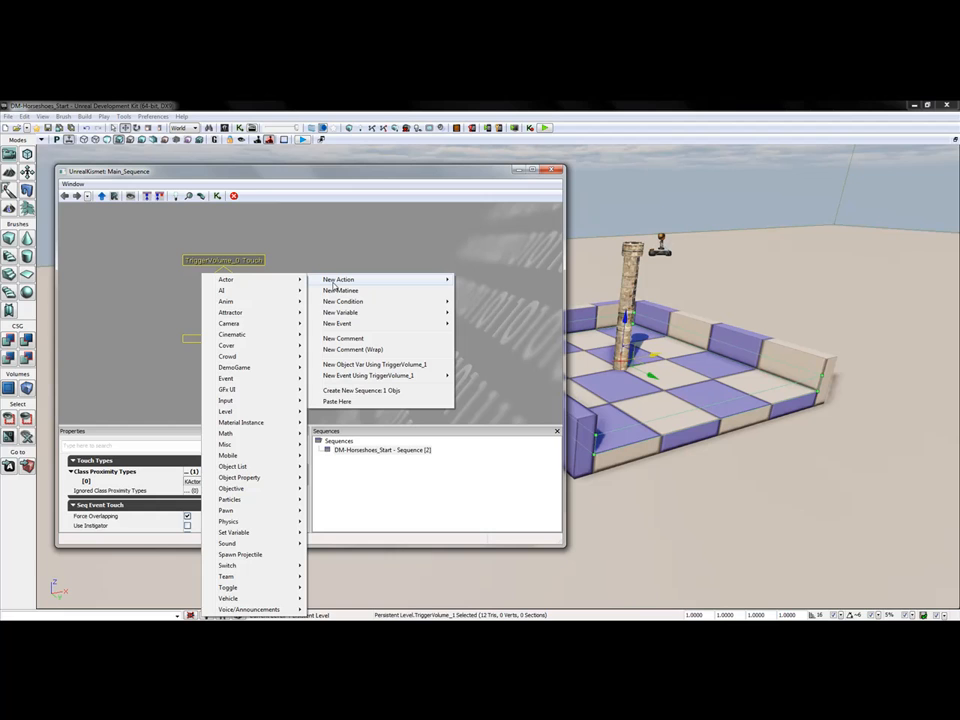
{"action": "mouse_move", "coordinate": [238, 610]}
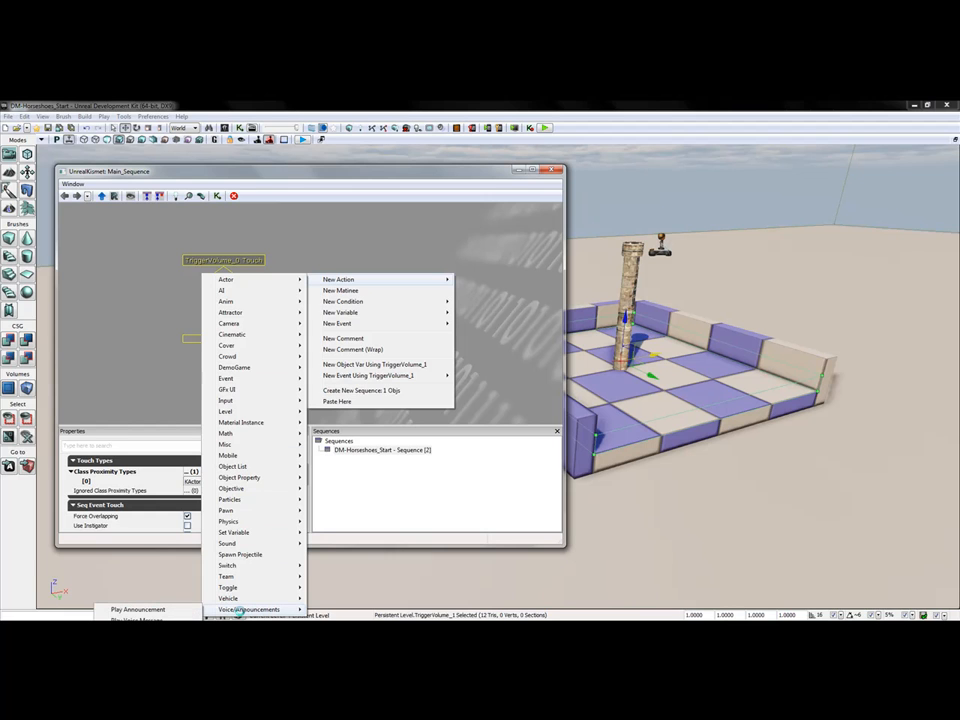
{"action": "left_click", "coordinate": [138, 609]}
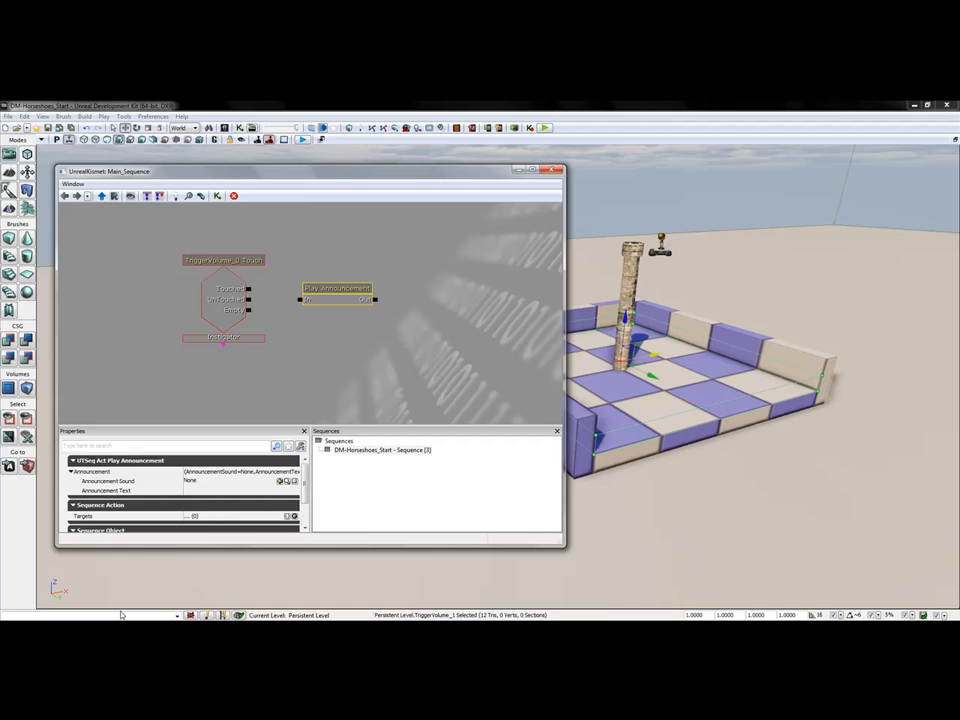
{"action": "left_click", "coordinate": [193, 490]}
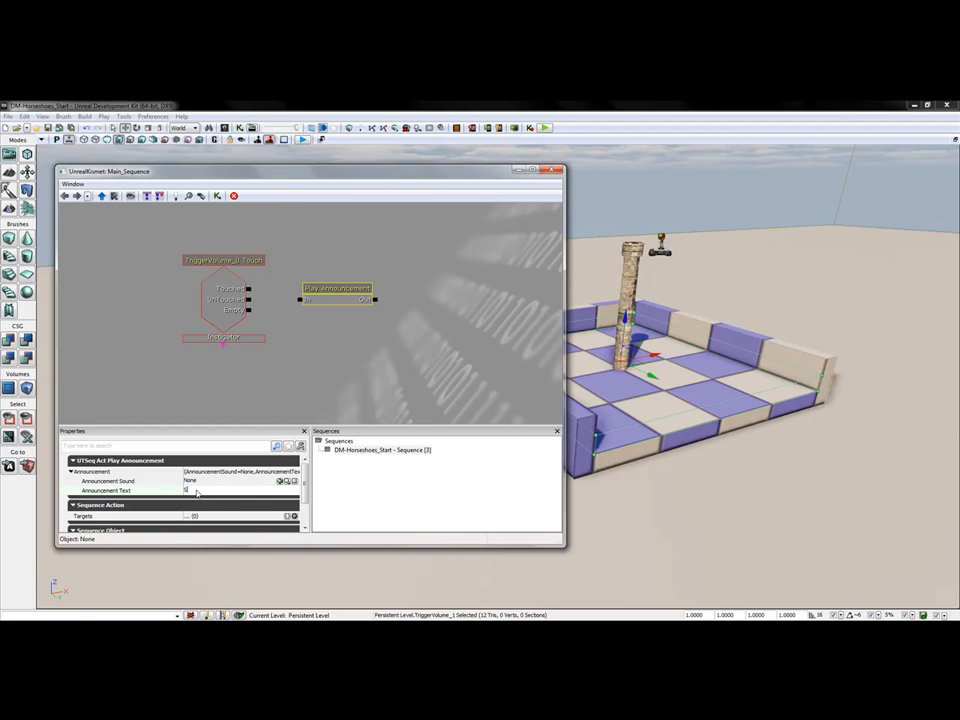
{"action": "key", "text": "Return"}
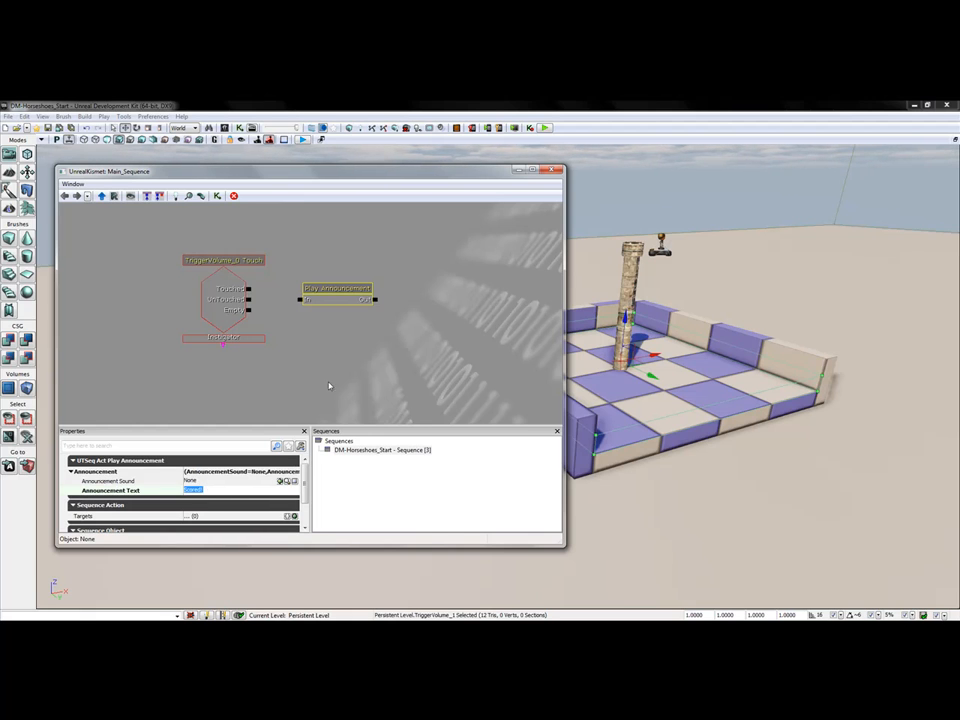
- Connect the Touched output of the TriggerVolume_0 Touch event to the Play Announcement input and shift the action slightly up
{"action": "left_click_drag", "start_coordinate": [300, 300], "coordinate": [249, 289]}
{"action": "left_click_drag", "start_coordinate": [338, 288], "coordinate": [354, 272]}
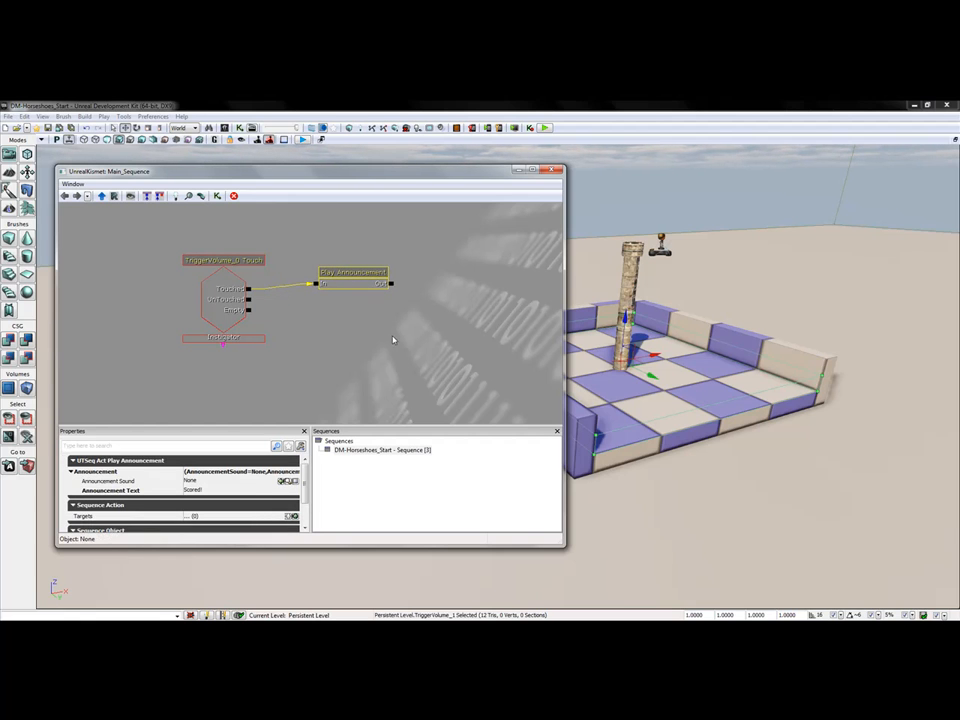
- Play the level from the floor near the court, carry the arch onto the pillar court to test the announcement, and exit the preview
{"action": "right_click", "coordinate": [650, 548]}
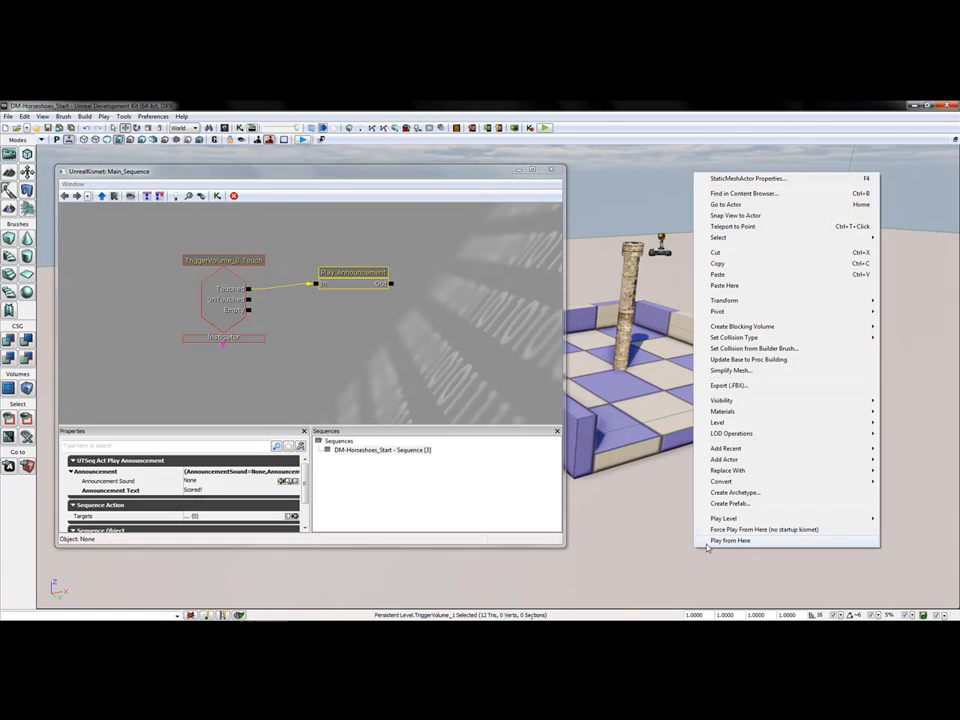
{"action": "left_click", "coordinate": [705, 538]}
{"action": "key", "text": "w"}
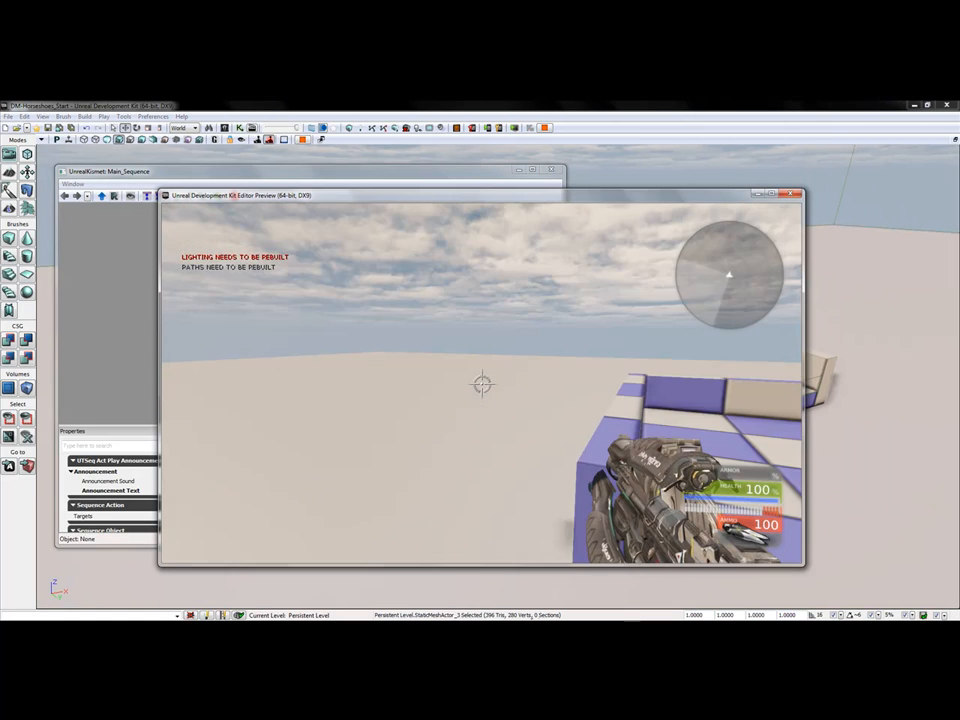
{"action": "key", "text": "w"}
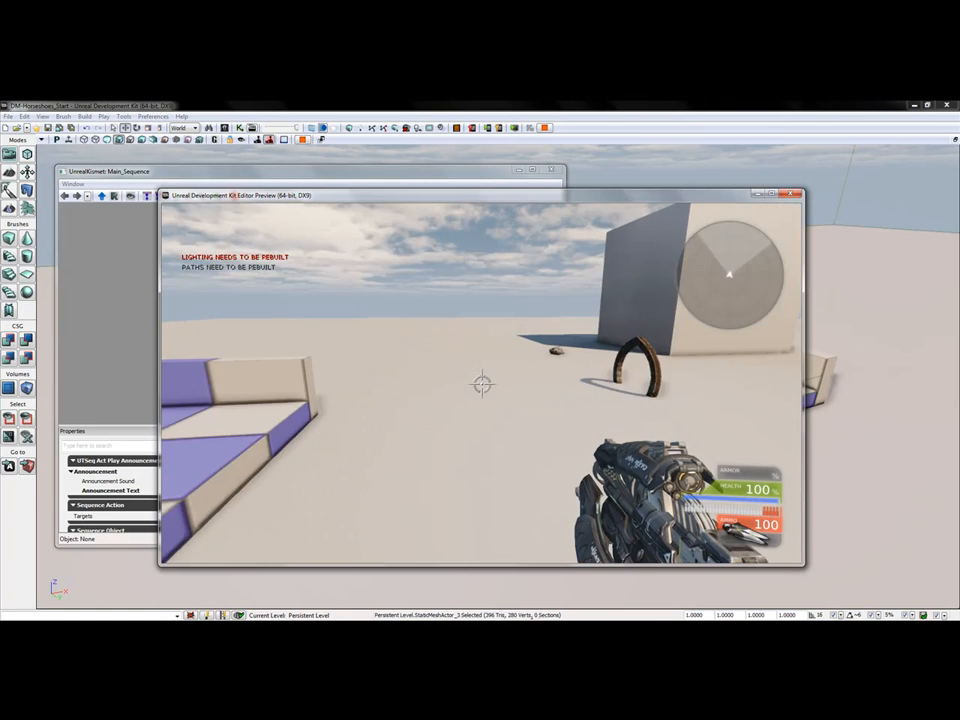
{"action": "scroll", "coordinate": [482, 384], "scroll_direction": "down", "scroll_amount": 1}
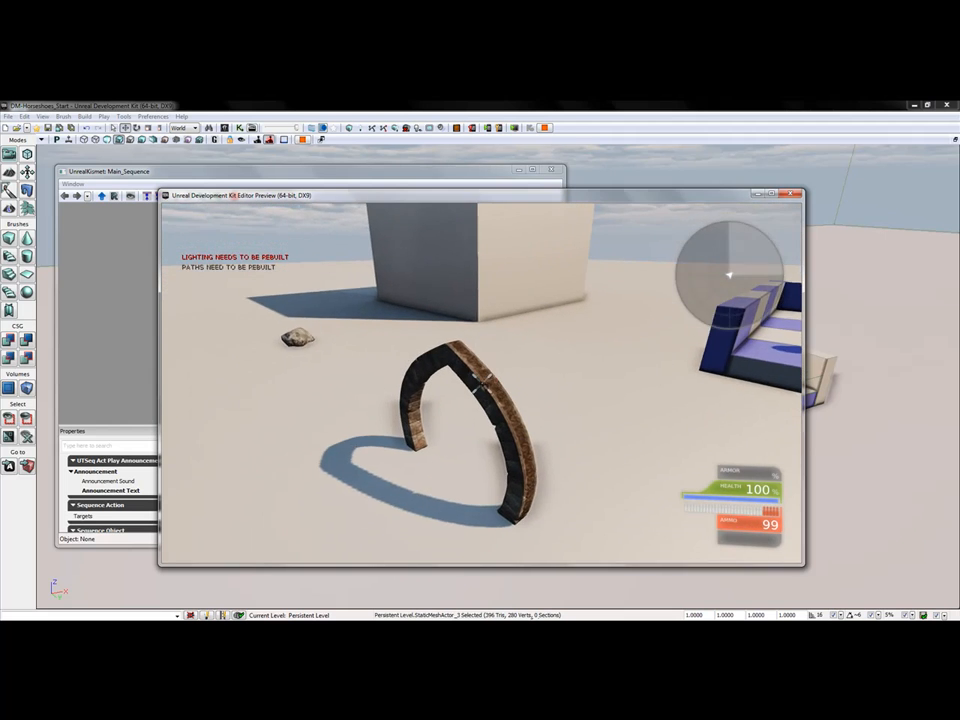
{"action": "key", "text": "w"}
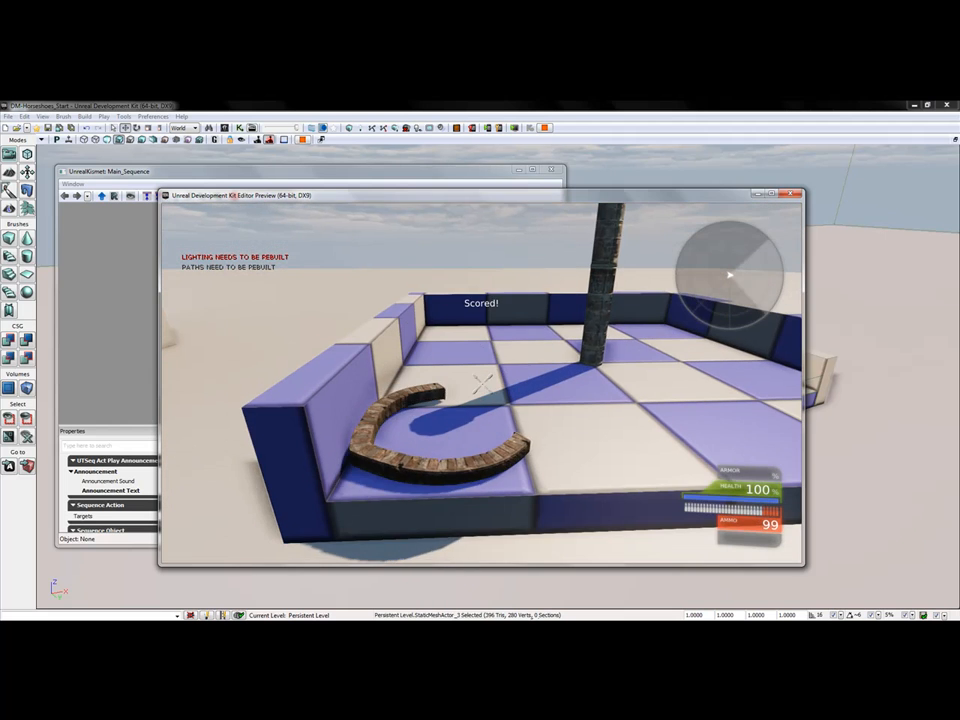
{"action": "right_click_drag", "start_coordinate": [482, 386], "coordinate": [482, 384]}
{"action": "key", "text": "d"}
{"action": "key", "text": "w"}
{"action": "key", "text": "w"}
{"action": "key", "text": "Escape"}
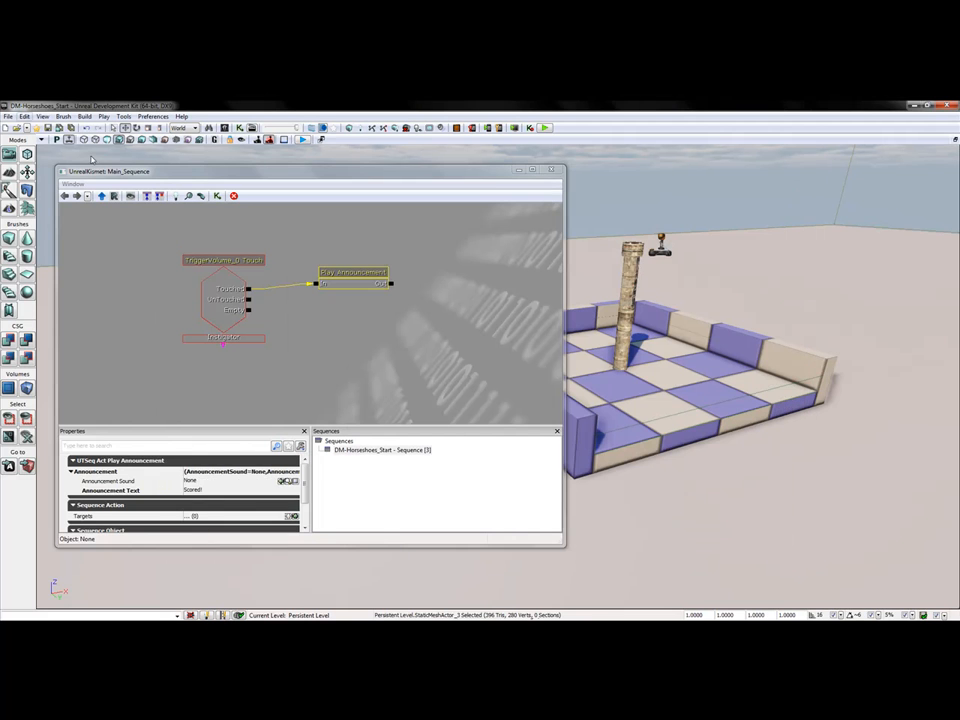
- Move Play Announcement farther from the Touch event and add a Compare Objects condition between the two
{"action": "left_click_drag", "start_coordinate": [378, 281], "coordinate": [434, 289]}
{"action": "right_click", "coordinate": [316, 298]}
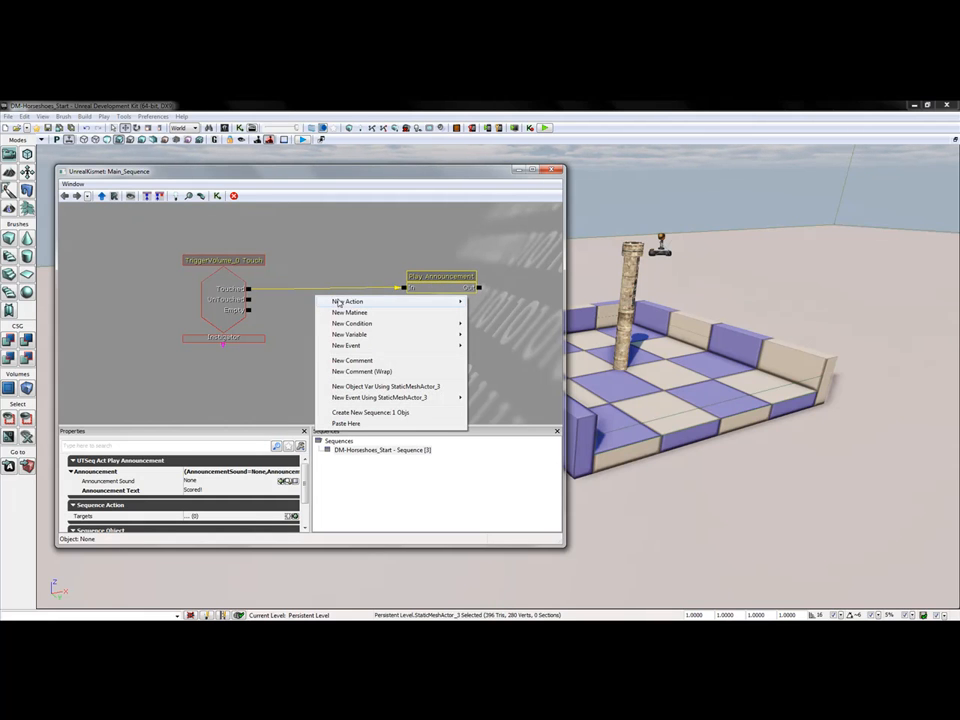
{"action": "mouse_move", "coordinate": [351, 325]}
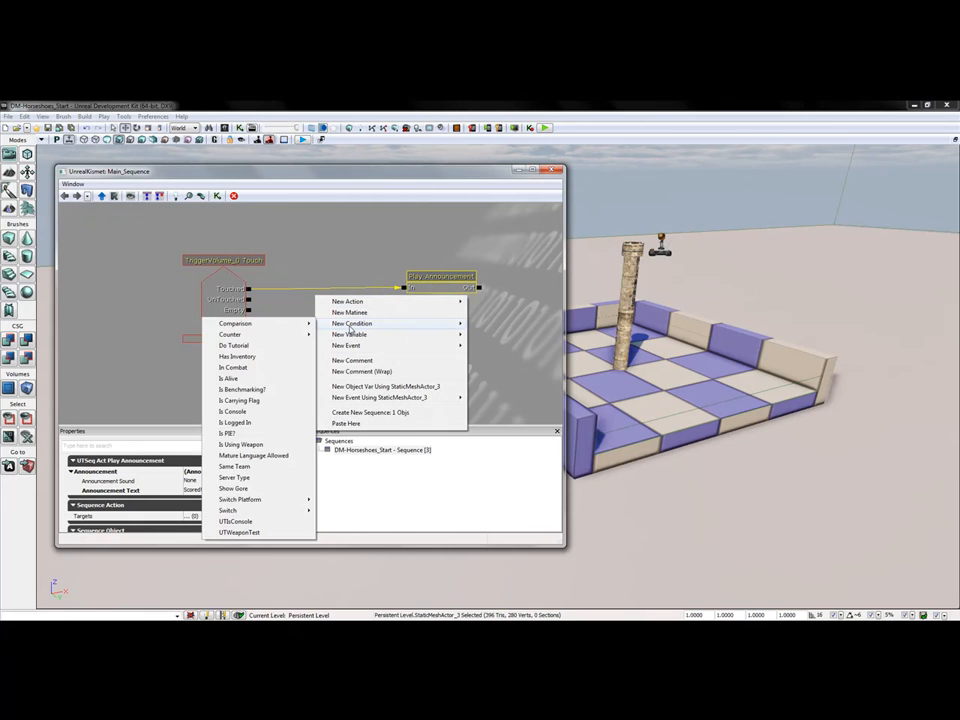
{"action": "mouse_move", "coordinate": [240, 323]}
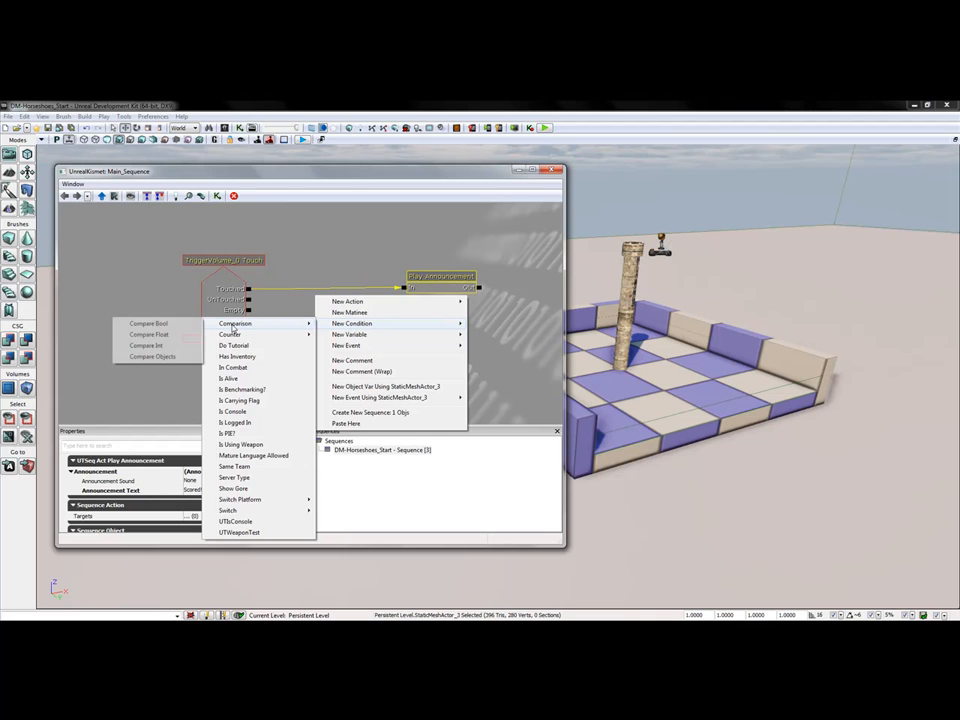
{"action": "left_click", "coordinate": [145, 357]}
{"action": "left_click_drag", "start_coordinate": [343, 326], "coordinate": [328, 298]}
- Break the link between the Touched output and Play Announcement, and shift Compare Objects slightly up
{"action": "left_click", "coordinate": [439, 278]}
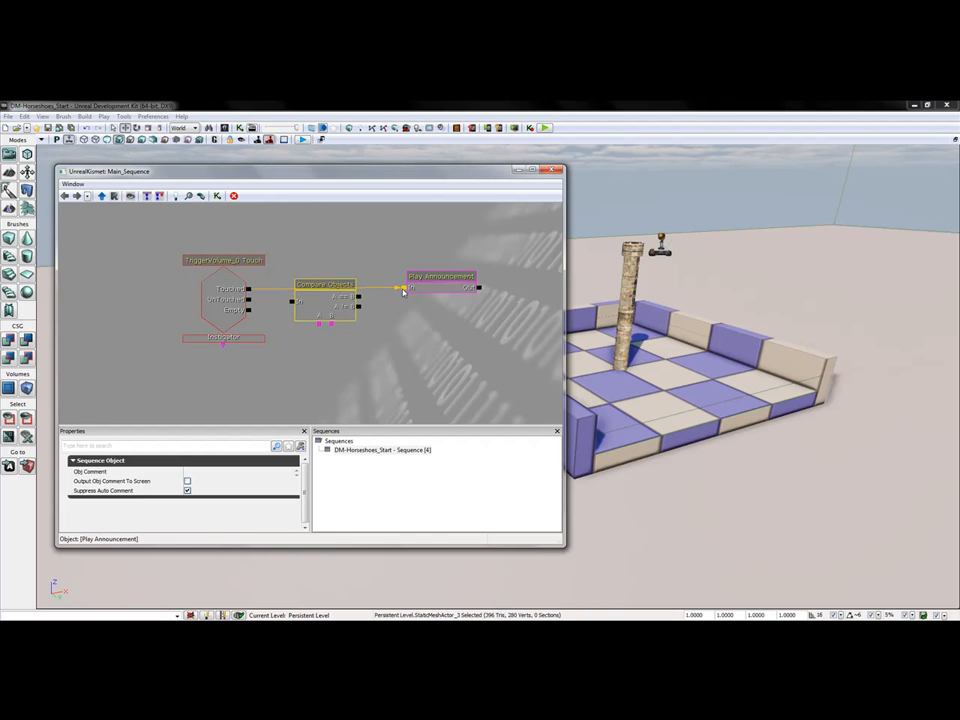
{"action": "right_click", "coordinate": [405, 290]}
{"action": "left_click", "coordinate": [430, 276]}
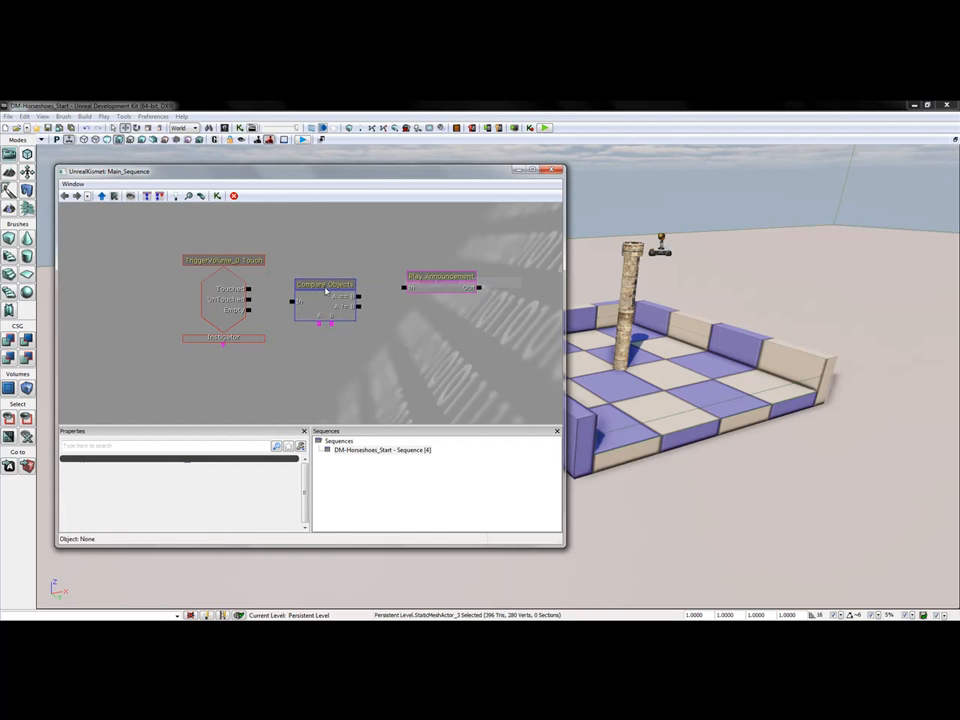
{"action": "left_click_drag", "start_coordinate": [318, 300], "coordinate": [322, 289]}
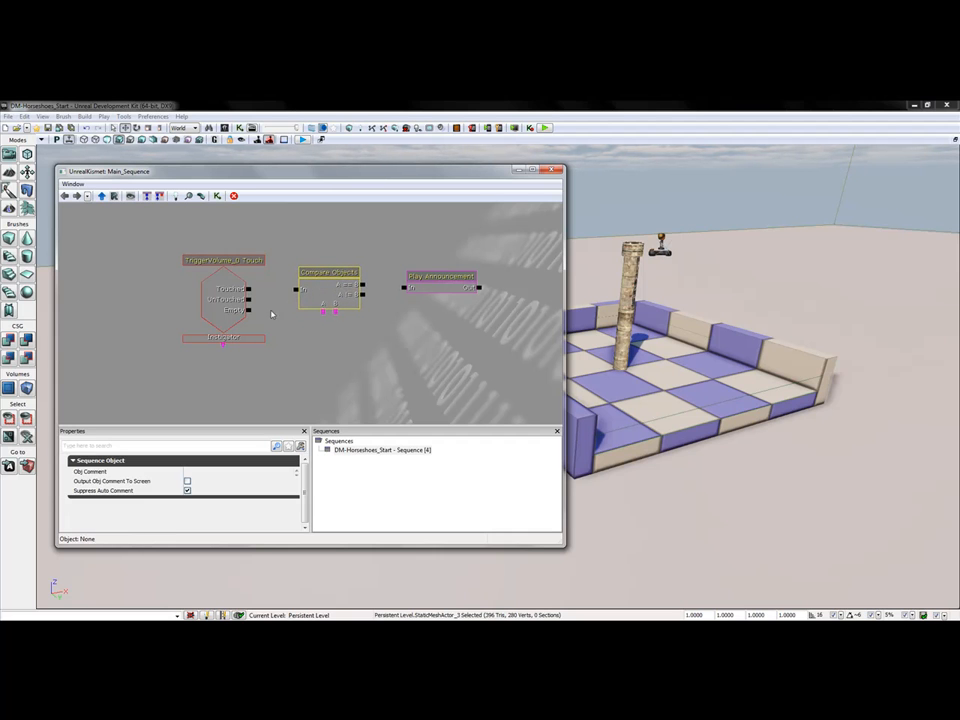
- Connect the Touched output to the Compare Objects input, and its A == B output to the Play Announcement input
{"action": "left_click", "coordinate": [297, 290]}
{"action": "left_click_drag", "start_coordinate": [297, 291], "coordinate": [249, 289]}
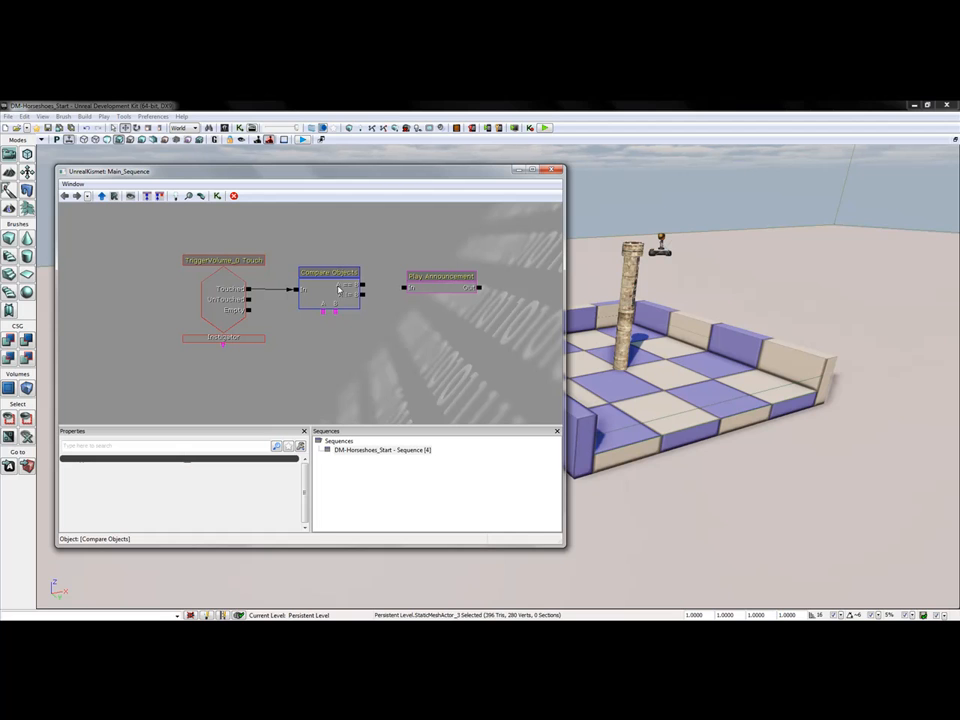
{"action": "left_click_drag", "start_coordinate": [363, 286], "coordinate": [405, 289]}
{"action": "left_click_drag", "start_coordinate": [352, 307], "coordinate": [352, 319]}
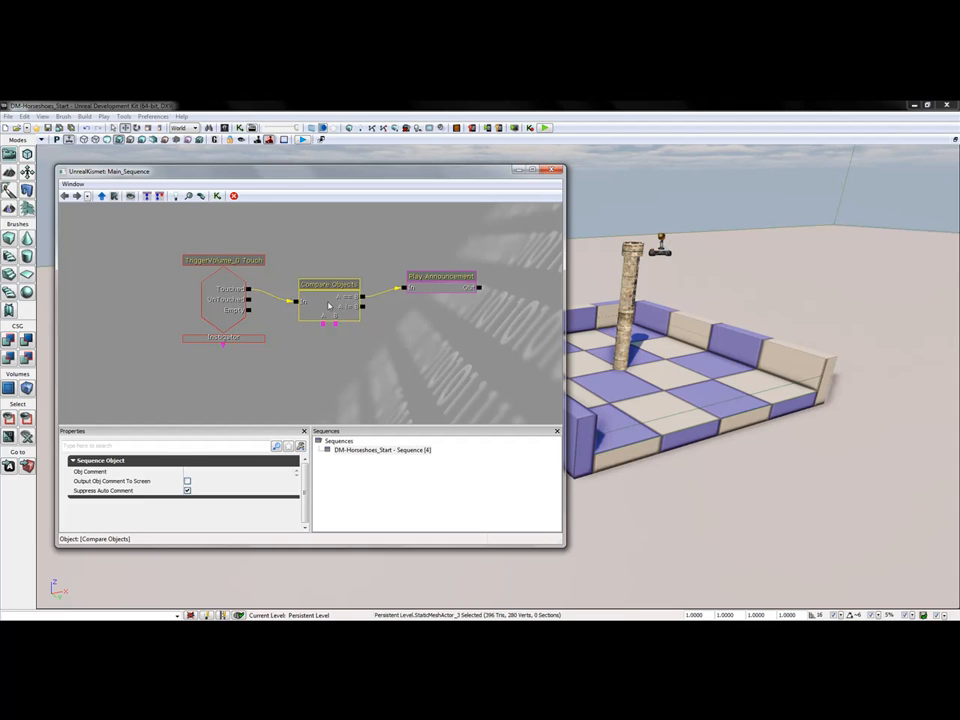
{"action": "left_click", "coordinate": [438, 277]}
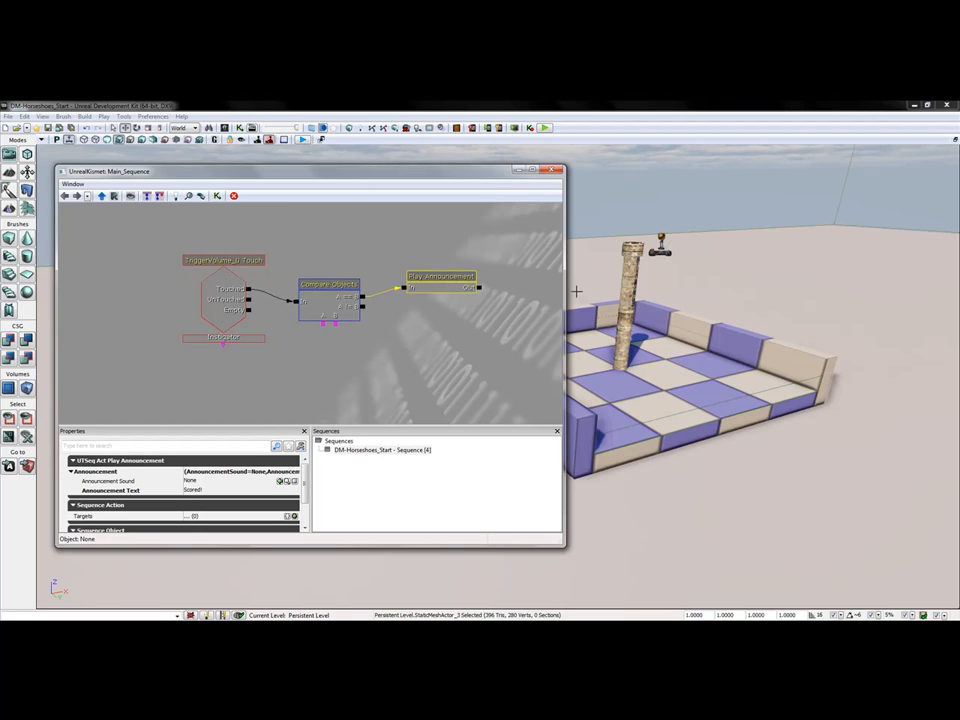
- Add an object variable for the arch KActor_1 on connector B of Compare Objects and place it just below the condition
{"action": "left_click", "coordinate": [326, 330]}
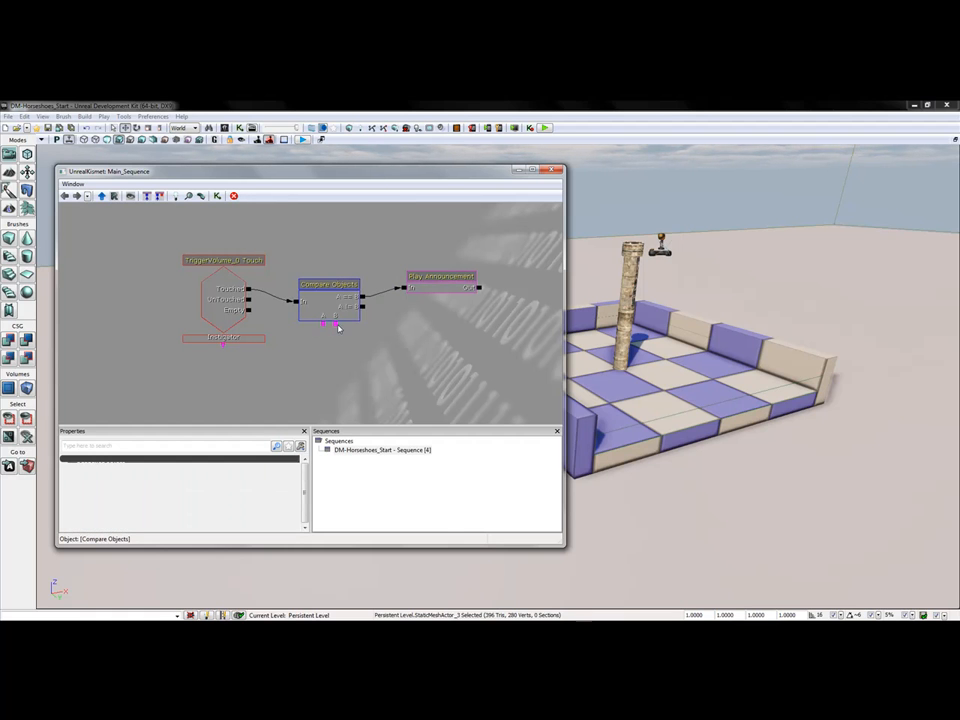
{"action": "left_click_drag", "start_coordinate": [671, 353], "coordinate": [671, 353]}
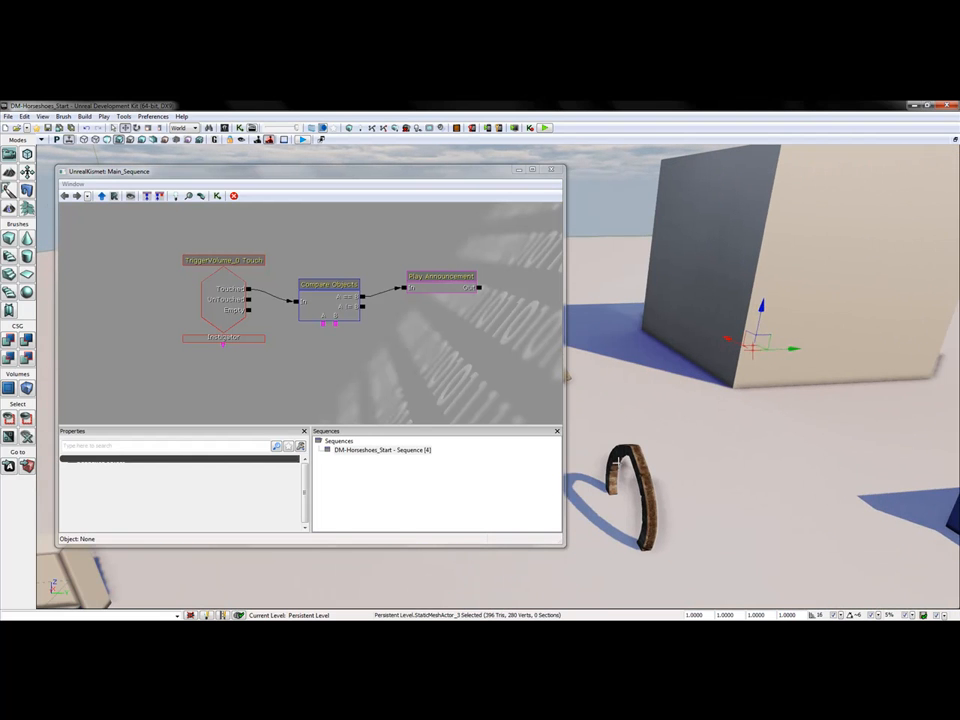
{"action": "left_click", "coordinate": [620, 462]}
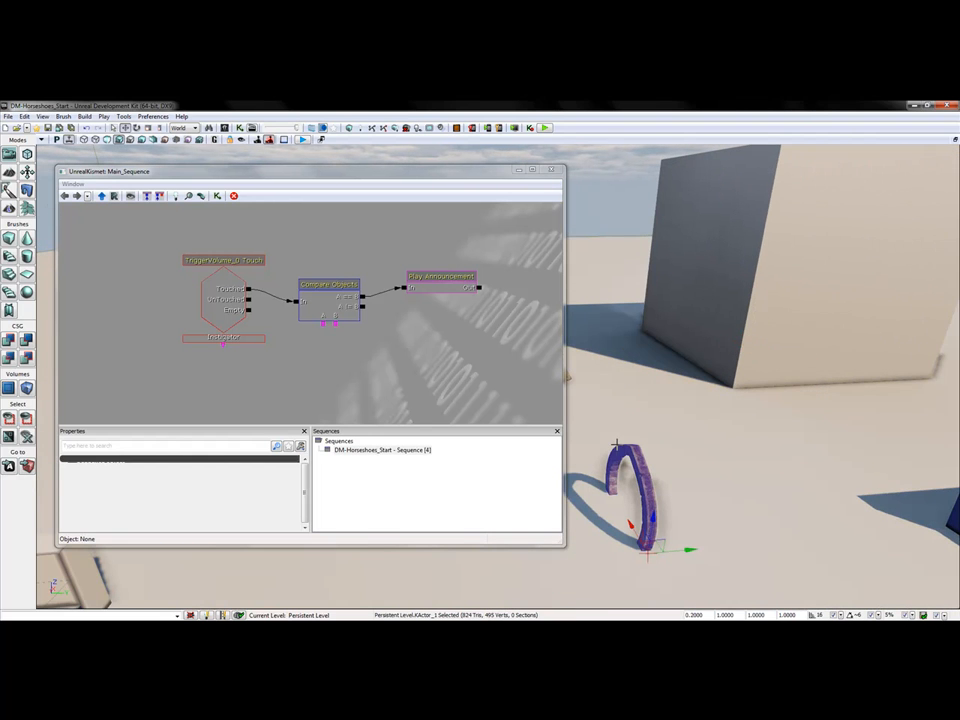
{"action": "right_click", "coordinate": [336, 327]}
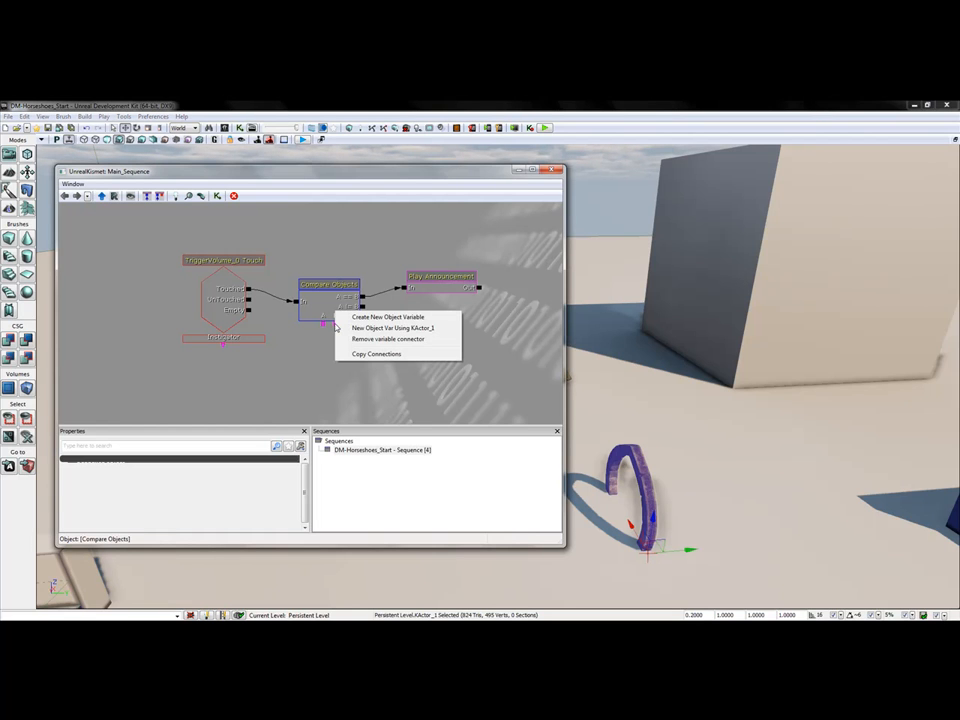
{"action": "left_click", "coordinate": [365, 330]}
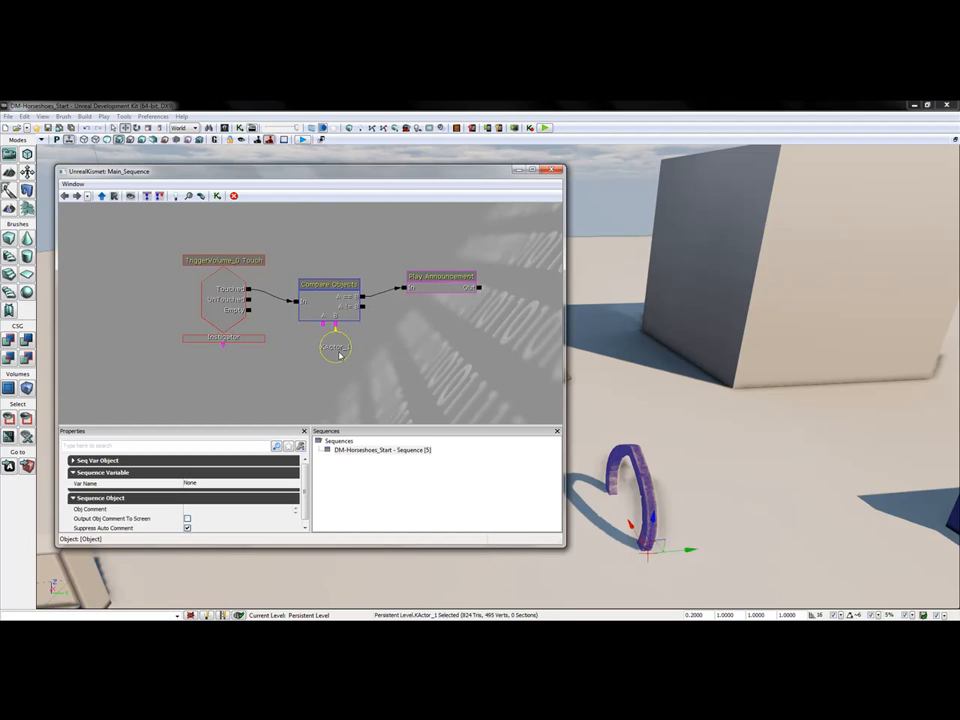
{"action": "left_click_drag", "start_coordinate": [340, 355], "coordinate": [347, 370]}
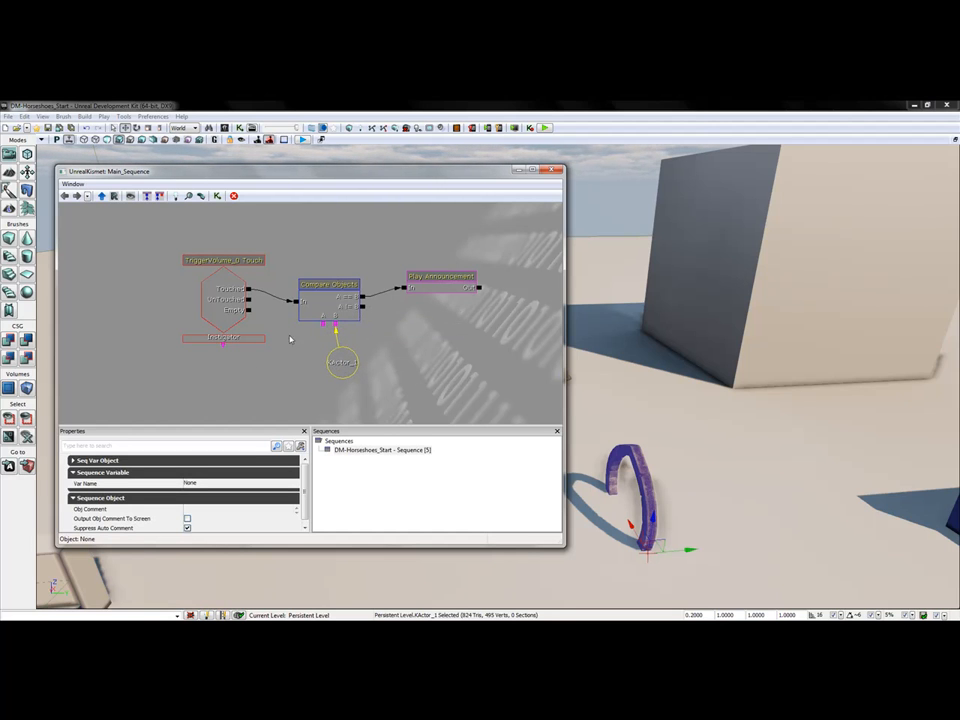
- Examine the Touch event's Instigator connector along with the arch, the rock KActor and the pillar court in the level
{"action": "right_click_drag", "start_coordinate": [611, 388], "coordinate": [720, 392]}
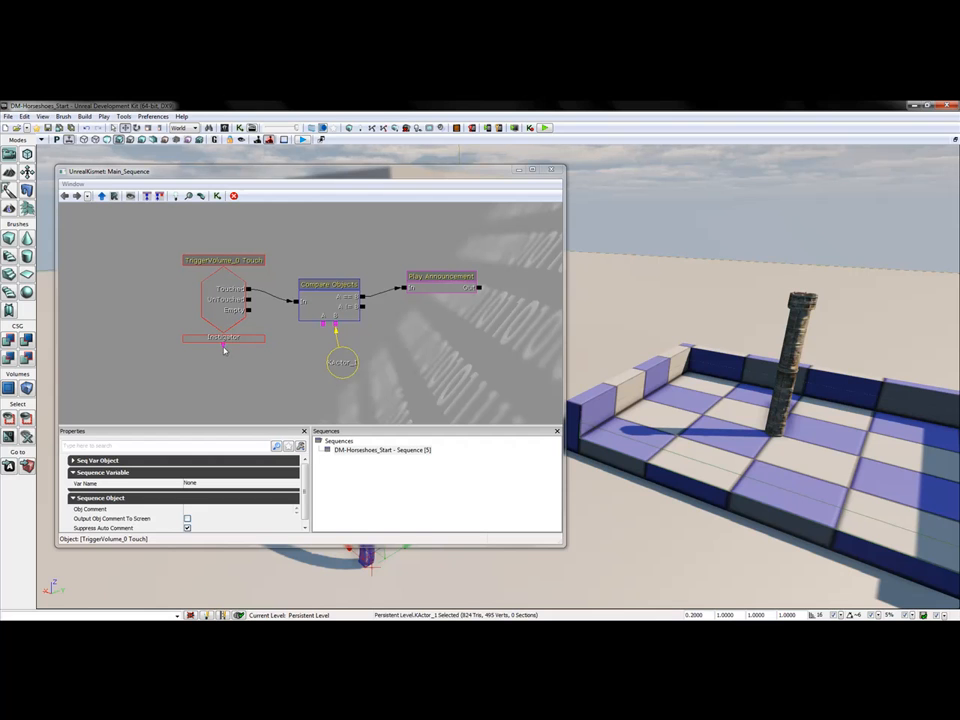
{"action": "scroll", "coordinate": [211, 360], "scroll_direction": "up", "scroll_amount": 5}
{"action": "scroll", "coordinate": [212, 355], "scroll_direction": "down", "scroll_amount": 3}
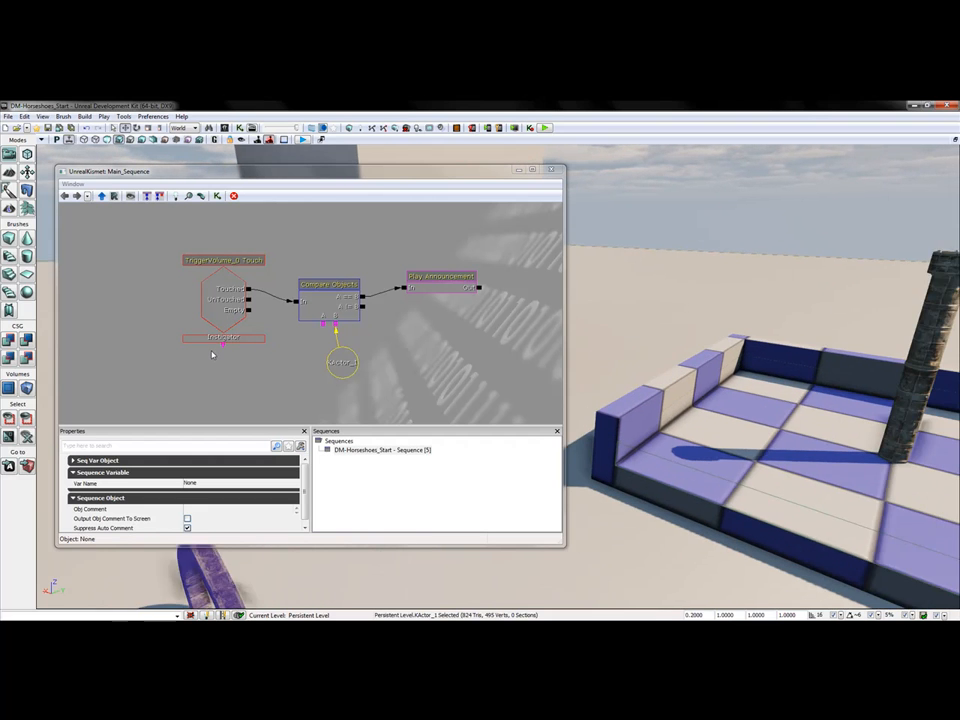
{"action": "scroll", "coordinate": [215, 352], "scroll_direction": "up", "scroll_amount": 2}
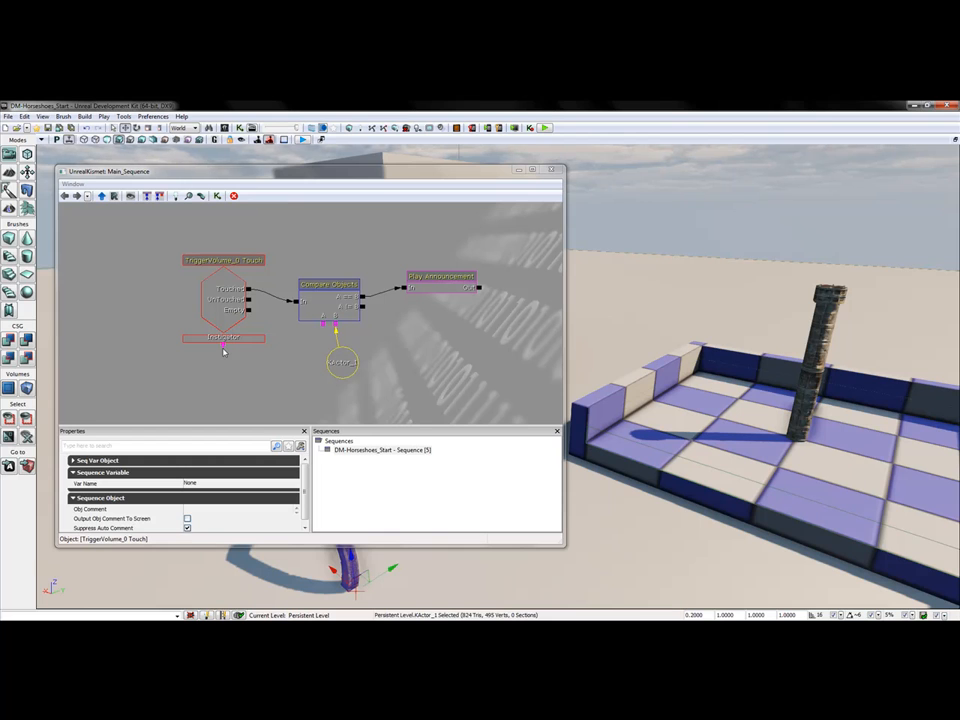
{"action": "left_click", "coordinate": [225, 371]}
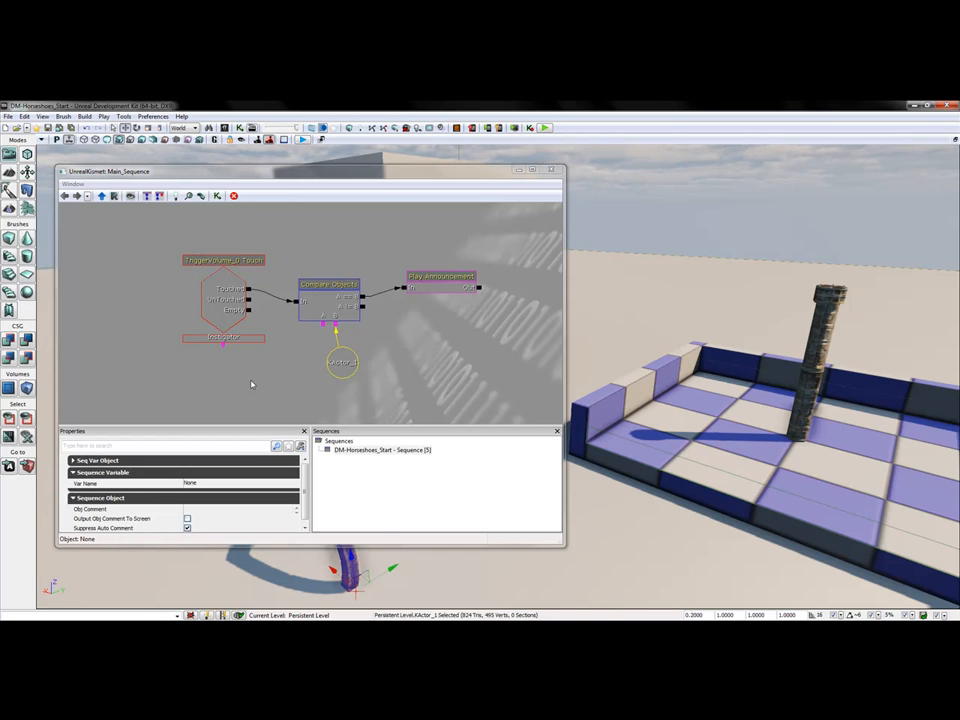
{"action": "right_click_drag", "start_coordinate": [606, 441], "coordinate": [496, 490]}
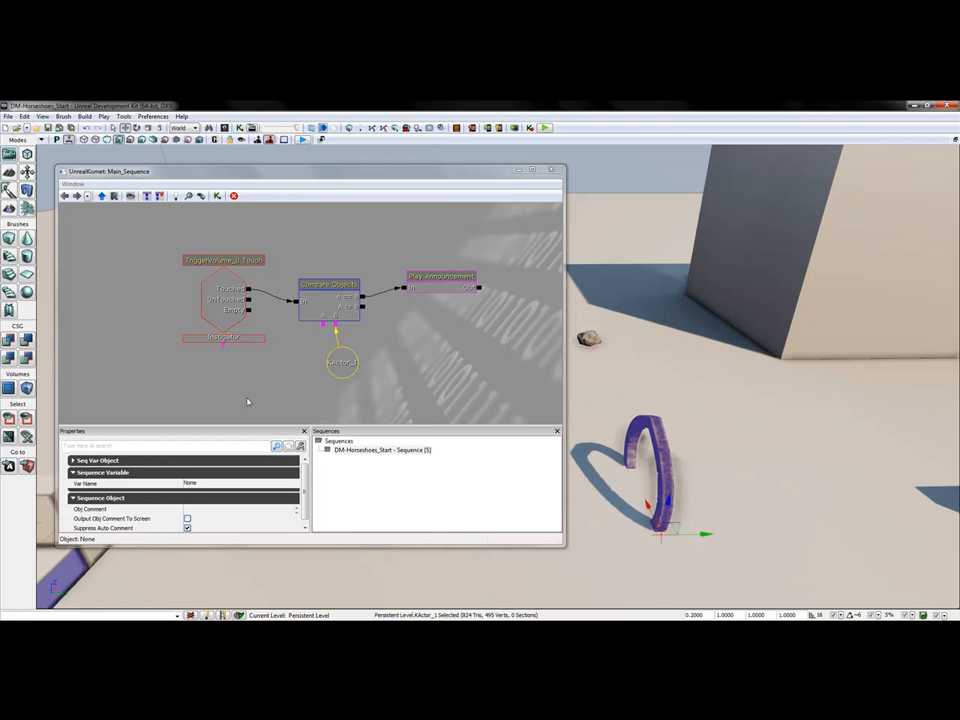
{"action": "right_click_drag", "start_coordinate": [622, 416], "coordinate": [630, 422]}
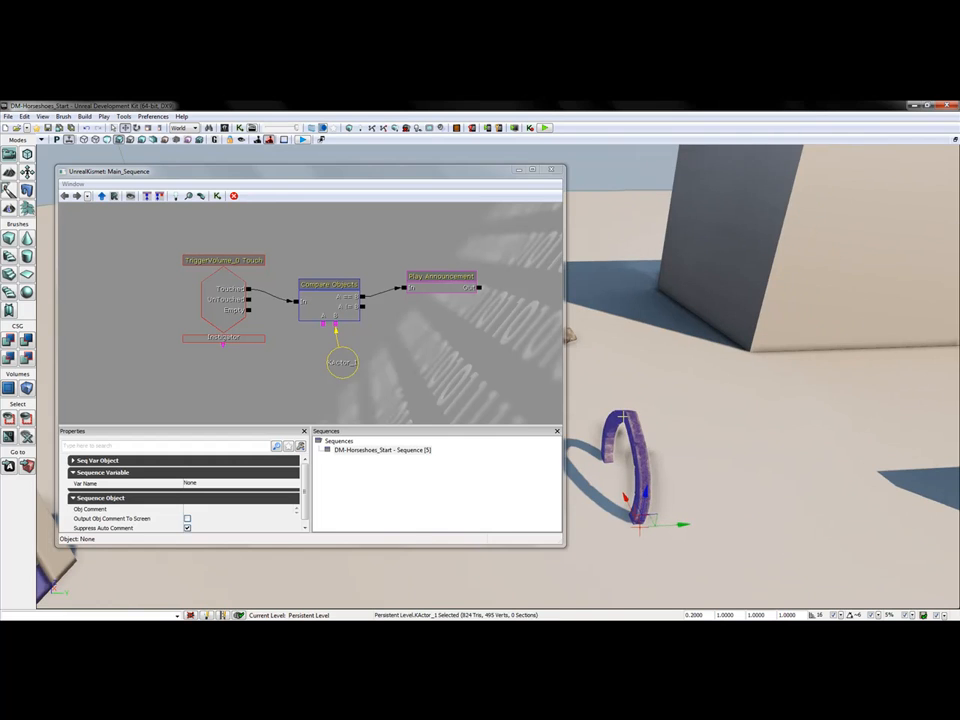
{"action": "right_click_drag", "start_coordinate": [613, 374], "coordinate": [722, 380]}
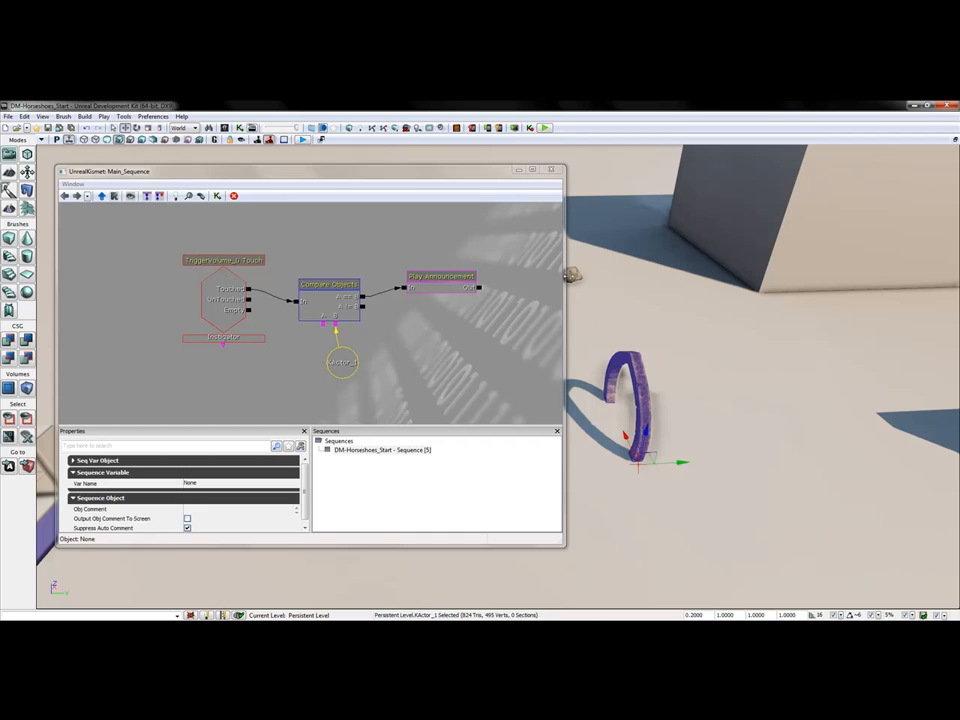
{"action": "left_click", "coordinate": [573, 275]}
{"action": "right_click_drag", "start_coordinate": [610, 320], "coordinate": [707, 302]}
- Add an empty object variable and link it to both the Touch event's Instigator and connector A of Compare Objects
{"action": "left_click", "coordinate": [256, 375]}
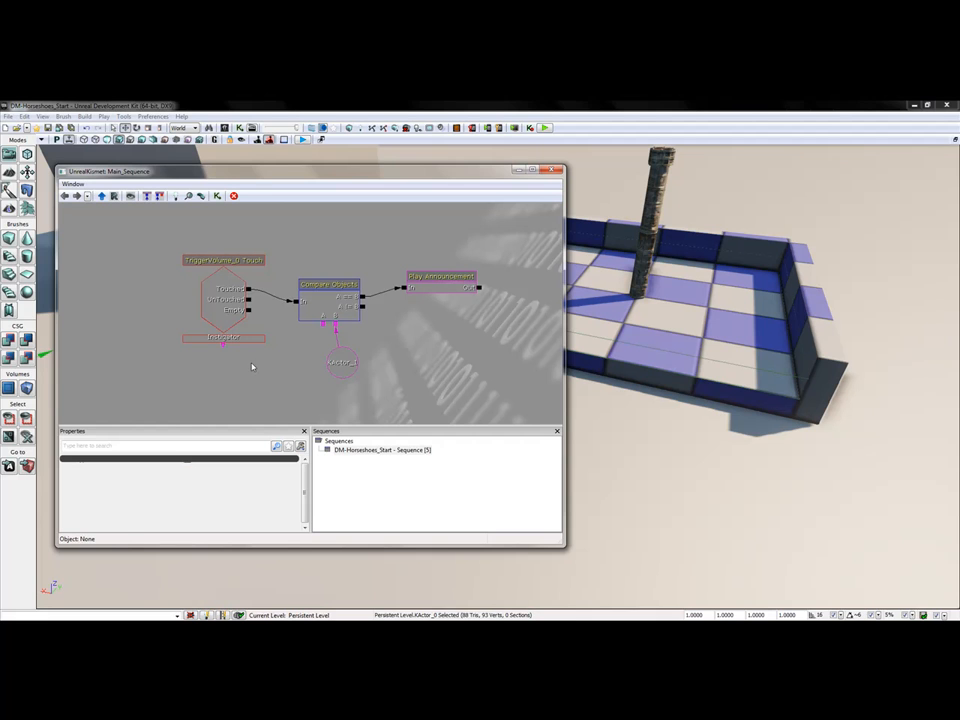
{"action": "key", "text": "o"}
{"action": "left_click", "coordinate": [254, 370]}
{"action": "left_click_drag", "start_coordinate": [231, 385], "coordinate": [275, 358]}
{"action": "left_click", "coordinate": [273, 358]}
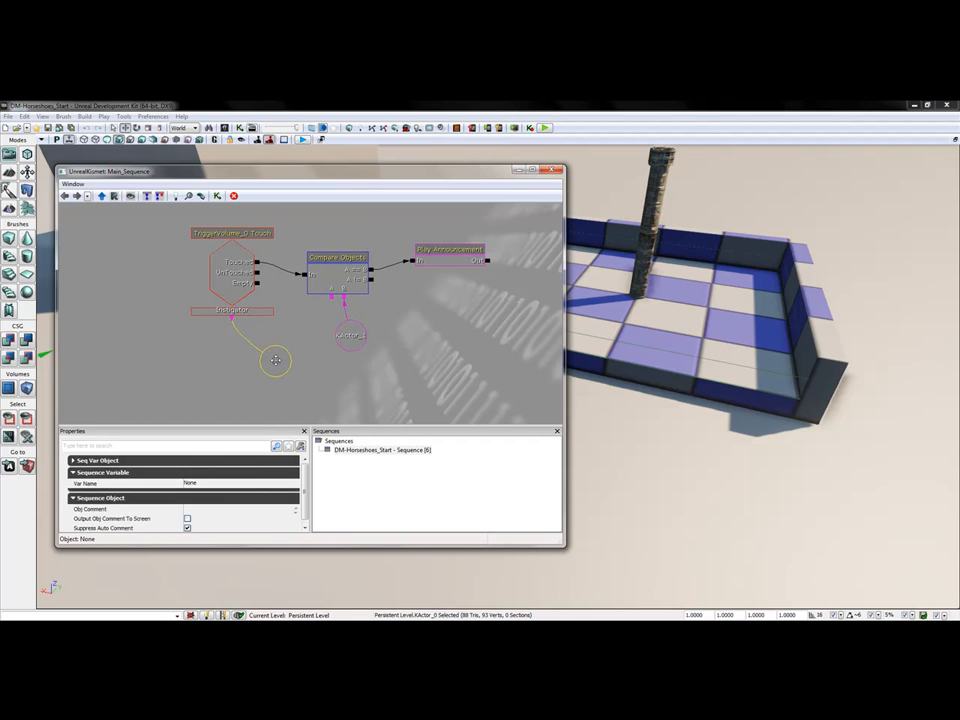
{"action": "left_click_drag", "start_coordinate": [331, 298], "coordinate": [287, 355]}
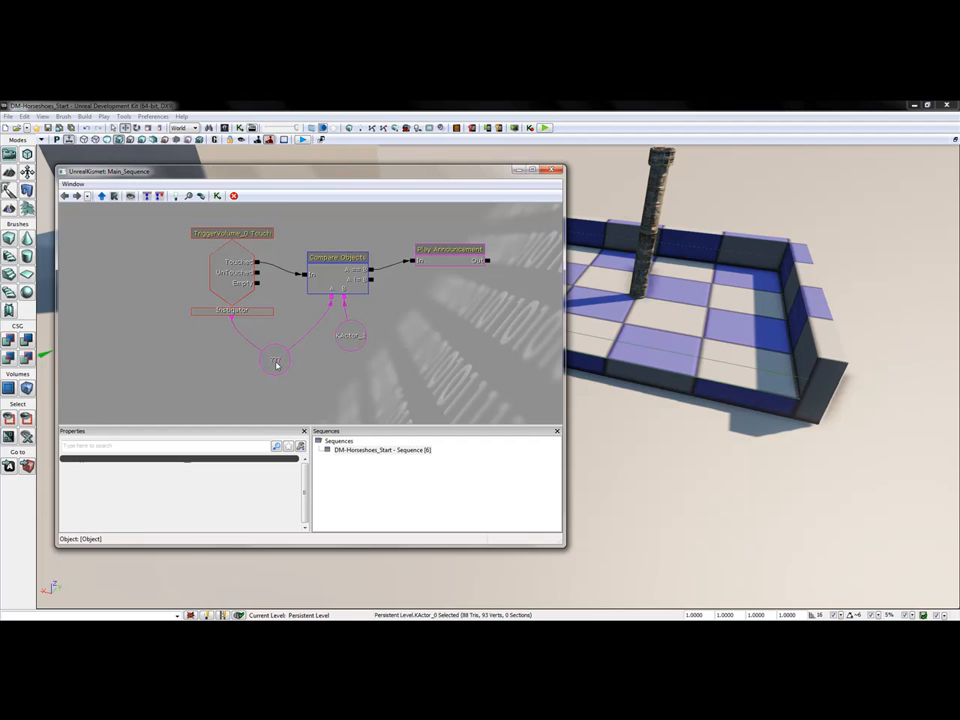
{"action": "left_click", "coordinate": [272, 358]}
{"action": "left_click", "coordinate": [338, 285]}
{"action": "left_click", "coordinate": [353, 347]}
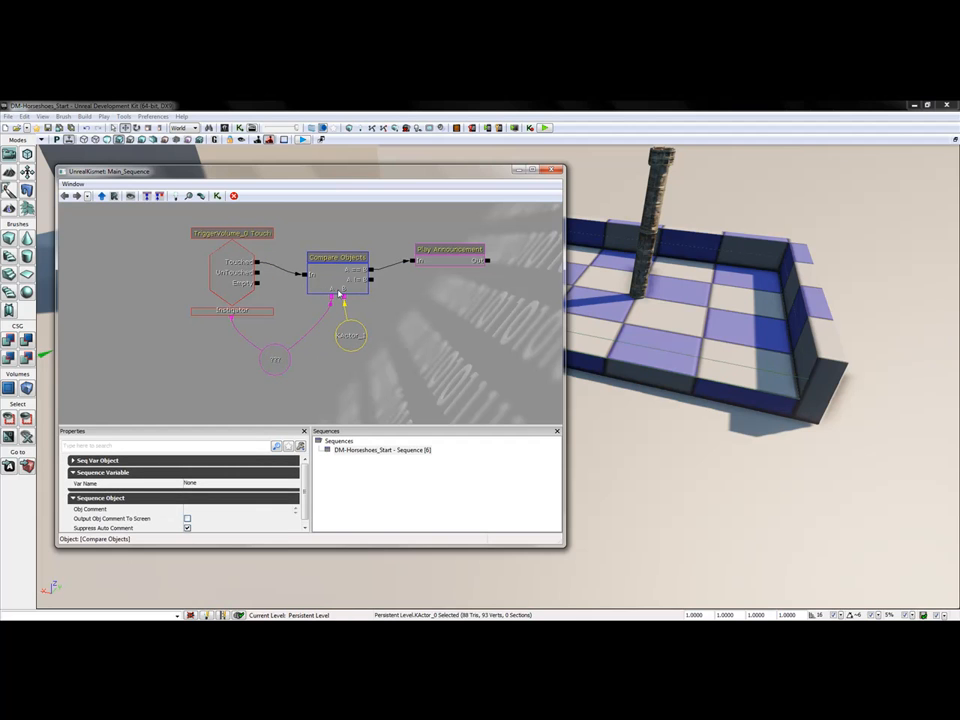
{"action": "left_click", "coordinate": [421, 261]}
- Play the level from the open floor near the court and carry the arch into the pillar court's trigger volume to test scoring
{"action": "right_click", "coordinate": [674, 500]}
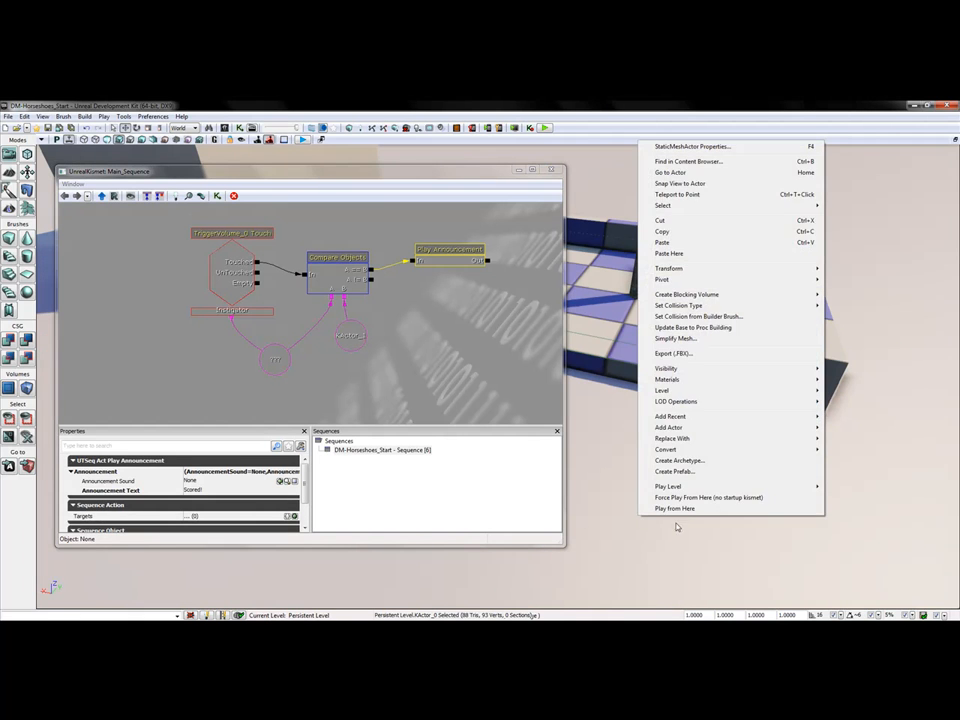
{"action": "left_click", "coordinate": [672, 506]}
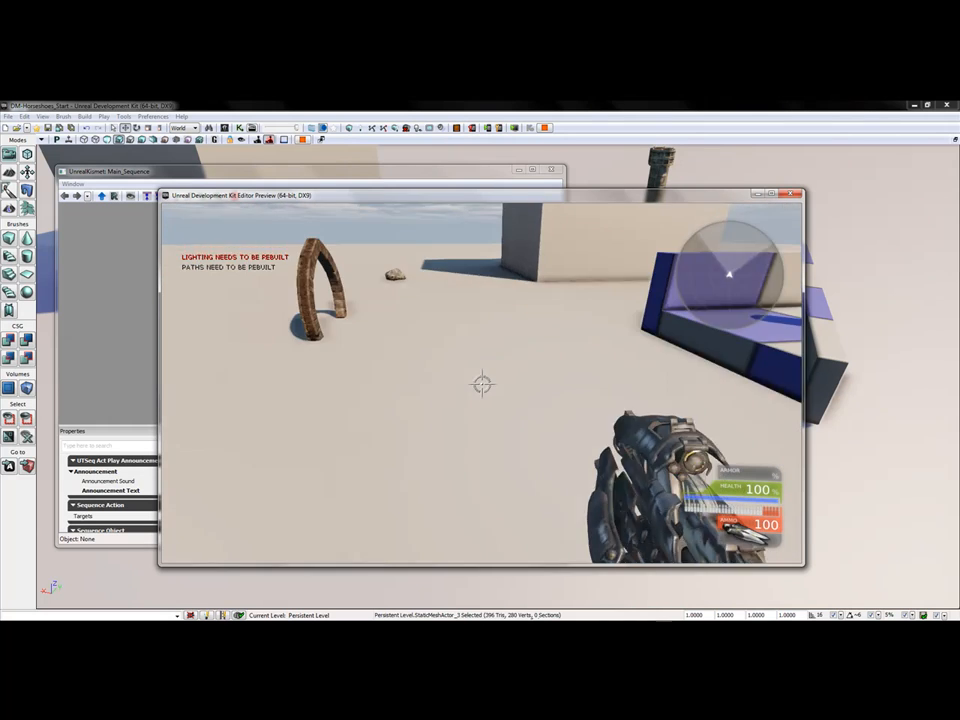
{"action": "left_click", "coordinate": [482, 384]}
{"action": "key", "text": "w"}
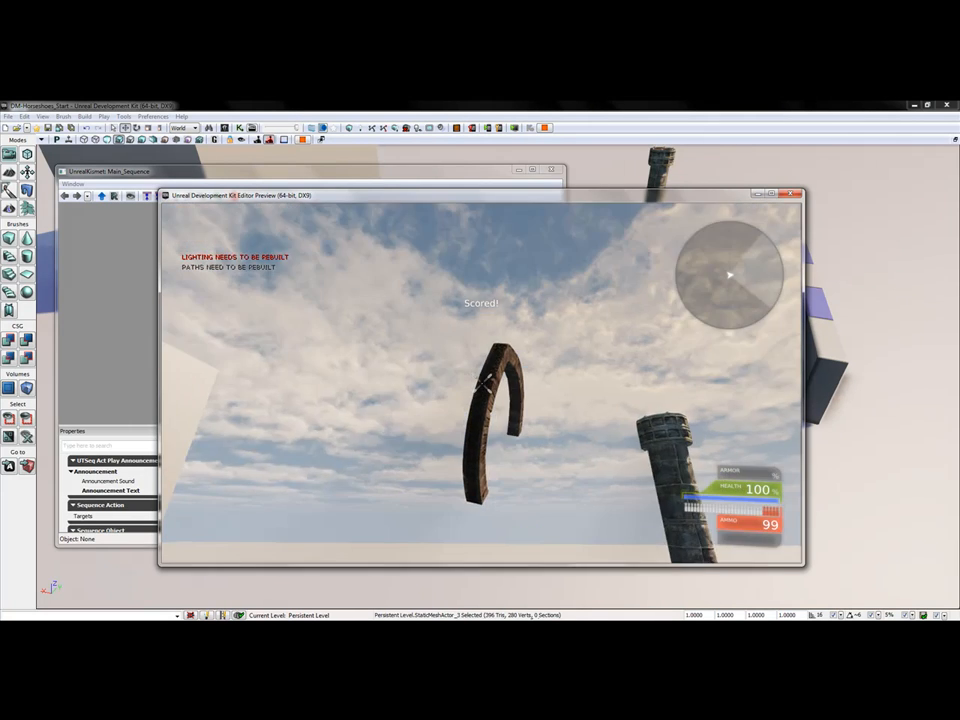
{"action": "key", "text": "s"}
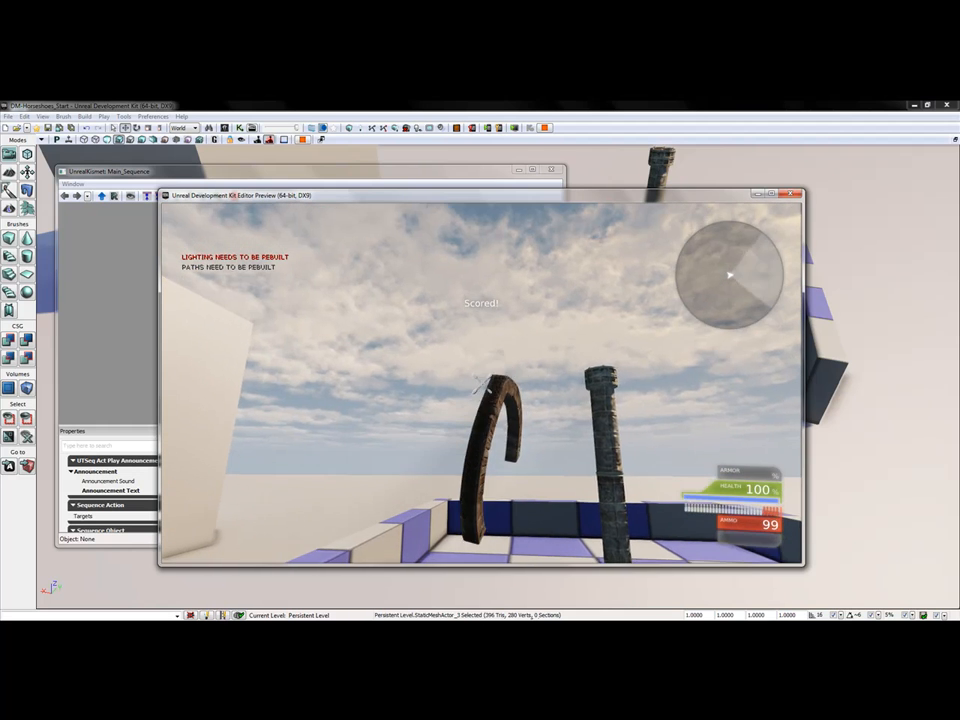
{"action": "left_click", "coordinate": [482, 384]}
- Carry the rock into and out of the pillar court to test that trigger, and end the play session
{"action": "key", "text": "w"}
{"action": "left_click", "coordinate": [482, 384]}
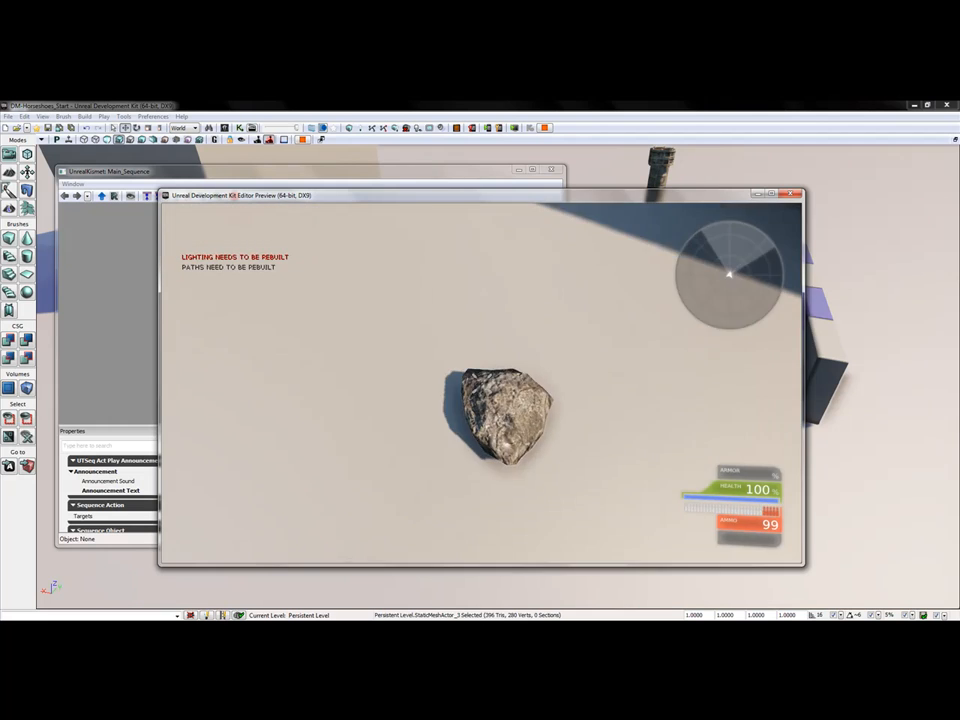
{"action": "left_click", "coordinate": [482, 384]}
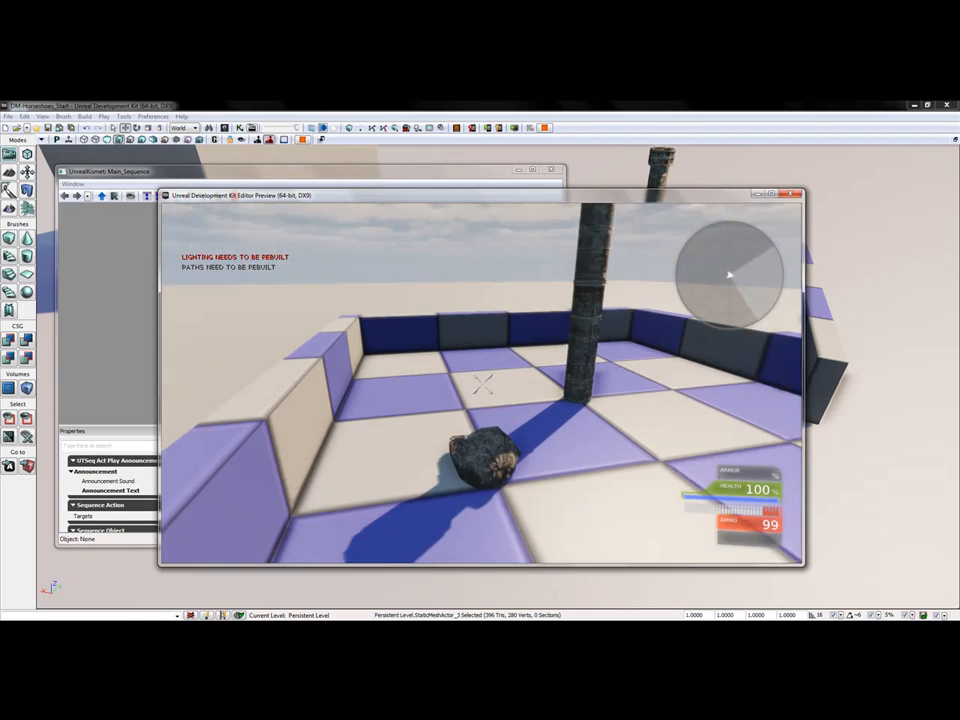
{"action": "left_click", "coordinate": [482, 384]}
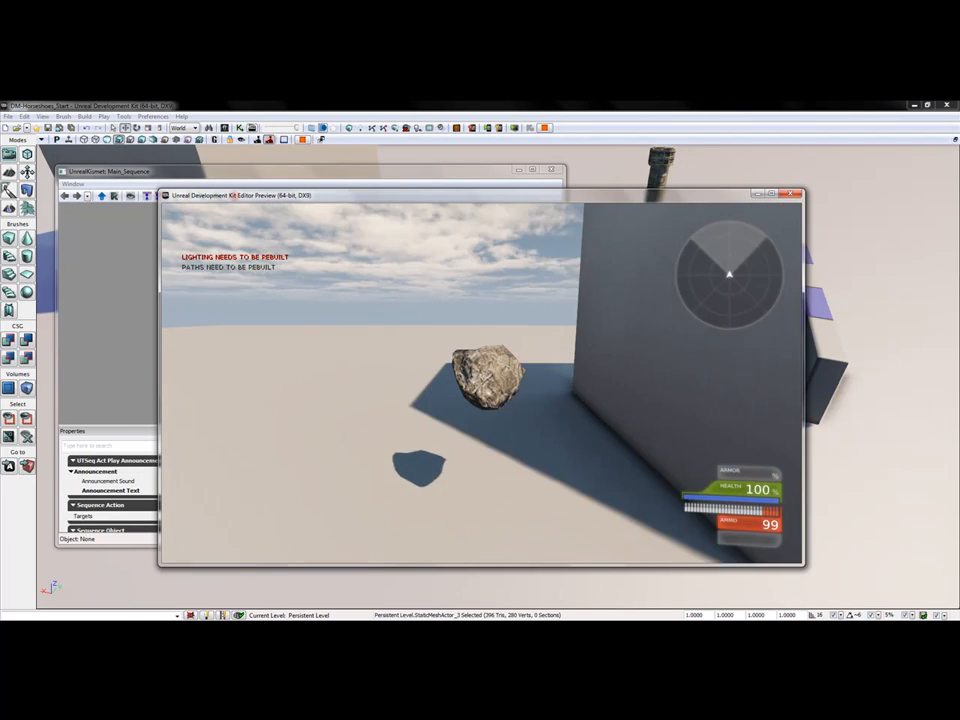
{"action": "left_click", "coordinate": [482, 384]}
{"action": "key", "text": "Escape"}
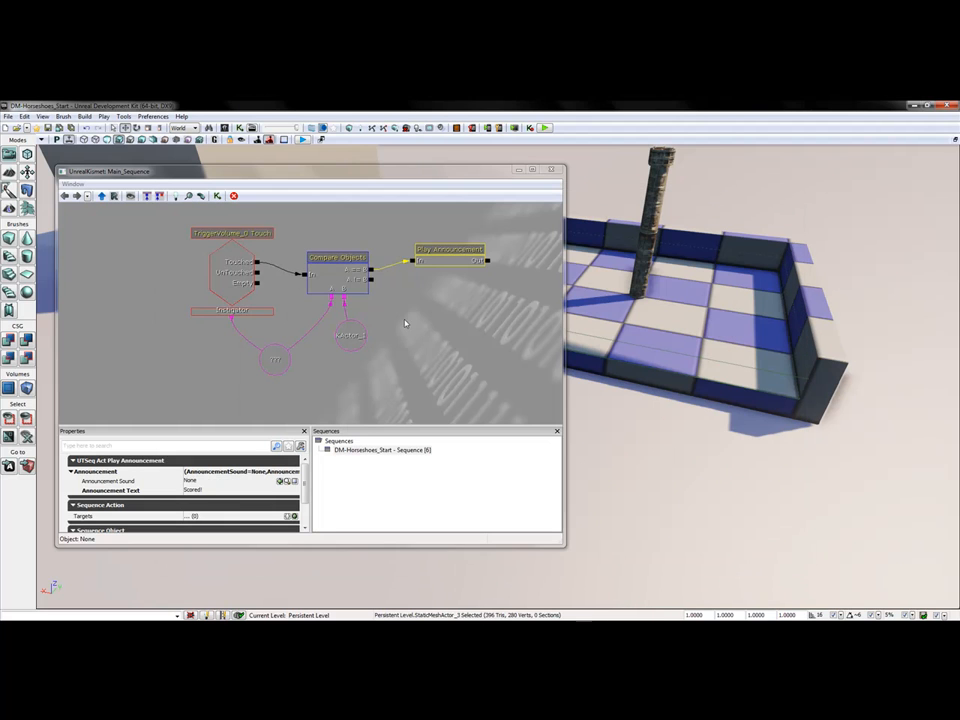
- Select the arch KActor in the level and clear the node selection in the Kismet sequence
{"action": "left_click_drag", "start_coordinate": [464, 323], "coordinate": [435, 336]}
{"action": "left_click", "coordinate": [428, 288]}
{"action": "left_click_drag", "start_coordinate": [401, 284], "coordinate": [402, 292], "text": "ctrl"}
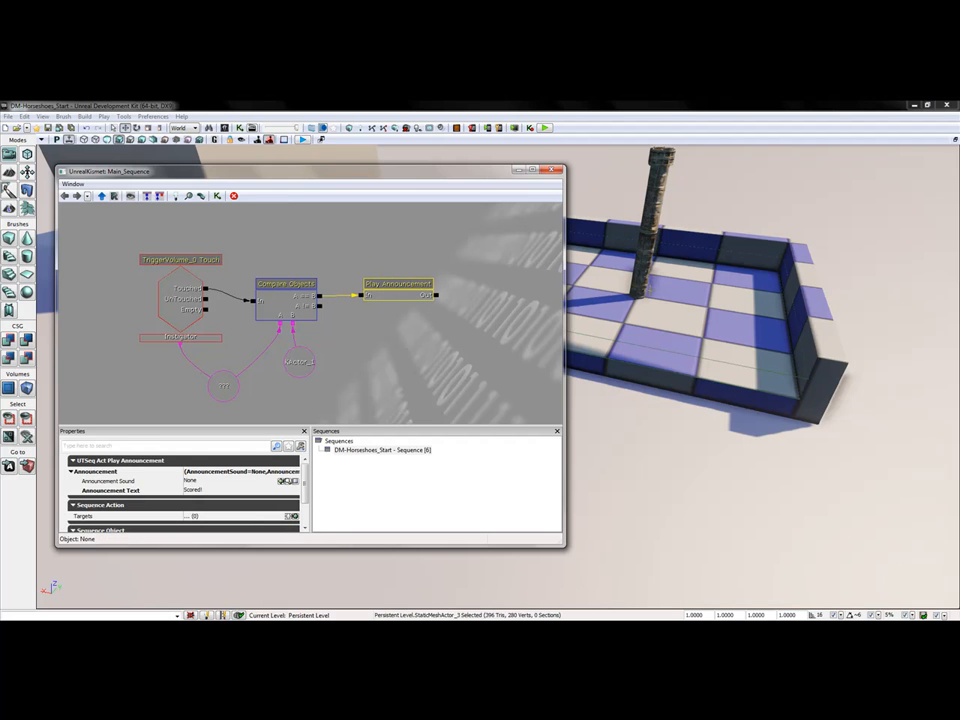
{"action": "right_click_drag", "start_coordinate": [645, 283], "coordinate": [627, 244]}
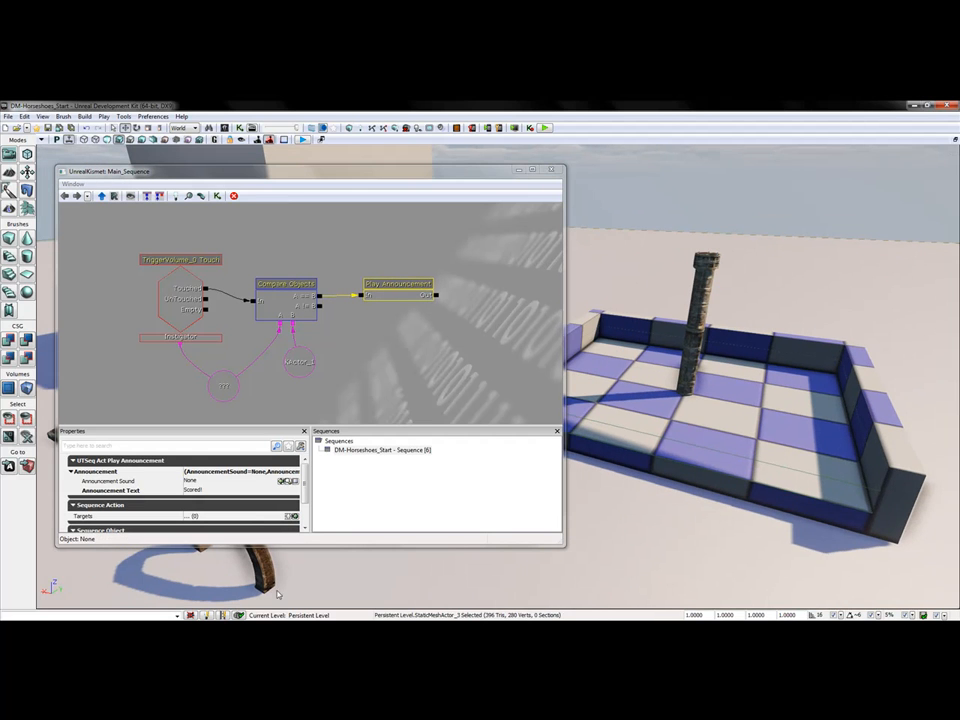
{"action": "left_click", "coordinate": [264, 561]}
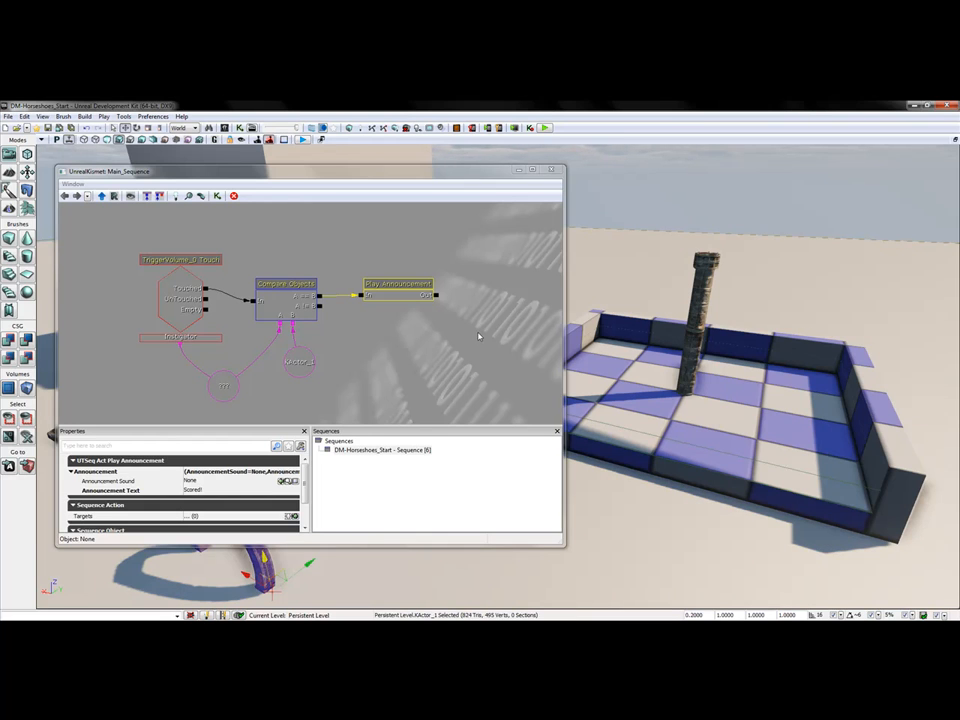
{"action": "left_click", "coordinate": [521, 300]}
{"action": "left_click_drag", "start_coordinate": [521, 300], "coordinate": [393, 298]}
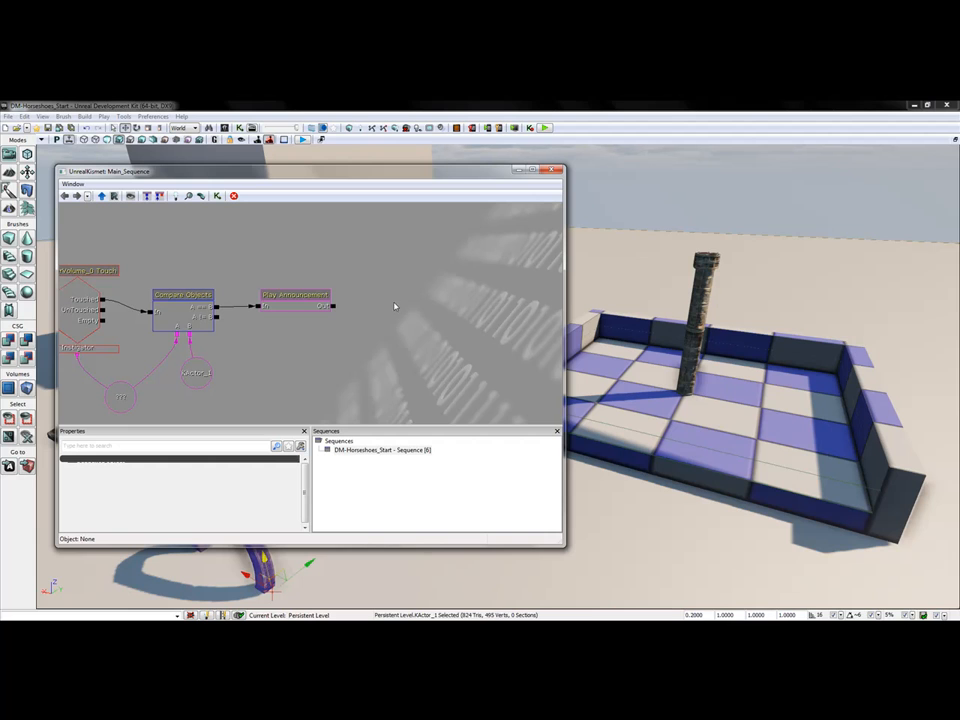
- Add a Get Distance action beside Play Announcement and connect Play Announcement's Out to its In
{"action": "right_click", "coordinate": [394, 306]}
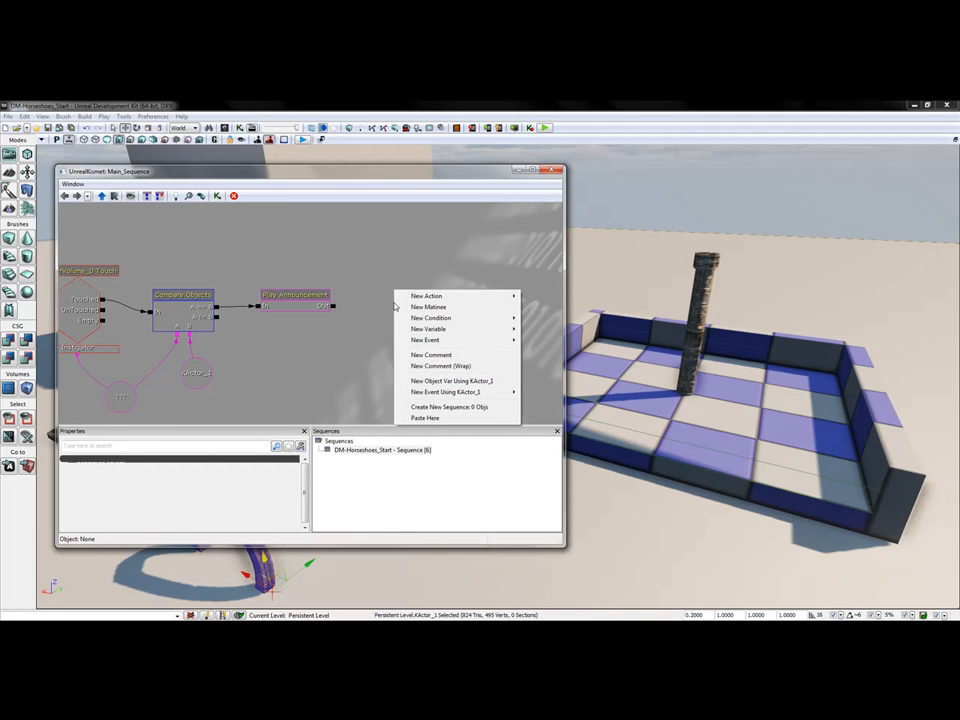
{"action": "mouse_move", "coordinate": [413, 299]}
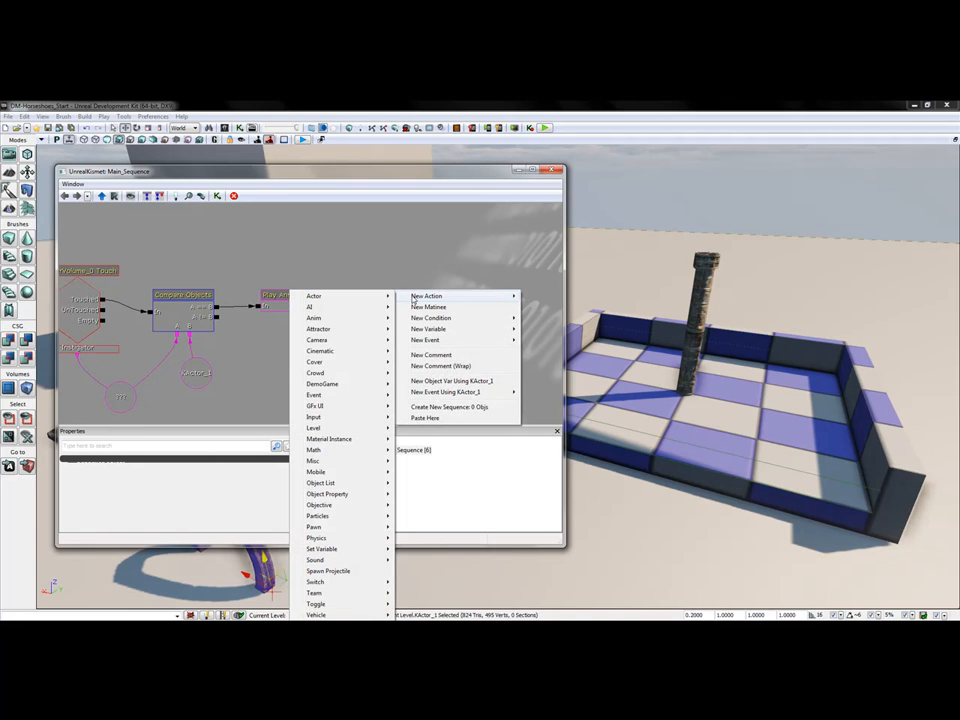
{"action": "mouse_move", "coordinate": [313, 299]}
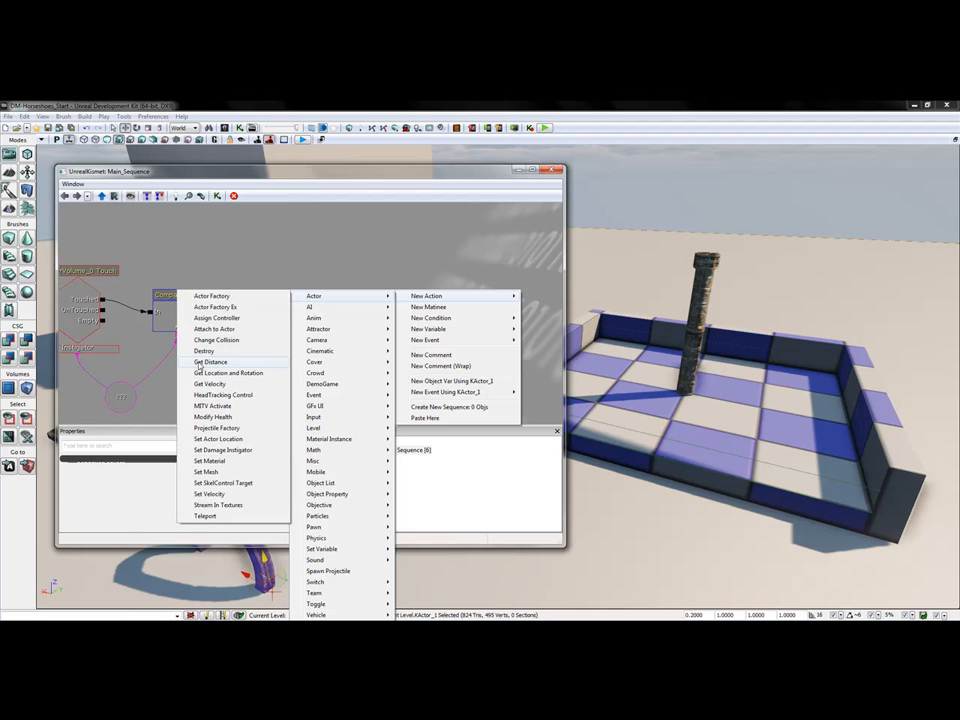
{"action": "left_click", "coordinate": [200, 361]}
{"action": "left_click_drag", "start_coordinate": [422, 320], "coordinate": [401, 308]}
{"action": "left_click_drag", "start_coordinate": [335, 309], "coordinate": [371, 307]}
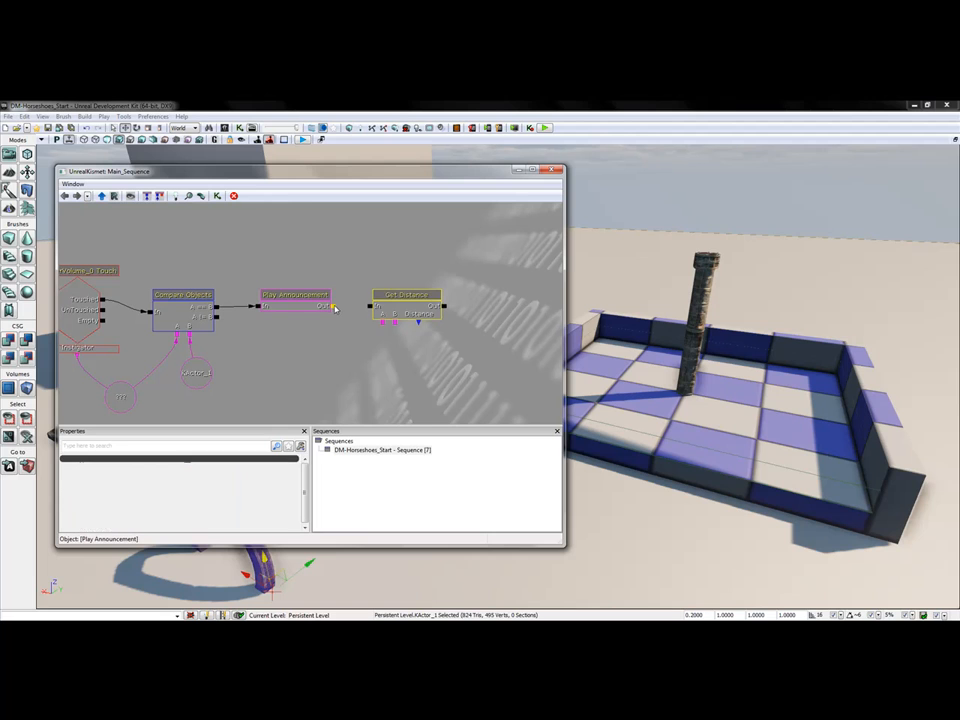
{"action": "left_click", "coordinate": [407, 305]}
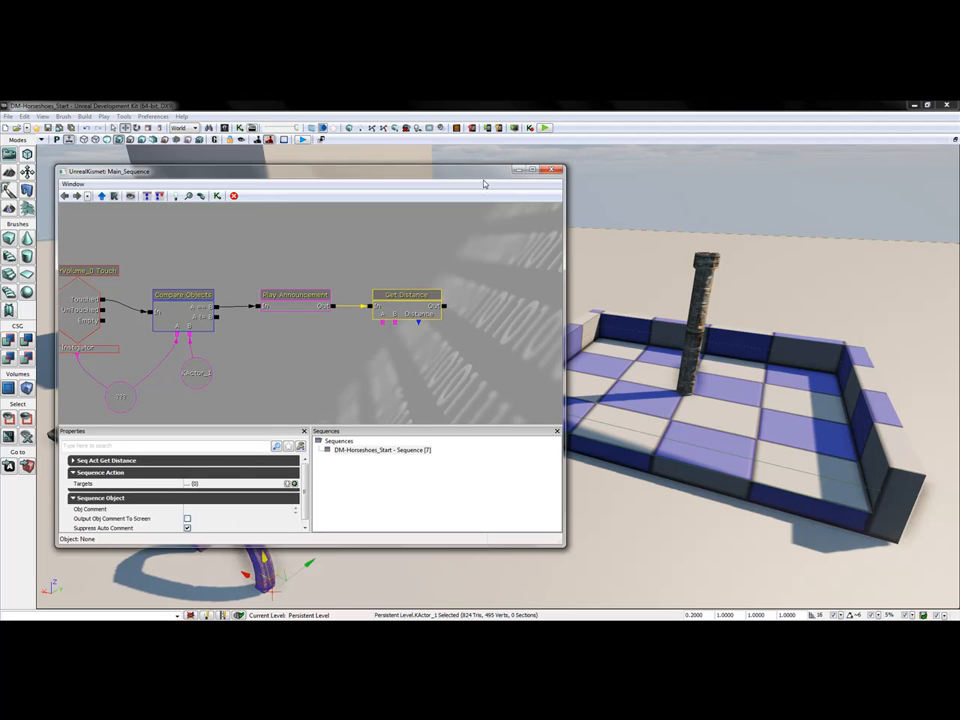
- Add an object variable for the arch KActor_1 on connector A of Get Distance and place it below the action
{"action": "left_click_drag", "start_coordinate": [484, 171], "coordinate": [442, 155]}
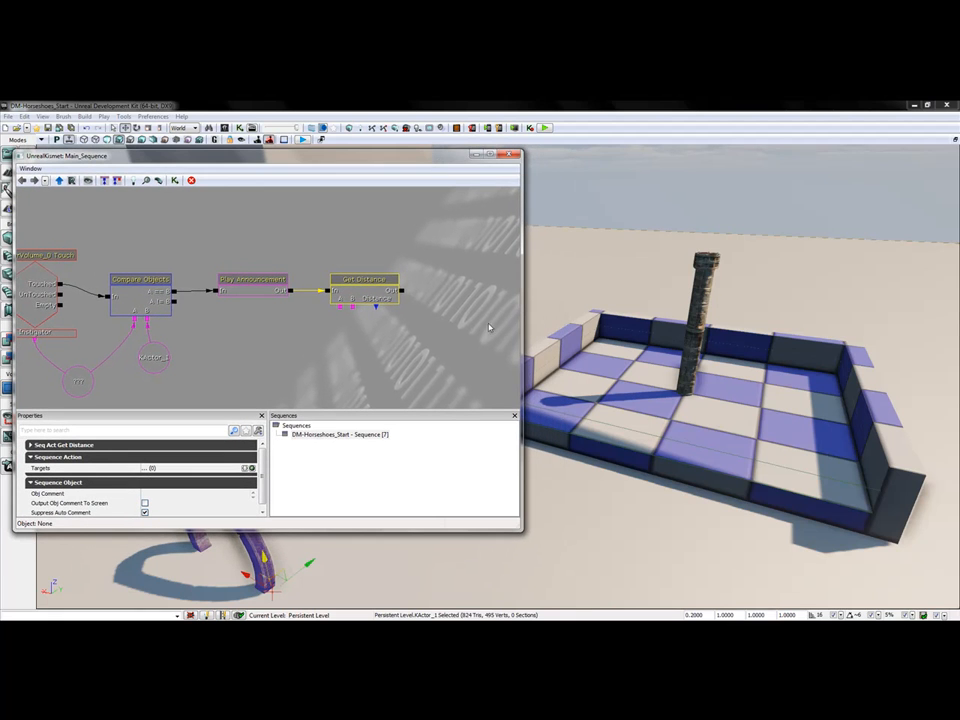
{"action": "right_click_drag", "start_coordinate": [590, 431], "coordinate": [468, 484]}
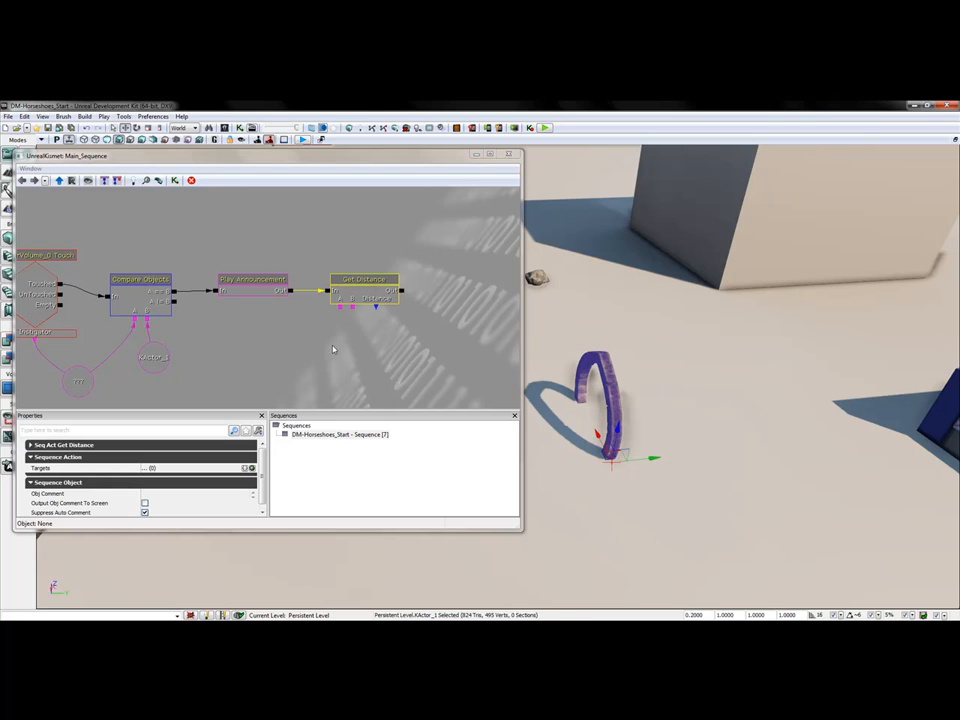
{"action": "mouse_move", "coordinate": [598, 392]}
{"action": "right_mouse_down"}
{"action": "mouse_move", "coordinate": [700, 330]}
{"action": "mouse_move", "coordinate": [598, 394]}
{"action": "right_mouse_up"}
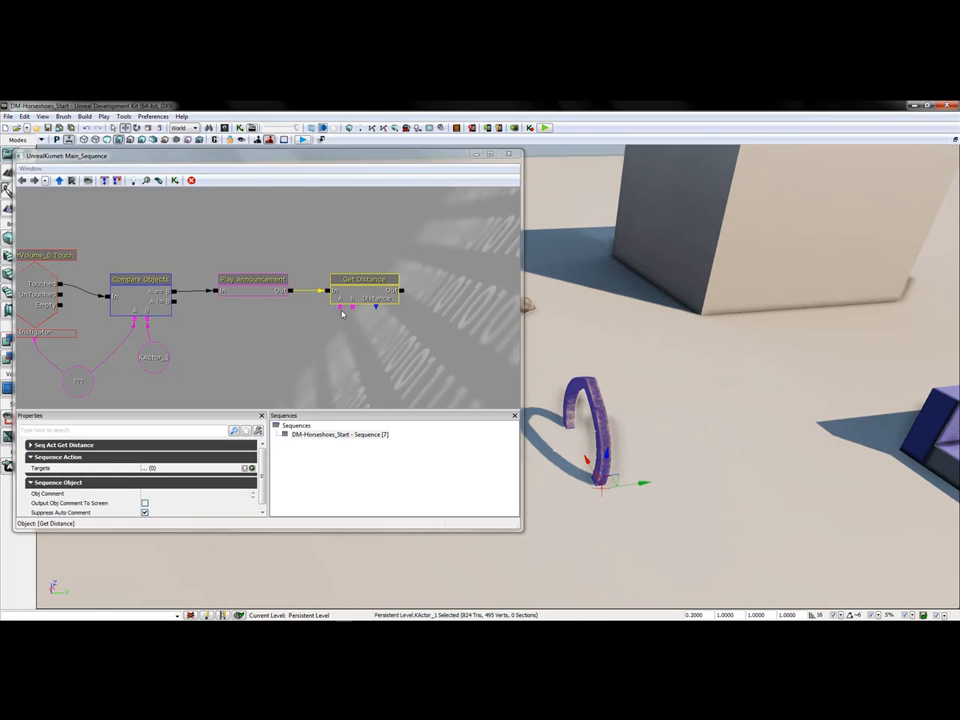
{"action": "right_click", "coordinate": [342, 312]}
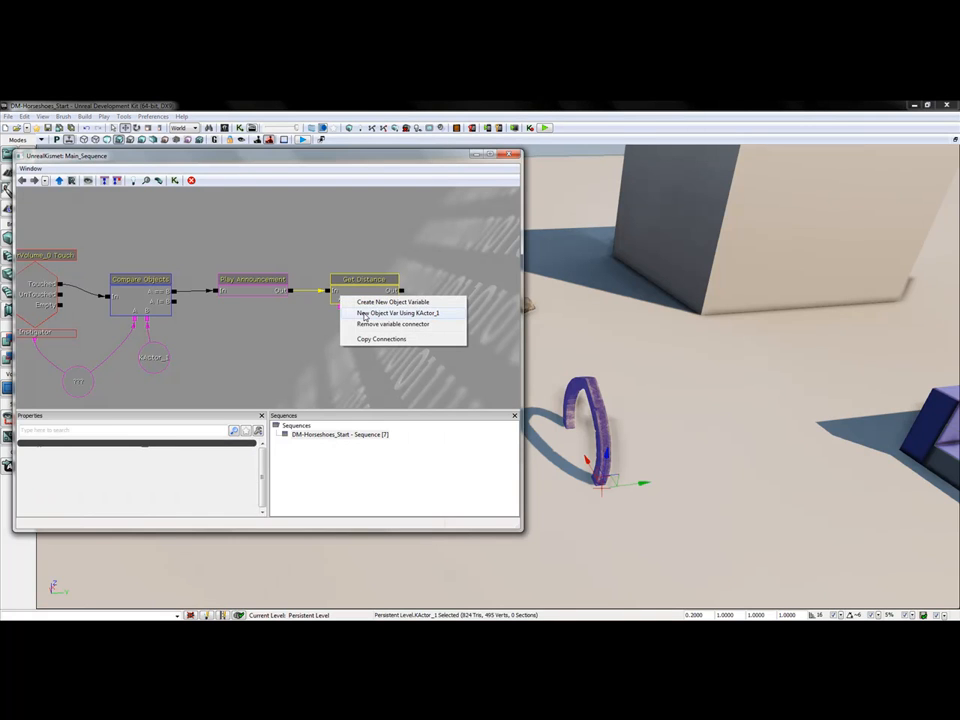
{"action": "left_click", "coordinate": [390, 313]}
{"action": "left_click_drag", "start_coordinate": [338, 327], "coordinate": [324, 345]}
- Add an object variable for the pillar InterpActor_1 on connector B of Get Distance and set it beside the arch variable
{"action": "right_click_drag", "start_coordinate": [699, 357], "coordinate": [800, 332]}
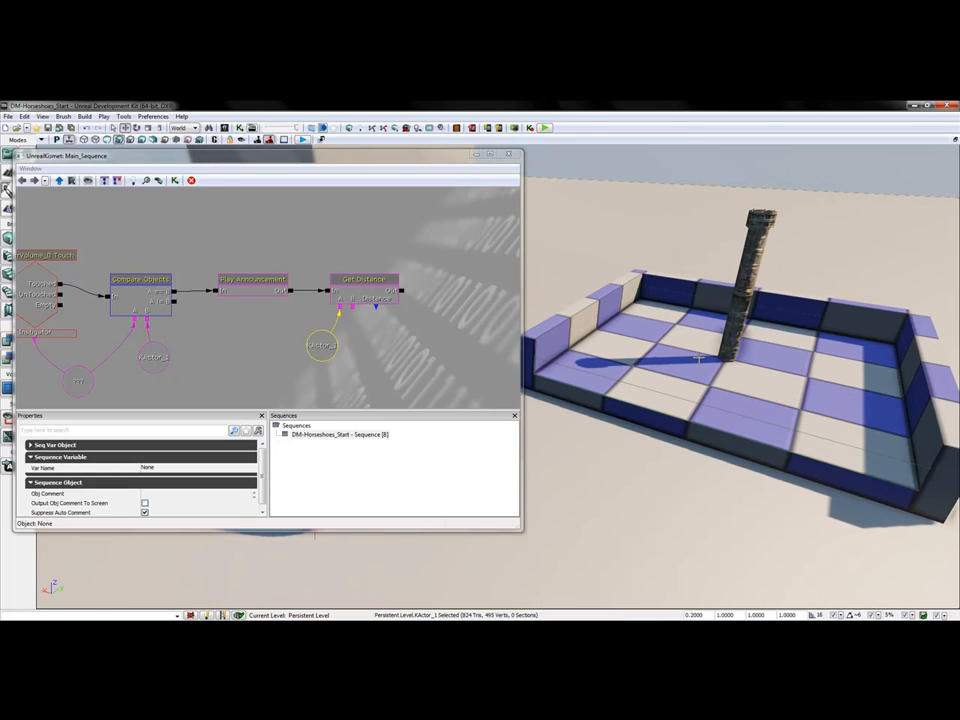
{"action": "left_click", "coordinate": [734, 314]}
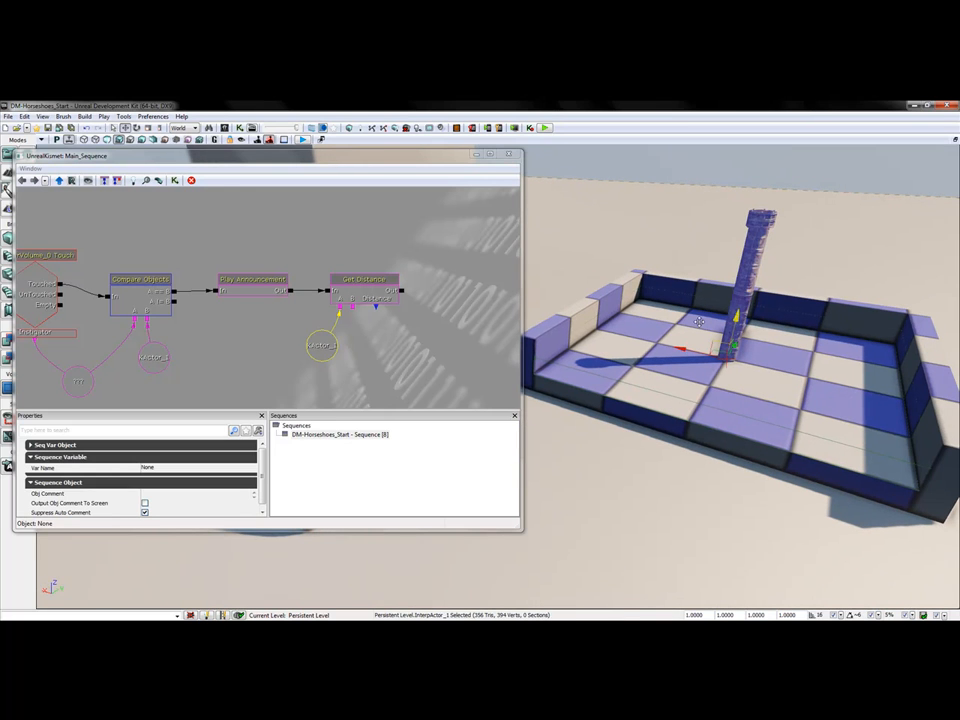
{"action": "right_click", "coordinate": [352, 306]}
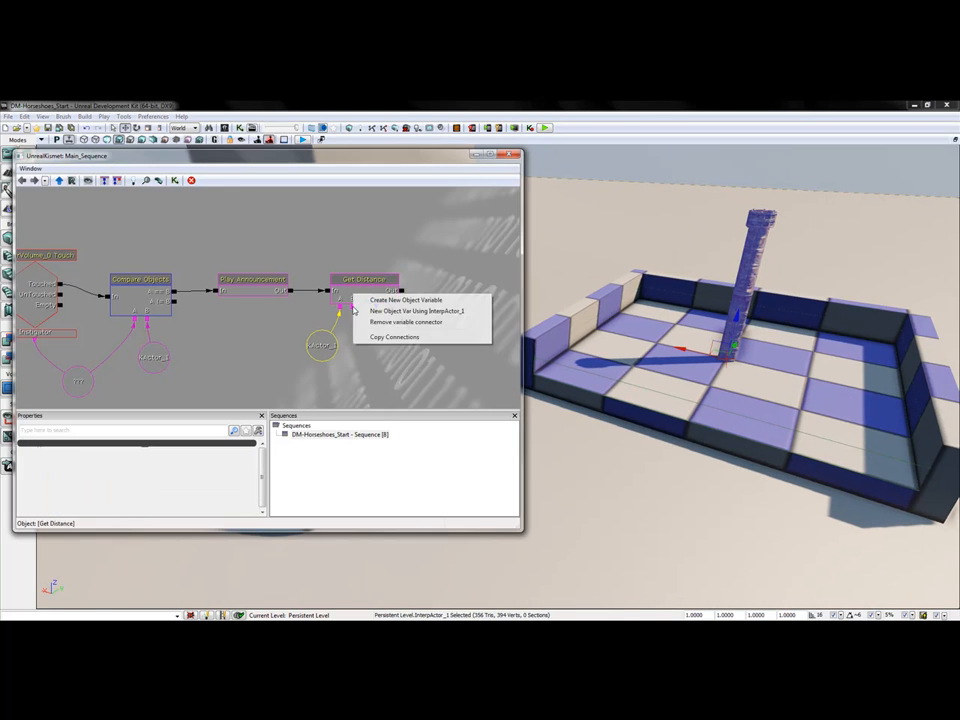
{"action": "left_click", "coordinate": [375, 316]}
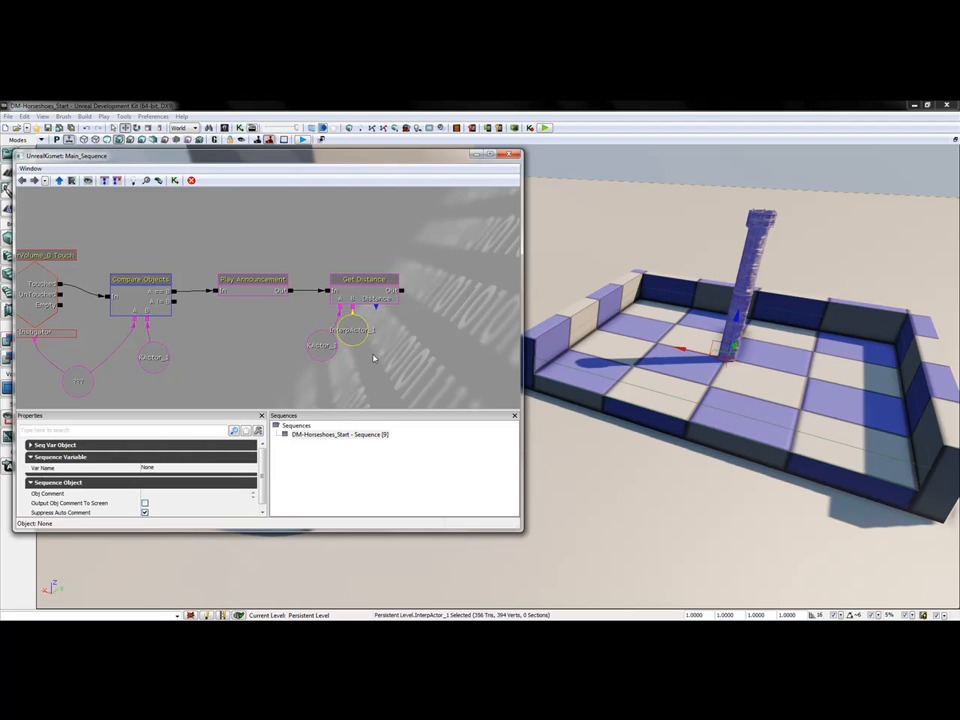
{"action": "left_click_drag", "start_coordinate": [353, 330], "coordinate": [309, 344]}
{"action": "left_click", "coordinate": [312, 344]}
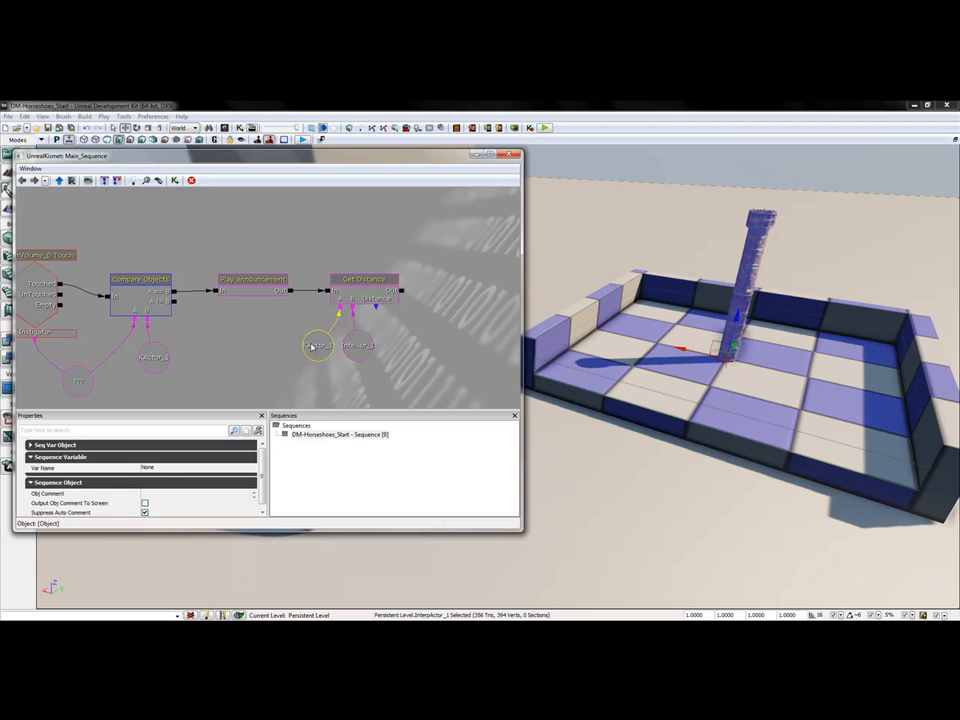
{"action": "left_click", "coordinate": [353, 350]}
- Create a float variable on Get Distance's Distance connector and place it beside the pillar variable
{"action": "left_click_drag", "start_coordinate": [377, 313], "coordinate": [377, 347]}
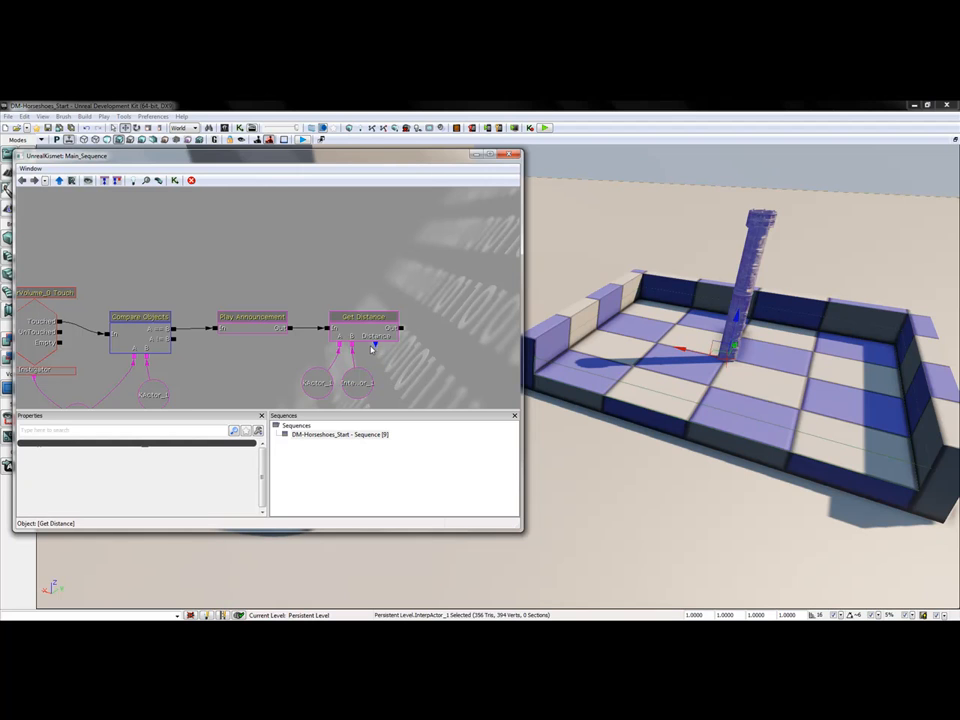
{"action": "left_click_drag", "start_coordinate": [388, 369], "coordinate": [346, 313]}
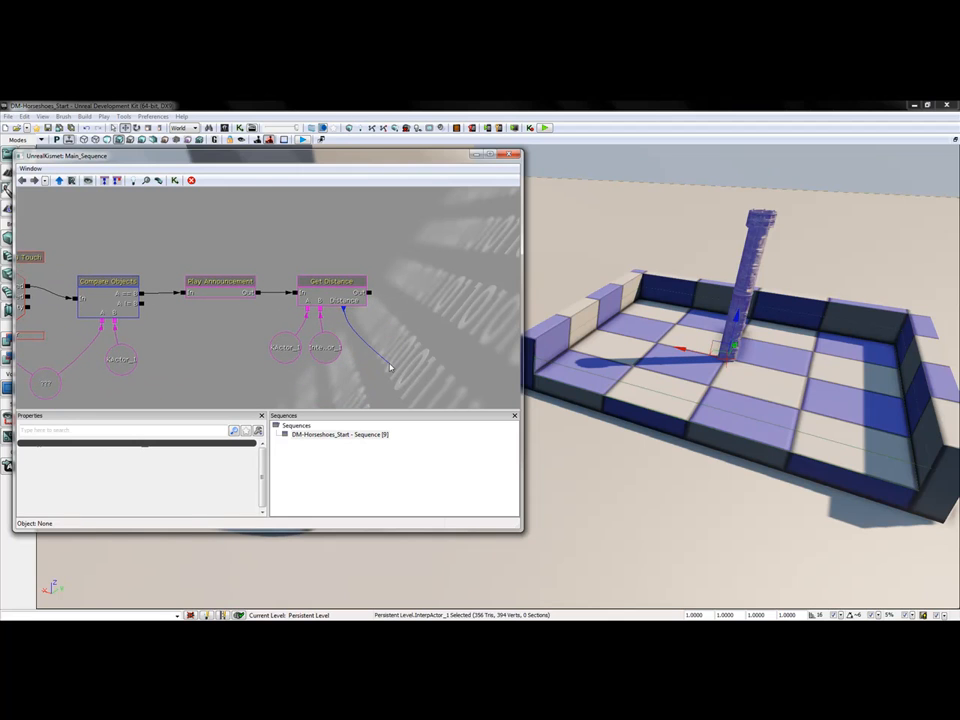
{"action": "right_click", "coordinate": [343, 309]}
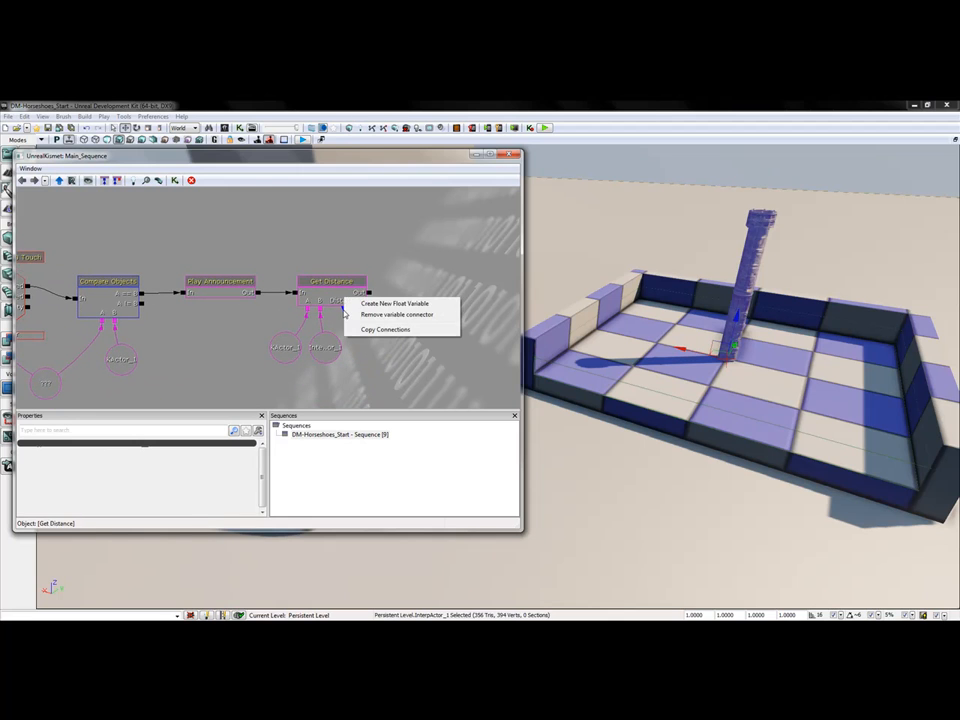
{"action": "left_click", "coordinate": [394, 304]}
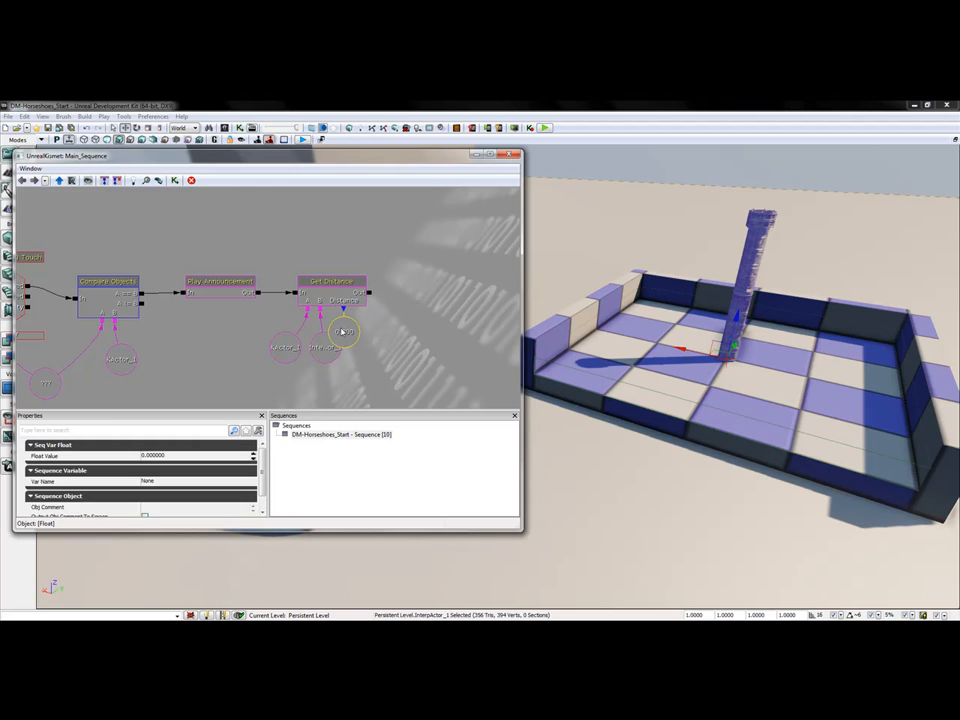
{"action": "left_click_drag", "start_coordinate": [344, 332], "coordinate": [375, 346]}
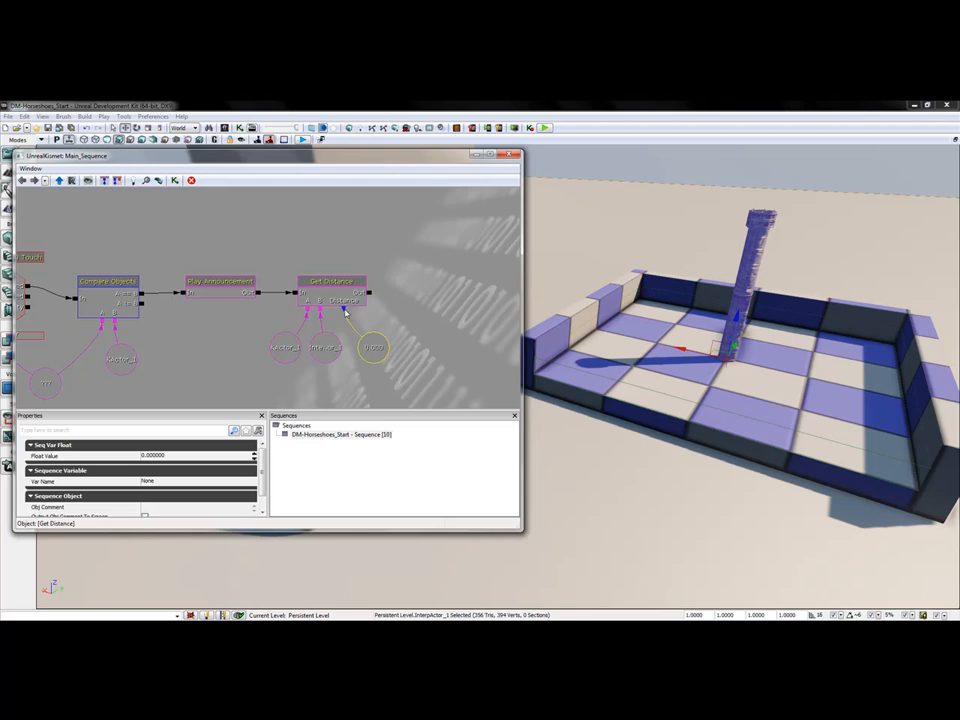
- Add a Log action from the Misc category and line it up beside Get Distance
{"action": "left_click_drag", "start_coordinate": [375, 349], "coordinate": [358, 321]}
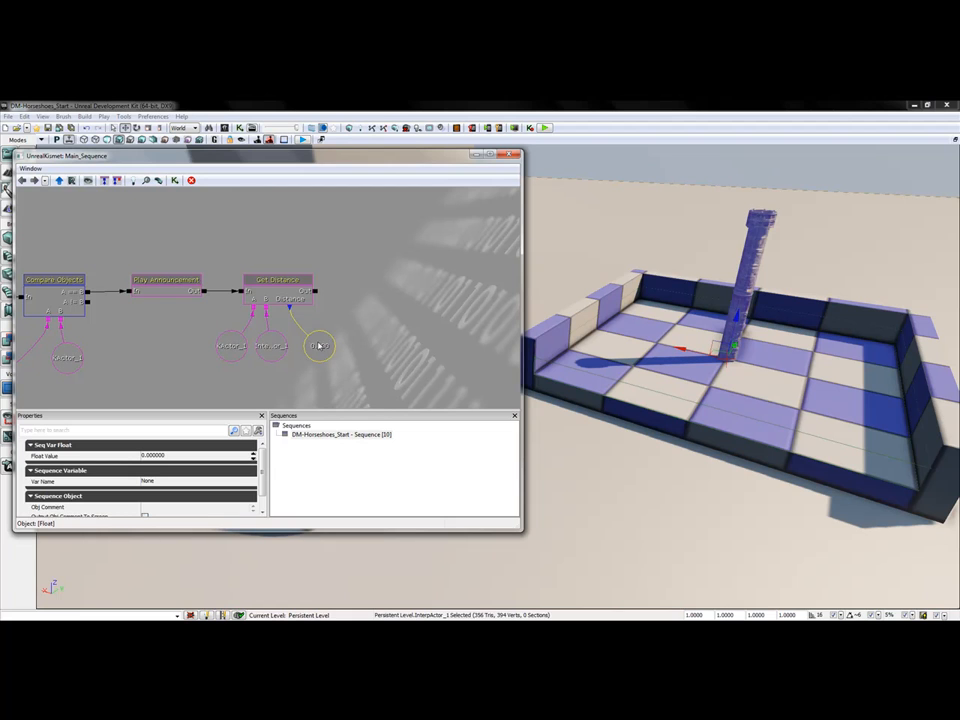
{"action": "right_click", "coordinate": [365, 295]}
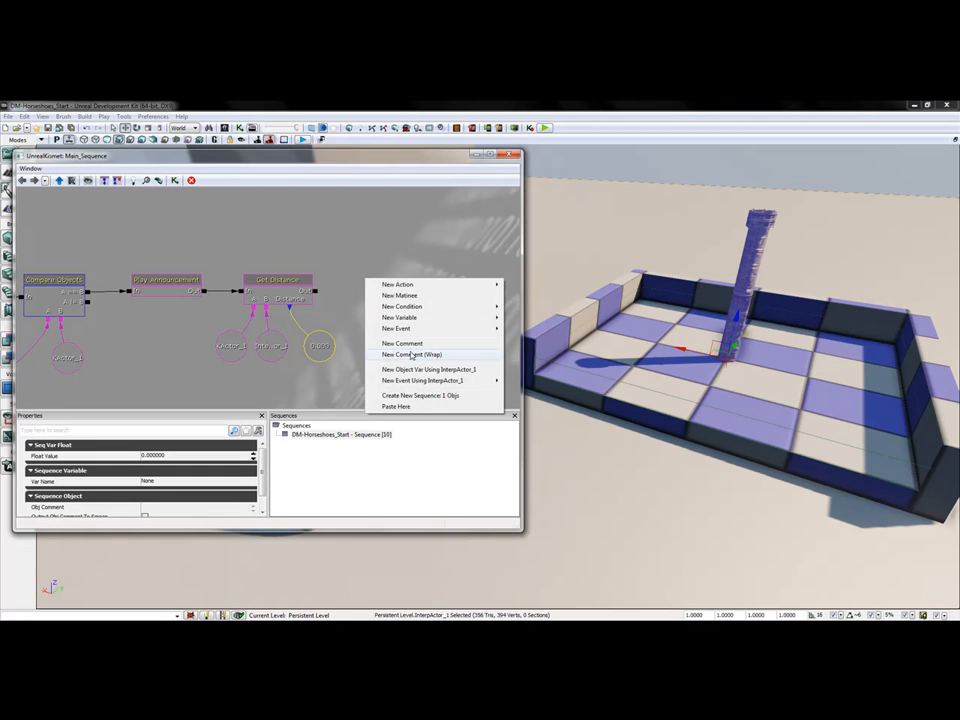
{"action": "mouse_move", "coordinate": [395, 306]}
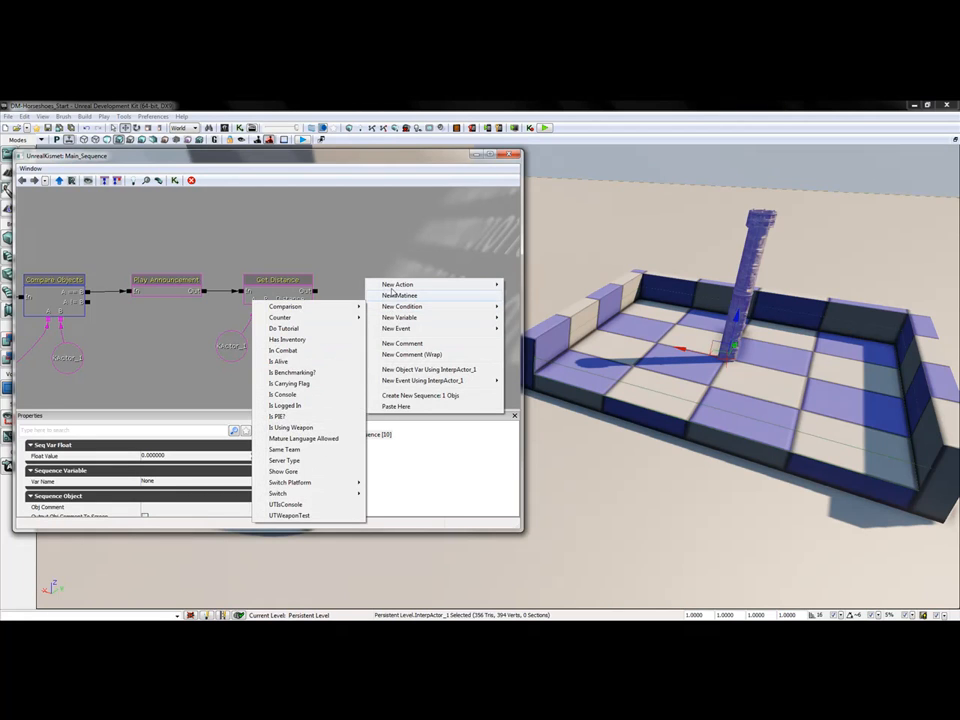
{"action": "mouse_move", "coordinate": [400, 284]}
{"action": "mouse_move", "coordinate": [283, 451]}
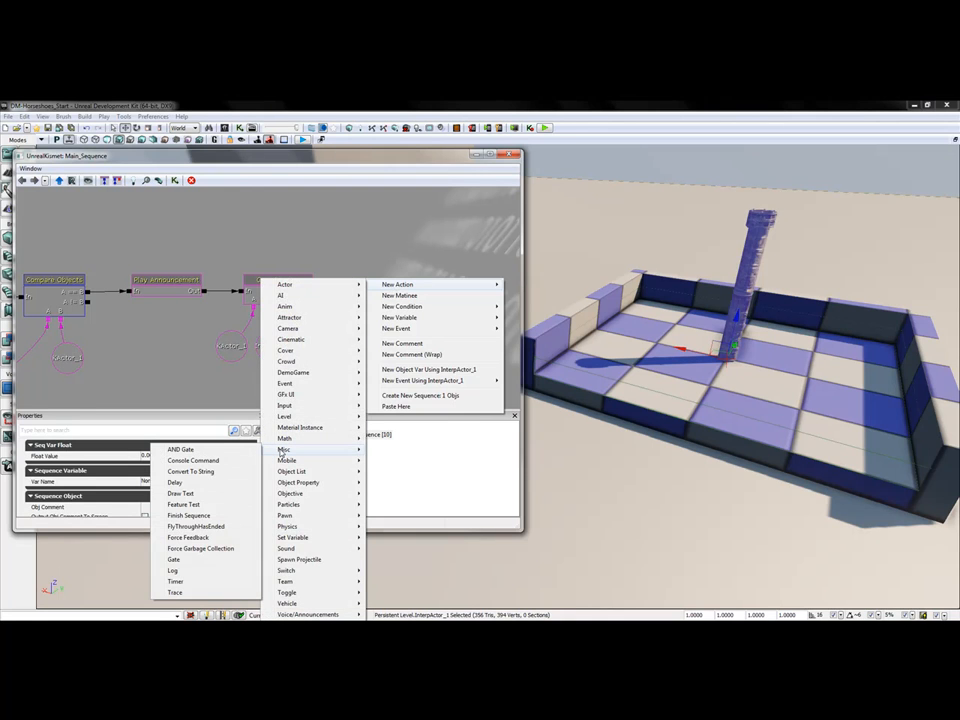
{"action": "left_click", "coordinate": [173, 570]}
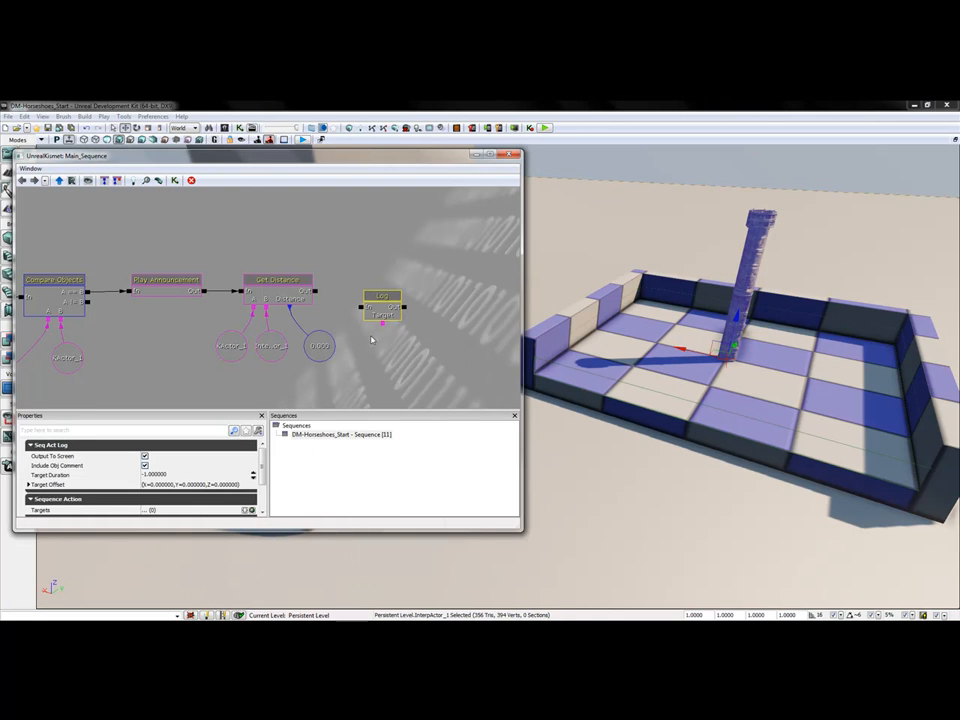
{"action": "left_click_drag", "start_coordinate": [361, 299], "coordinate": [360, 309]}
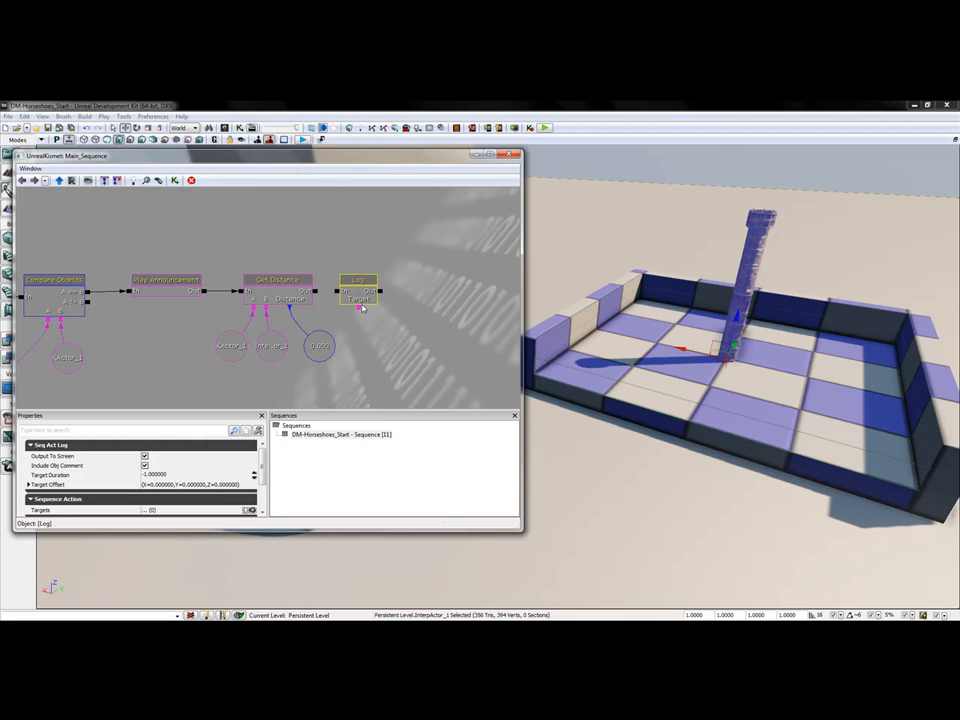
- Expose the Float variable on Log and link Log to both the distance float variable and Get Distance's Out
{"action": "right_click", "coordinate": [361, 298]}
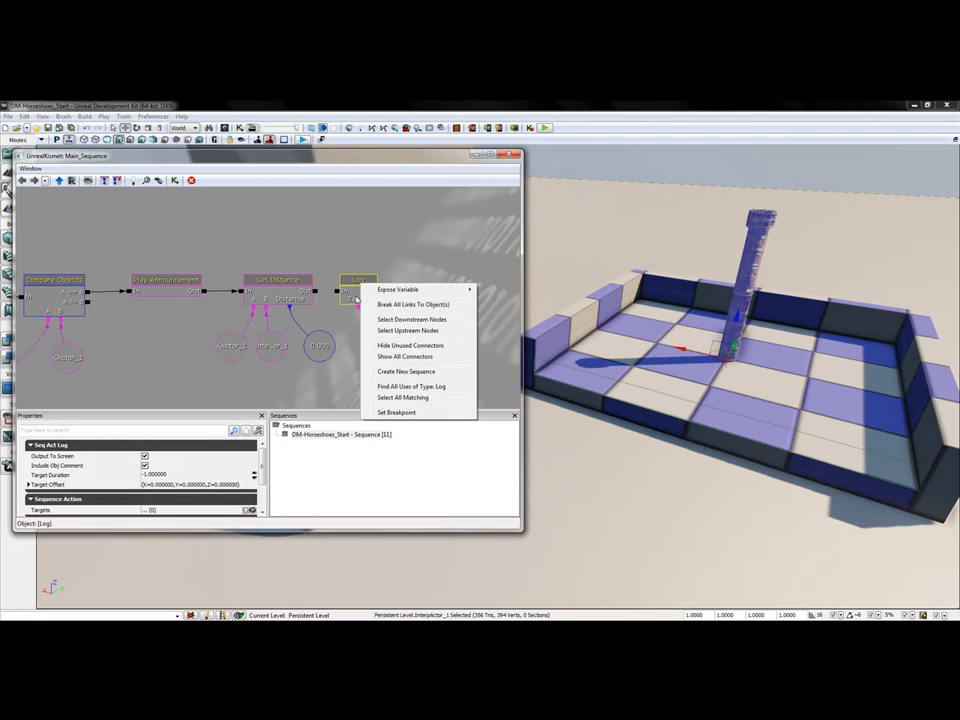
{"action": "mouse_move", "coordinate": [379, 292]}
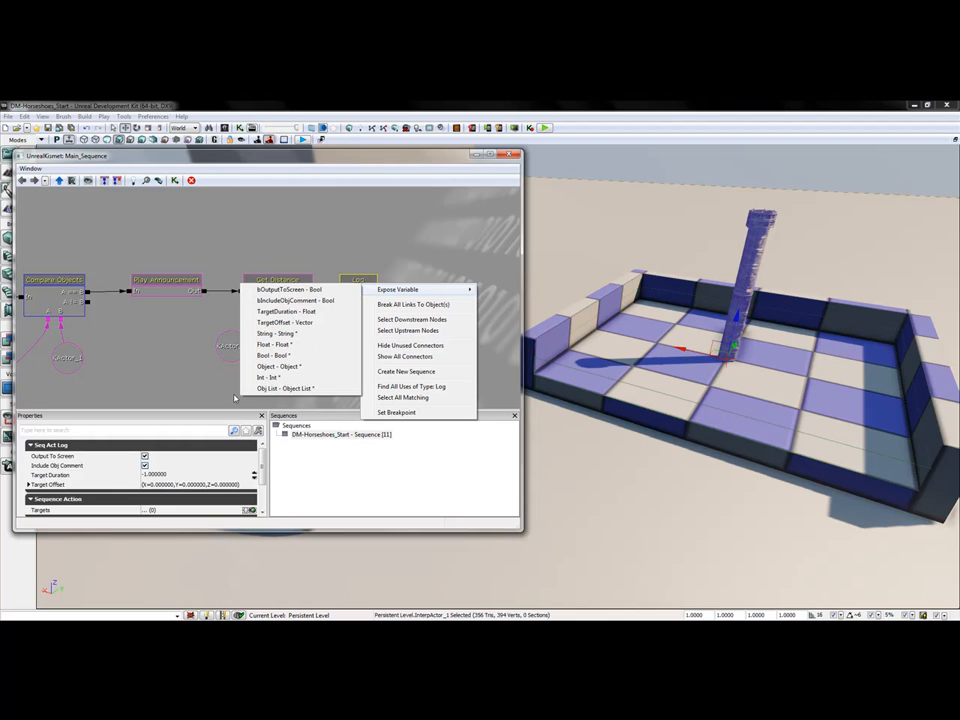
{"action": "left_click", "coordinate": [272, 344]}
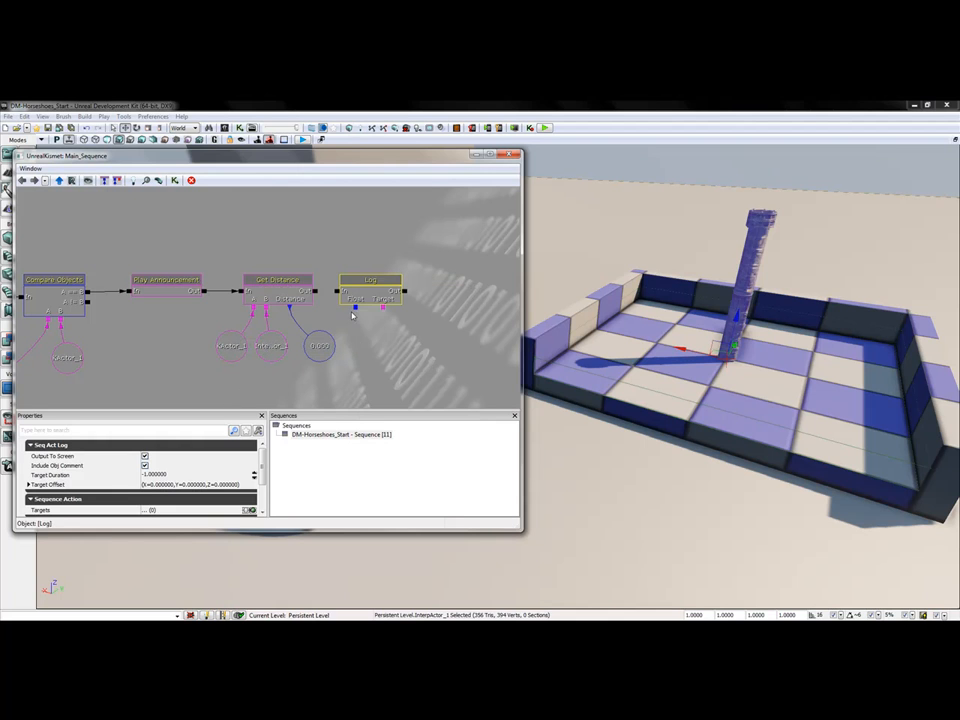
{"action": "left_click_drag", "start_coordinate": [355, 309], "coordinate": [318, 344]}
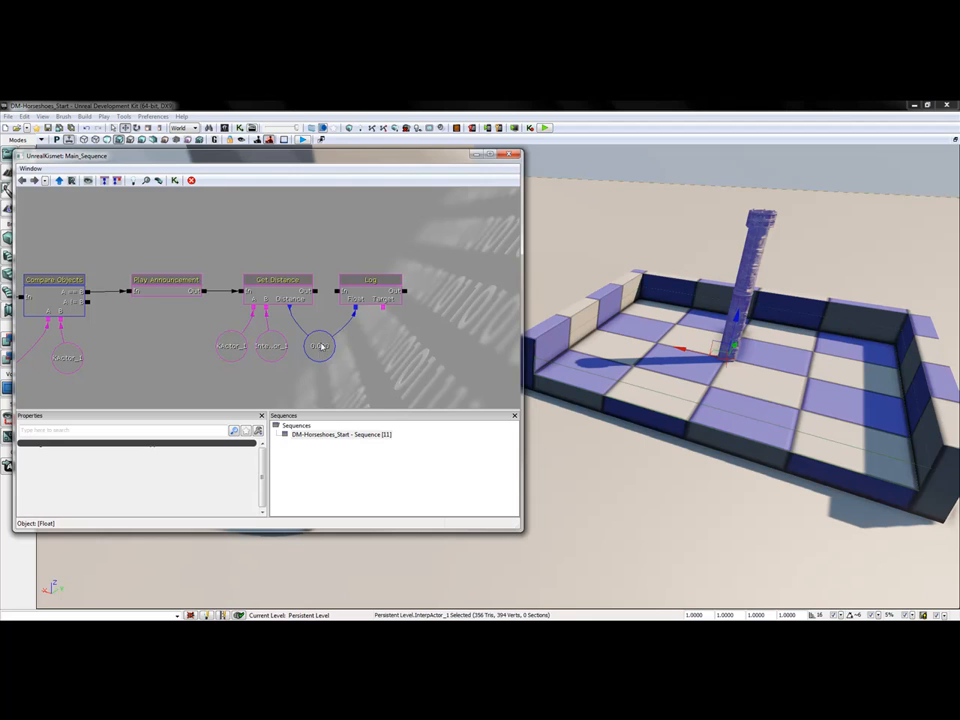
{"action": "left_click", "coordinate": [313, 349]}
{"action": "left_click_drag", "start_coordinate": [316, 292], "coordinate": [337, 291]}
- Set the Log action's Obj Comment to "Distance from Post"
{"action": "left_click", "coordinate": [358, 296]}
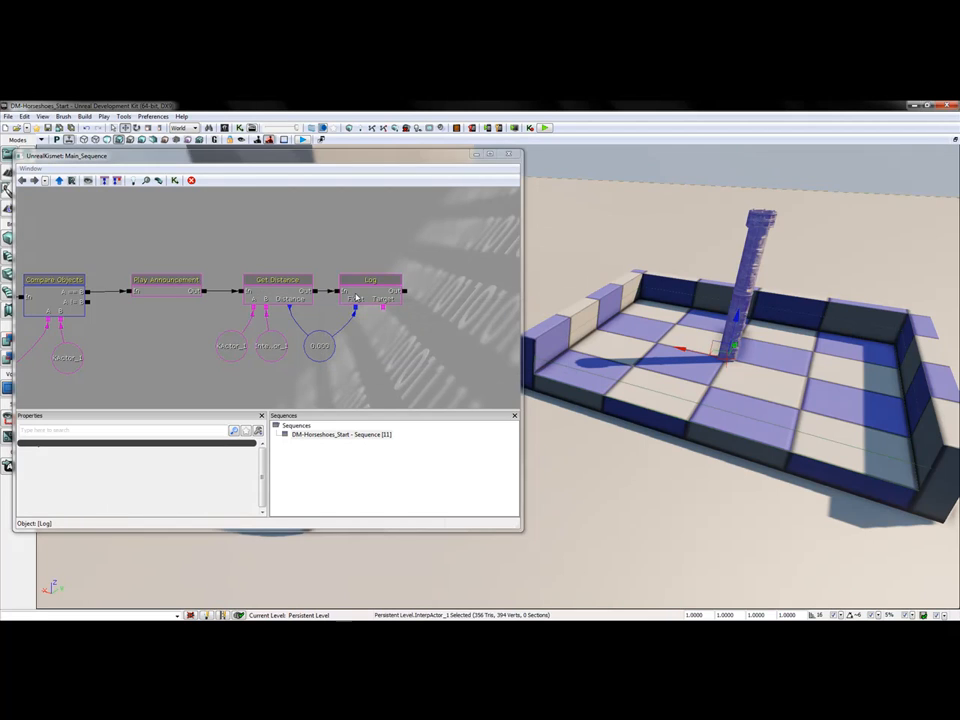
{"action": "left_click_drag", "start_coordinate": [400, 341], "coordinate": [338, 329]}
{"action": "scroll", "coordinate": [160, 478], "scroll_direction": "down", "scroll_amount": 3}
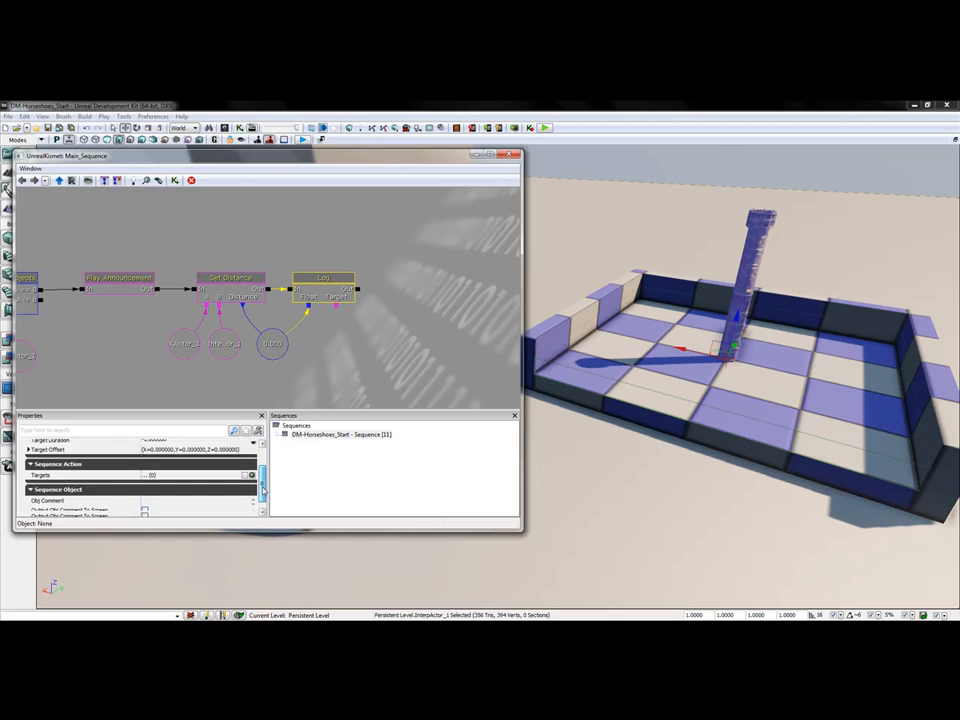
{"action": "left_click", "coordinate": [153, 489]}
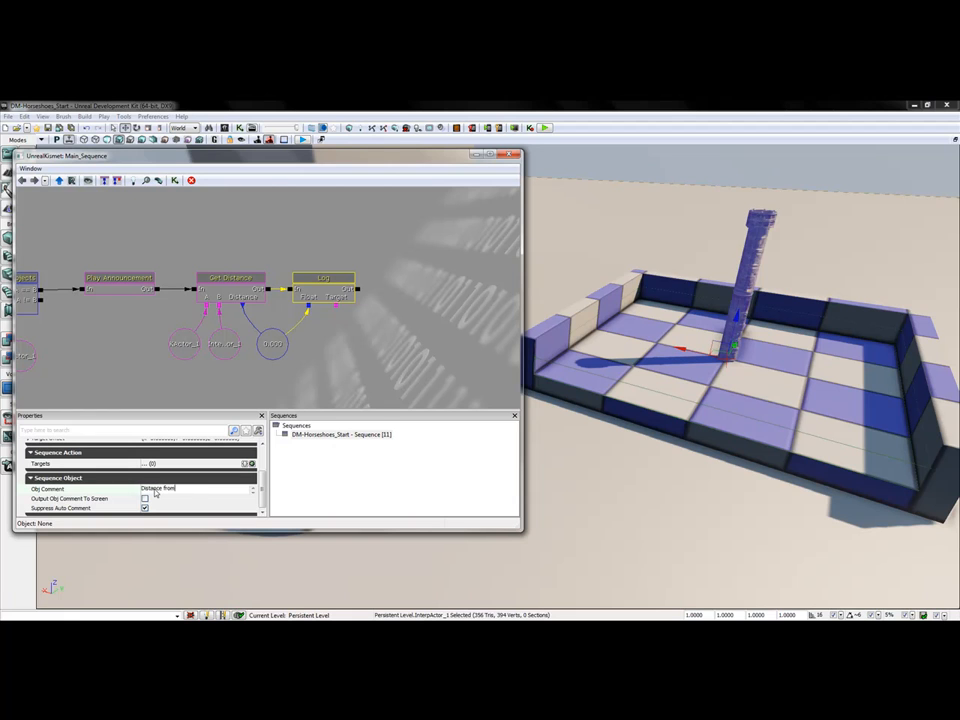
{"action": "key", "text": "Return"}
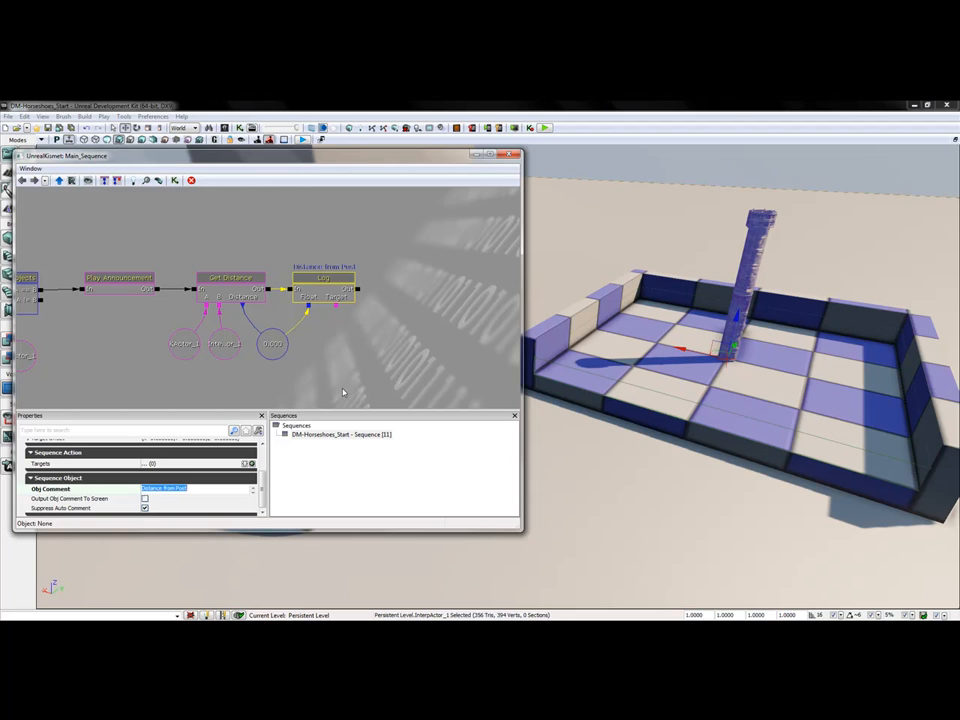
- Play the level from the floor near the court and carry the arch into it to test the announcement and distance log
{"action": "right_click", "coordinate": [585, 508]}
{"action": "left_click", "coordinate": [612, 496]}
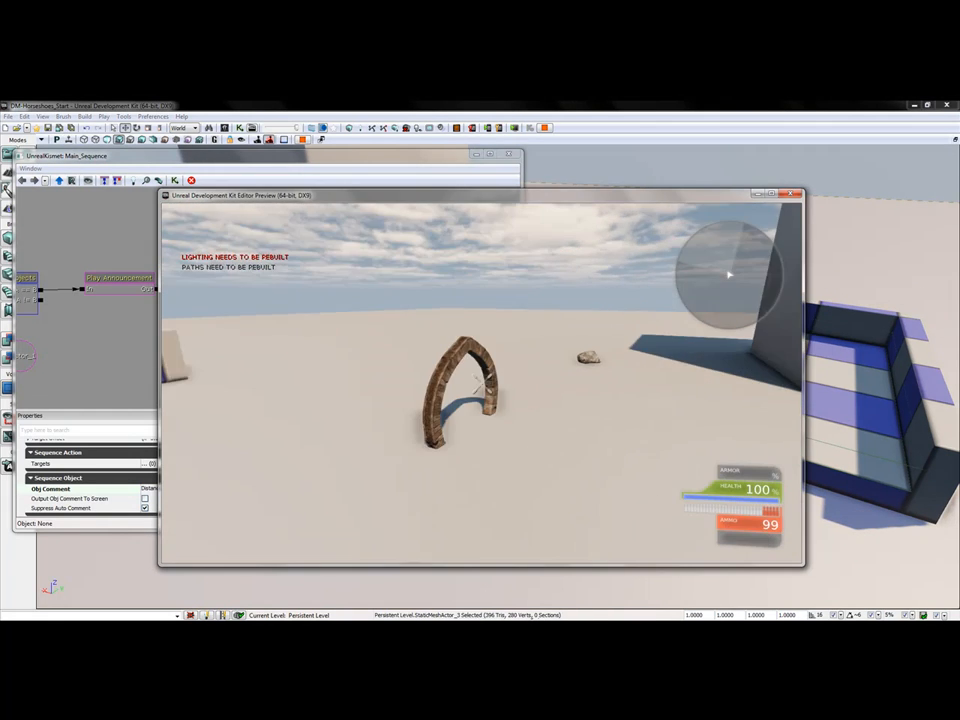
{"action": "right_click", "coordinate": [483, 384]}
{"action": "key", "text": "w"}
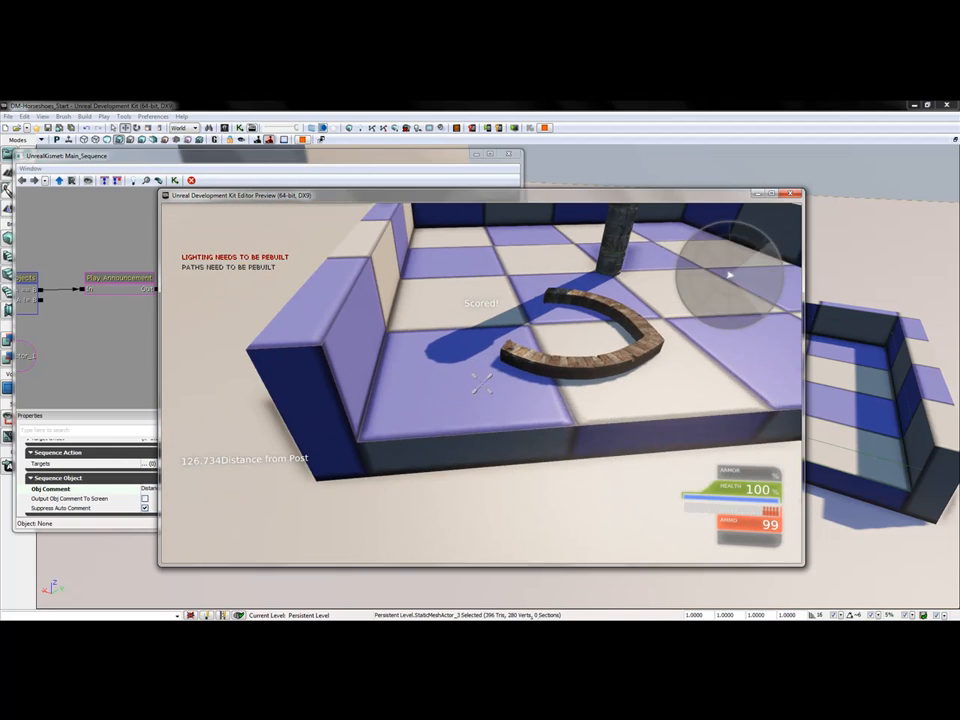
{"action": "right_click", "coordinate": [483, 384]}
{"action": "key", "text": "w"}
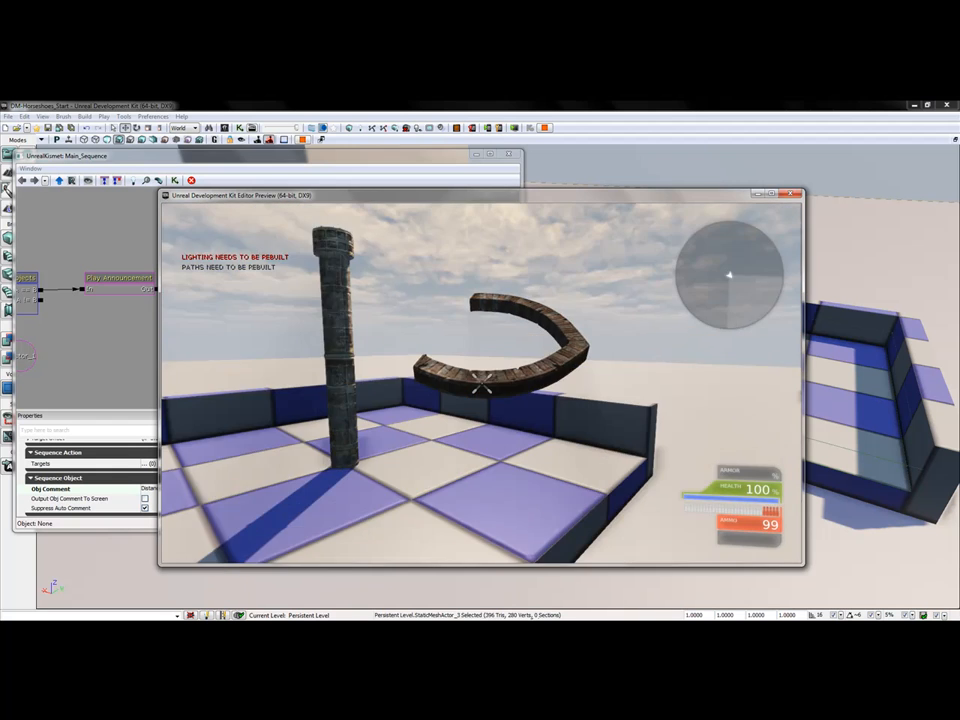
{"action": "key", "text": "s"}
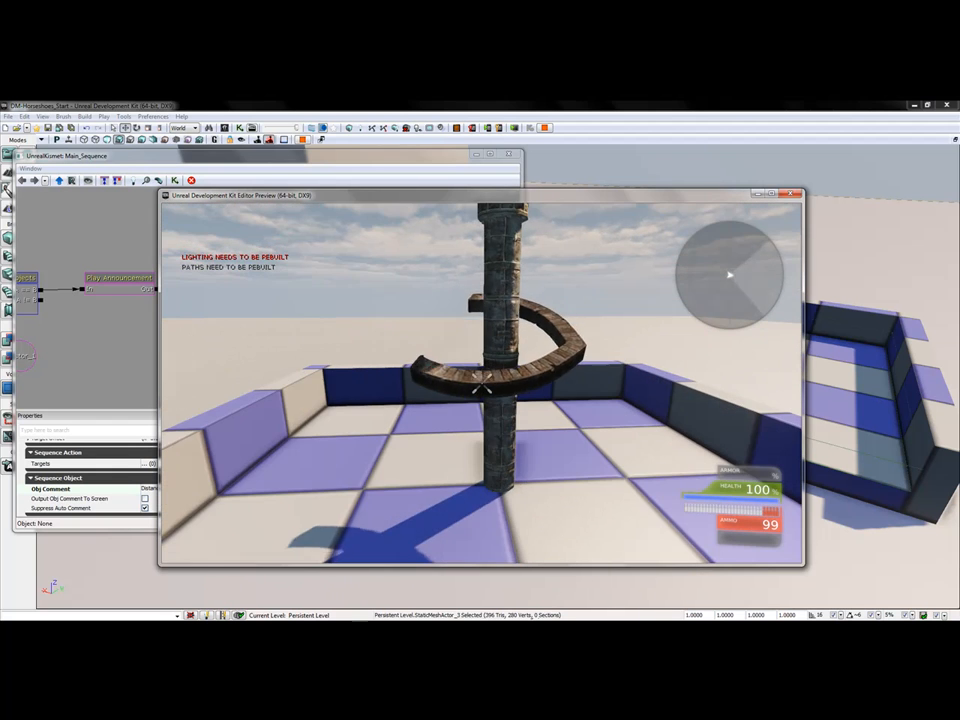
{"action": "key", "text": "a"}
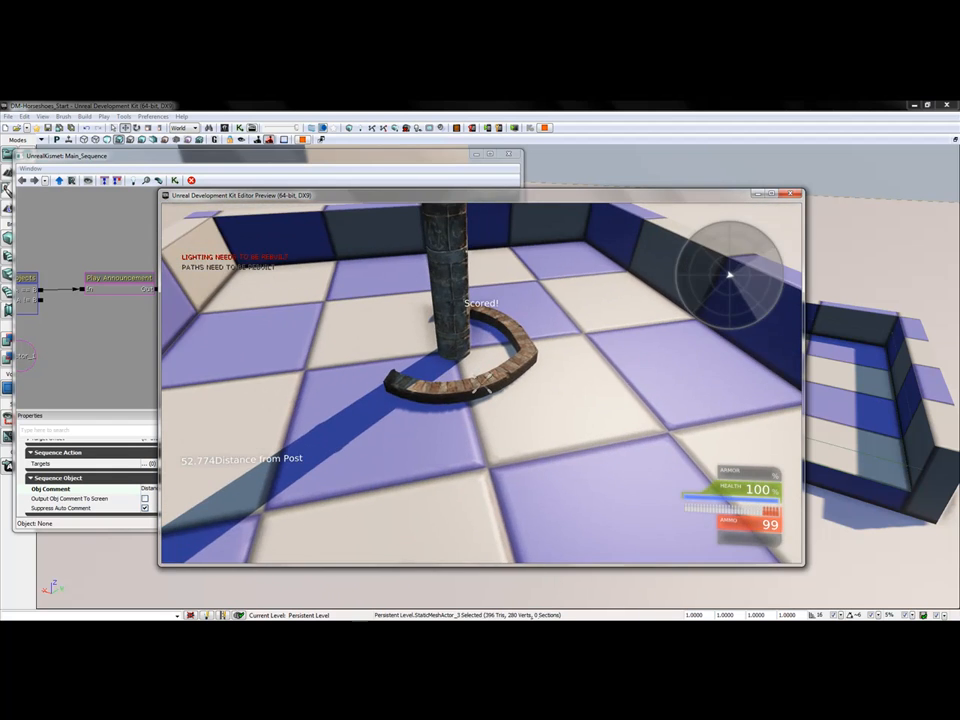
- Move and throw the arch around the pillar from several spots to check the logged distance, and end the preview
{"action": "right_click", "coordinate": [482, 384]}
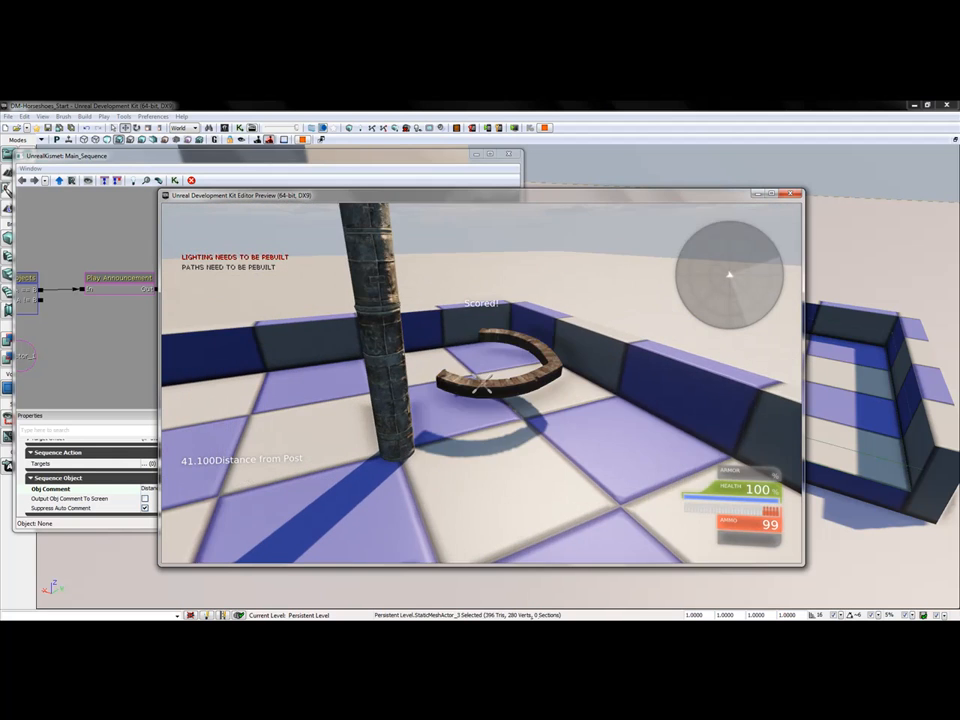
{"action": "right_click", "coordinate": [482, 384]}
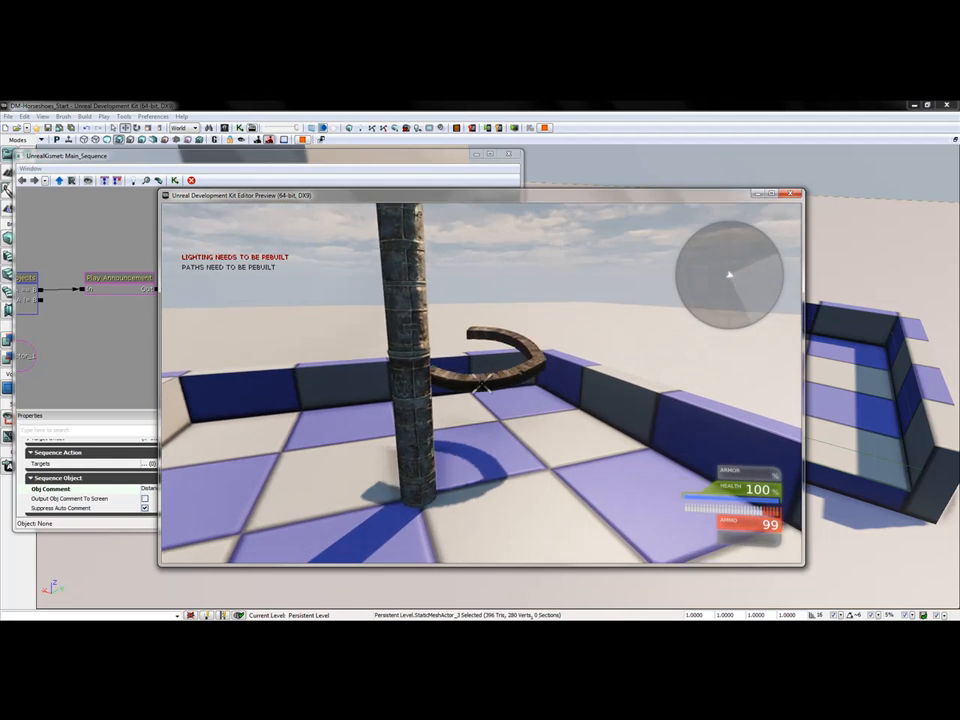
{"action": "key", "text": "s"}
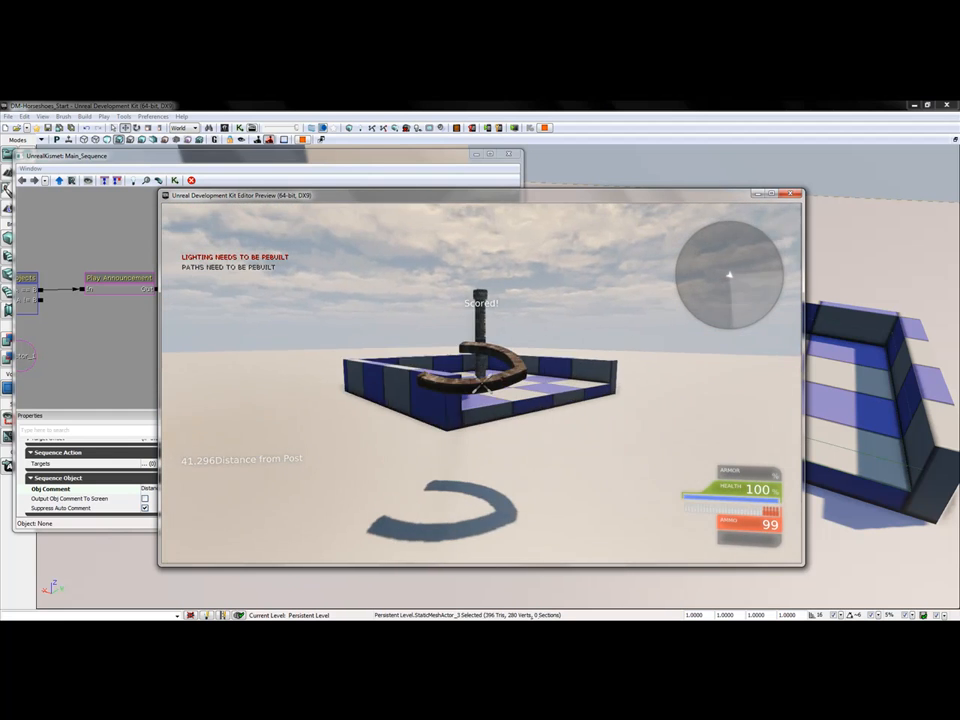
{"action": "key", "text": "w"}
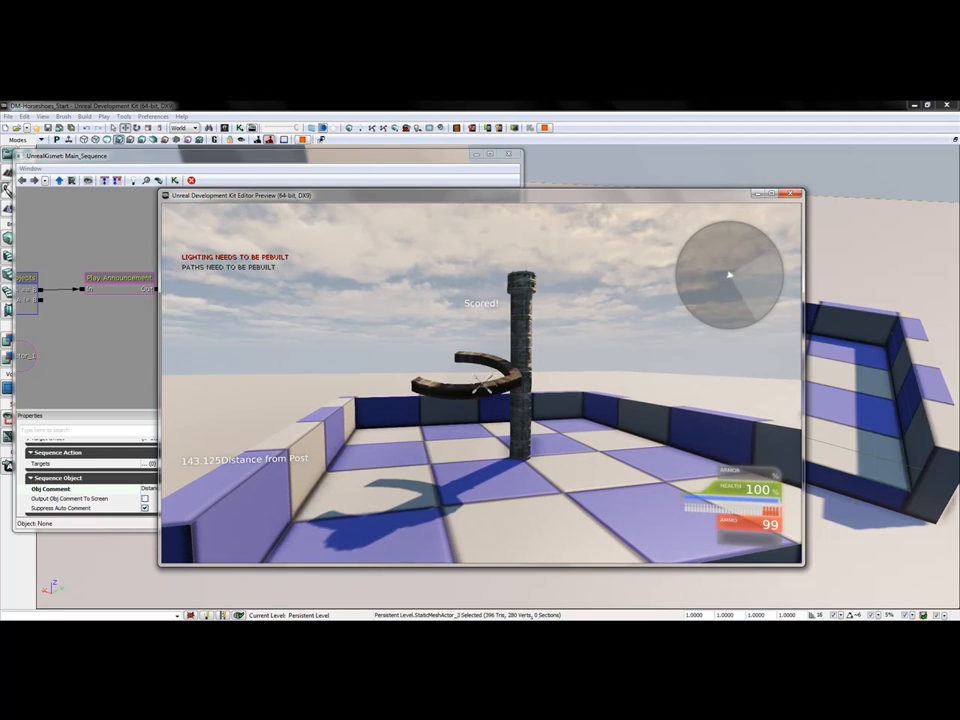
{"action": "key", "text": "w"}
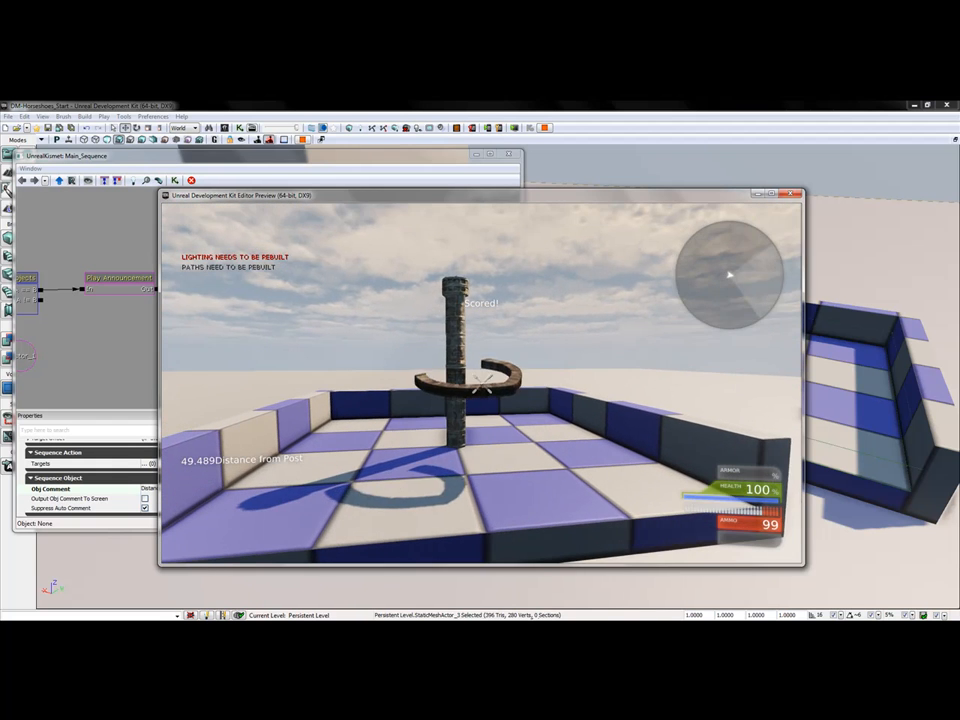
{"action": "key", "text": "w"}
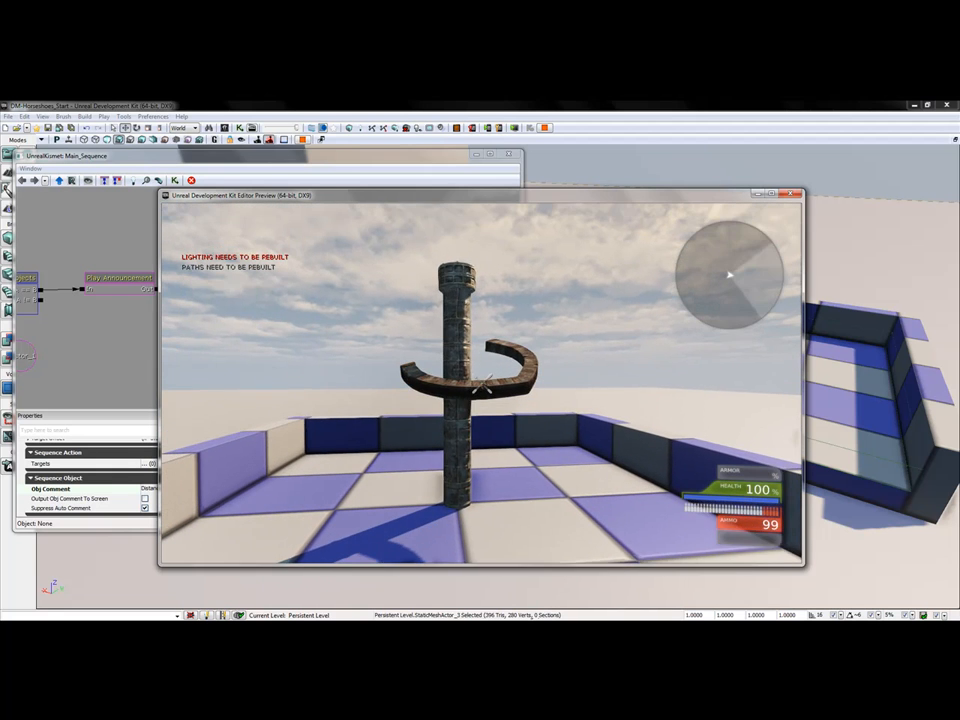
{"action": "left_click", "coordinate": [482, 383]}
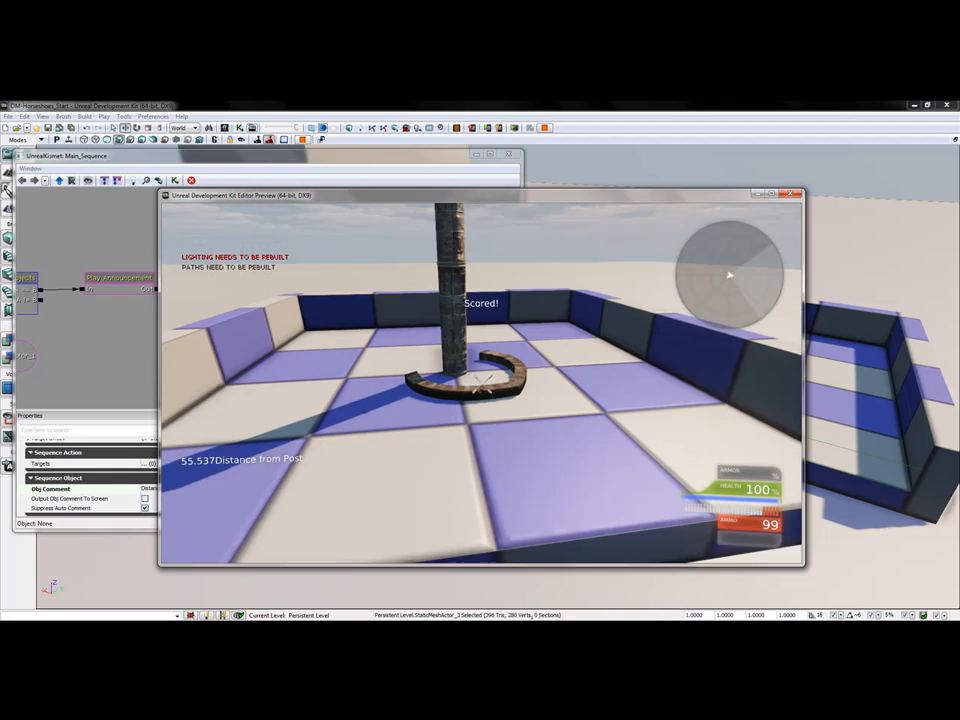
{"action": "right_click", "coordinate": [482, 383]}
{"action": "key", "text": "s"}
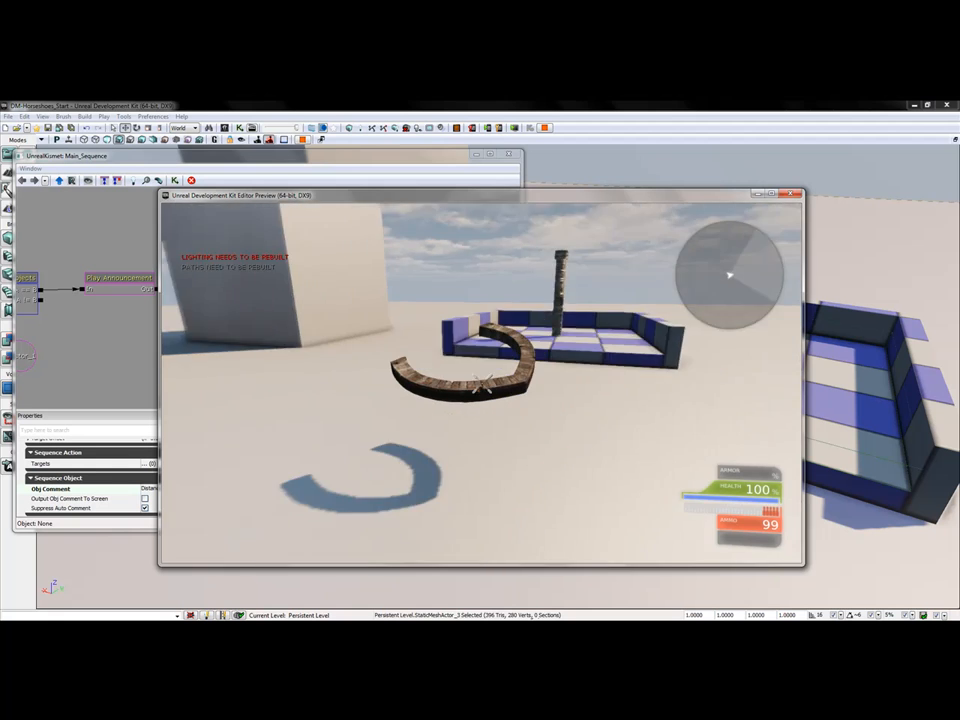
{"action": "left_click", "coordinate": [482, 383]}
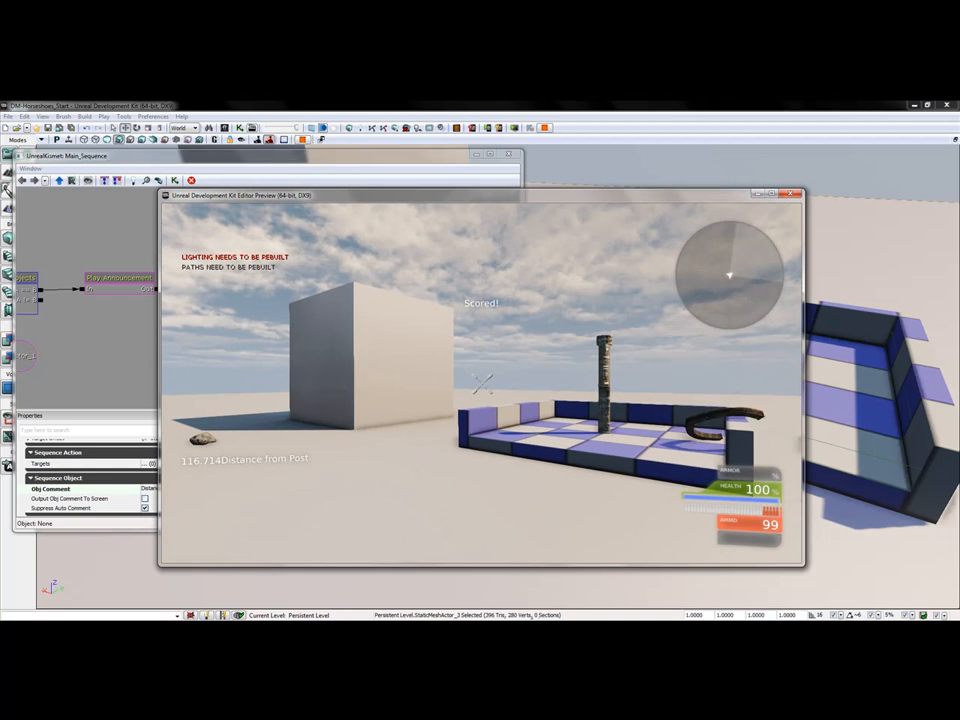
{"action": "key", "text": "w"}
{"action": "key", "text": "Escape"}
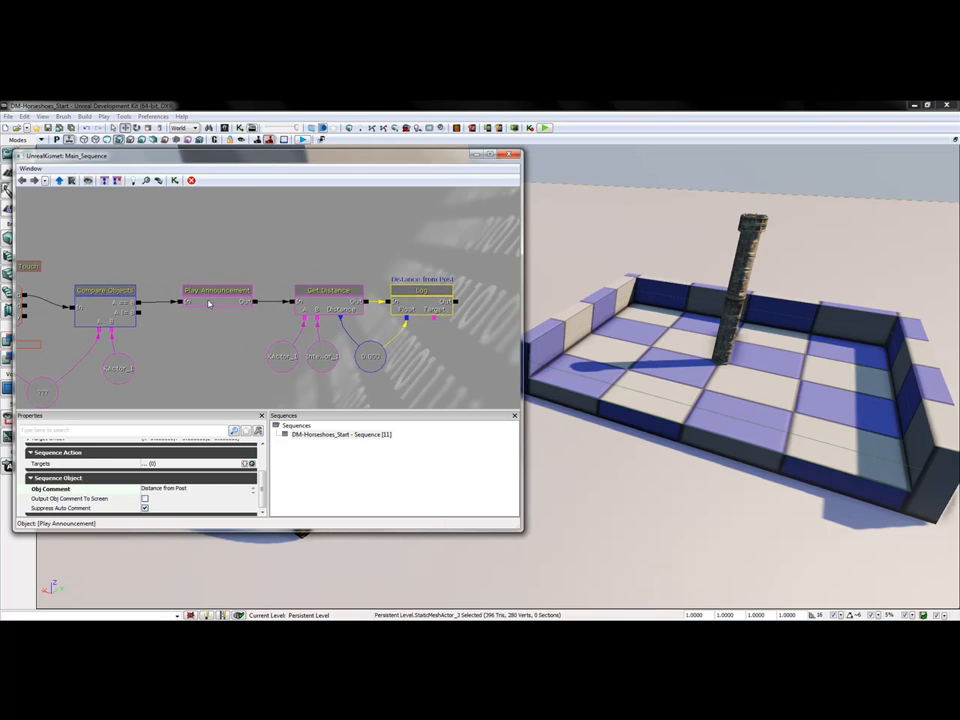
- Set an activate delay of 1 second on Play Announcement's Out connector
{"action": "left_click", "coordinate": [245, 305]}
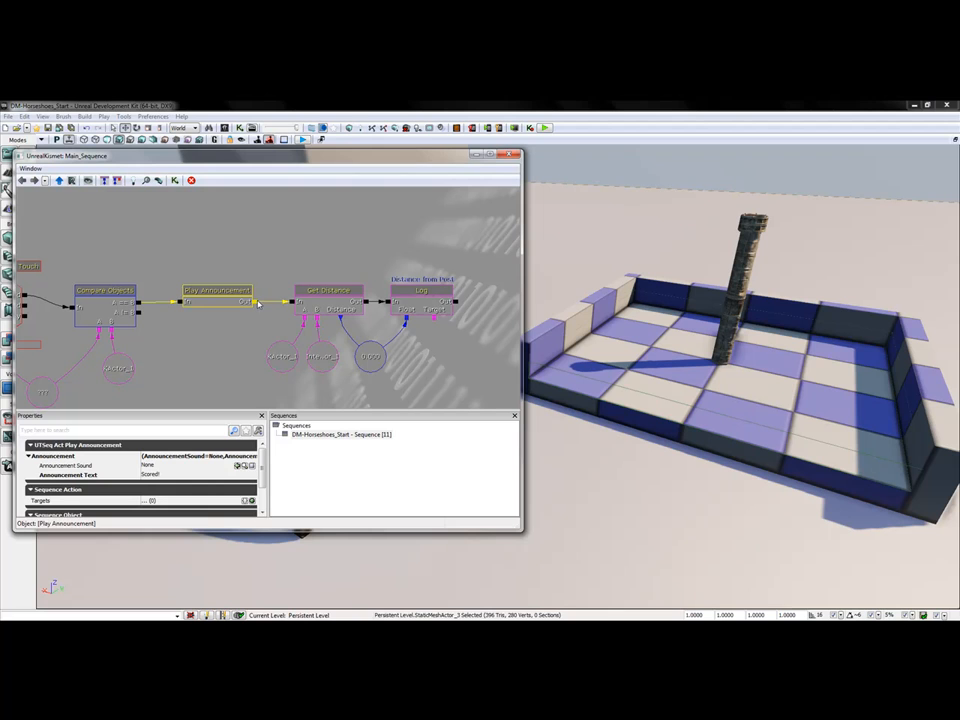
{"action": "right_click", "coordinate": [257, 305]}
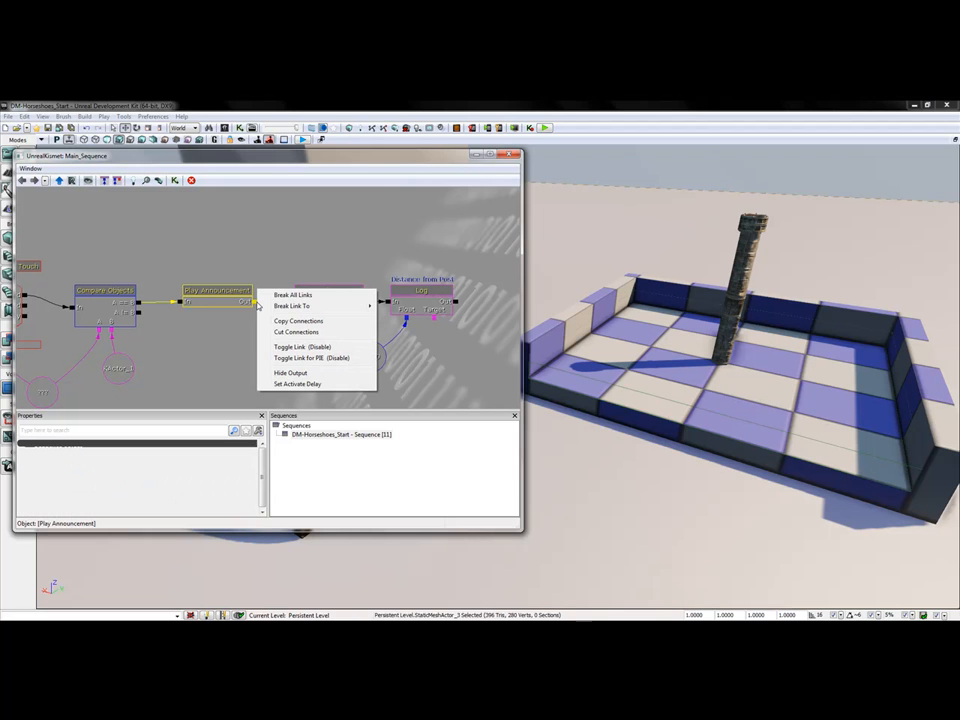
{"action": "left_click", "coordinate": [287, 384]}
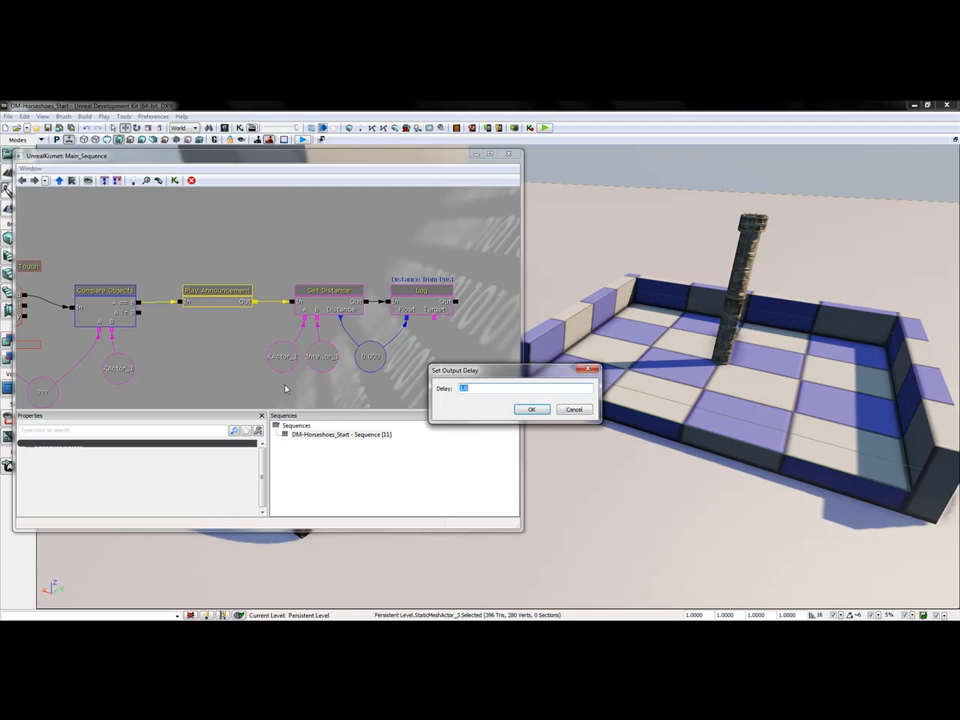
{"action": "type", "text": "1"}
{"action": "left_click", "coordinate": [538, 407]}
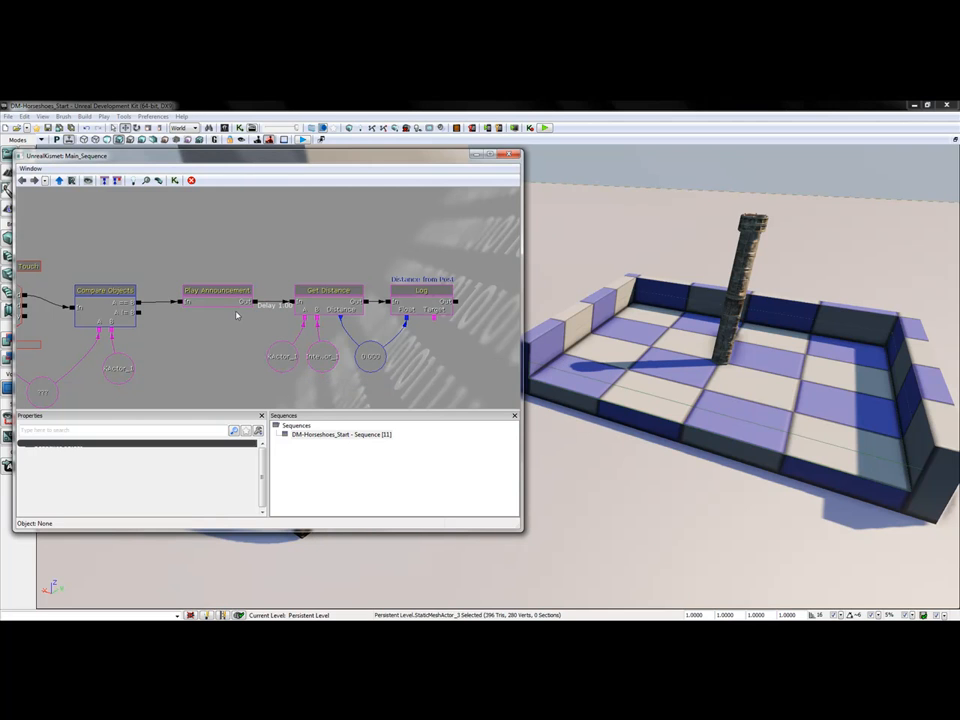
- Examine the Get Distance and Log actions and their links at the end of the Kismet chain
{"action": "left_click", "coordinate": [321, 305]}
{"action": "left_click", "coordinate": [407, 301]}
{"action": "left_click", "coordinate": [322, 302]}
{"action": "left_click", "coordinate": [402, 303]}
{"action": "left_click_drag", "start_coordinate": [428, 391], "coordinate": [346, 381]}
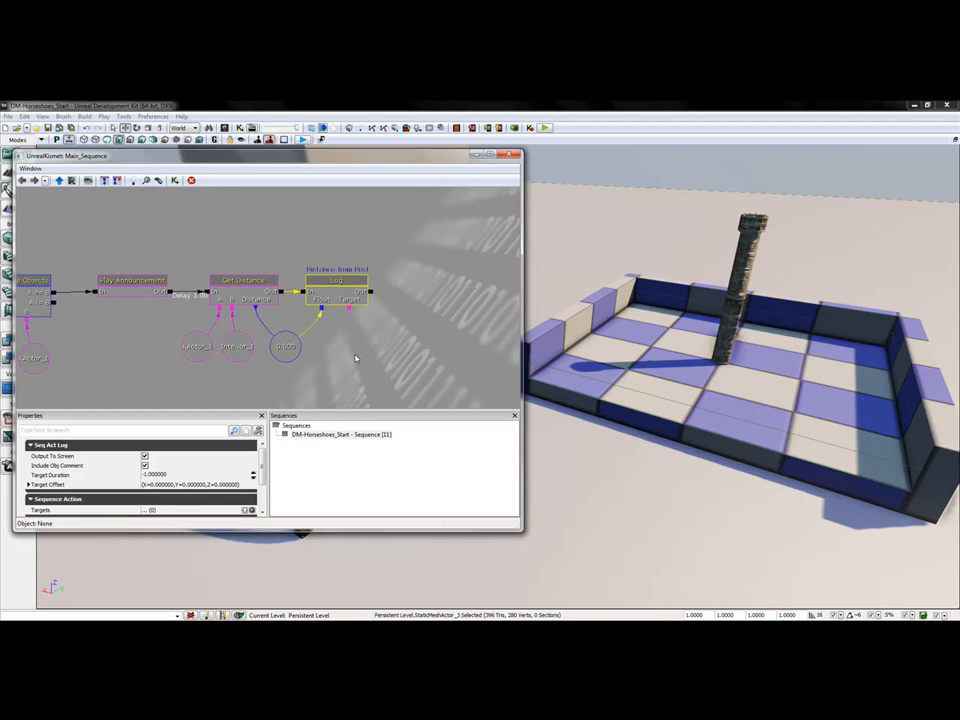
{"action": "left_click_drag", "start_coordinate": [359, 326], "coordinate": [385, 315]}
{"action": "left_click_drag", "start_coordinate": [197, 347], "coordinate": [158, 360]}
{"action": "left_click", "coordinate": [297, 334]}
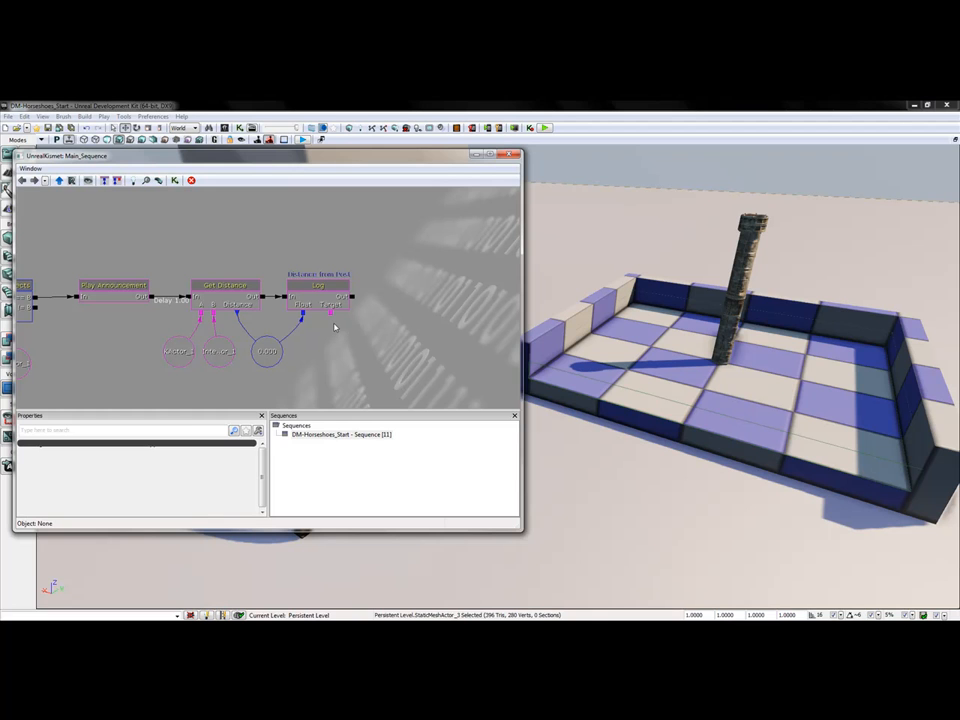
- Add a new Int variable in the empty space above the Kismet chain
{"action": "left_click_drag", "start_coordinate": [229, 274], "coordinate": [268, 294]}
{"action": "scroll", "coordinate": [268, 294], "scroll_direction": "down", "scroll_amount": 3}
{"action": "scroll", "coordinate": [219, 294], "scroll_direction": "up", "scroll_amount": 2}
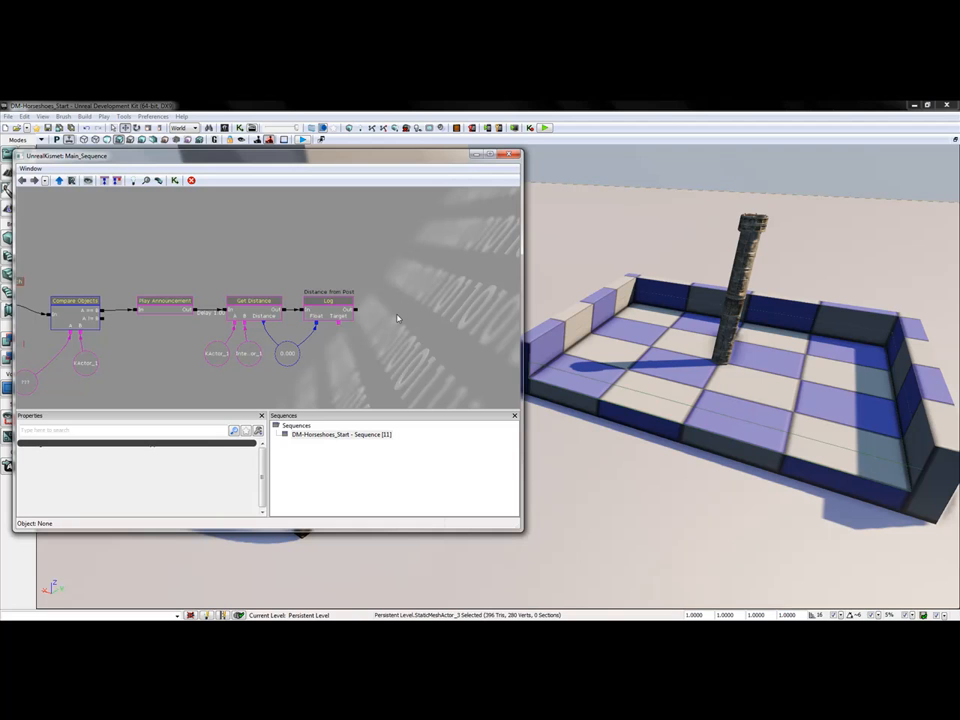
{"action": "left_click_drag", "start_coordinate": [350, 268], "coordinate": [345, 289]}
{"action": "left_click_drag", "start_coordinate": [229, 294], "coordinate": [242, 322]}
{"action": "scroll", "coordinate": [242, 322], "scroll_direction": "down", "scroll_amount": 1}
{"action": "scroll", "coordinate": [242, 322], "scroll_direction": "down", "scroll_amount": 1}
{"action": "left_click_drag", "start_coordinate": [165, 268], "coordinate": [219, 294]}
{"action": "right_click", "coordinate": [255, 285]}
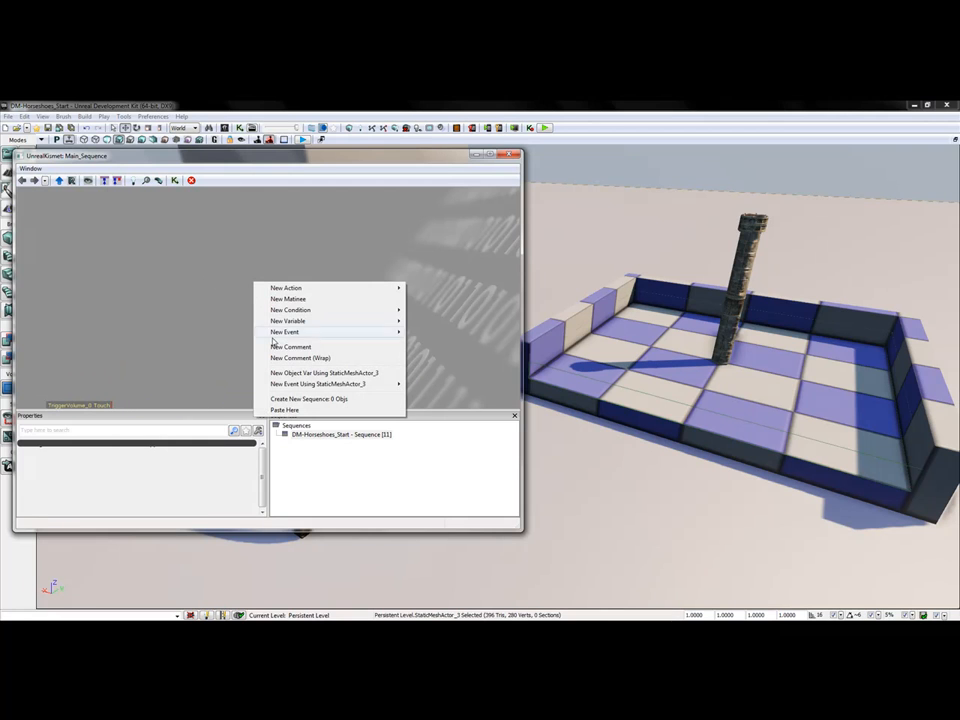
{"action": "mouse_move", "coordinate": [290, 321]}
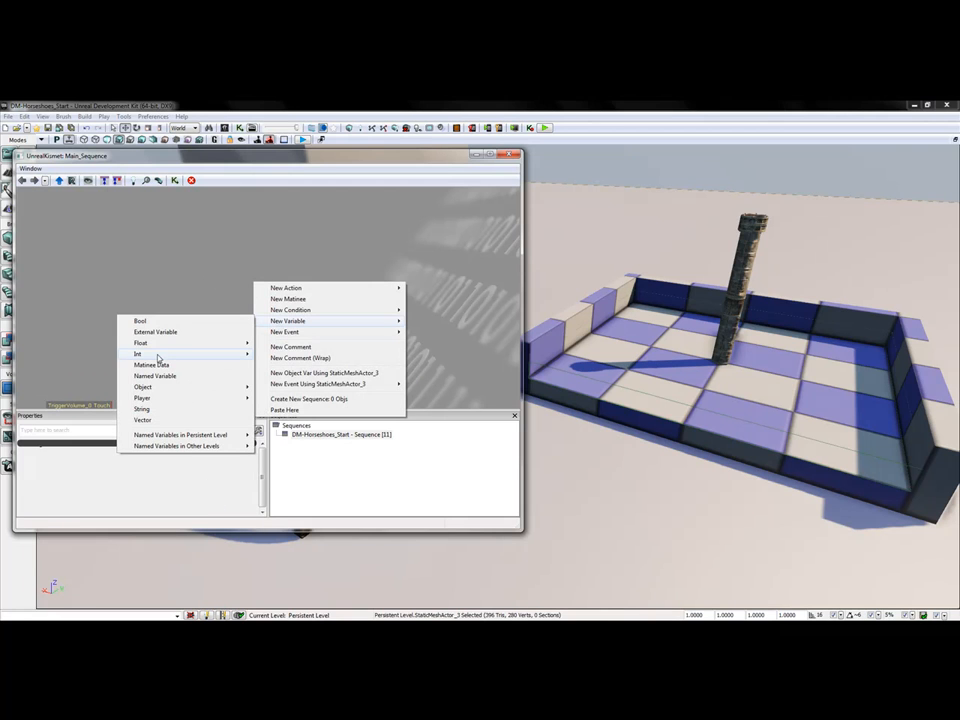
{"action": "mouse_move", "coordinate": [158, 358]}
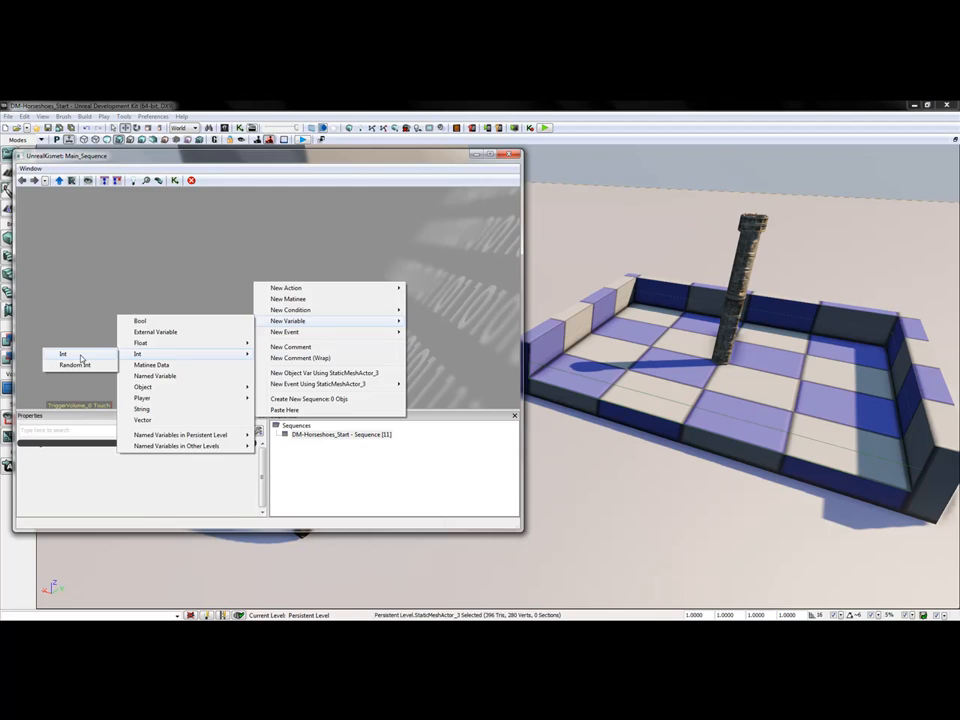
{"action": "left_click", "coordinate": [81, 357]}
- Name the new Int variable TotalScore
{"action": "left_click", "coordinate": [160, 457]}
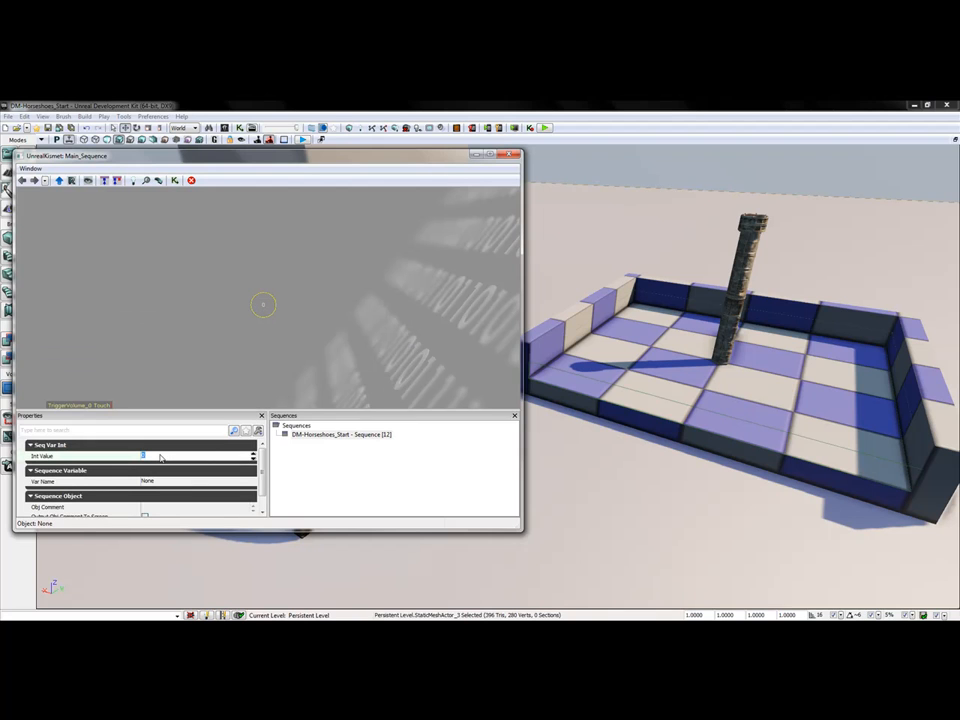
{"action": "left_click_drag", "start_coordinate": [226, 386], "coordinate": [256, 295]}
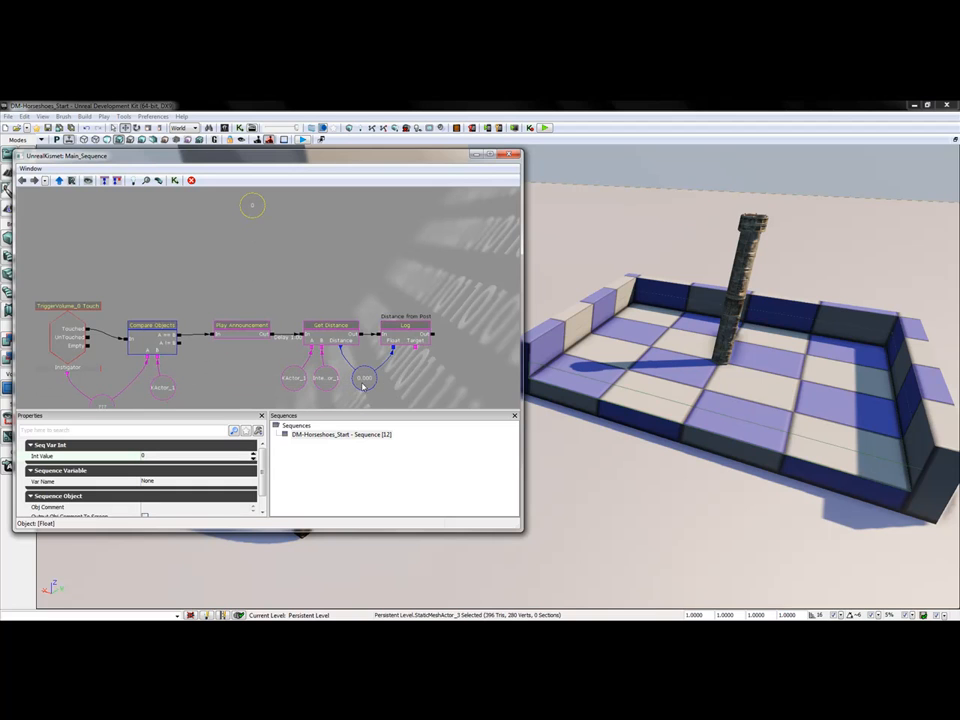
{"action": "left_click_drag", "start_coordinate": [252, 205], "coordinate": [259, 294]}
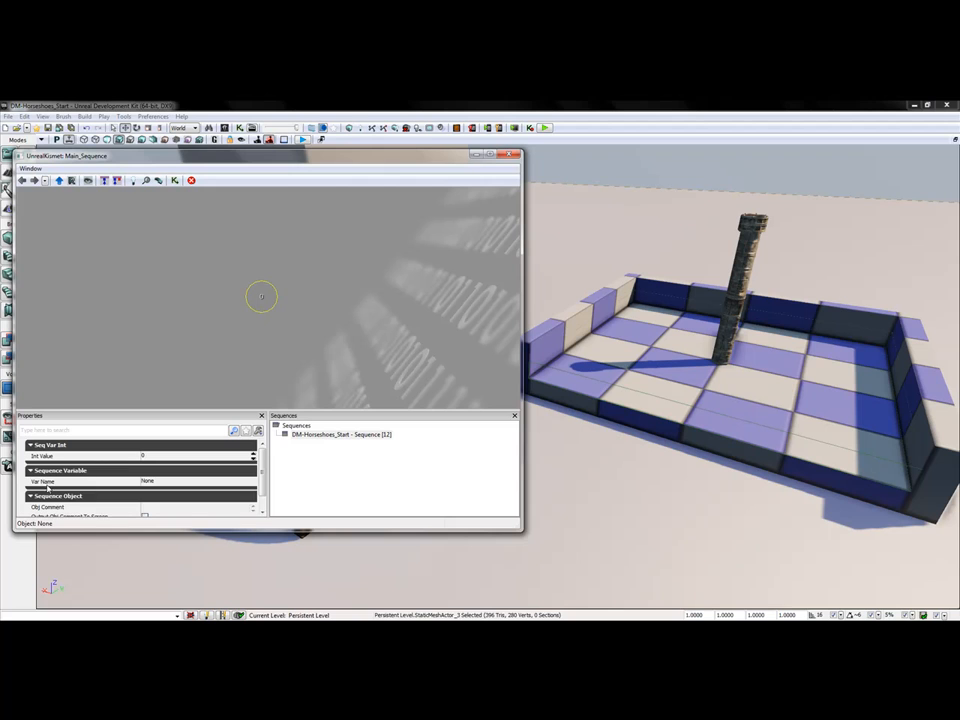
{"action": "left_click", "coordinate": [147, 482]}
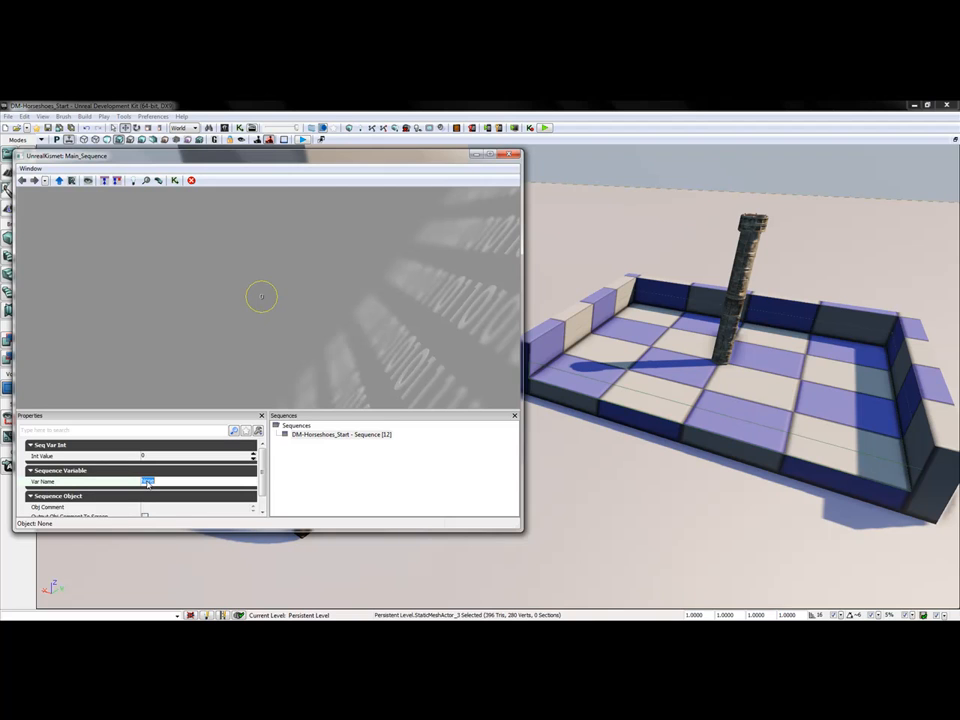
{"action": "type", "text": "TotalScore"}
{"action": "key", "text": "Return"}
{"action": "left_click", "coordinate": [154, 456]}
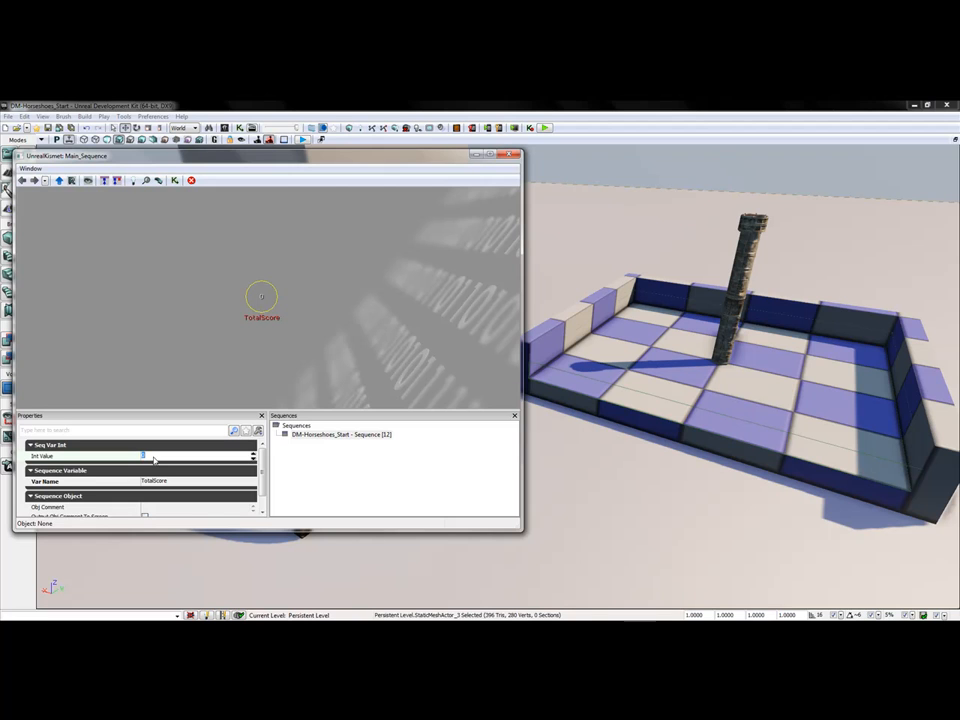
{"action": "left_click", "coordinate": [186, 317]}
- Add a comment box reading TotalScore around the Int variable
{"action": "left_click", "coordinate": [259, 300]}
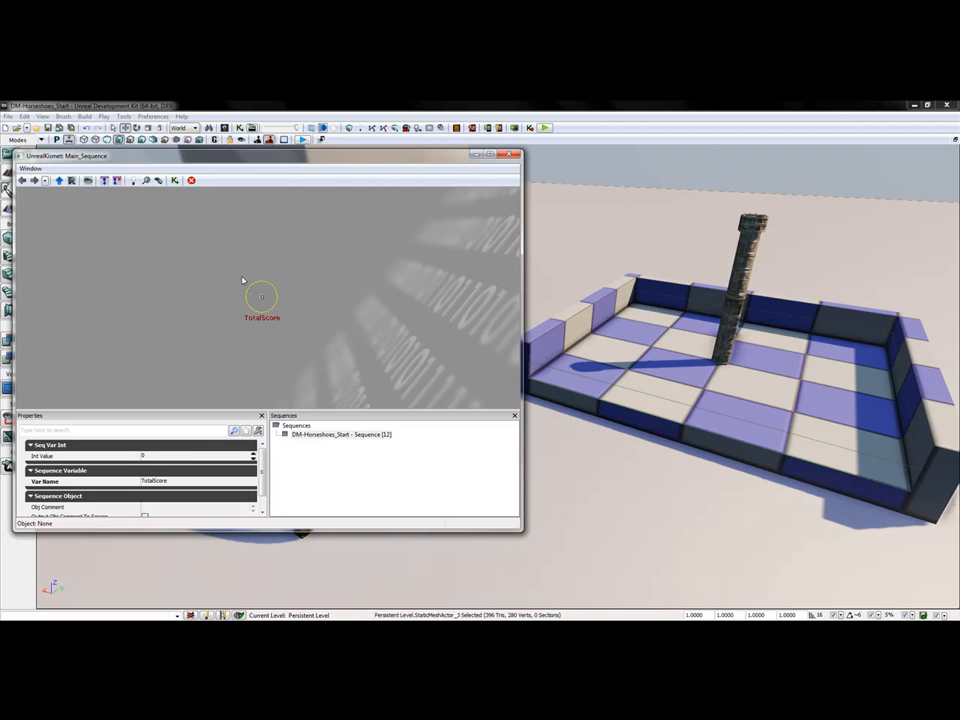
{"action": "right_click", "coordinate": [241, 280]}
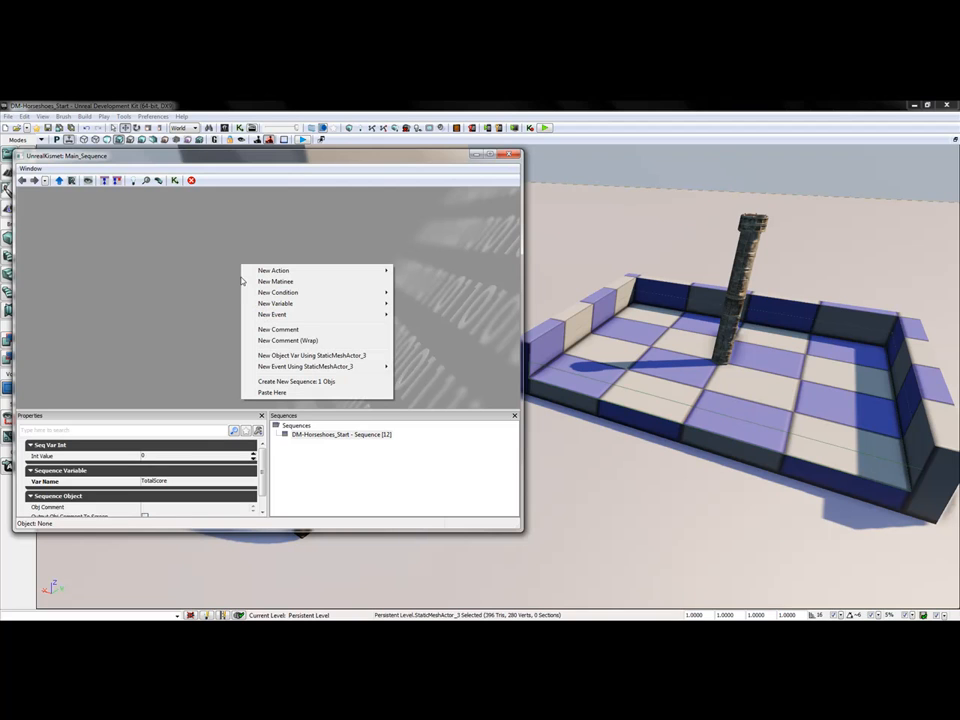
{"action": "left_click", "coordinate": [263, 330]}
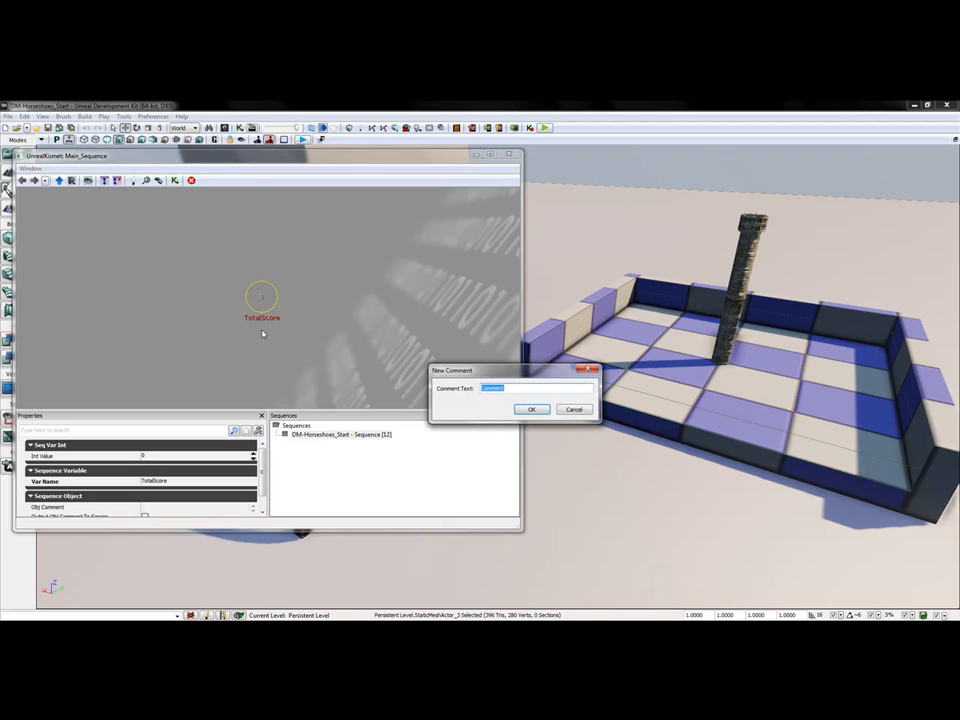
{"action": "type", "text": "TotalScore"}
{"action": "left_click", "coordinate": [531, 409]}
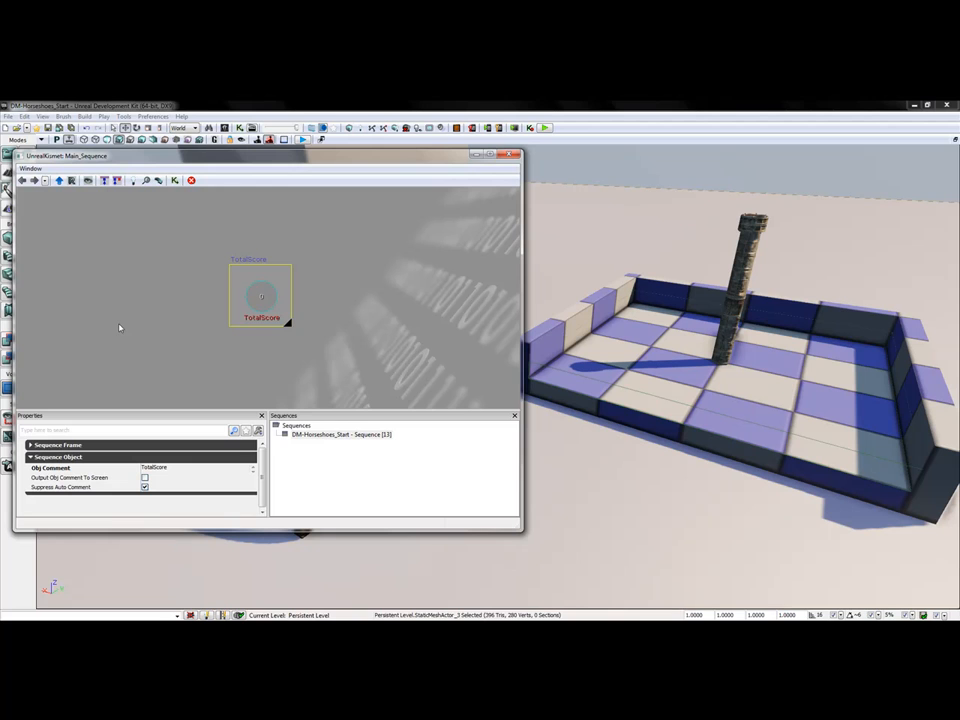
- Select the TotalScore comment box together with its variable and move both above the TriggerVolume_0 Touch event
{"action": "scroll", "coordinate": [184, 313], "scroll_direction": "down", "scroll_amount": 4}
{"action": "left_click_drag", "start_coordinate": [191, 332], "coordinate": [167, 268]}
{"action": "scroll", "coordinate": [163, 315], "scroll_direction": "up", "scroll_amount": 2}
{"action": "scroll", "coordinate": [186, 343], "scroll_direction": "up", "scroll_amount": 2}
{"action": "scroll", "coordinate": [196, 306], "scroll_direction": "down", "scroll_amount": 2}
{"action": "scroll", "coordinate": [167, 268], "scroll_direction": "down", "scroll_amount": 1}
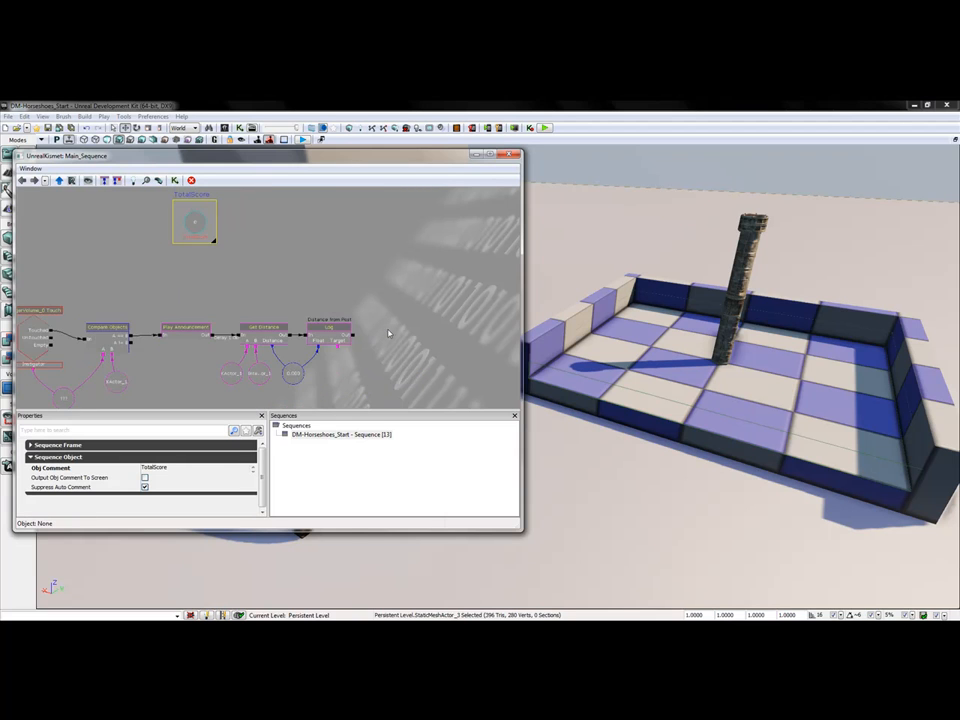
{"action": "left_click_drag", "start_coordinate": [400, 330], "coordinate": [411, 369]}
{"action": "scroll", "coordinate": [150, 253], "scroll_direction": "up", "scroll_amount": 2}
{"action": "left_click_drag", "start_coordinate": [150, 253], "coordinate": [207, 308]}
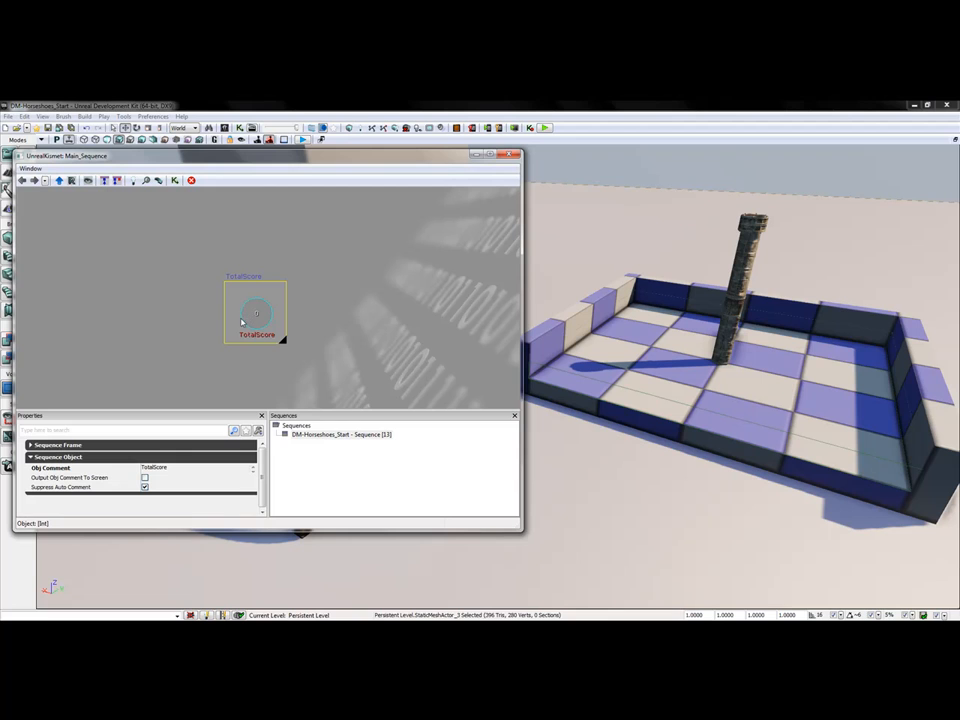
{"action": "left_click_drag", "start_coordinate": [222, 357], "coordinate": [183, 226]}
{"action": "mouse_move", "coordinate": [253, 343]}
{"action": "left_mouse_down"}
{"action": "mouse_move", "coordinate": [218, 300]}
{"action": "mouse_move", "coordinate": [289, 365]}
{"action": "mouse_move", "coordinate": [260, 365]}
{"action": "left_mouse_up"}
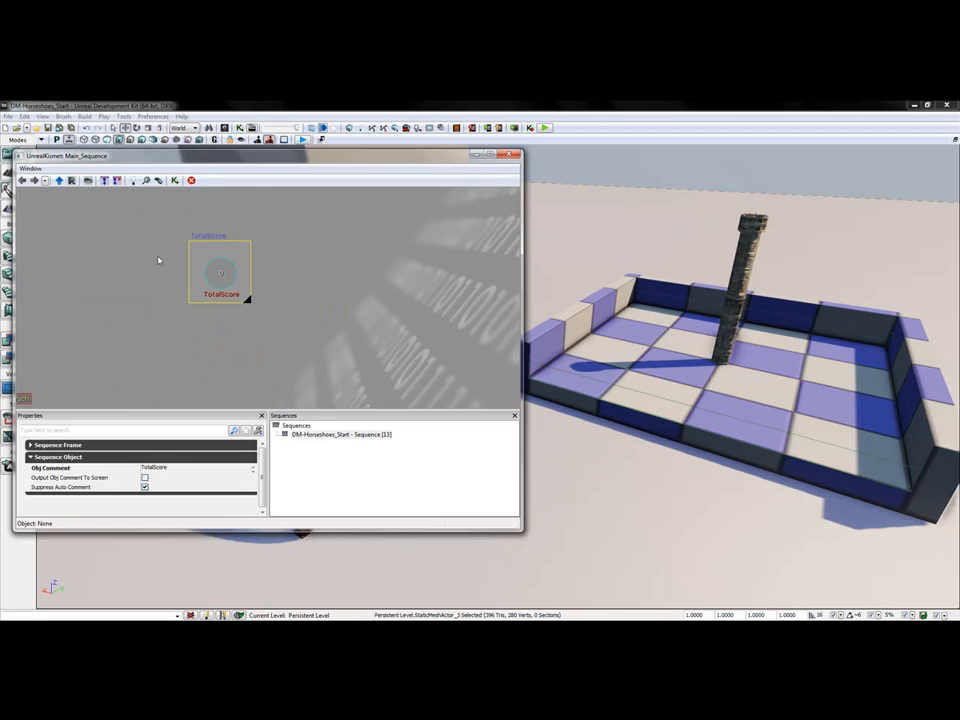
{"action": "left_click_drag", "start_coordinate": [166, 236], "coordinate": [330, 334], "text": "ctrl+alt"}
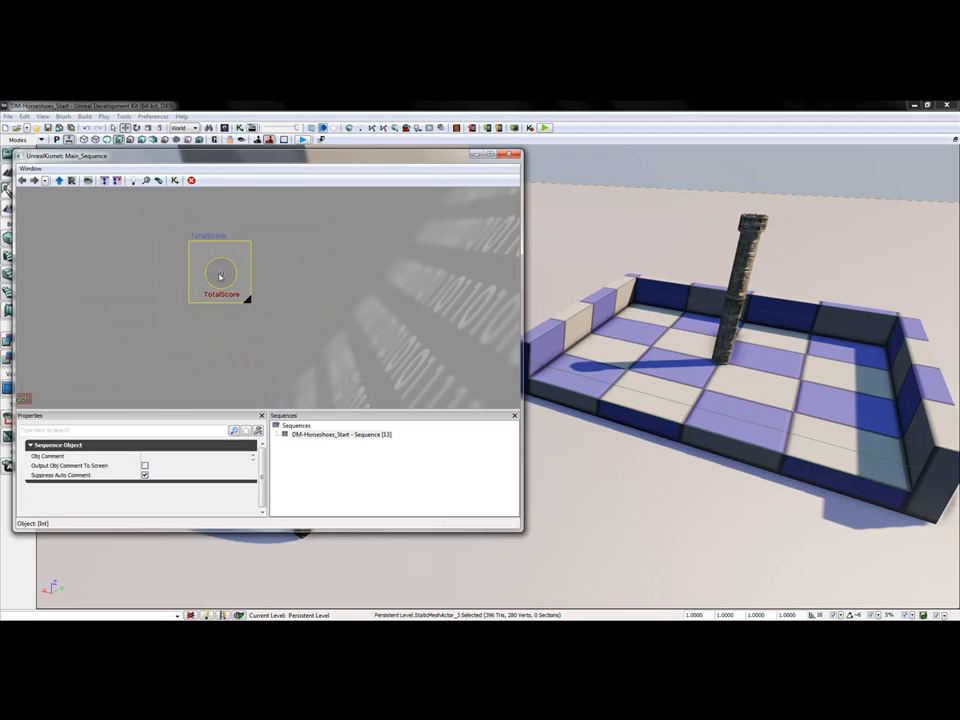
{"action": "scroll", "coordinate": [201, 238], "scroll_direction": "down", "scroll_amount": 3}
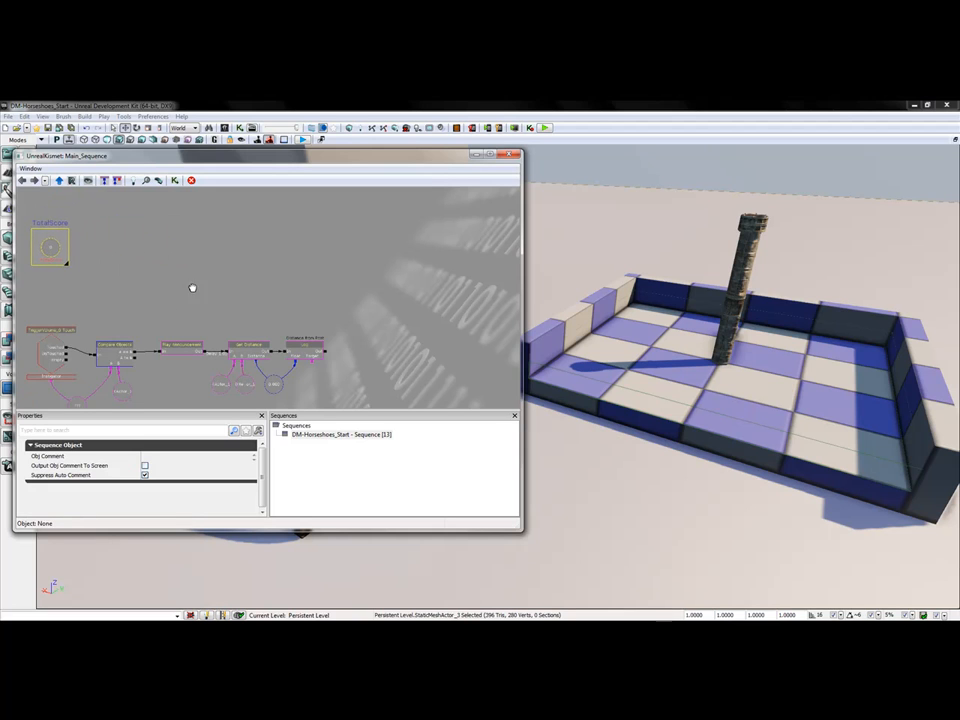
{"action": "scroll", "coordinate": [262, 336], "scroll_direction": "up", "scroll_amount": 2}
{"action": "left_click", "coordinate": [262, 336]}
- Add a Compare Float condition after the Log action and link Log's Out to its In
{"action": "left_click_drag", "start_coordinate": [324, 311], "coordinate": [289, 276]}
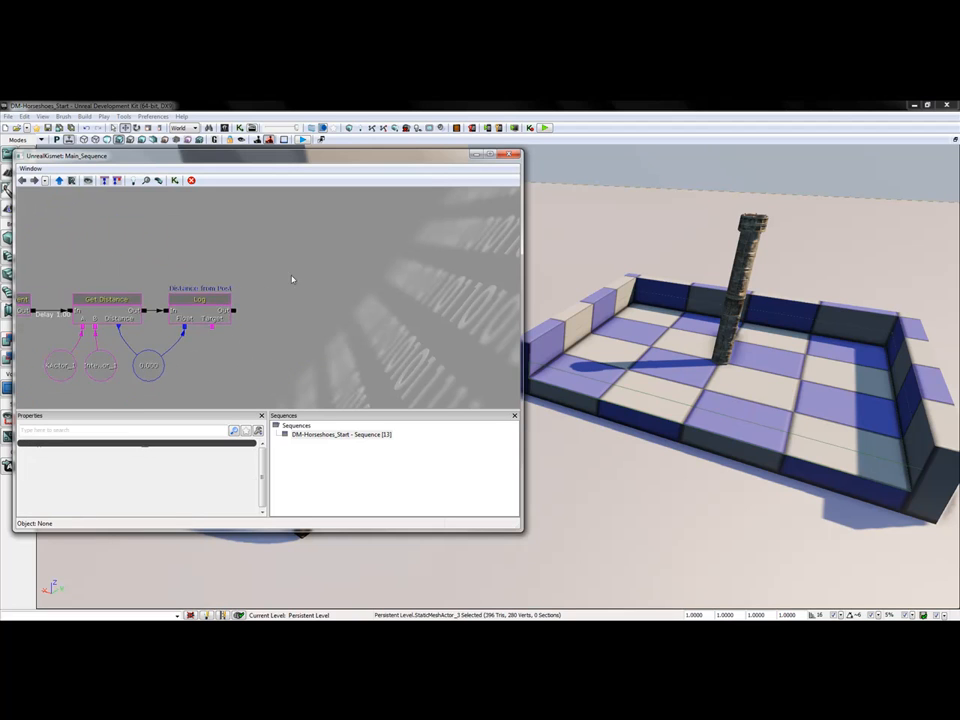
{"action": "scroll", "coordinate": [309, 270], "scroll_direction": "up", "scroll_amount": 1}
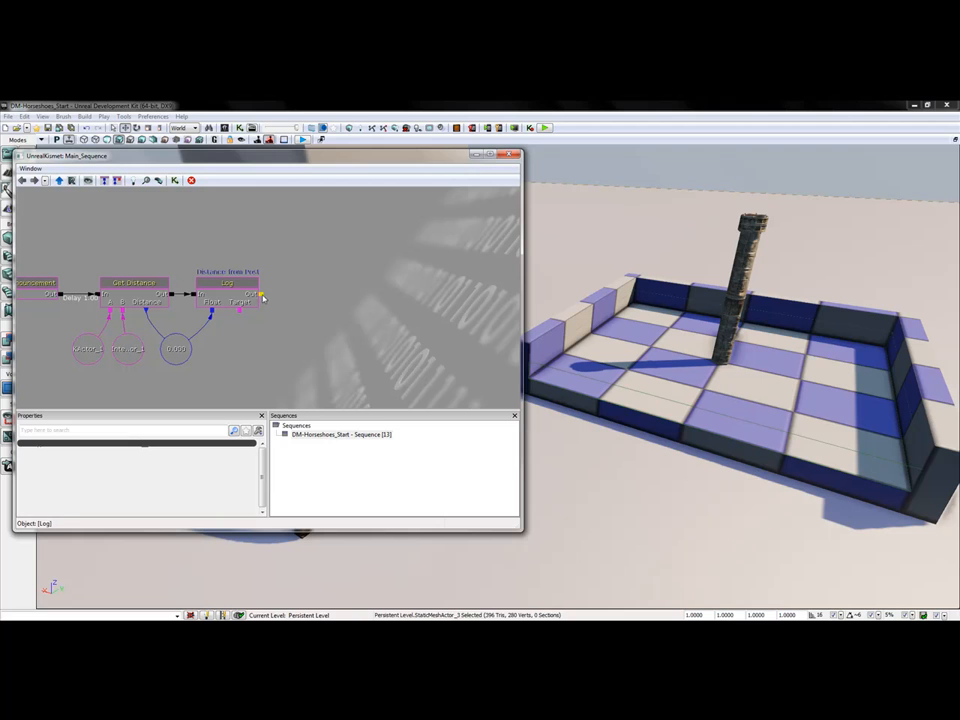
{"action": "right_click", "coordinate": [303, 284]}
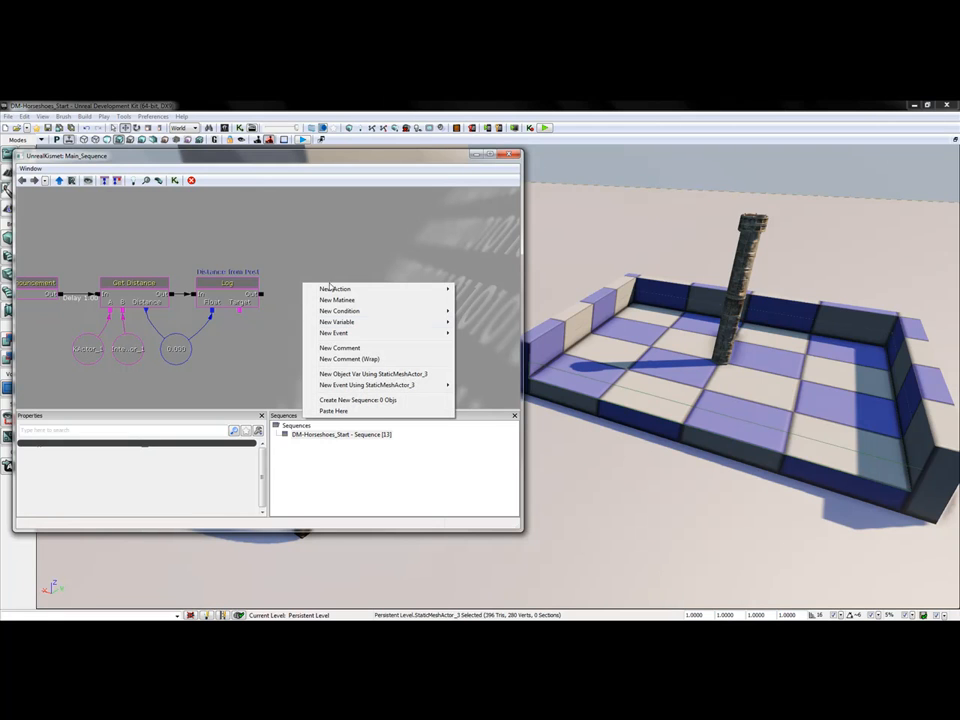
{"action": "mouse_move", "coordinate": [349, 313]}
{"action": "mouse_move", "coordinate": [238, 318]}
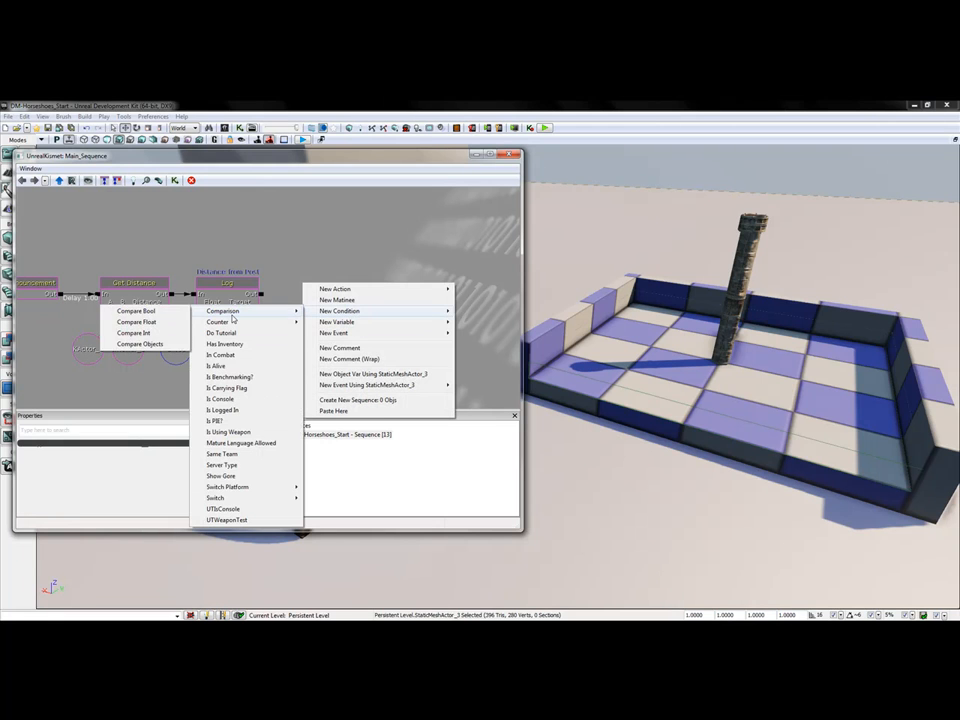
{"action": "left_click", "coordinate": [142, 322]}
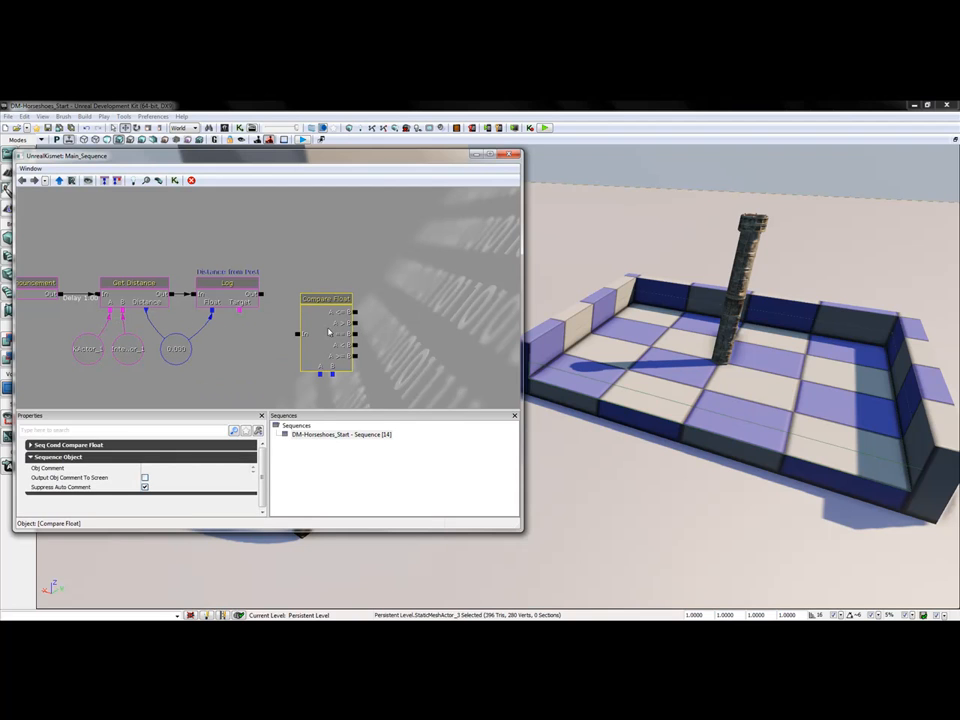
{"action": "left_click_drag", "start_coordinate": [328, 341], "coordinate": [316, 313]}
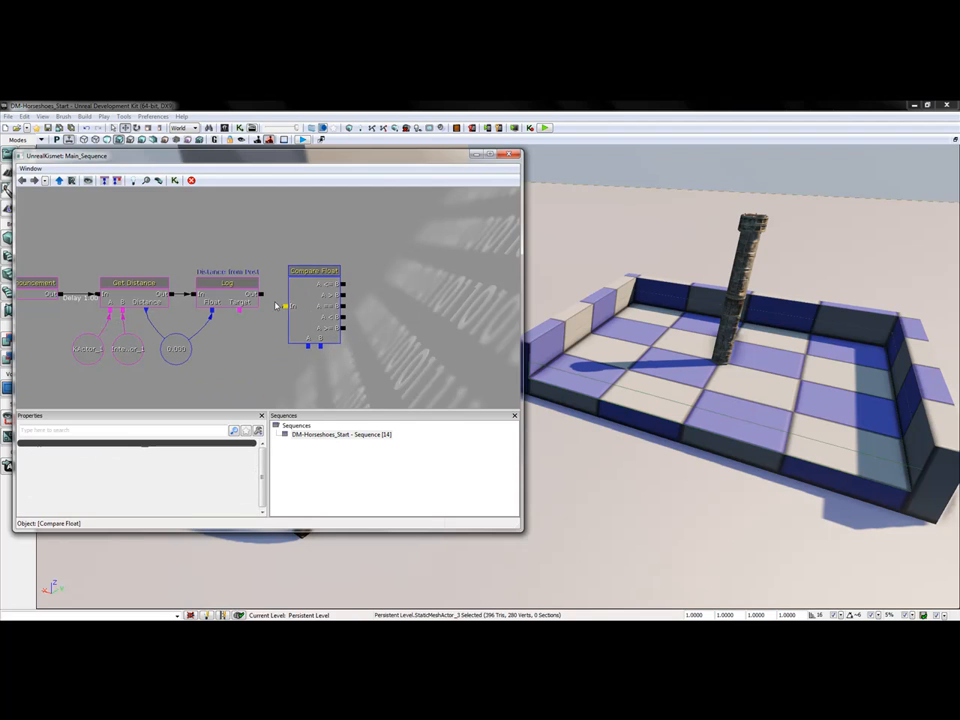
{"action": "left_click_drag", "start_coordinate": [260, 294], "coordinate": [287, 306]}
- Move the distance float variable lower and link Compare Float's A connector to it
{"action": "left_click_drag", "start_coordinate": [180, 350], "coordinate": [184, 384]}
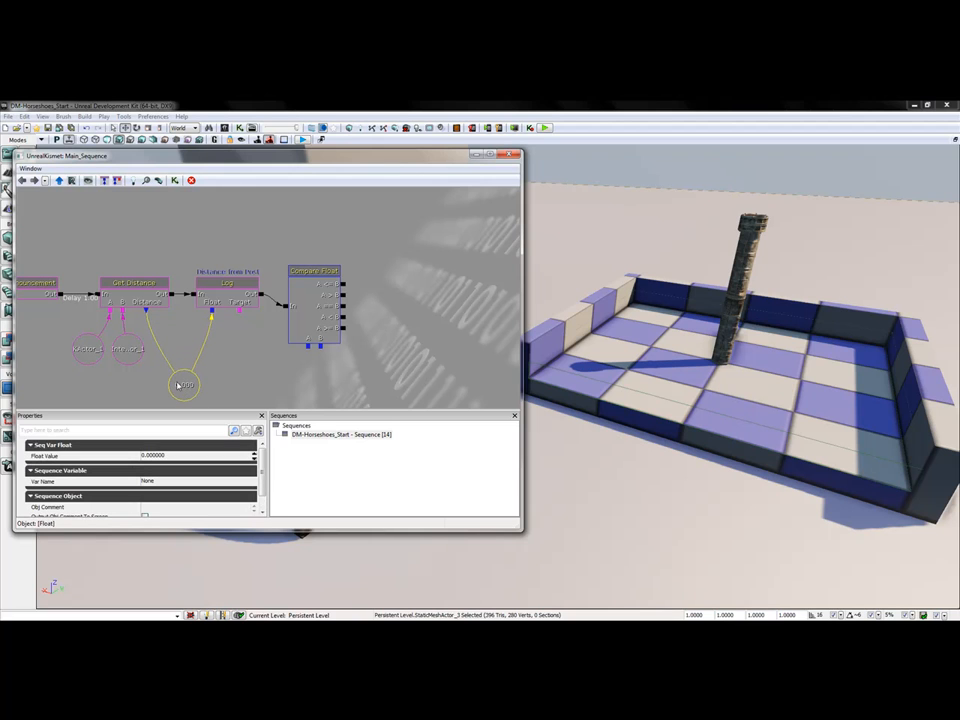
{"action": "left_click_drag", "start_coordinate": [255, 370], "coordinate": [253, 343]}
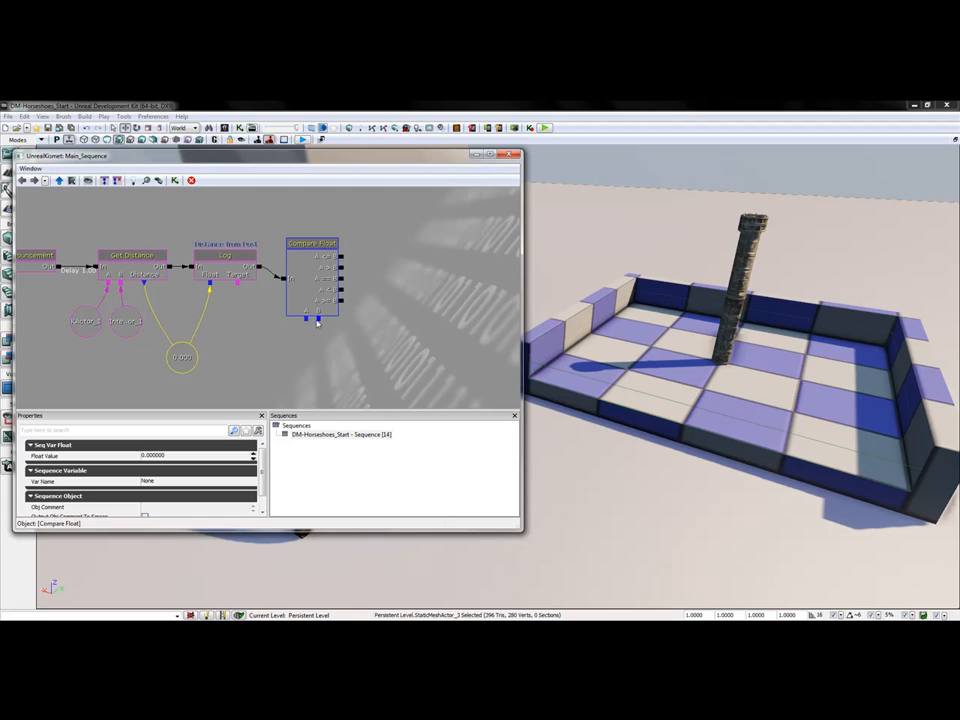
{"action": "left_click_drag", "start_coordinate": [308, 322], "coordinate": [182, 357]}
- Create a new float variable on Compare Float's B connector and set its value to 60
{"action": "right_click", "coordinate": [318, 319]}
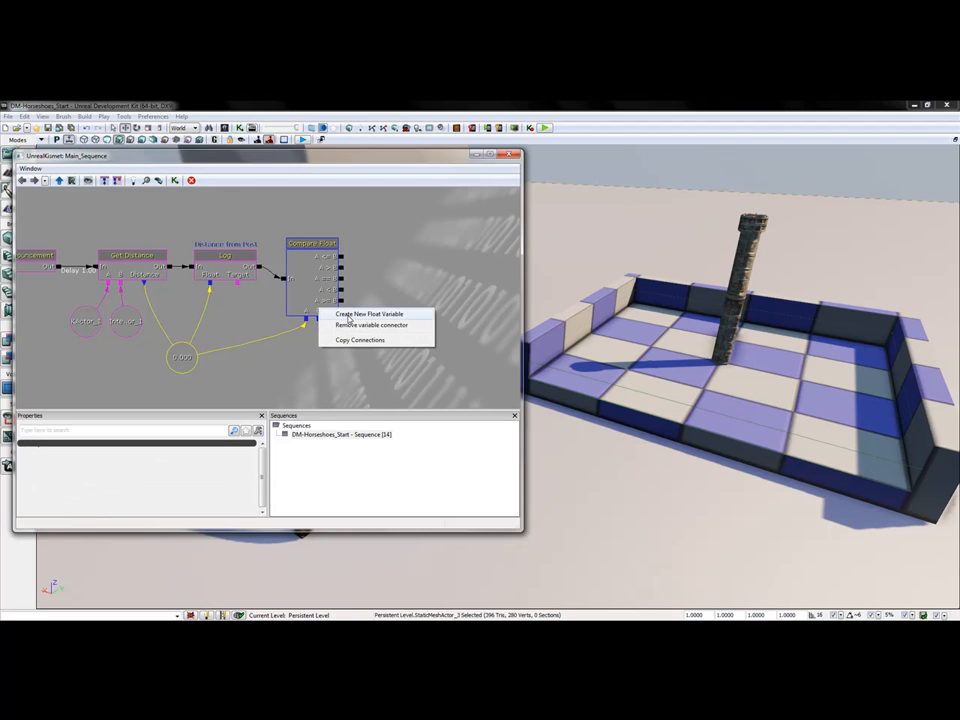
{"action": "left_click", "coordinate": [349, 317]}
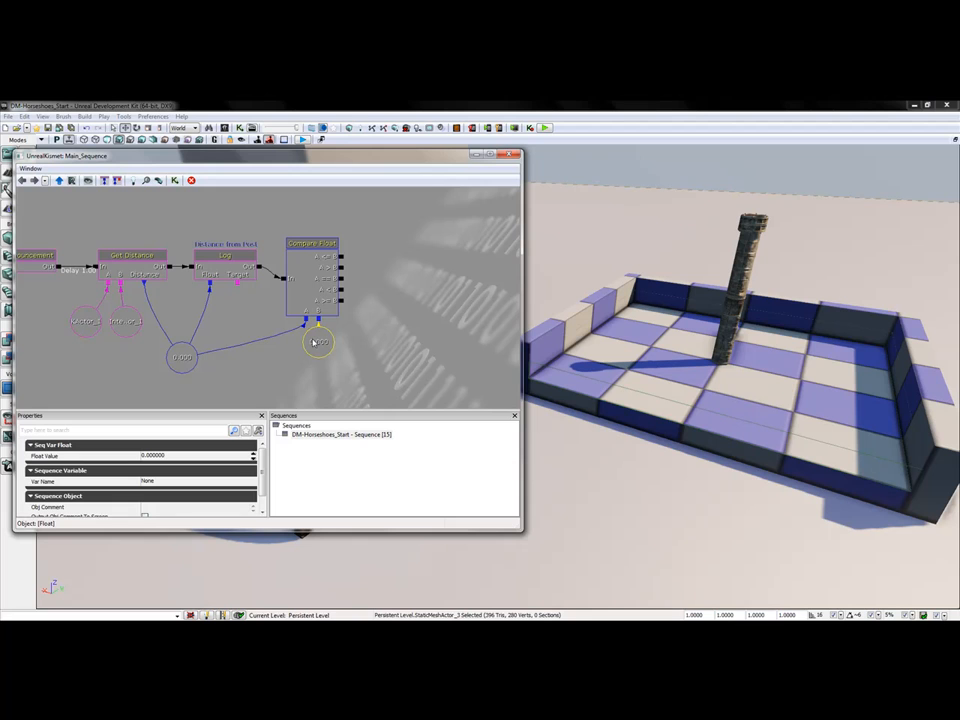
{"action": "left_click", "coordinate": [155, 458]}
{"action": "type", "text": "10"}
{"action": "key", "text": "Return"}
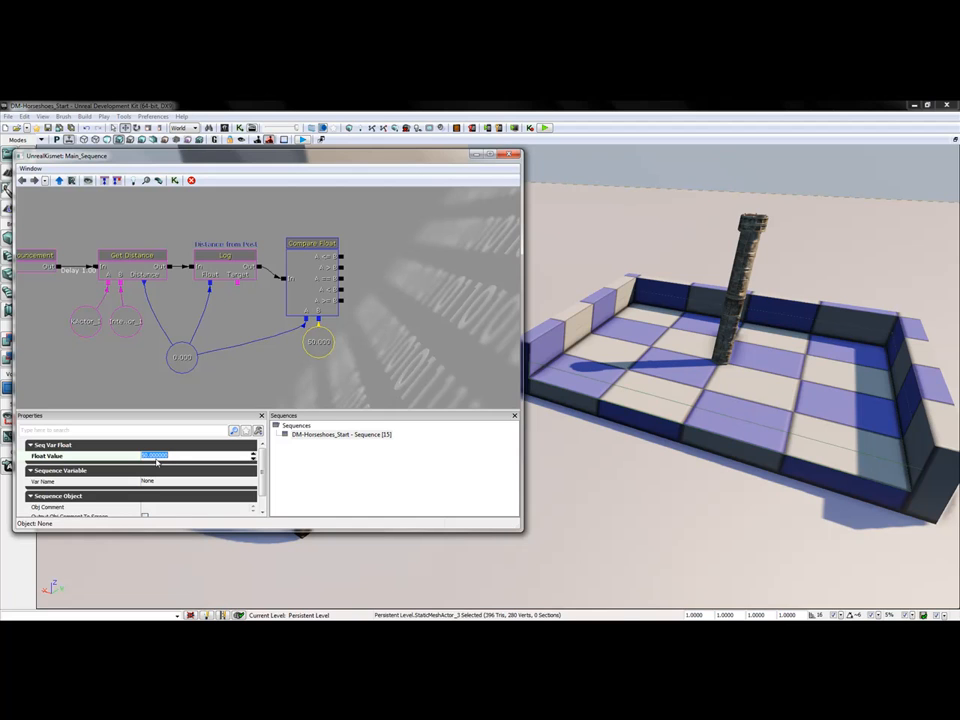
{"action": "type", "text": "60"}
{"action": "key", "text": "Return"}
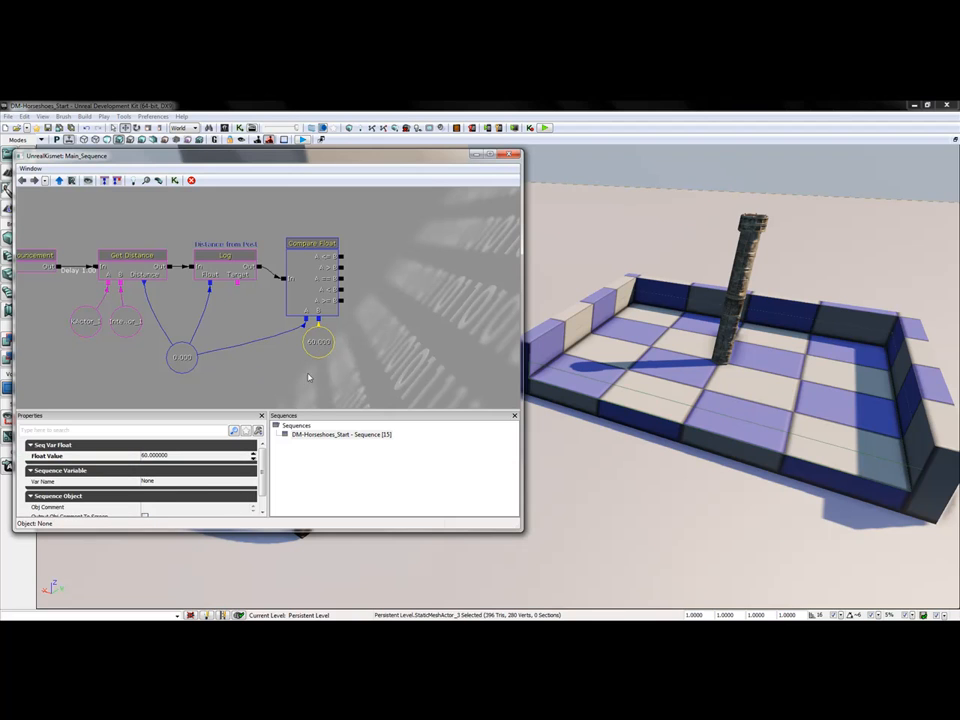
- Add an Add Int math action beyond the Compare Float condition and place it slightly above it
{"action": "left_click_drag", "start_coordinate": [386, 306], "coordinate": [321, 349]}
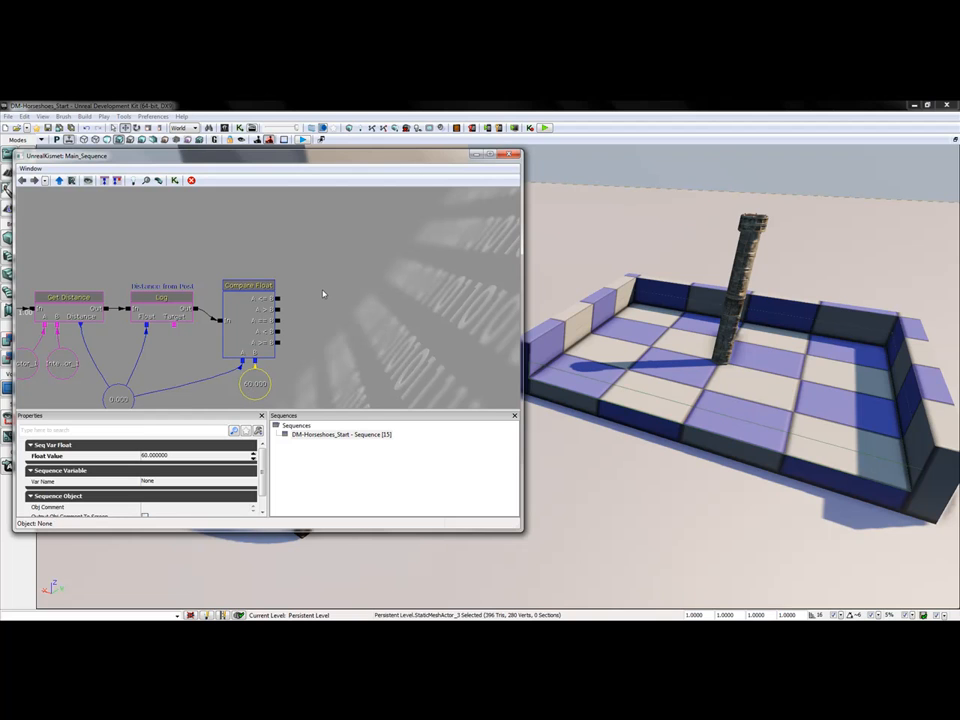
{"action": "right_click", "coordinate": [340, 253]}
{"action": "mouse_move", "coordinate": [375, 255]}
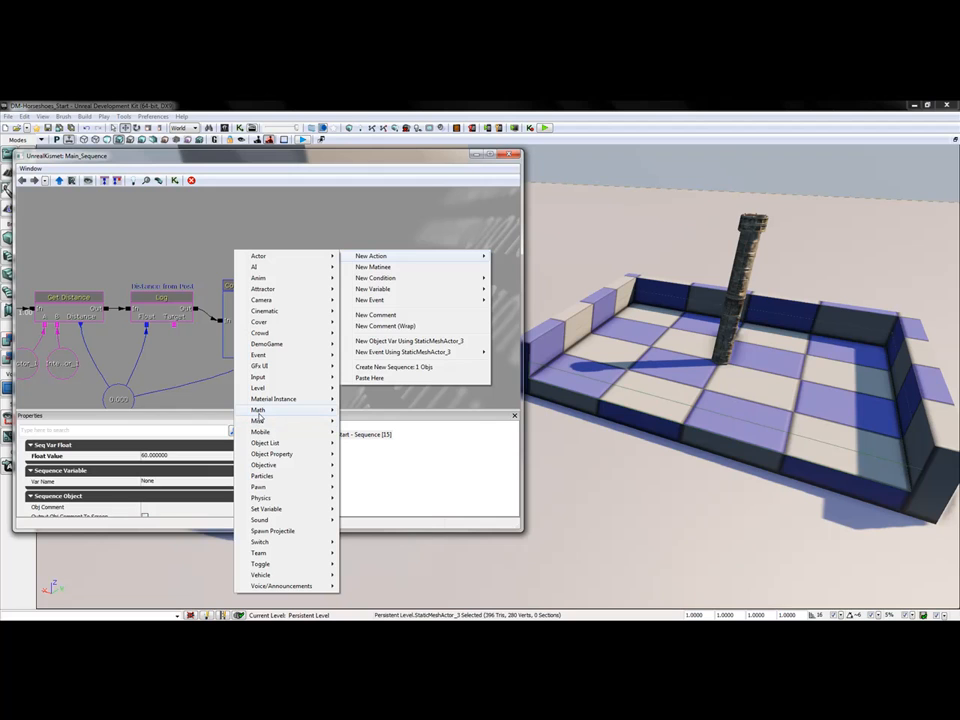
{"action": "mouse_move", "coordinate": [259, 412]}
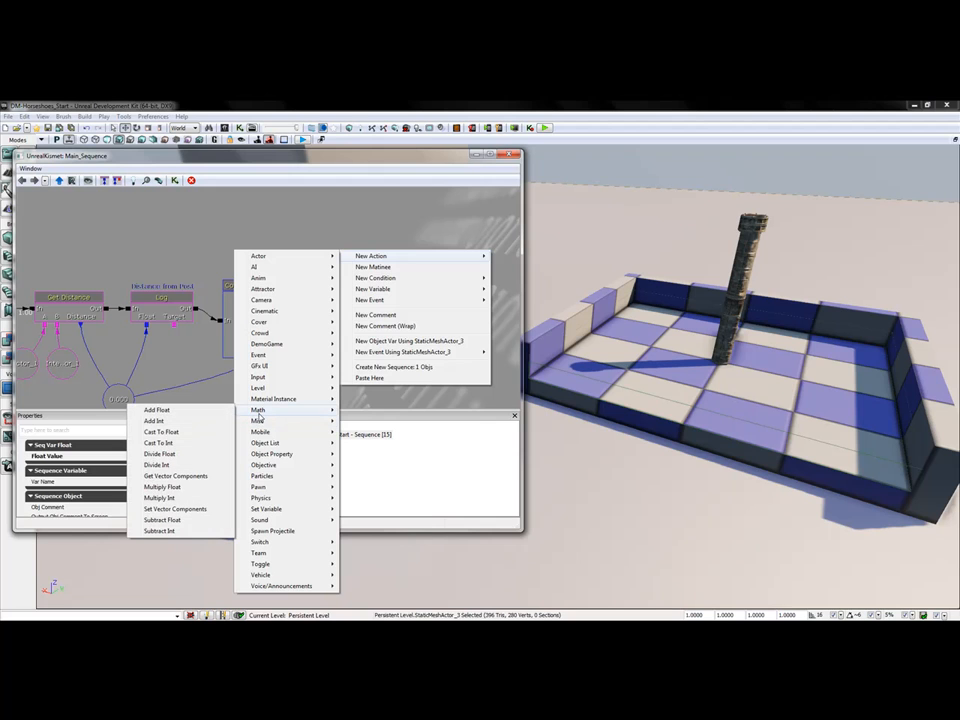
{"action": "left_click", "coordinate": [161, 423]}
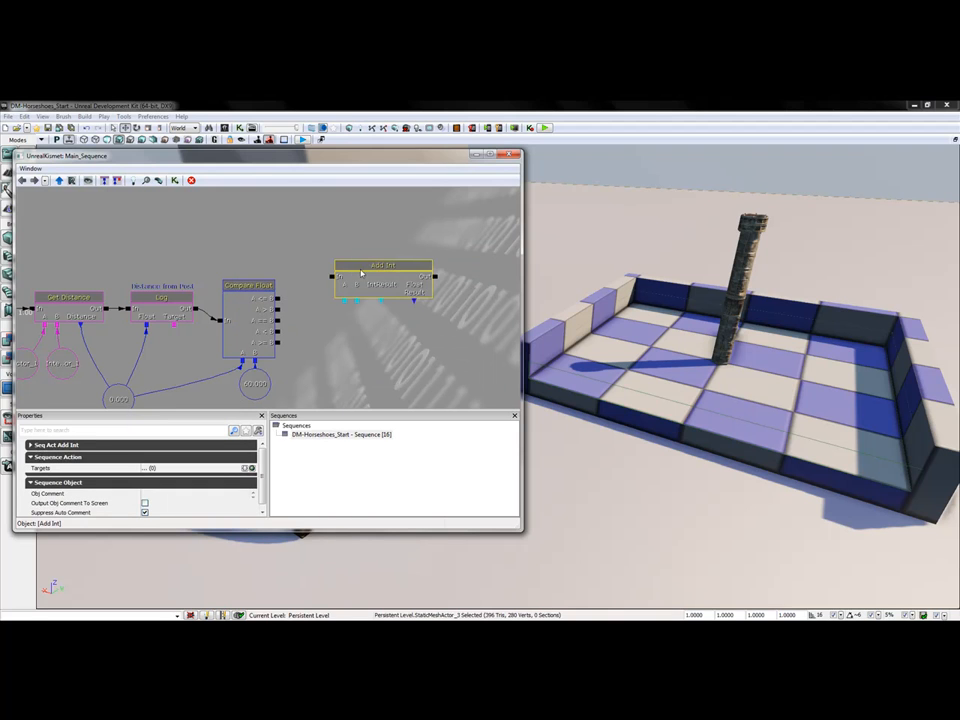
{"action": "left_click_drag", "start_coordinate": [372, 281], "coordinate": [368, 260], "text": "ctrl"}
{"action": "left_click_drag", "start_coordinate": [320, 298], "coordinate": [327, 312]}
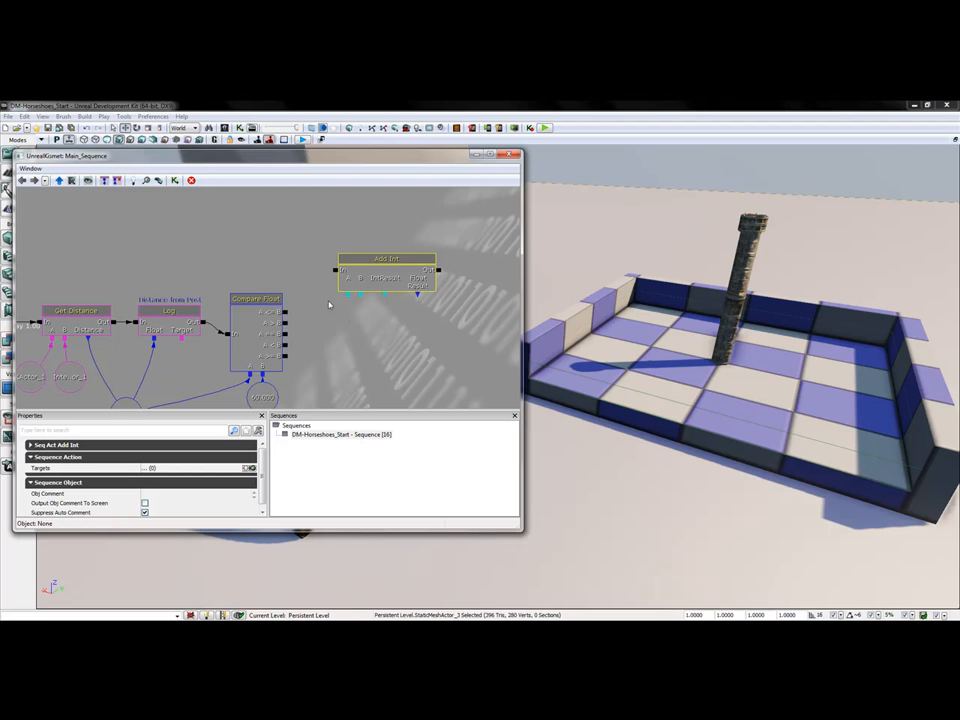
- Add a named variable below the Add Int action and set its Find Var Name to TotalScore
{"action": "scroll", "coordinate": [276, 261], "scroll_direction": "down", "scroll_amount": 3}
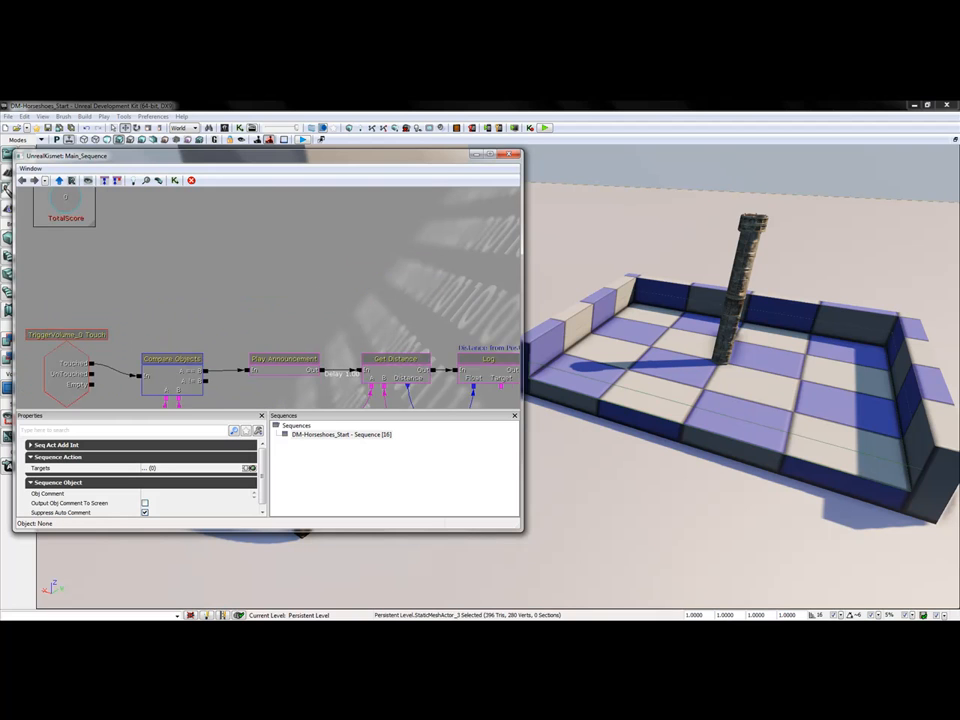
{"action": "left_click_drag", "start_coordinate": [178, 283], "coordinate": [92, 287]}
{"action": "left_click_drag", "start_coordinate": [398, 299], "coordinate": [186, 225]}
{"action": "left_click_drag", "start_coordinate": [408, 278], "coordinate": [331, 298]}
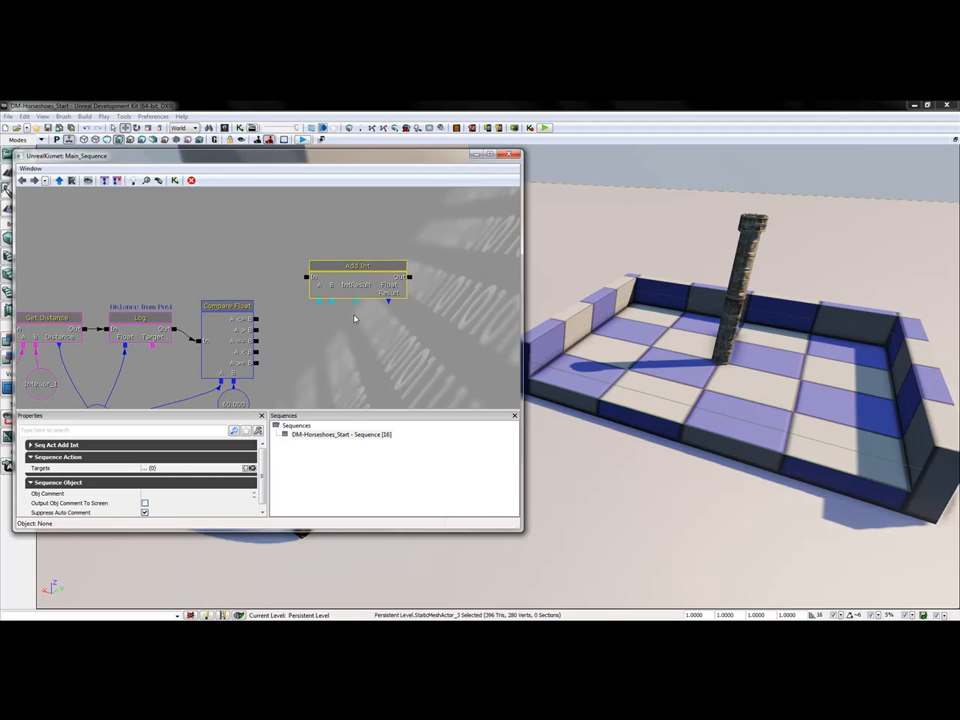
{"action": "right_click", "coordinate": [354, 307]}
{"action": "mouse_move", "coordinate": [378, 346]}
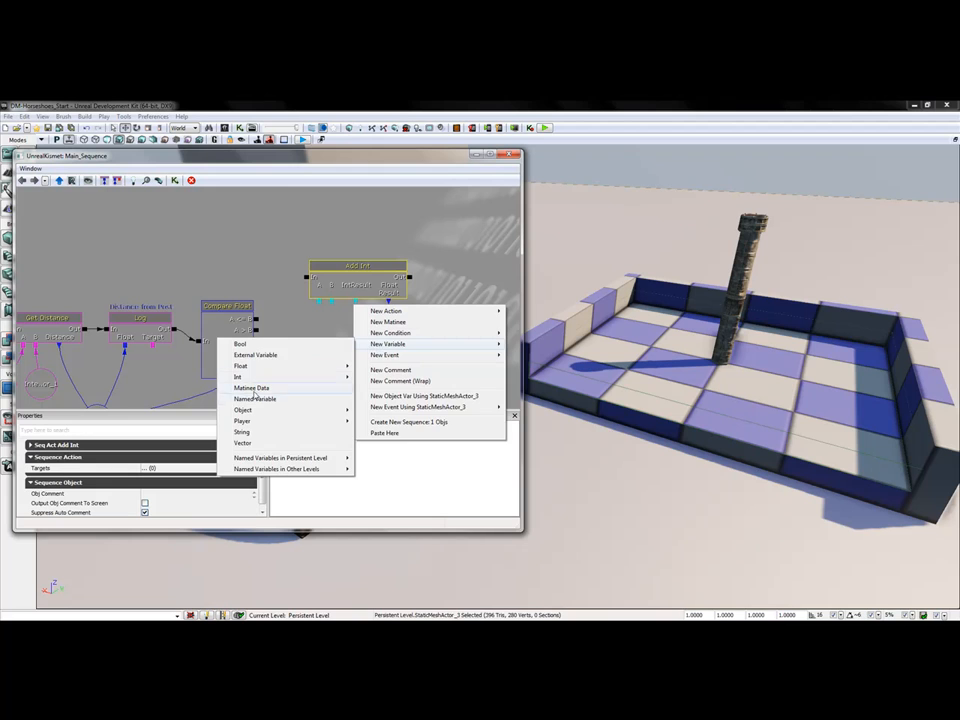
{"action": "left_click", "coordinate": [255, 398]}
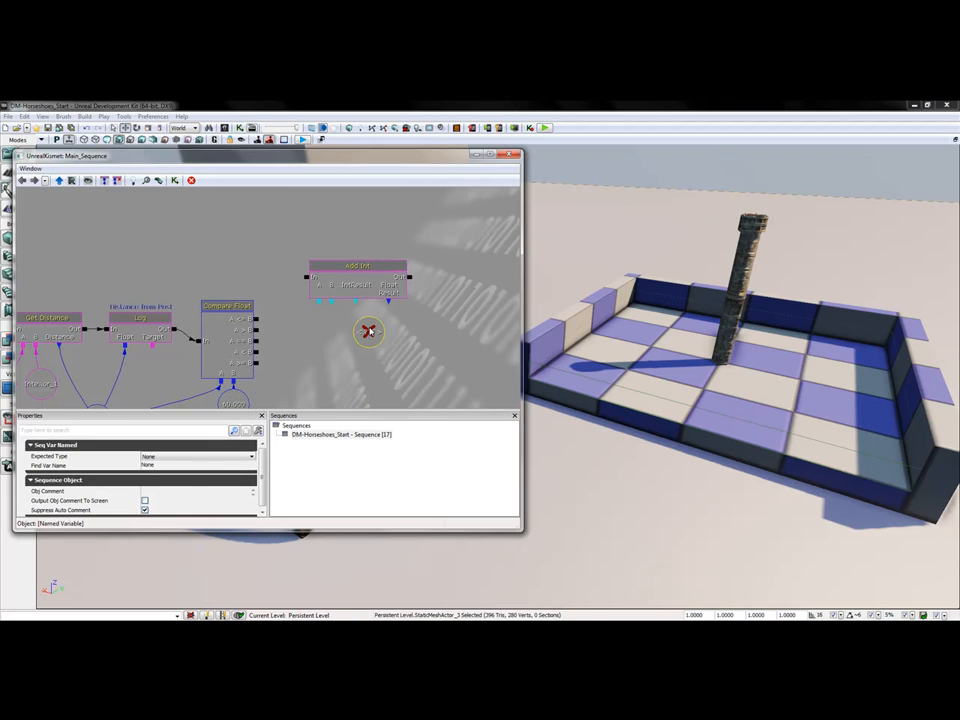
{"action": "left_click", "coordinate": [157, 467]}
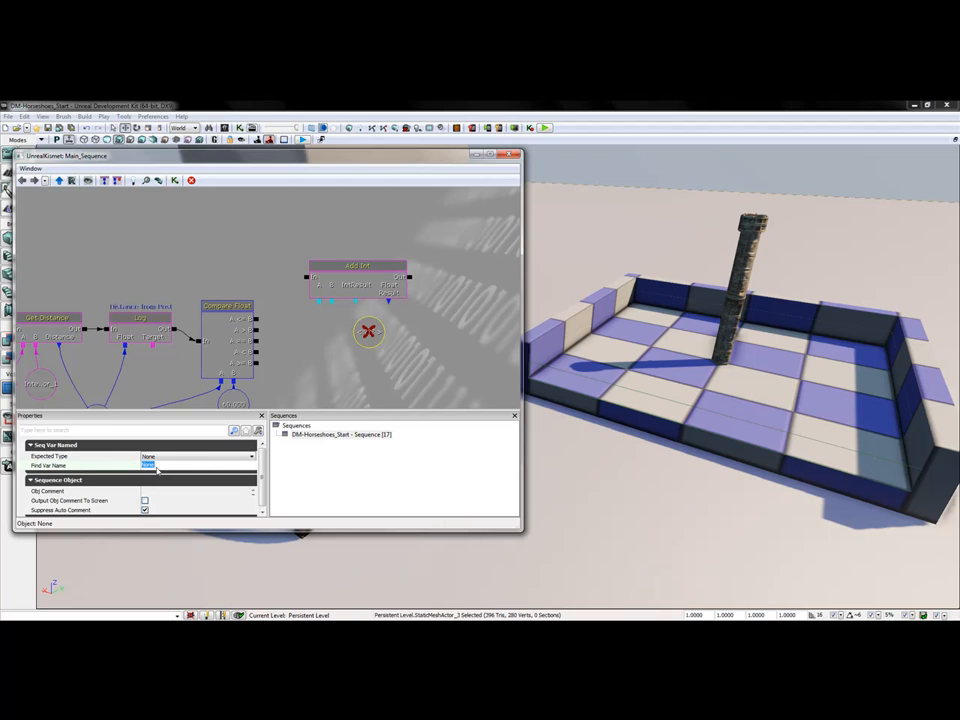
{"action": "type", "text": "TotalScor"}
{"action": "key", "text": "Return"}
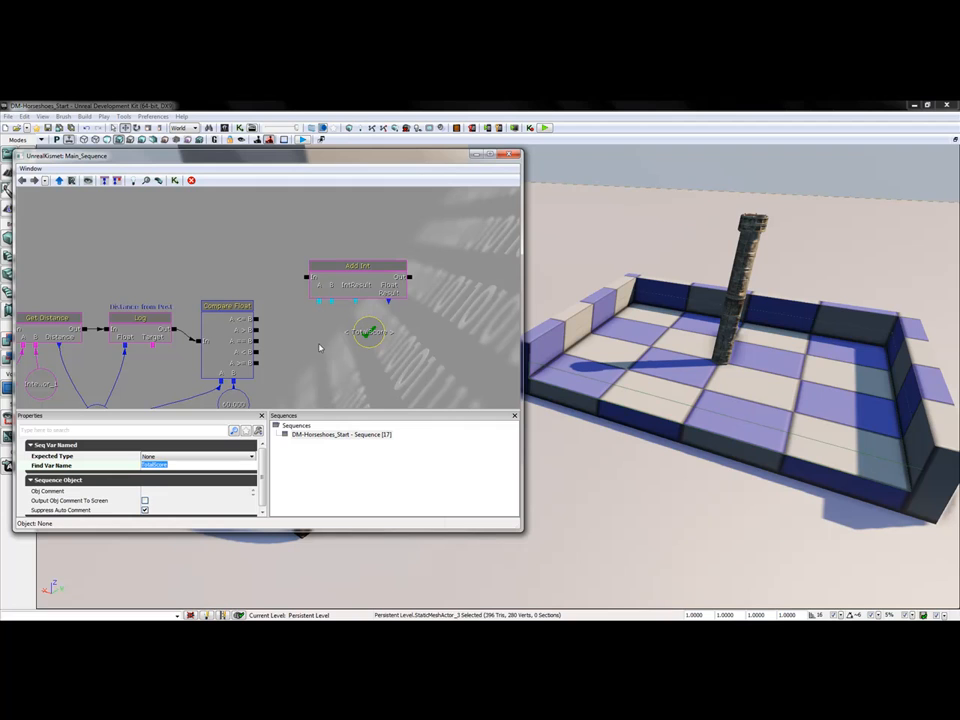
- Create a new int variable below Add Int, beside the TotalScore named variable, and set its value to 3
{"action": "right_click", "coordinate": [319, 332]}
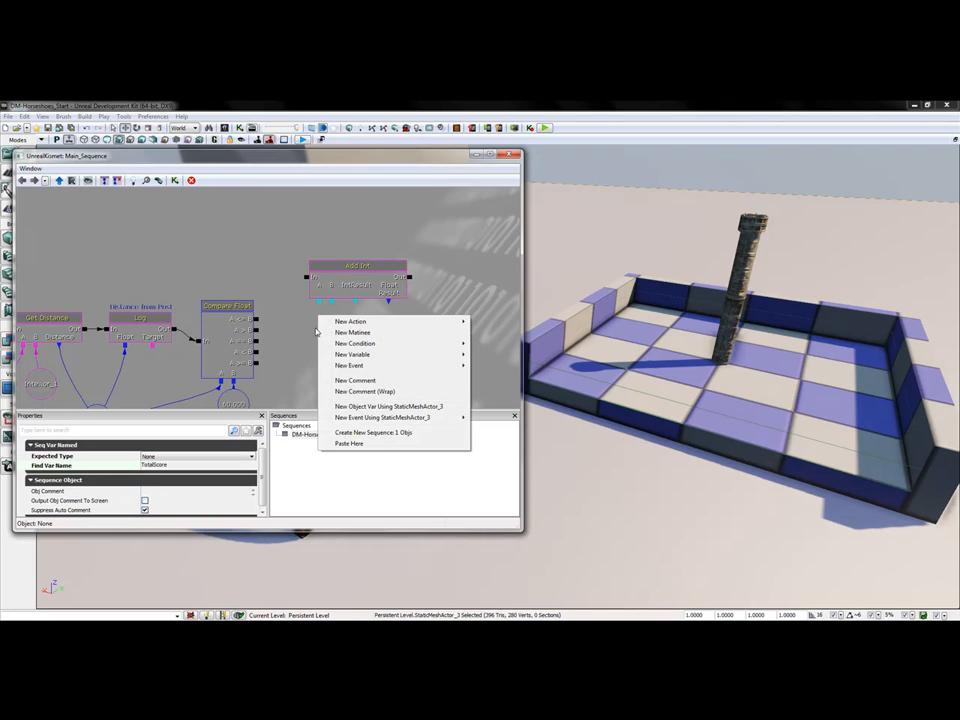
{"action": "mouse_move", "coordinate": [348, 355]}
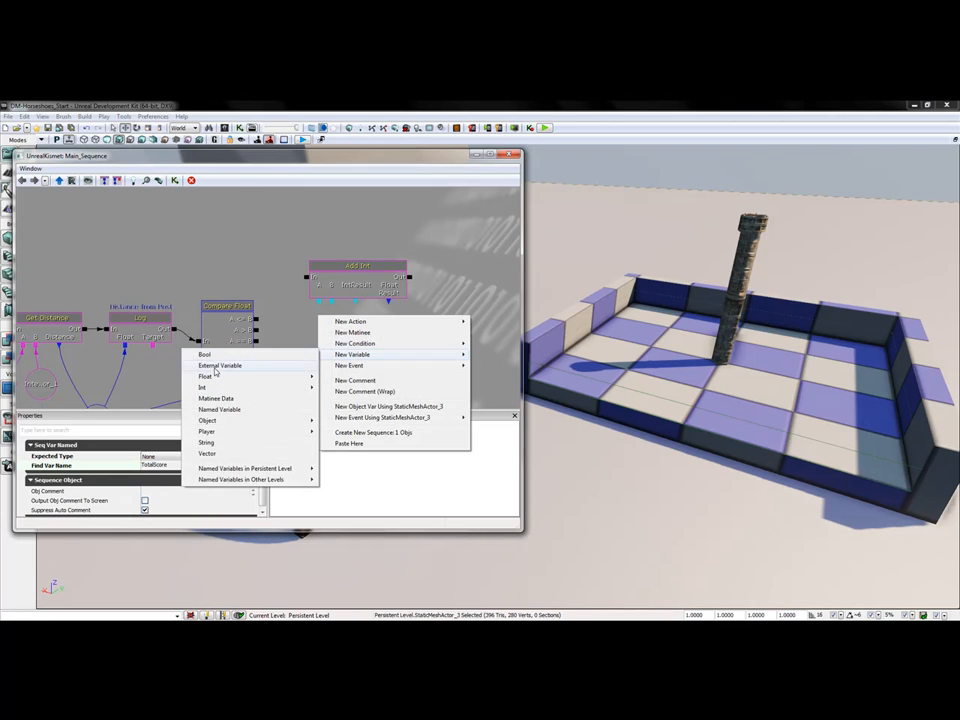
{"action": "mouse_move", "coordinate": [203, 390]}
{"action": "left_click", "coordinate": [128, 387]}
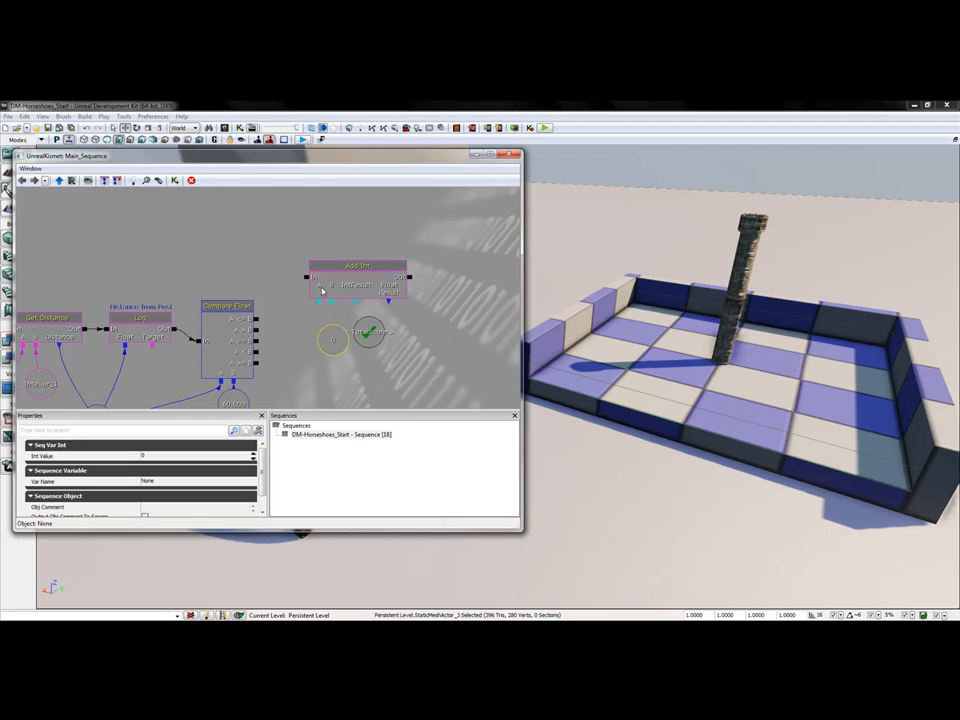
{"action": "right_click", "coordinate": [320, 302]}
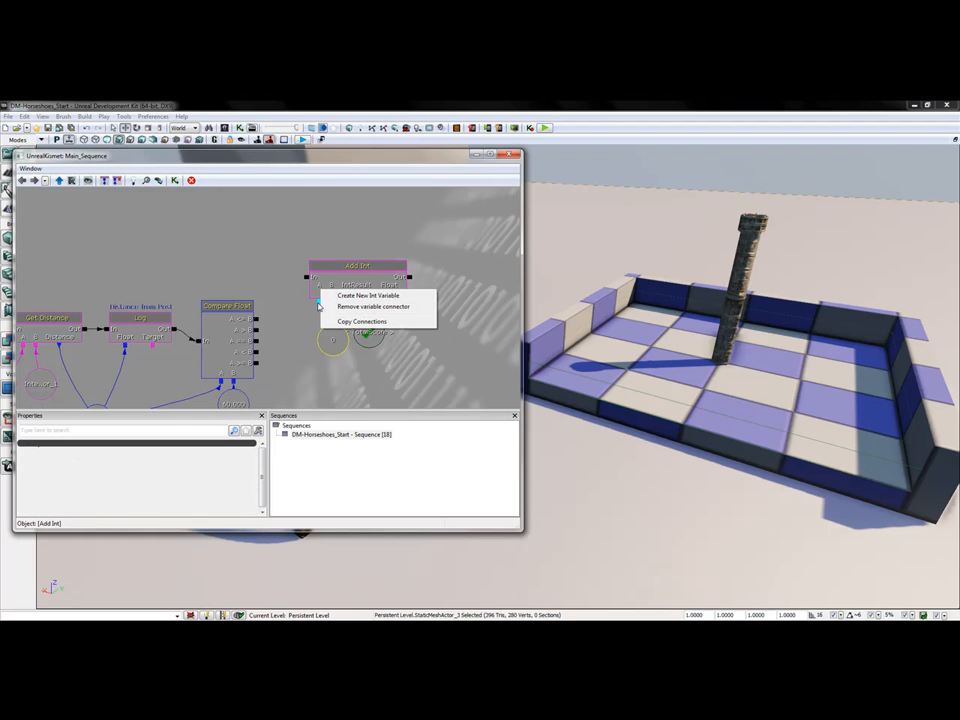
{"action": "left_click", "coordinate": [320, 342]}
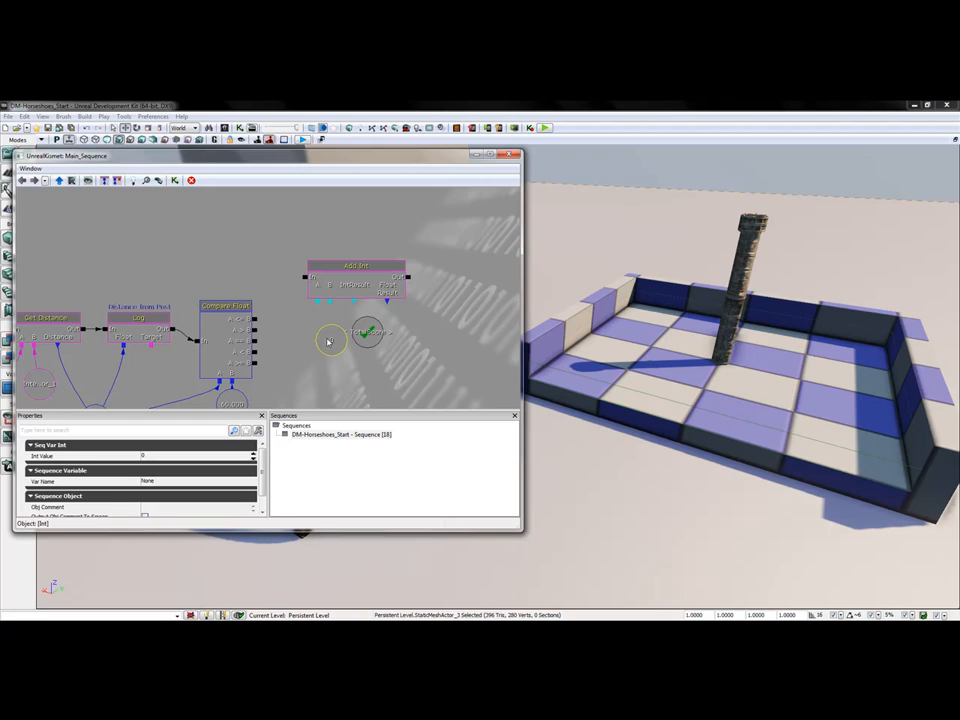
{"action": "left_click", "coordinate": [164, 458]}
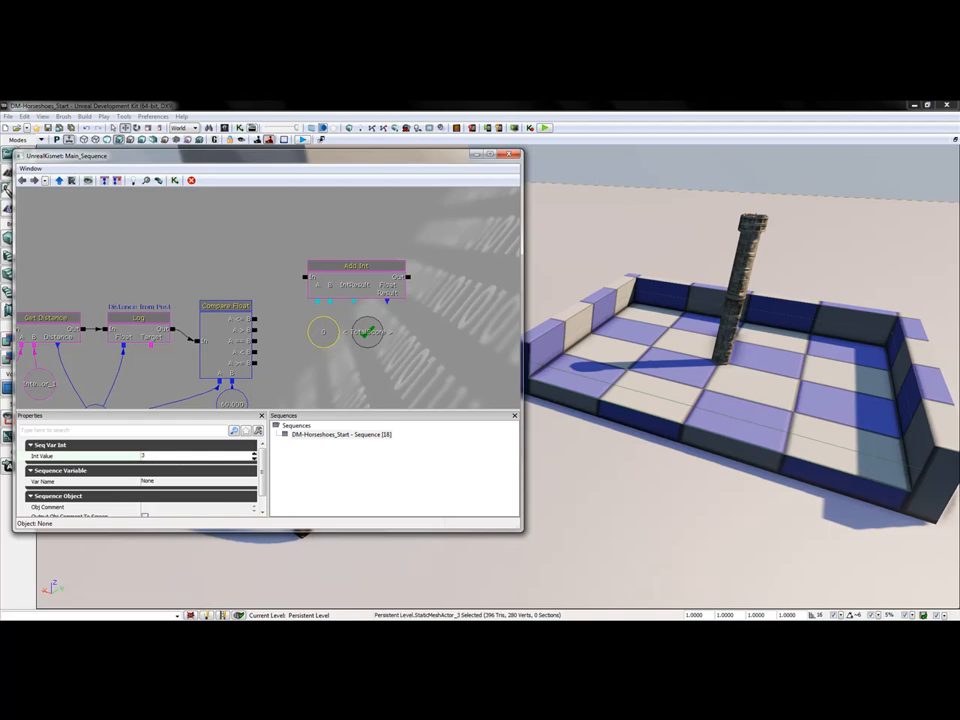
{"action": "key", "text": "Return"}
- Link Add Int's A connector to the int variable 3, and its B and IntResult connectors to the TotalScore named variable
{"action": "mouse_move", "coordinate": [322, 328]}
{"action": "left_mouse_down", "text": "ctrl"}
{"action": "mouse_move", "coordinate": [310, 328]}
{"action": "mouse_move", "coordinate": [317, 322]}
{"action": "left_mouse_up", "text": "ctrl"}
{"action": "left_click", "coordinate": [308, 333]}
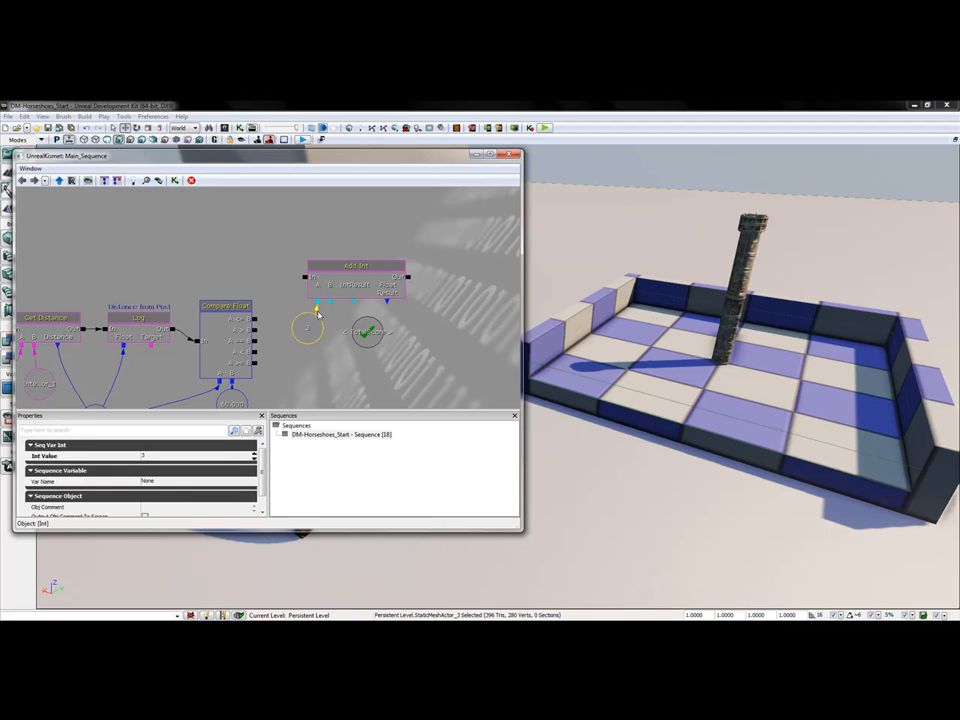
{"action": "left_click_drag", "start_coordinate": [333, 303], "coordinate": [364, 332]}
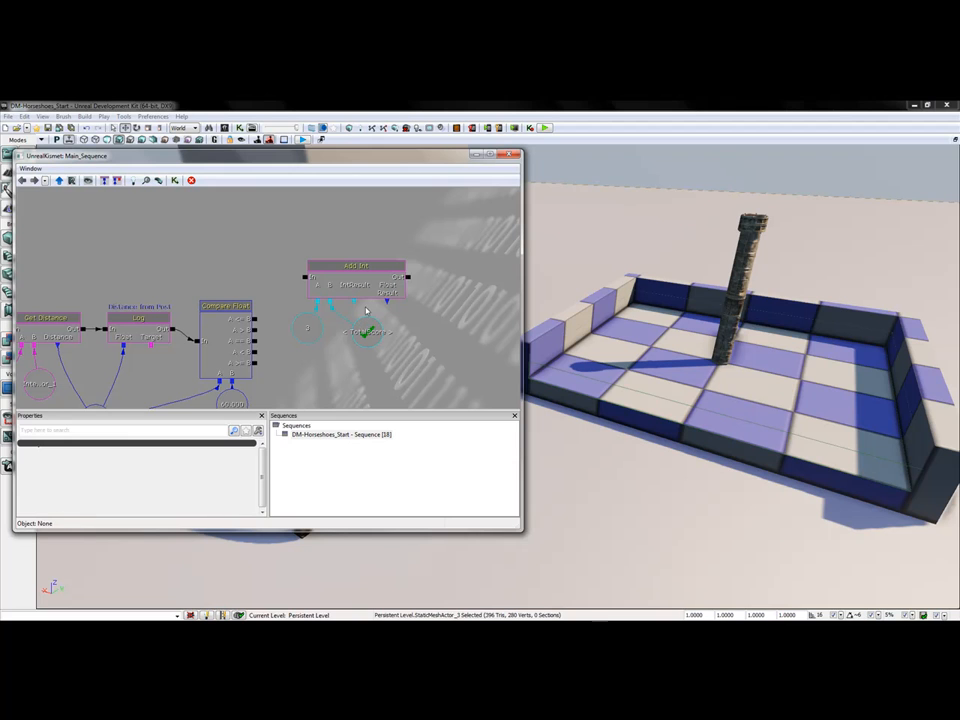
{"action": "left_click", "coordinate": [356, 281]}
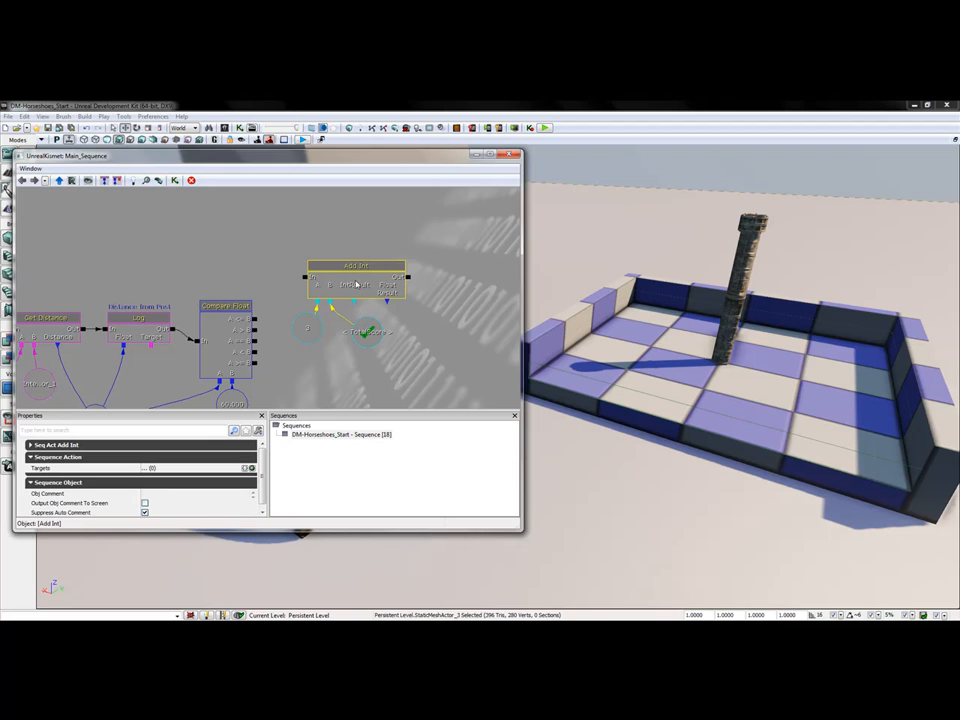
{"action": "left_click", "coordinate": [367, 332]}
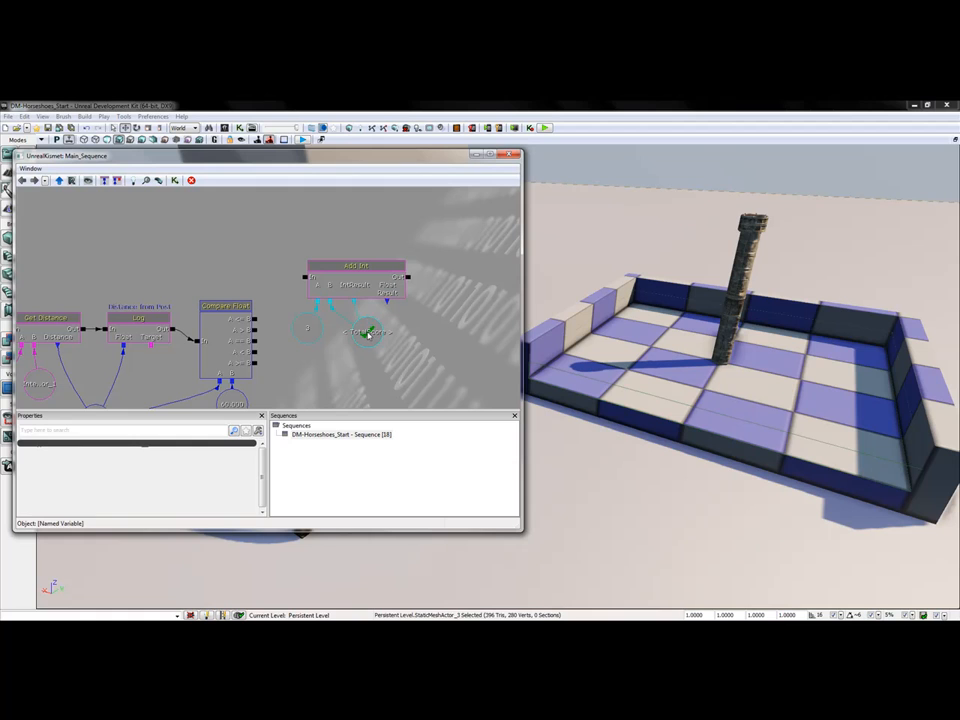
{"action": "left_click_drag", "start_coordinate": [368, 336], "coordinate": [364, 343], "text": "ctrl"}
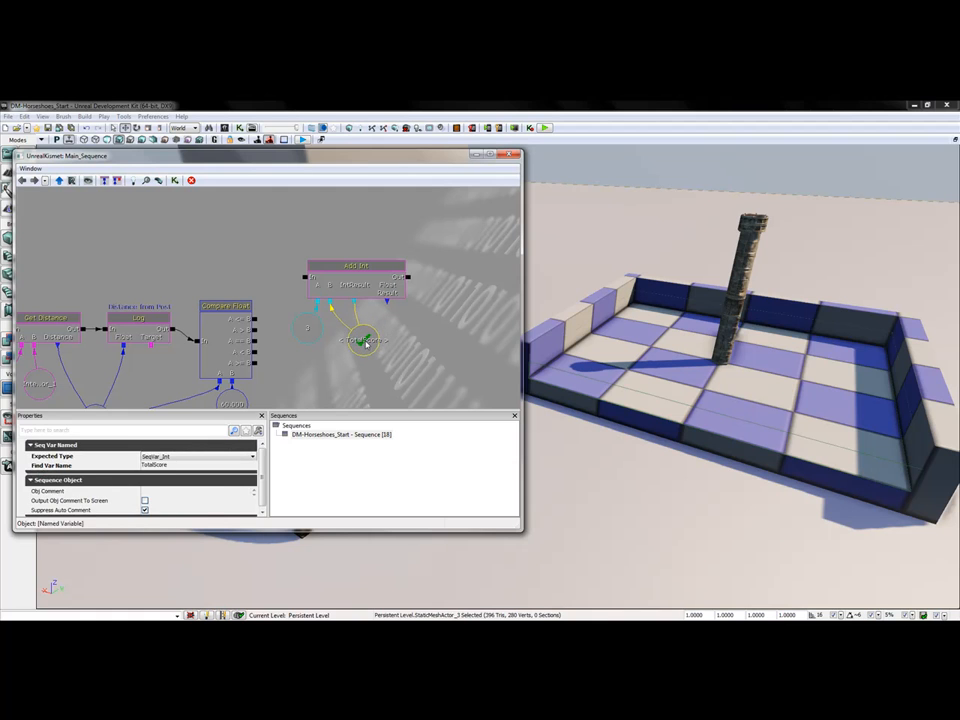
{"action": "left_click", "coordinate": [307, 328]}
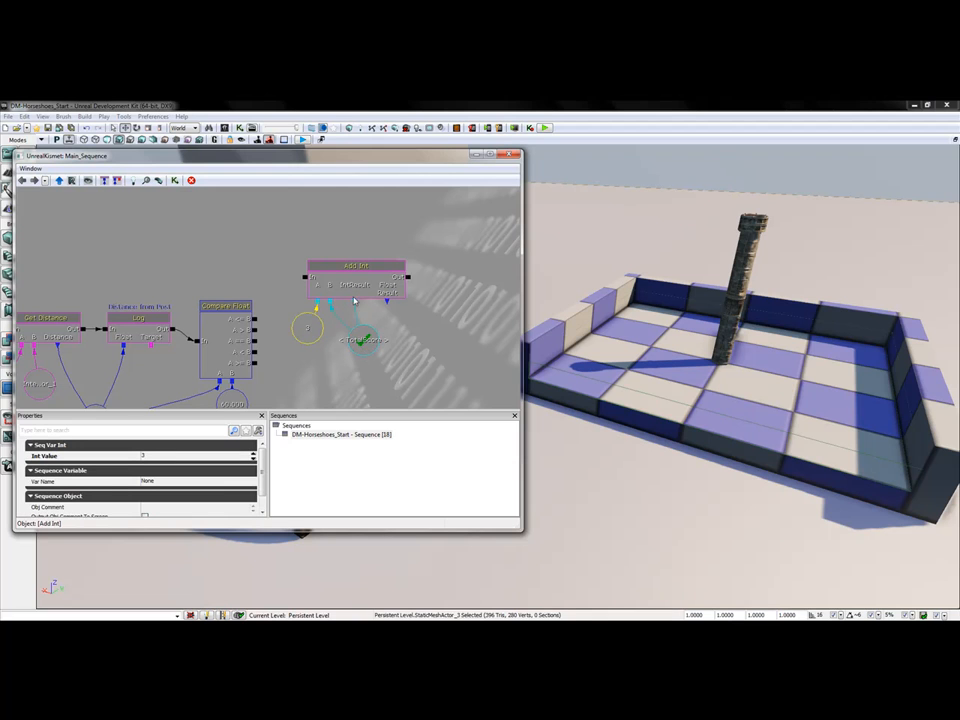
{"action": "left_click", "coordinate": [362, 341]}
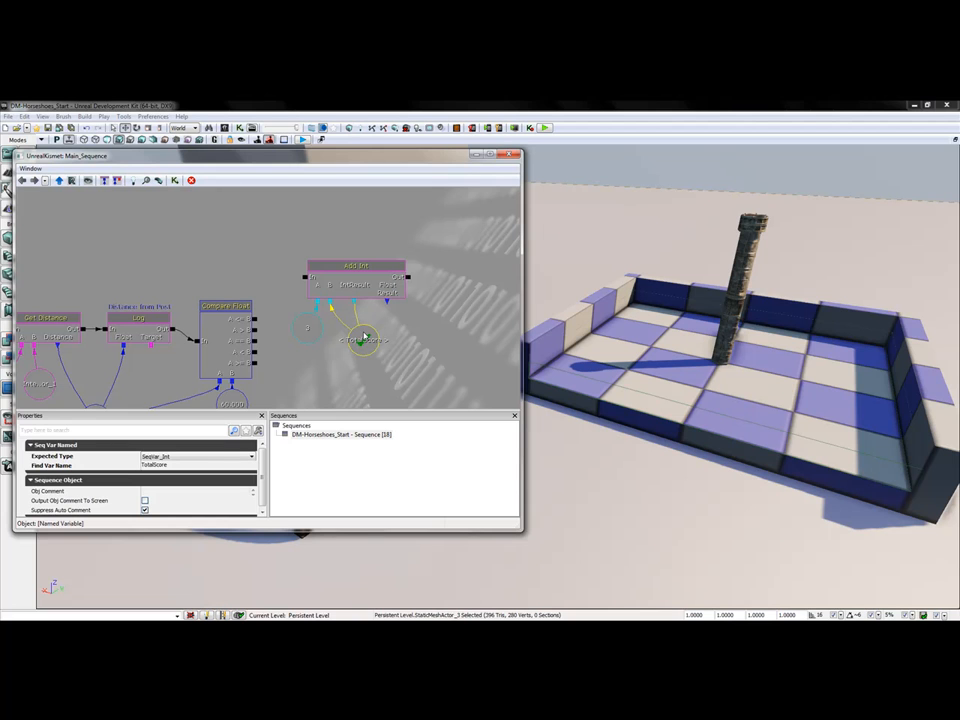
- Add a Play Announcement action with the text "3 Points!" beside Add Int and link Add Int's Out to its In
{"action": "left_click_drag", "start_coordinate": [341, 377], "coordinate": [321, 359]}
{"action": "left_click_drag", "start_coordinate": [429, 309], "coordinate": [313, 313]}
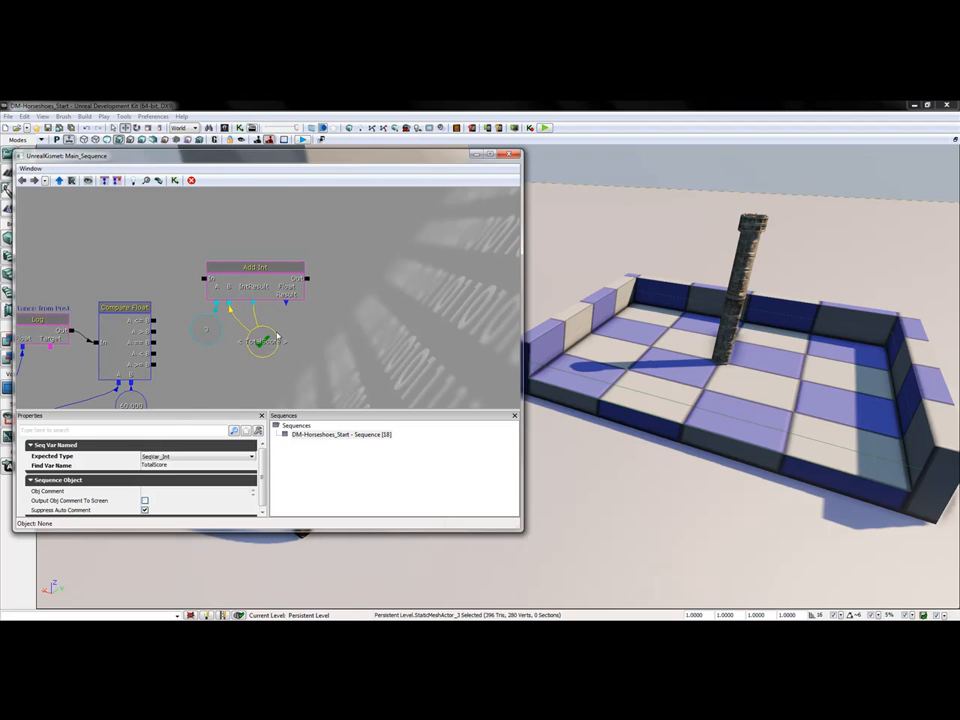
{"action": "right_click", "coordinate": [340, 266]}
{"action": "mouse_move", "coordinate": [364, 275]}
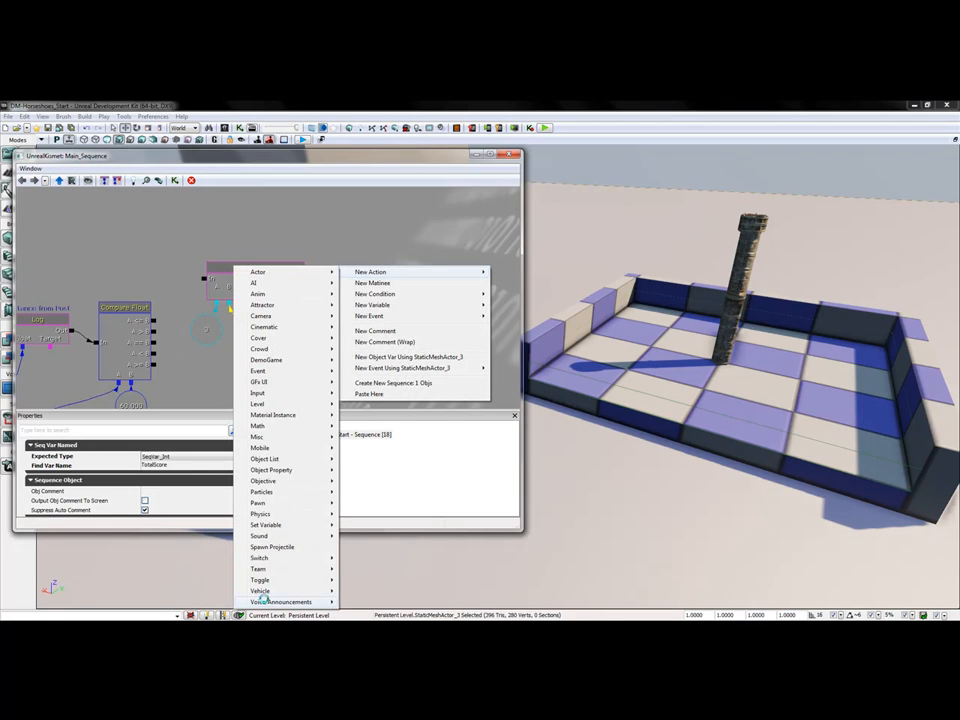
{"action": "mouse_move", "coordinate": [281, 602]}
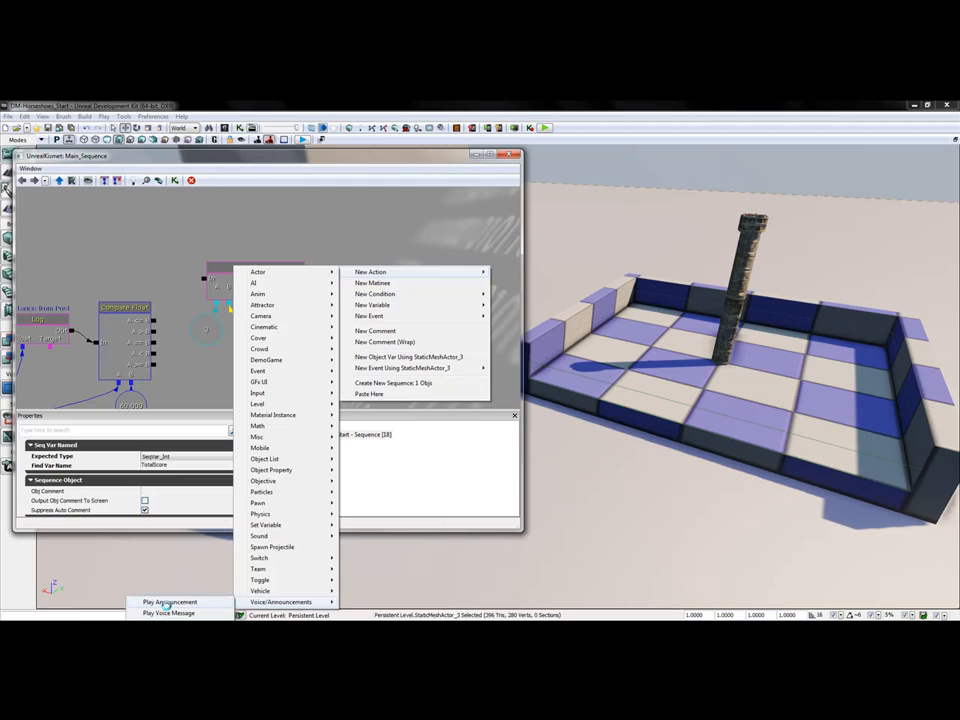
{"action": "left_click", "coordinate": [186, 601]}
{"action": "left_click", "coordinate": [157, 476]}
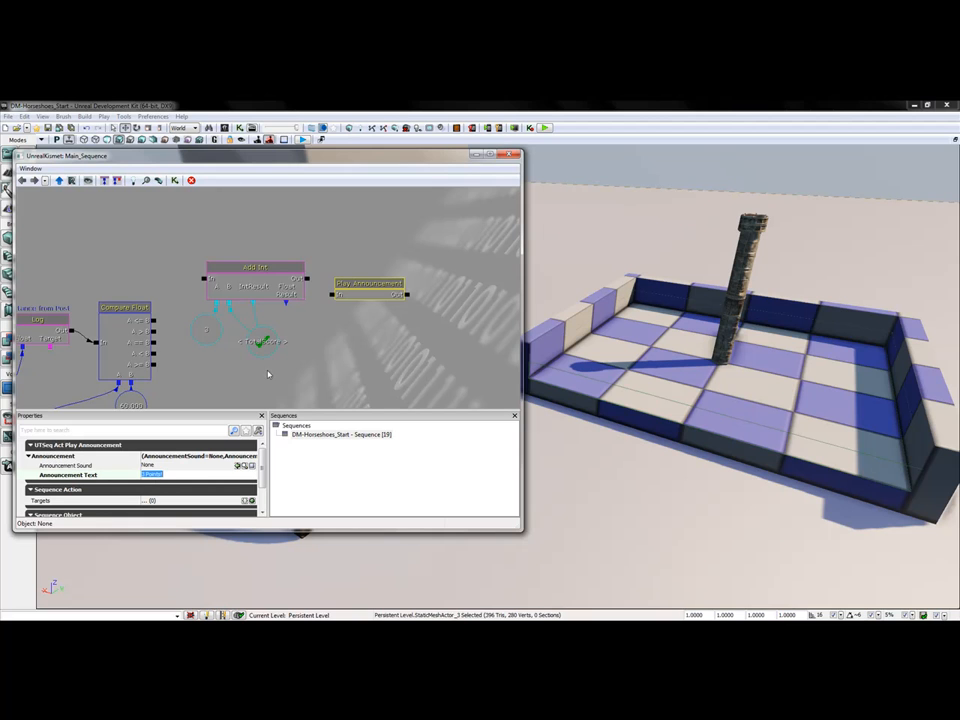
{"action": "left_click_drag", "start_coordinate": [333, 294], "coordinate": [309, 281]}
{"action": "left_click_drag", "start_coordinate": [368, 285], "coordinate": [368, 270]}
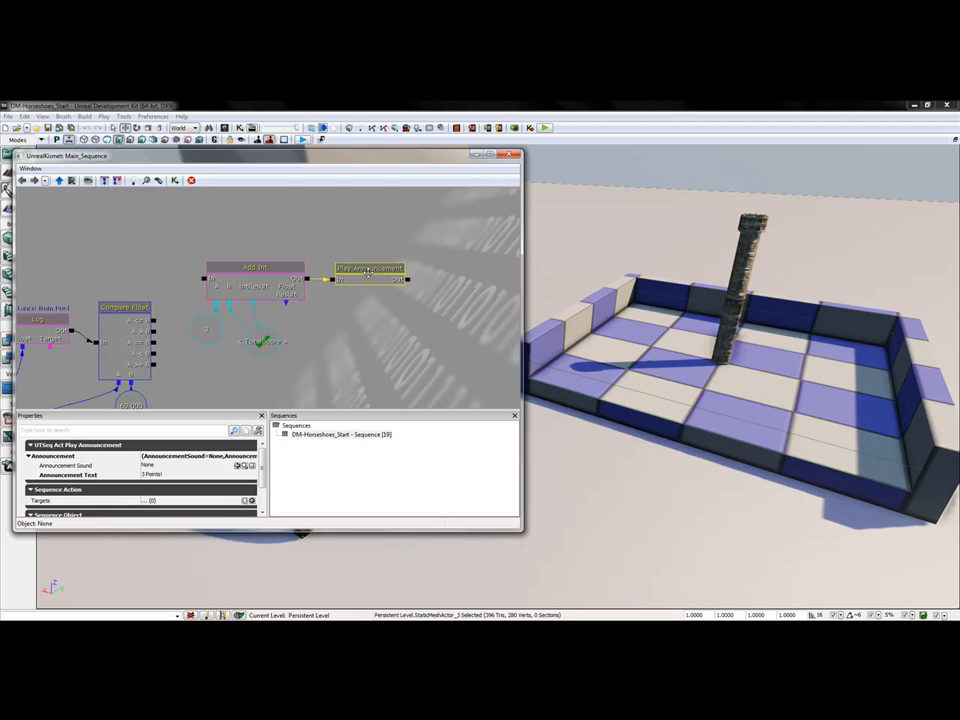
- Add a Log action beyond the Play Announcement action
{"action": "left_click_drag", "start_coordinate": [372, 318], "coordinate": [328, 314]}
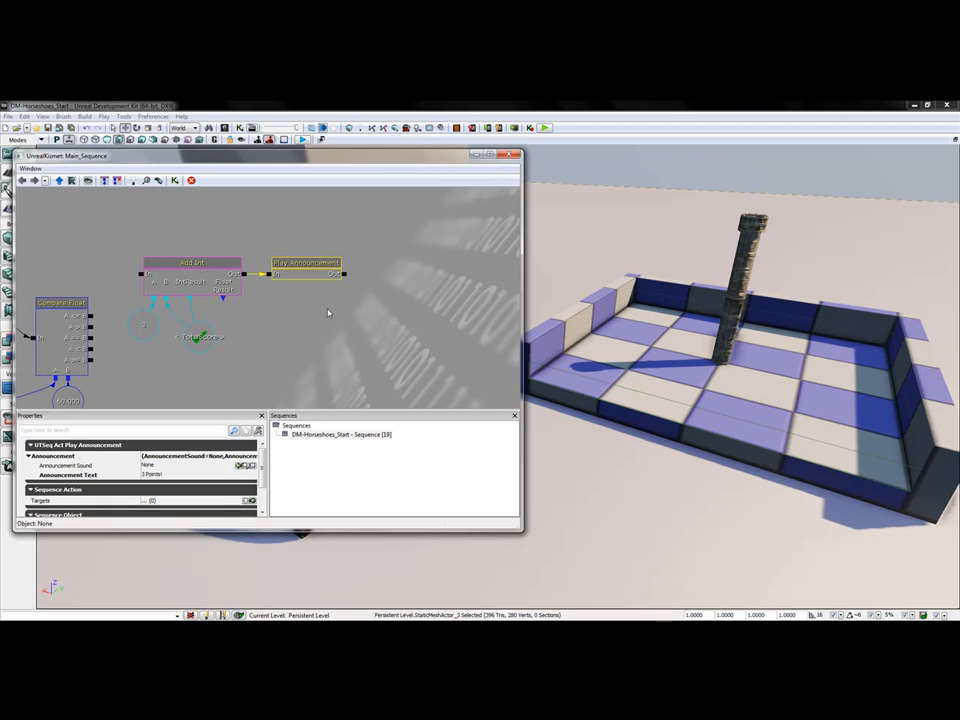
{"action": "right_click", "coordinate": [412, 292]}
{"action": "mouse_move", "coordinate": [422, 298]}
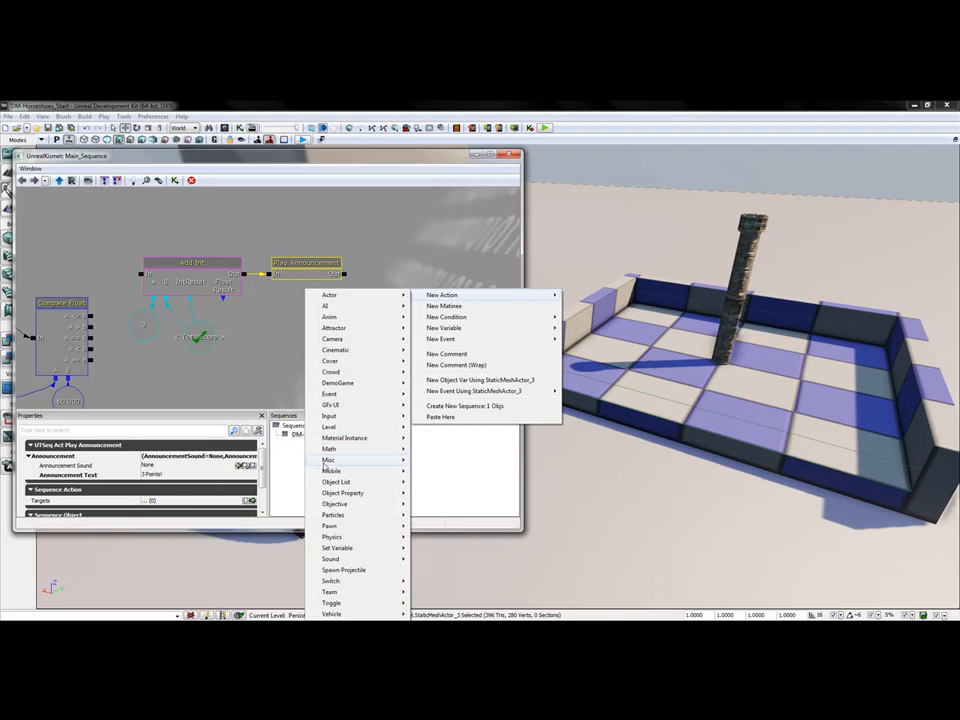
{"action": "mouse_move", "coordinate": [345, 459]}
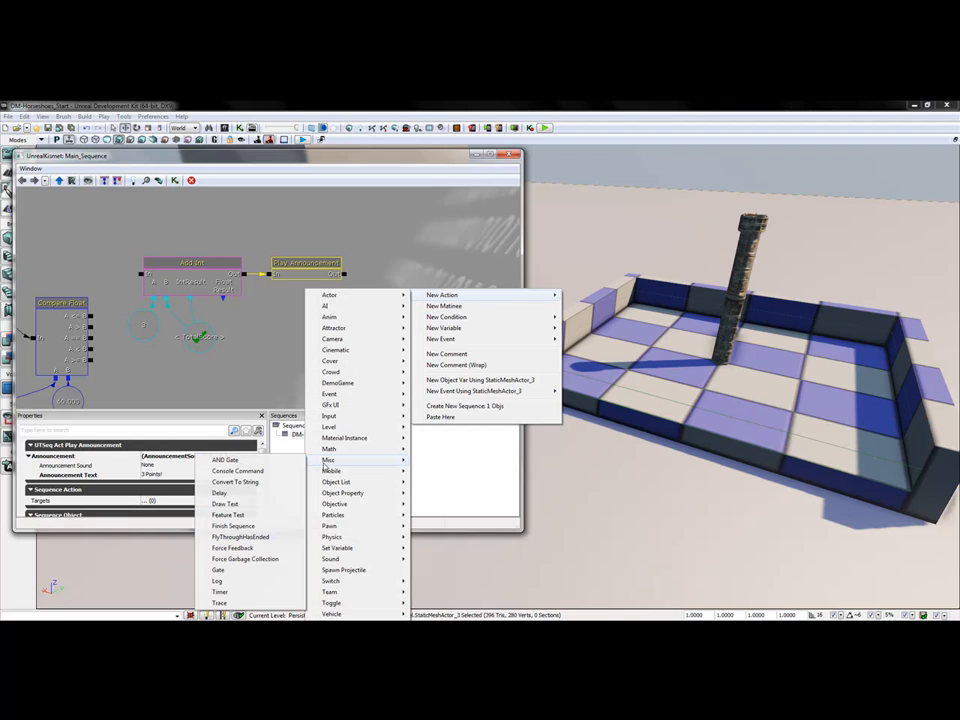
{"action": "left_click", "coordinate": [217, 583]}
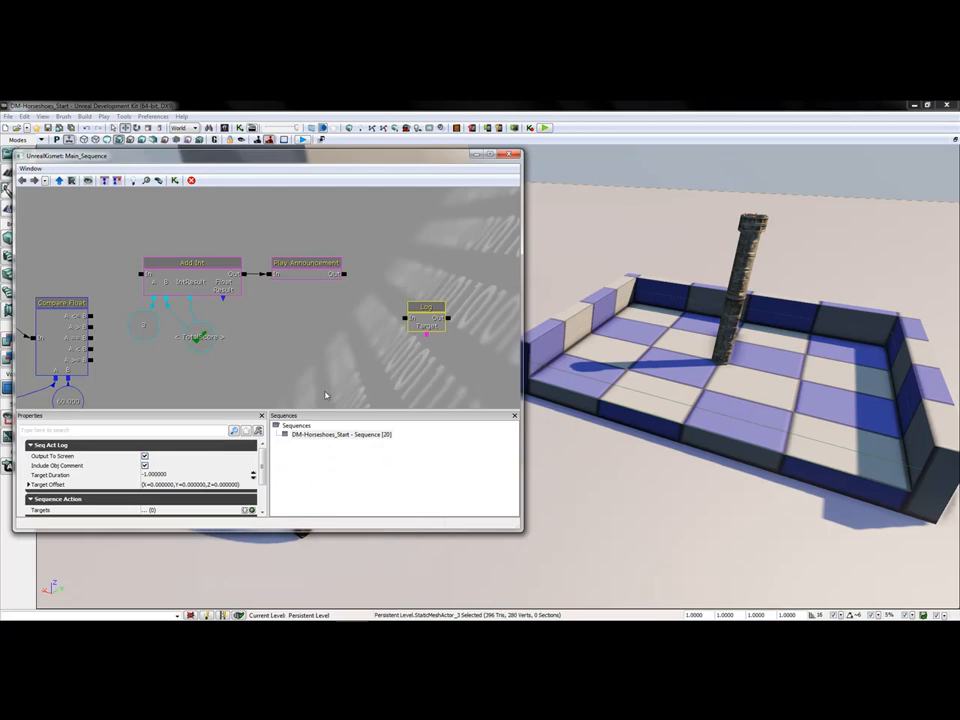
- Expose the new Log's Int variable, link it to TotalScore, and connect Play Announcement's Out to Log's In
{"action": "right_click", "coordinate": [414, 320]}
{"action": "mouse_move", "coordinate": [430, 312]}
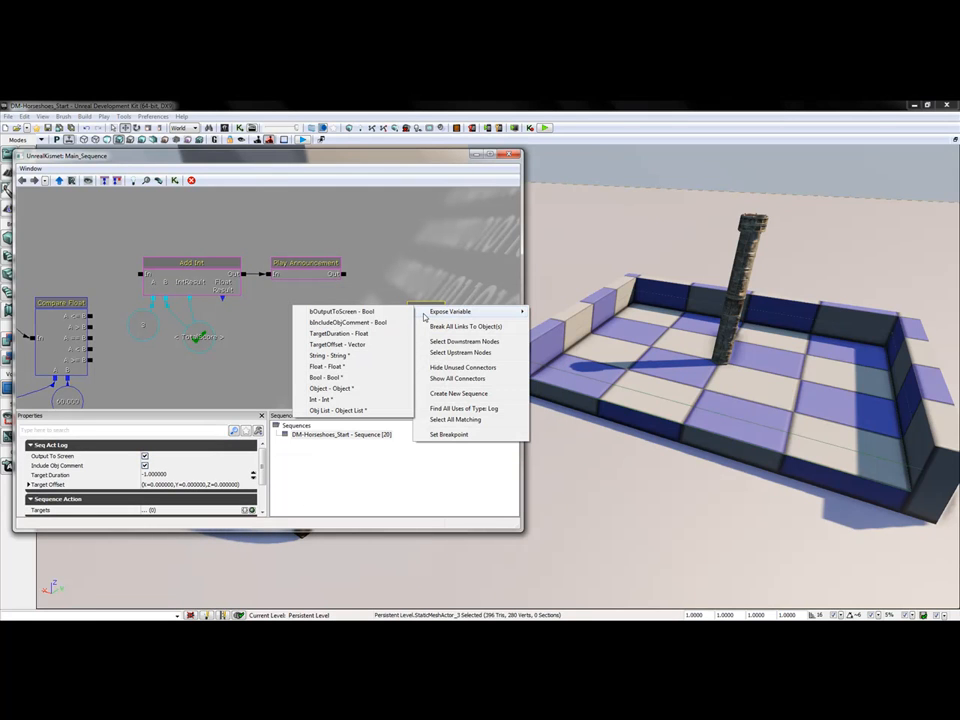
{"action": "left_click", "coordinate": [310, 400]}
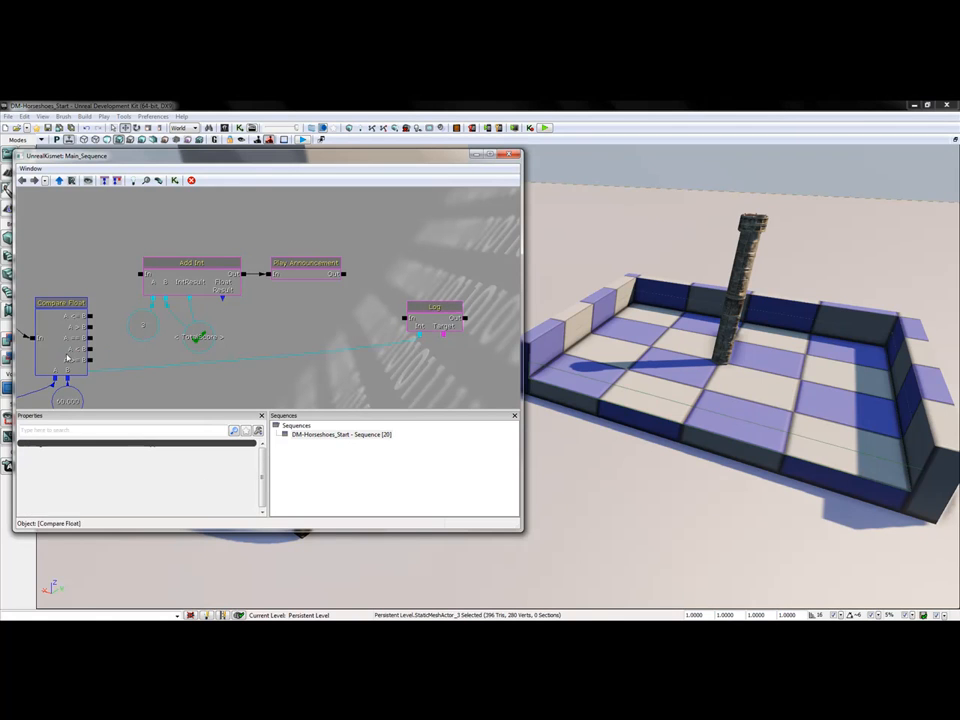
{"action": "mouse_move", "coordinate": [199, 336]}
{"action": "left_mouse_down"}
{"action": "mouse_move", "coordinate": [418, 330]}
{"action": "mouse_move", "coordinate": [394, 283]}
{"action": "mouse_move", "coordinate": [363, 276]}
{"action": "left_mouse_up"}
{"action": "left_click", "coordinate": [362, 280]}
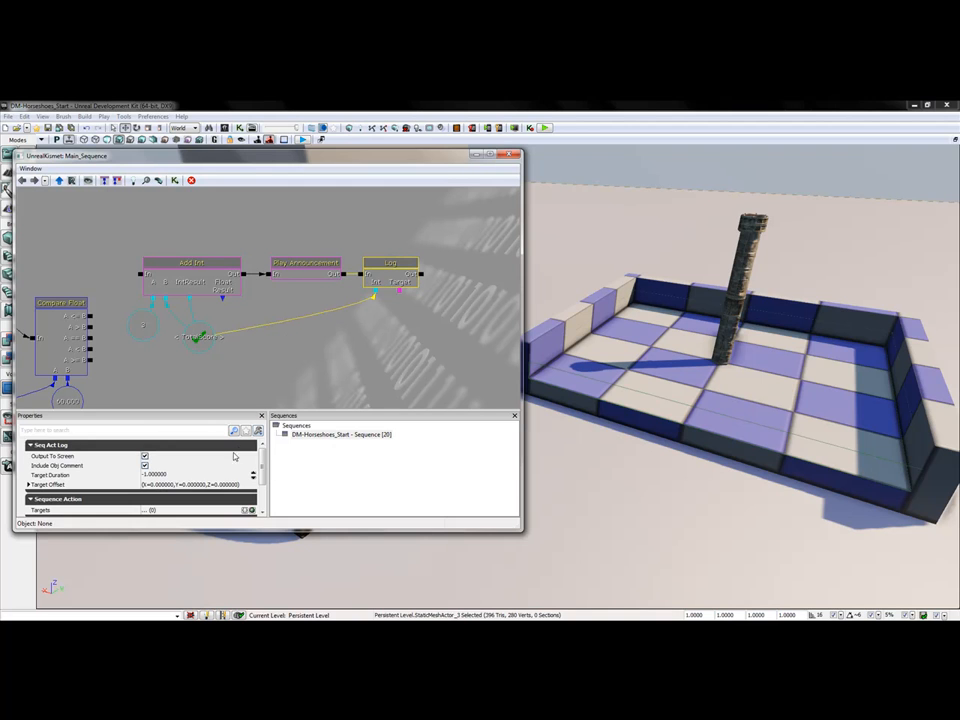
- Set the new Log action's object comment to TotalScore
{"action": "scroll", "coordinate": [263, 476], "scroll_direction": "down", "scroll_amount": 1}
{"action": "left_click_drag", "start_coordinate": [263, 476], "coordinate": [265, 499]}
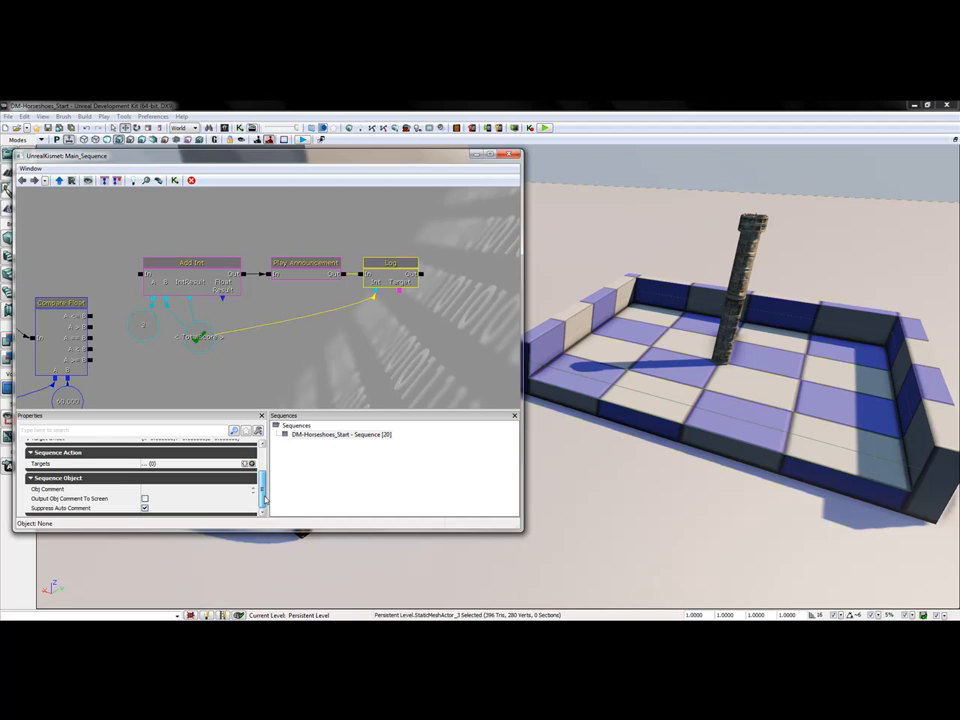
{"action": "left_click", "coordinate": [163, 490]}
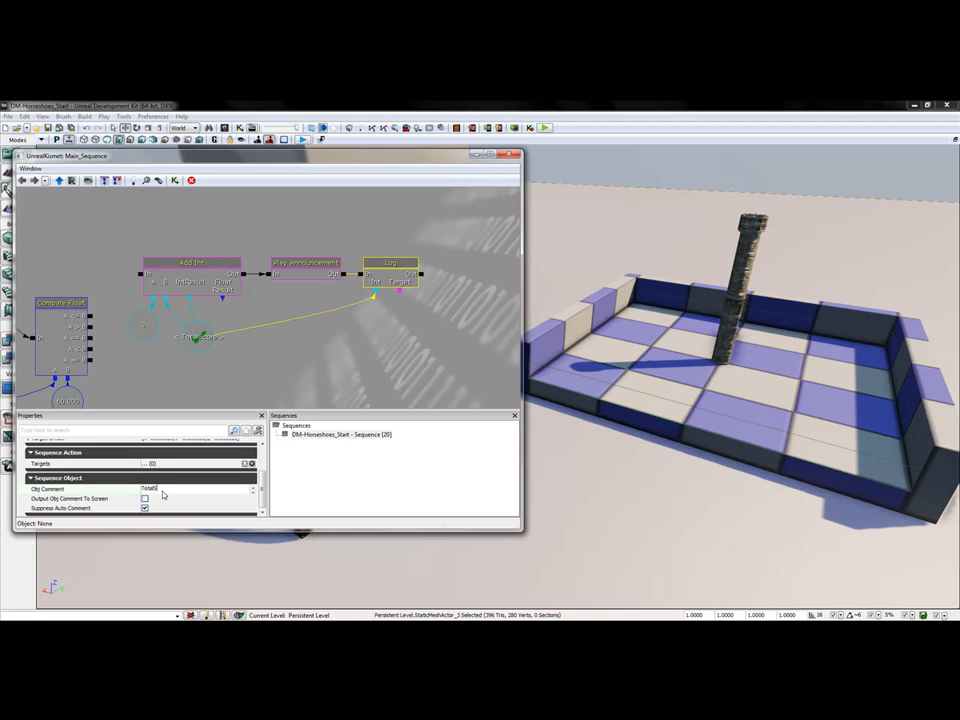
{"action": "type", "text": "TotalScore"}
{"action": "key", "text": "Return"}
- Link the Compare Float's A <= B output to Add Int's In
{"action": "scroll", "coordinate": [332, 386], "scroll_direction": "down", "scroll_amount": 3}
{"action": "left_click_drag", "start_coordinate": [364, 356], "coordinate": [364, 344]}
{"action": "scroll", "coordinate": [300, 330], "scroll_direction": "up", "scroll_amount": 3}
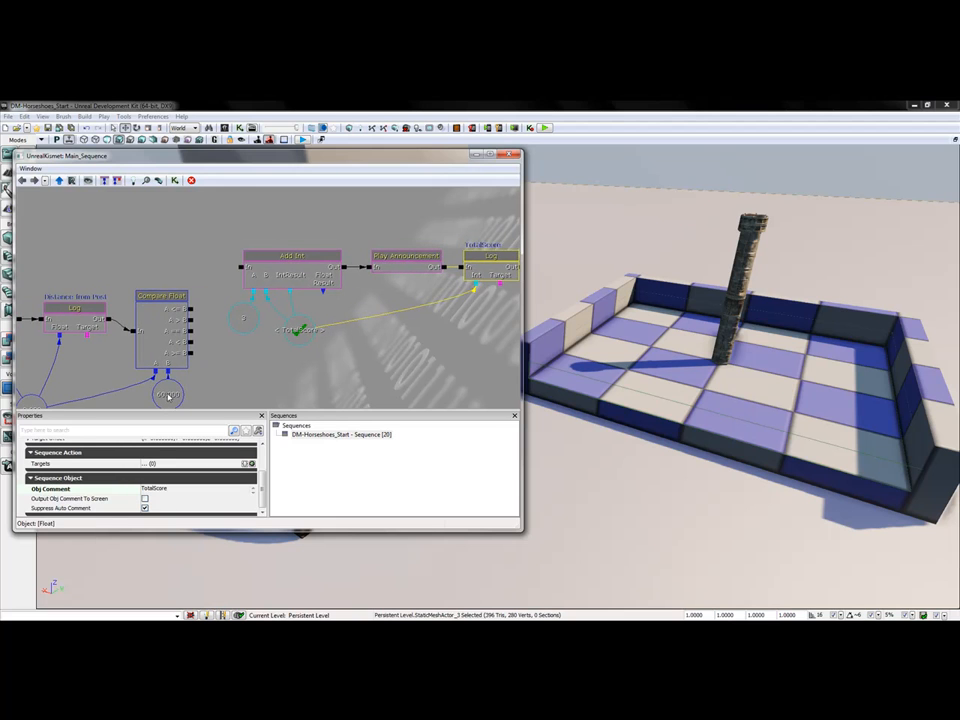
{"action": "left_click", "coordinate": [167, 396]}
{"action": "left_click_drag", "start_coordinate": [122, 360], "coordinate": [119, 346]}
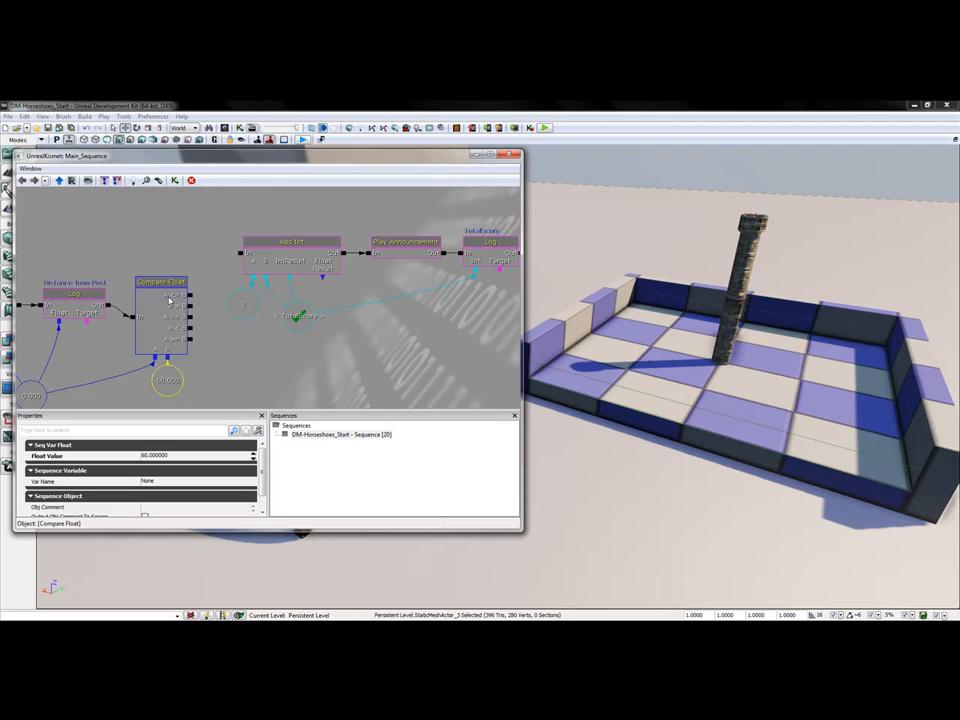
{"action": "left_click", "coordinate": [220, 358]}
{"action": "left_click_drag", "start_coordinate": [220, 358], "coordinate": [192, 372]}
- Move Play Announcement and the TotalScore Log closer to Add Int, and reposition the TotalScore and 3 variables beneath it
{"action": "left_click", "coordinate": [360, 259]}
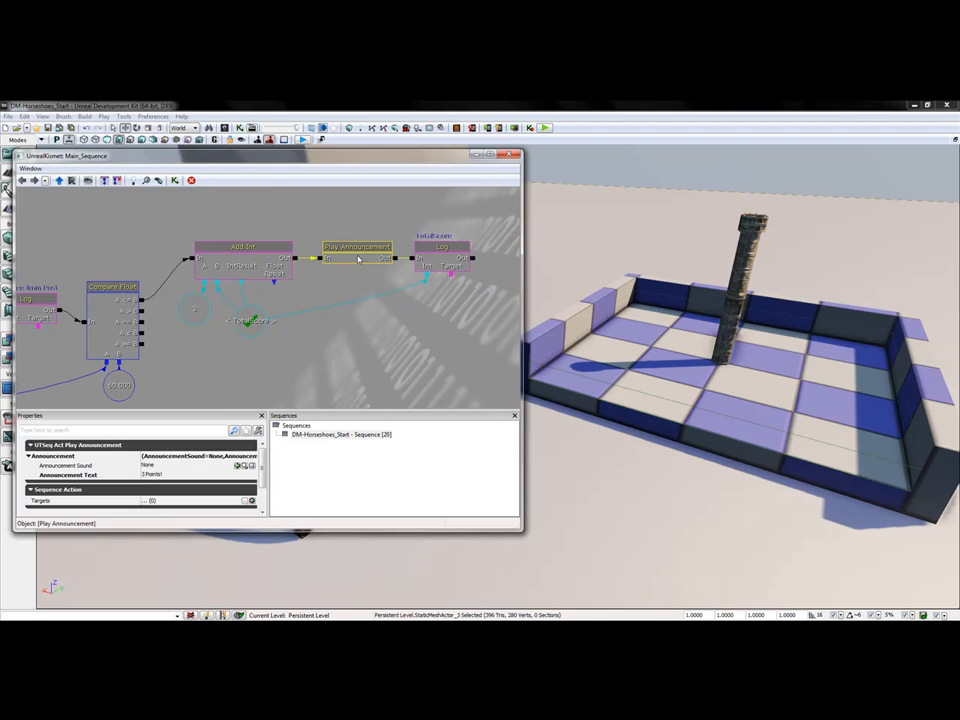
{"action": "left_click", "coordinate": [438, 250], "text": "ctrl"}
{"action": "left_click_drag", "start_coordinate": [380, 248], "coordinate": [368, 251], "text": "ctrl"}
{"action": "left_click", "coordinate": [251, 321]}
{"action": "left_click_drag", "start_coordinate": [251, 321], "coordinate": [274, 313], "text": "ctrl"}
{"action": "left_click", "coordinate": [186, 321]}
{"action": "left_click_drag", "start_coordinate": [186, 321], "coordinate": [210, 324], "text": "ctrl"}
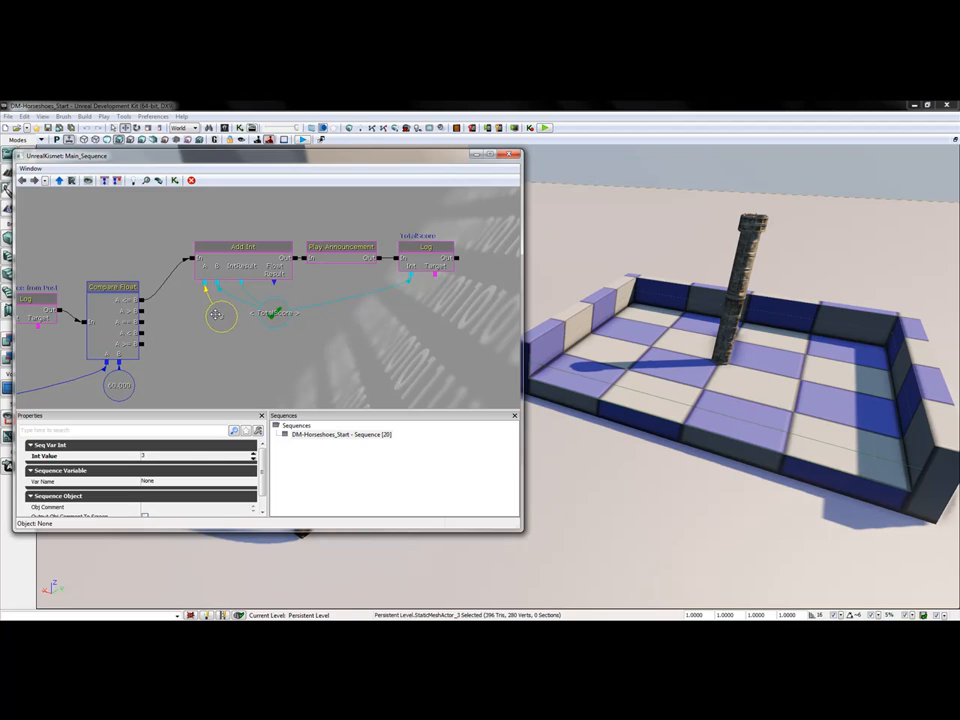
- Add a second Compare Float condition below the Add Int group
{"action": "left_click_drag", "start_coordinate": [125, 264], "coordinate": [155, 217]}
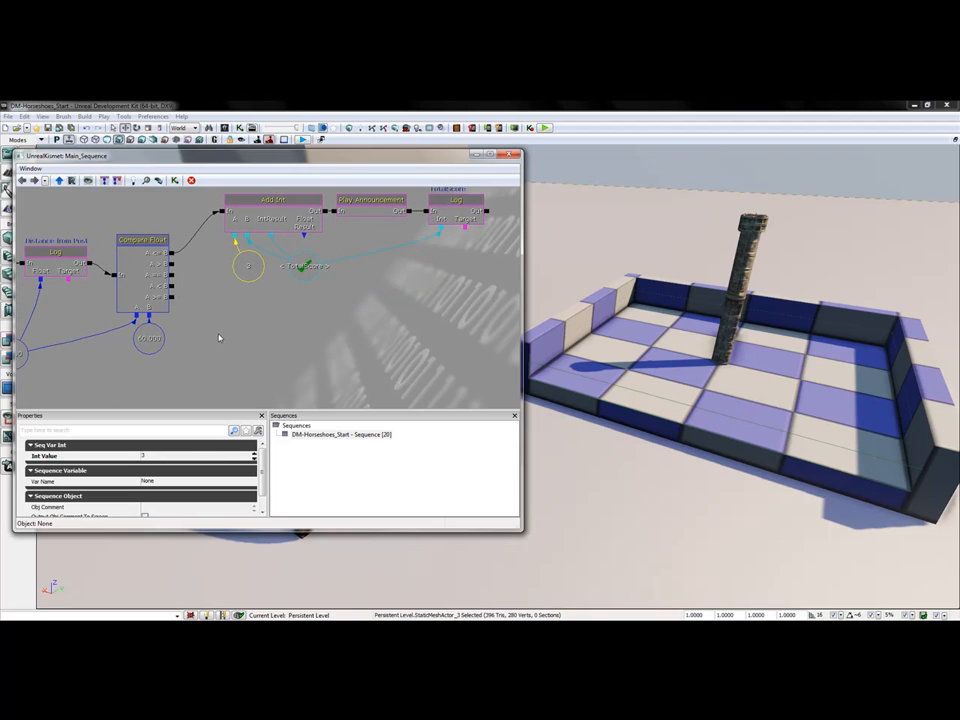
{"action": "right_click", "coordinate": [223, 318]}
{"action": "mouse_move", "coordinate": [258, 344]}
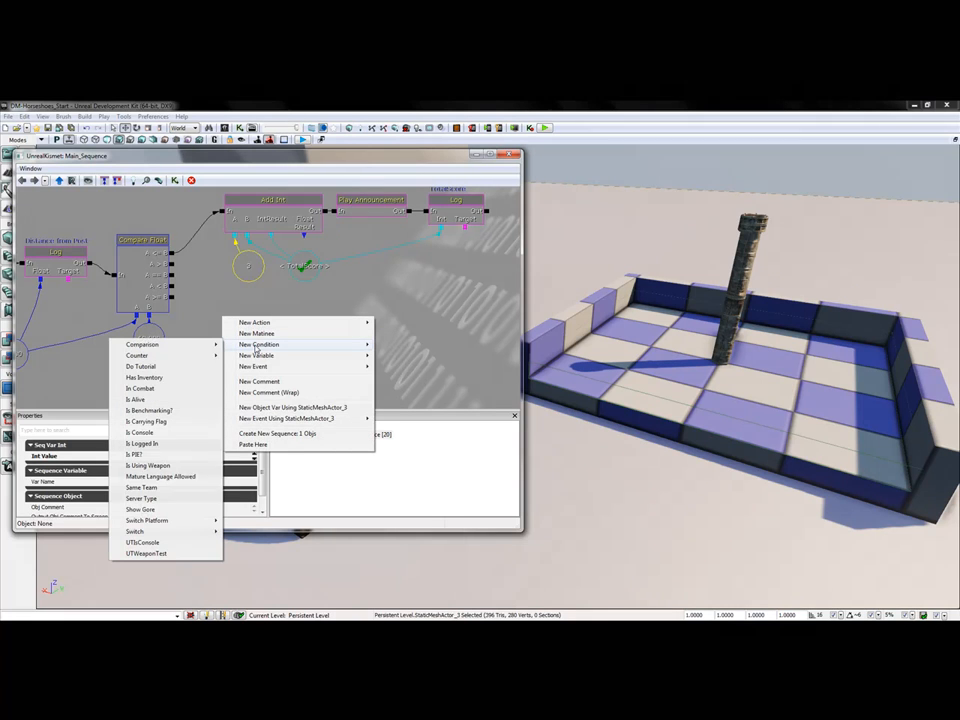
{"action": "mouse_move", "coordinate": [150, 349]}
{"action": "left_click", "coordinate": [60, 355]}
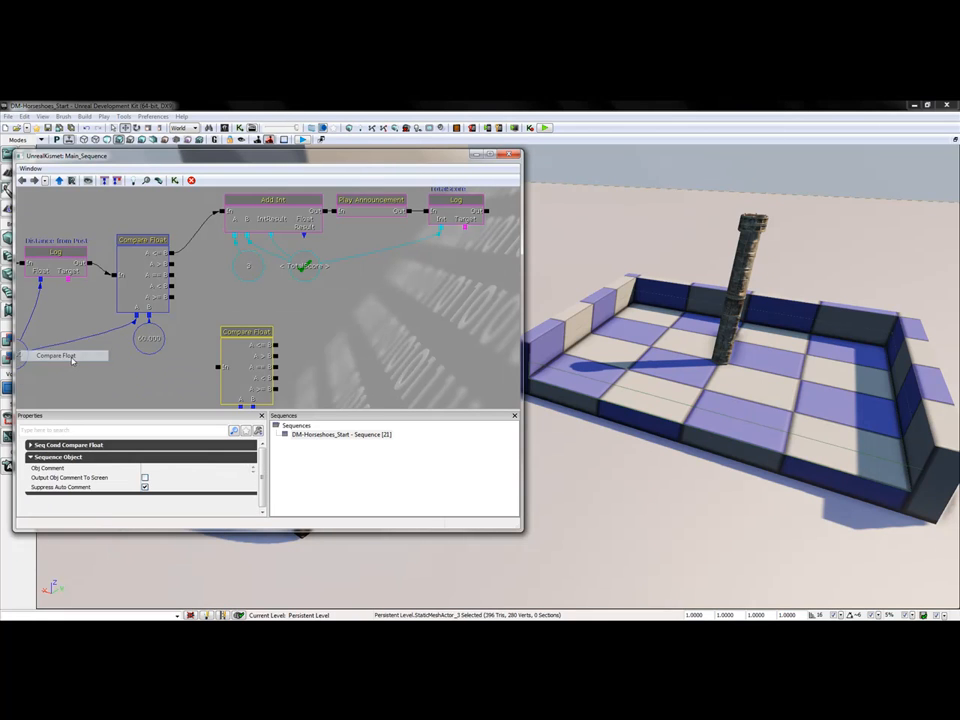
{"action": "left_click_drag", "start_coordinate": [254, 356], "coordinate": [254, 320]}
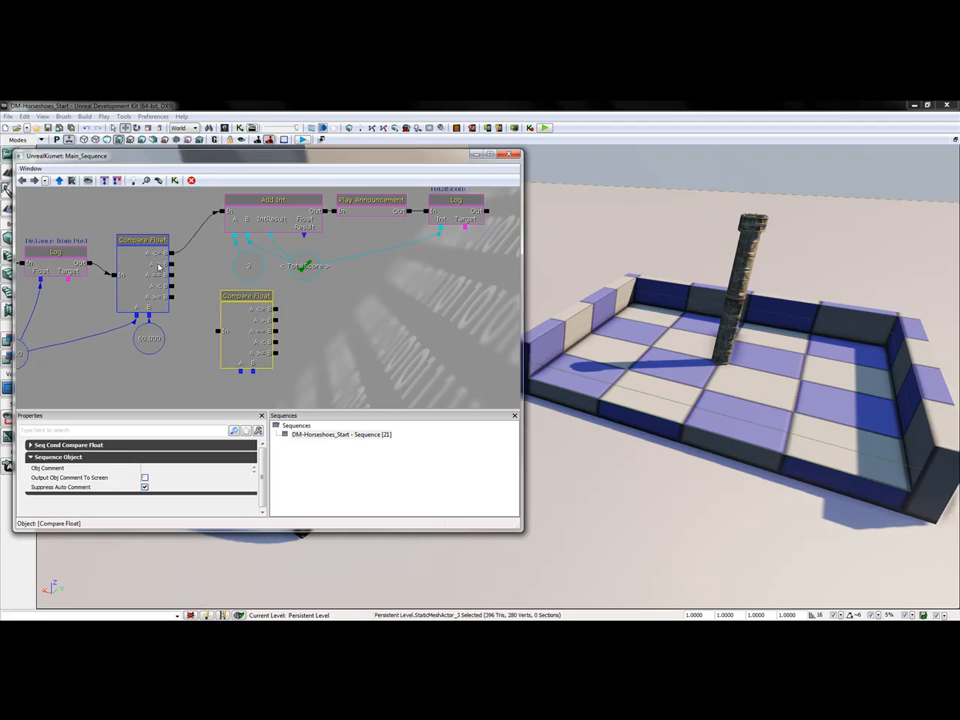
- Link the first Compare Float's A > B output to the second's In, and link the second's A to the distance float variable
{"action": "left_click_drag", "start_coordinate": [172, 266], "coordinate": [219, 331]}
{"action": "left_click", "coordinate": [288, 335]}
{"action": "left_click_drag", "start_coordinate": [288, 335], "coordinate": [213, 353]}
{"action": "left_click_drag", "start_coordinate": [157, 373], "coordinate": [287, 306]}
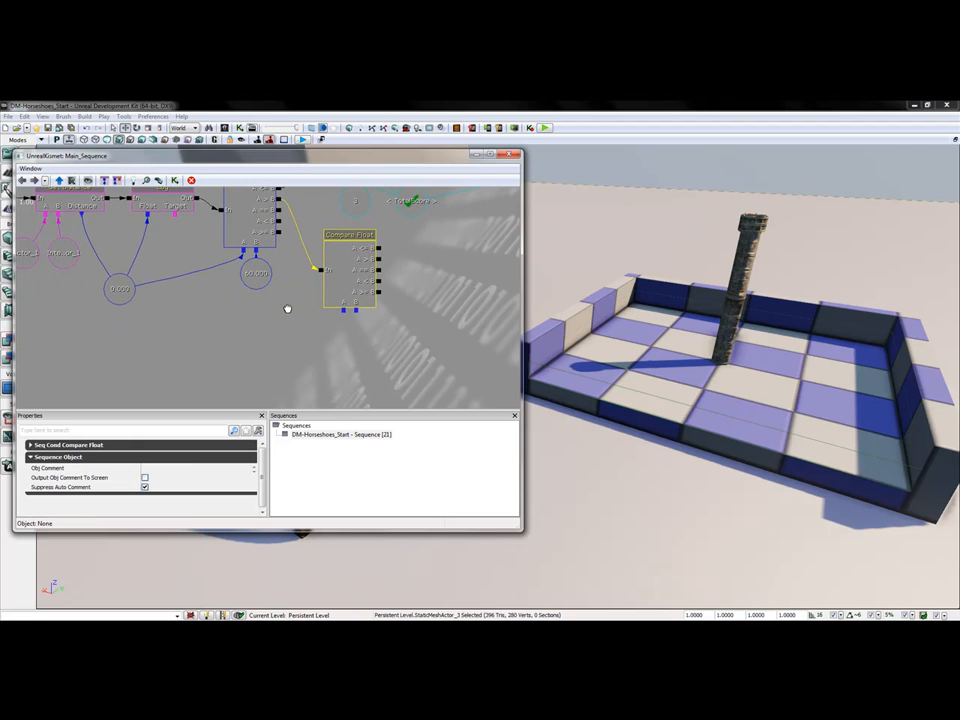
{"action": "left_click_drag", "start_coordinate": [355, 311], "coordinate": [120, 296]}
{"action": "left_click_drag", "start_coordinate": [123, 273], "coordinate": [86, 301]}
- Create a float variable on the second Compare Float's B and set its value to 100
{"action": "right_click", "coordinate": [321, 330]}
{"action": "left_click", "coordinate": [341, 334]}
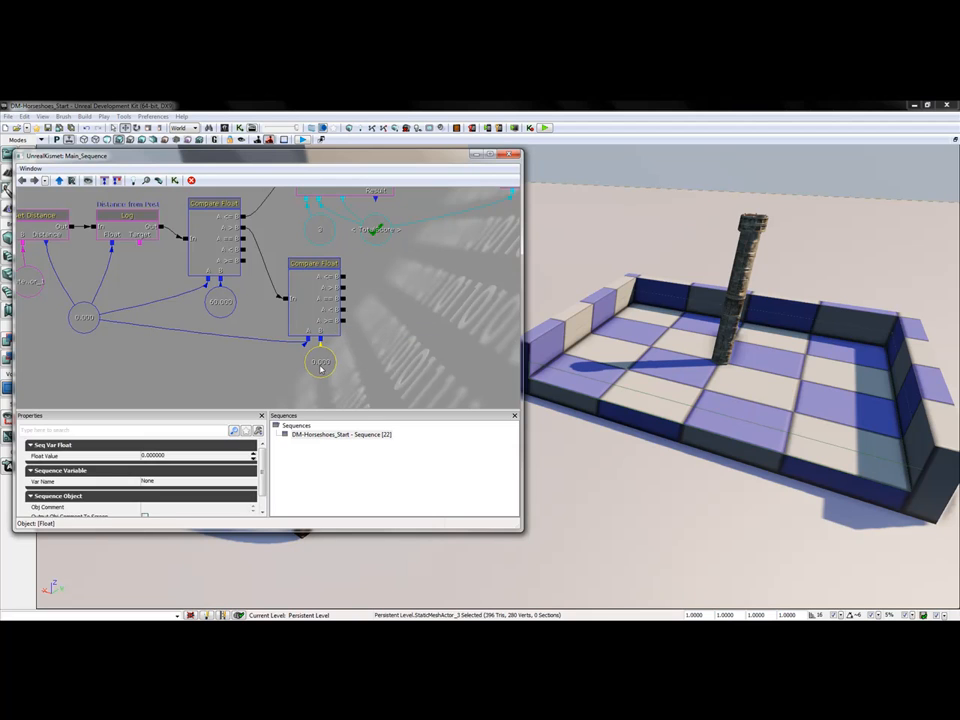
{"action": "left_click", "coordinate": [155, 456]}
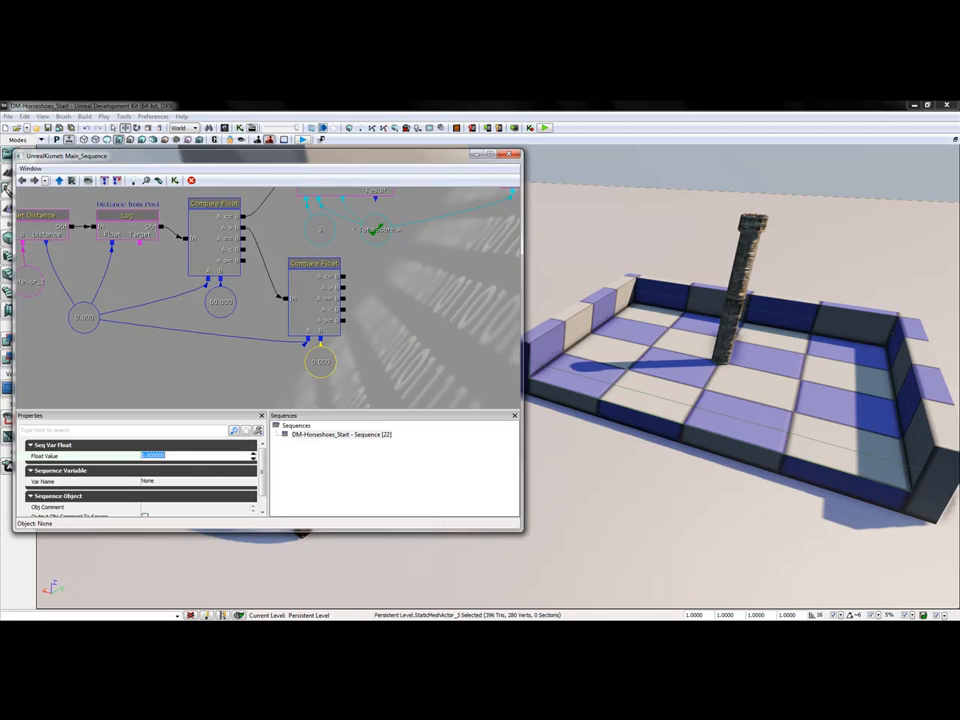
{"action": "type", "text": "100"}
{"action": "key", "text": "Return"}
- Duplicate Add Int and Play Announcement together with their 3 and TotalScore variables
{"action": "left_click_drag", "start_coordinate": [291, 315], "coordinate": [208, 402]}
{"action": "left_click_drag", "start_coordinate": [346, 376], "coordinate": [313, 333]}
{"action": "left_click_drag", "start_coordinate": [240, 262], "coordinate": [222, 299]}
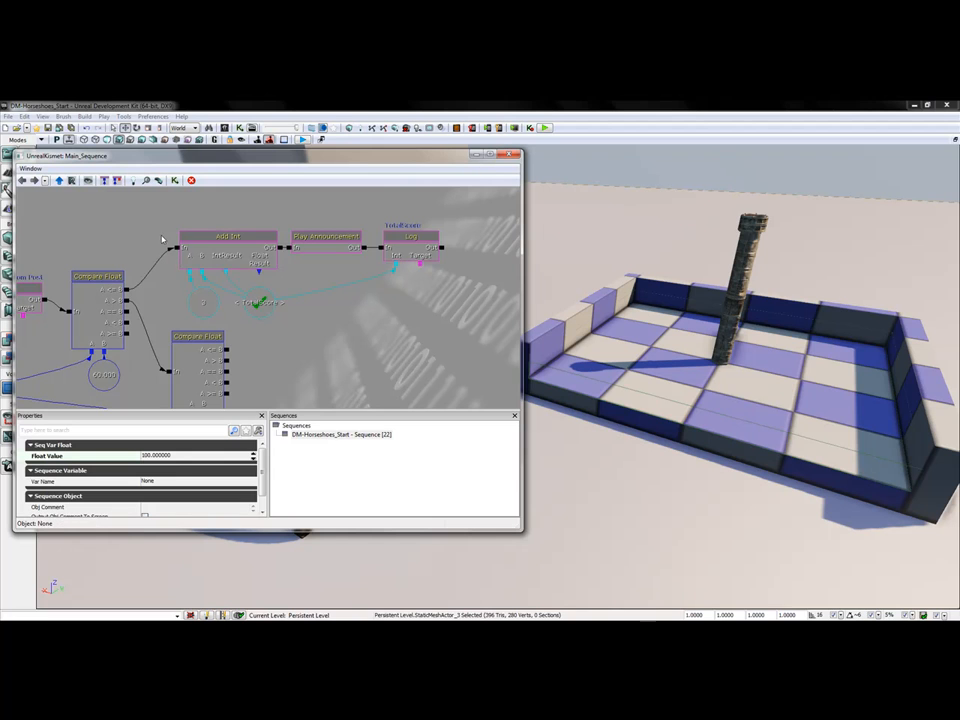
{"action": "left_click_drag", "start_coordinate": [159, 219], "coordinate": [351, 331], "text": "ctrl+alt"}
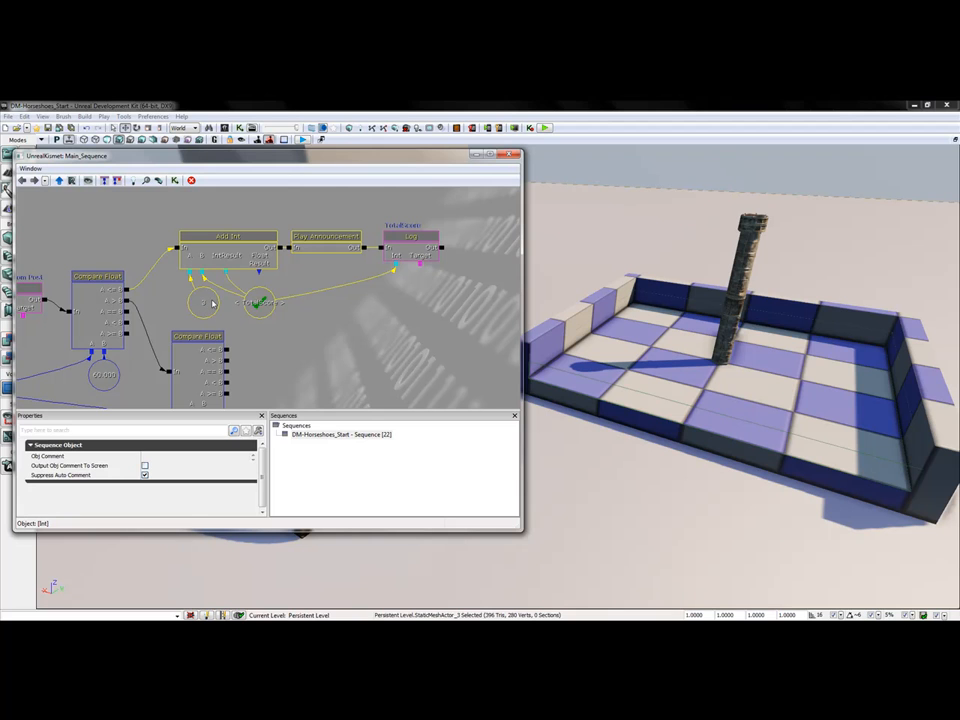
{"action": "key", "text": "ctrl+v"}
{"action": "left_click", "coordinate": [368, 345]}
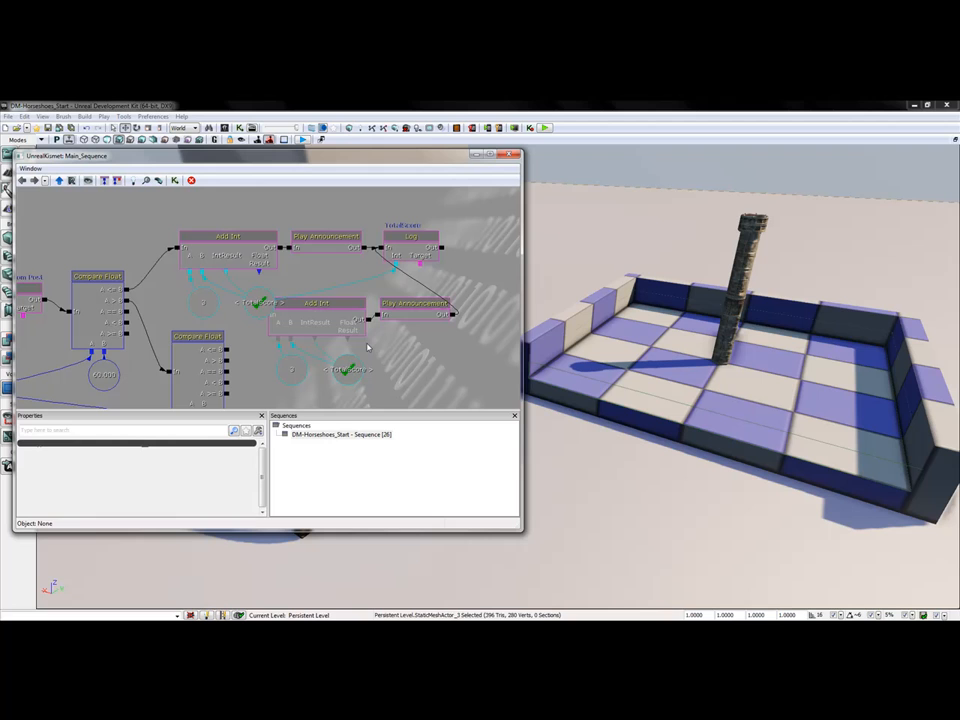
- Place the duplicated group beside the second Compare Float and link that condition's A <= B output to the duplicated Add Int's In
{"action": "left_click", "coordinate": [318, 321], "text": "ctrl"}
{"action": "left_click", "coordinate": [415, 311], "text": "ctrl"}
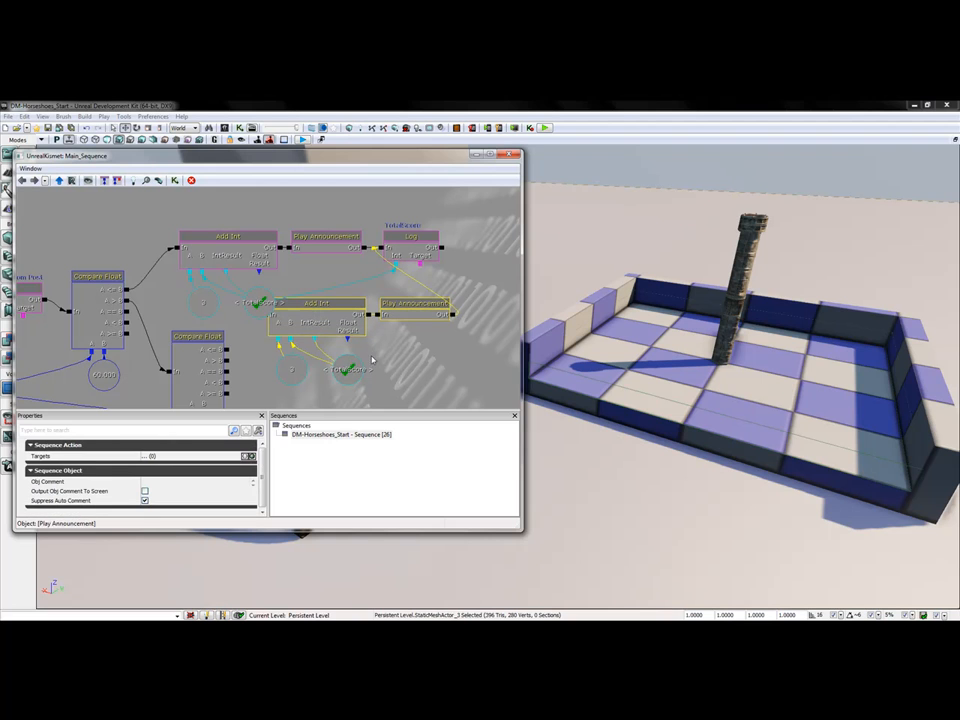
{"action": "left_click", "coordinate": [354, 361], "text": "ctrl"}
{"action": "left_click", "coordinate": [297, 361], "text": "ctrl"}
{"action": "left_click_drag", "start_coordinate": [300, 352], "coordinate": [279, 323], "text": "ctrl"}
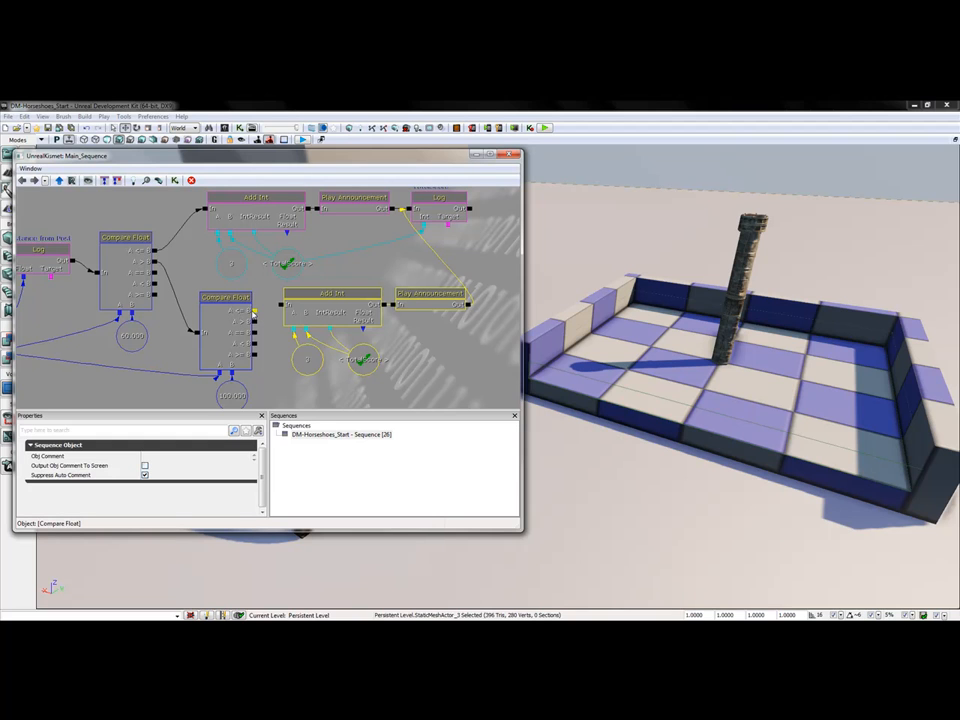
{"action": "left_click_drag", "start_coordinate": [254, 311], "coordinate": [284, 308]}
- Set the duplicated Add Int's Int variable to 2 and edit the duplicated Play Announcement's text to match
{"action": "left_click_drag", "start_coordinate": [272, 361], "coordinate": [263, 342]}
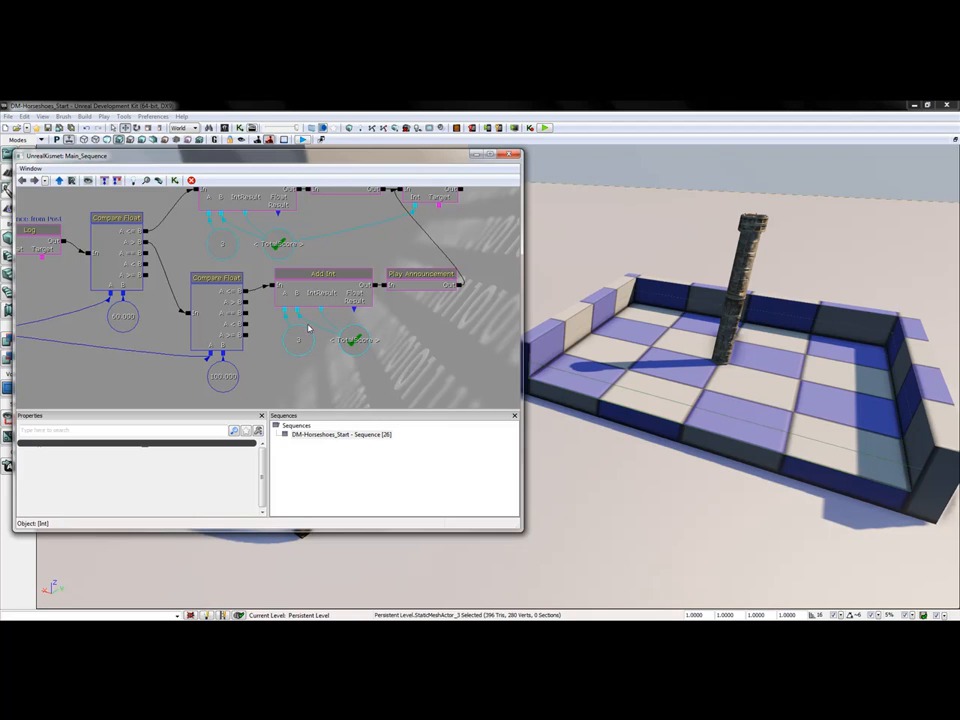
{"action": "left_click", "coordinate": [300, 341]}
{"action": "left_click", "coordinate": [150, 456]}
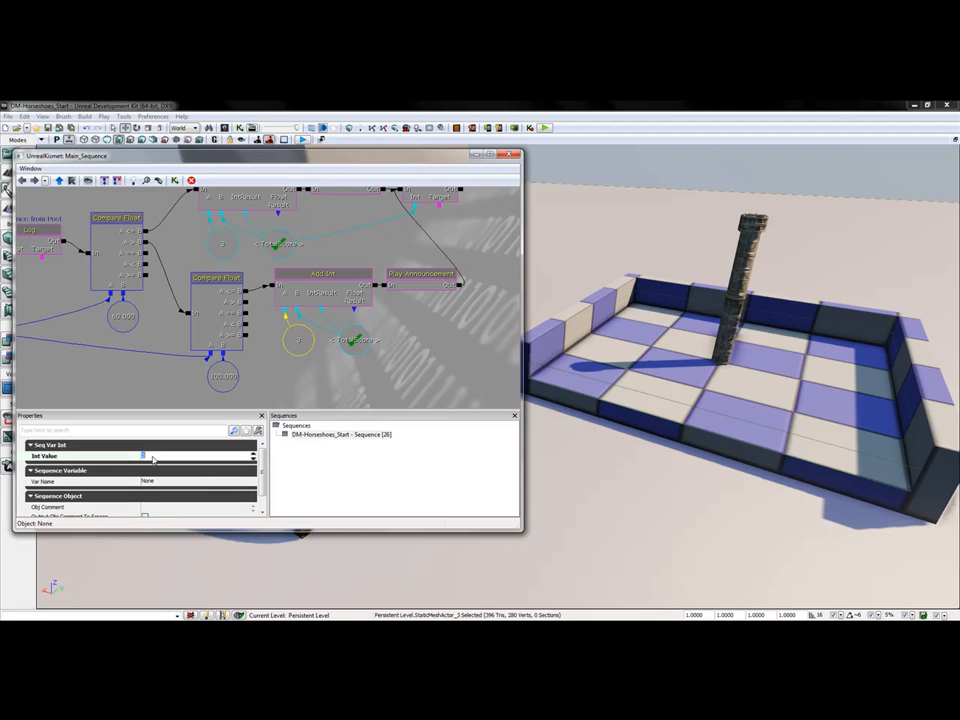
{"action": "type", "text": "2"}
{"action": "left_click", "coordinate": [420, 274]}
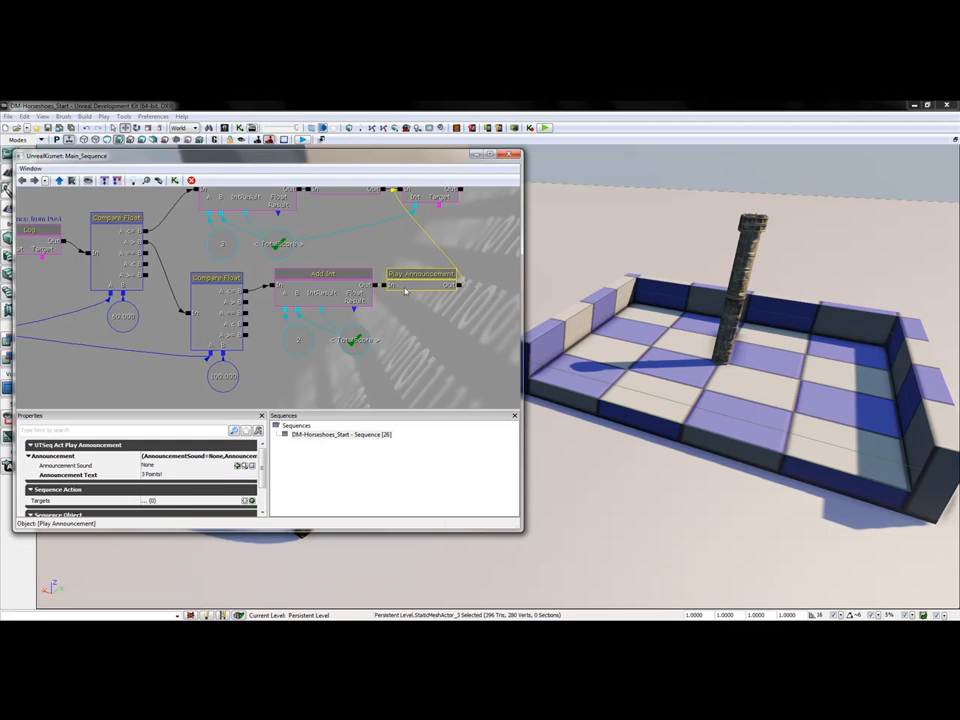
{"action": "left_click", "coordinate": [150, 474]}
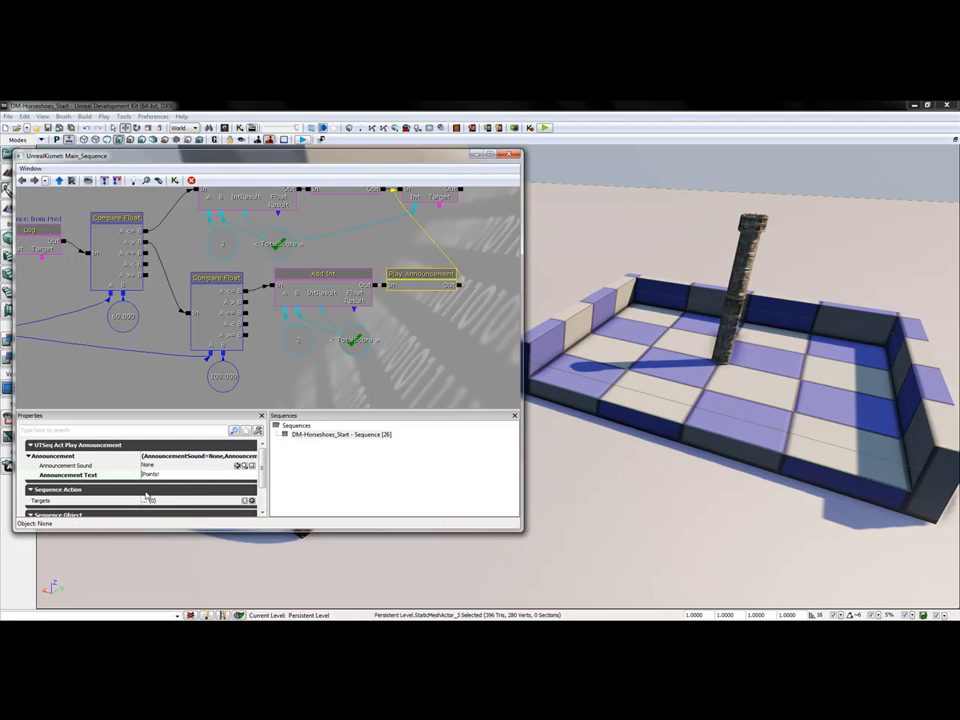
- Duplicate the 2-point Add Int group below the original and link the second Compare Float's A > B output to its In
{"action": "left_click_drag", "start_coordinate": [297, 301], "coordinate": [453, 356]}
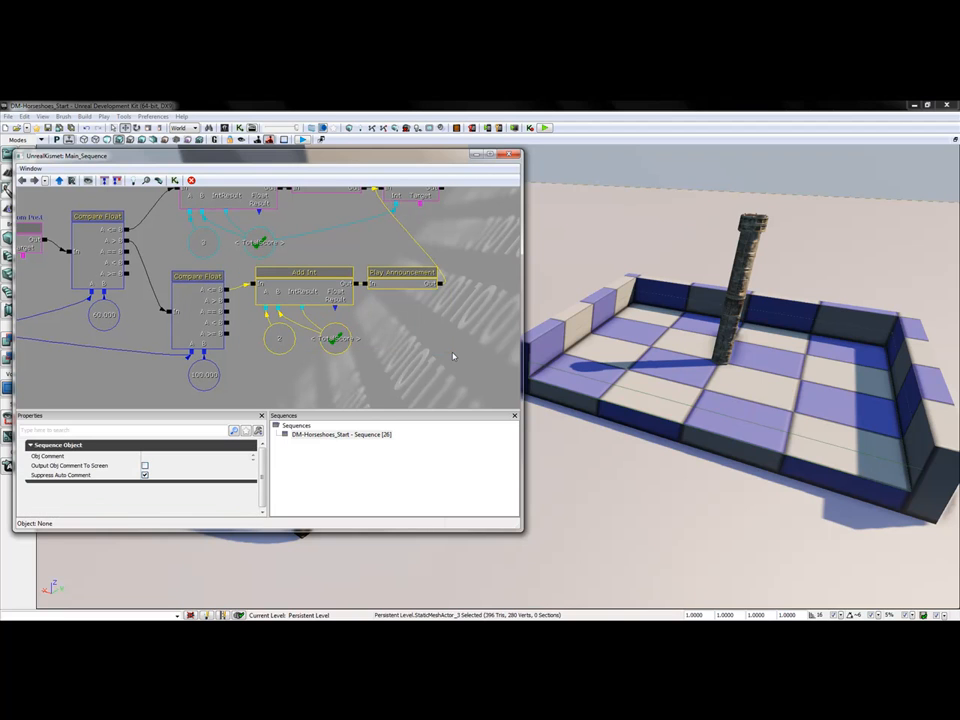
{"action": "key", "text": "ctrl+c"}
{"action": "key", "text": "ctrl+v"}
{"action": "left_click_drag", "start_coordinate": [309, 309], "coordinate": [237, 257], "text": "ctrl"}
{"action": "left_click", "coordinate": [215, 328]}
{"action": "left_click_drag", "start_coordinate": [183, 367], "coordinate": [160, 327]}
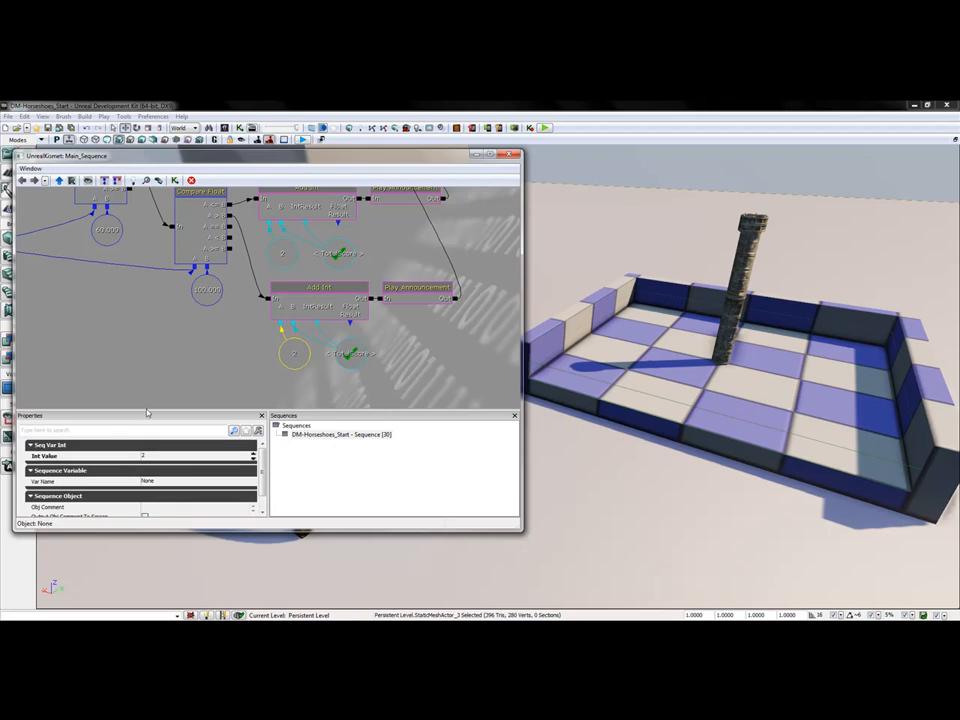
- Set the newest Add Int's Int variable to 1 and its Play Announcement text to "1 Point!"
{"action": "left_click", "coordinate": [157, 457]}
{"action": "type", "text": "1"}
{"action": "key", "text": "Return"}
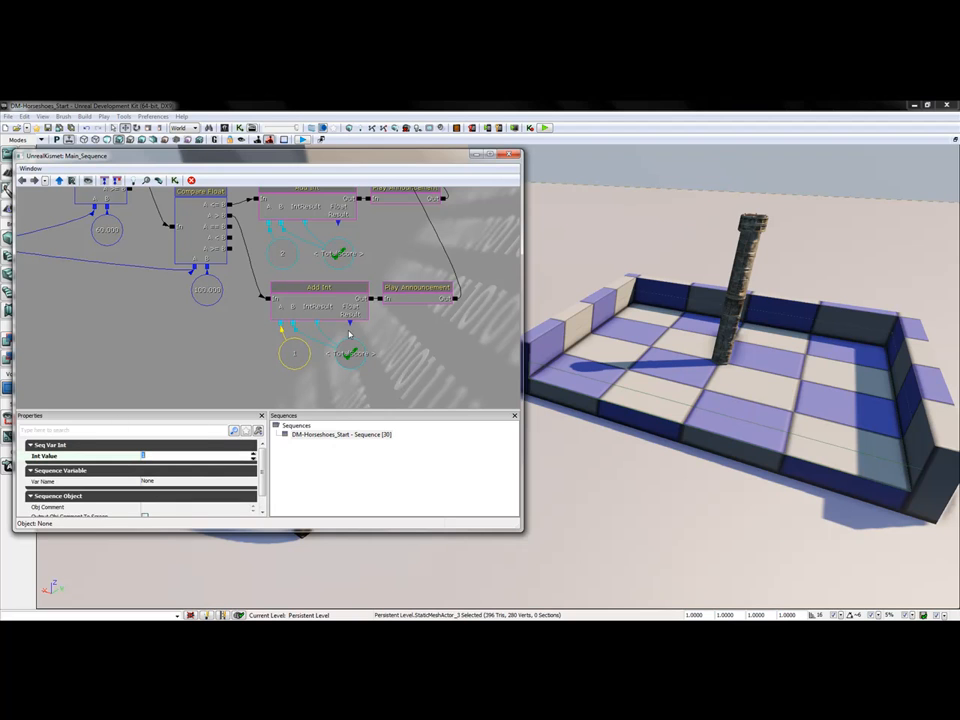
{"action": "left_click", "coordinate": [410, 301]}
{"action": "left_click", "coordinate": [146, 475]}
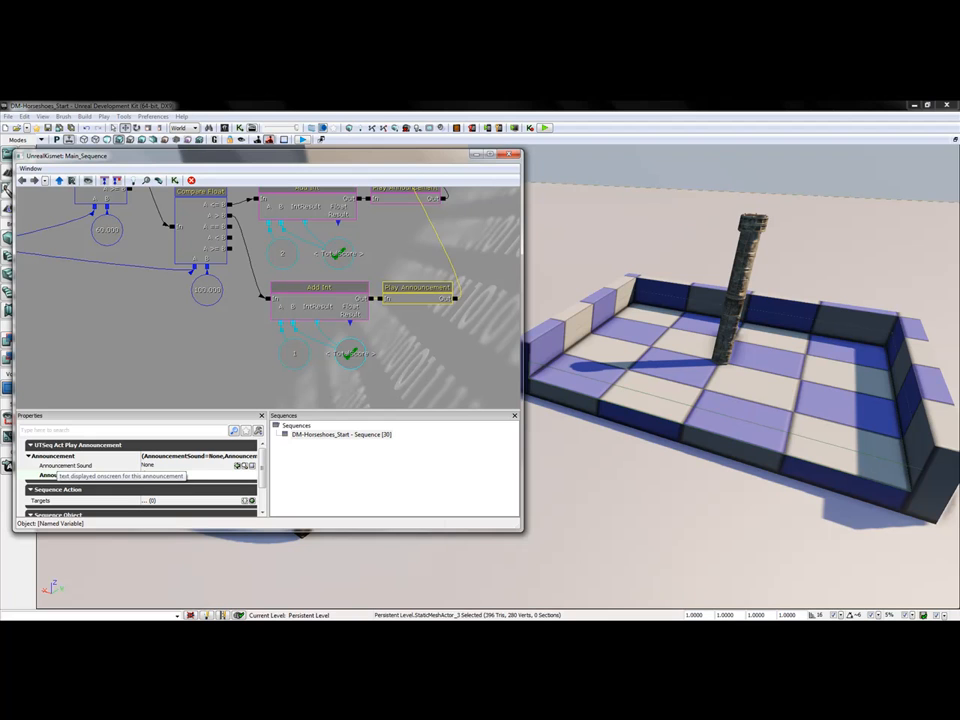
{"action": "type", "text": "1 Point"}
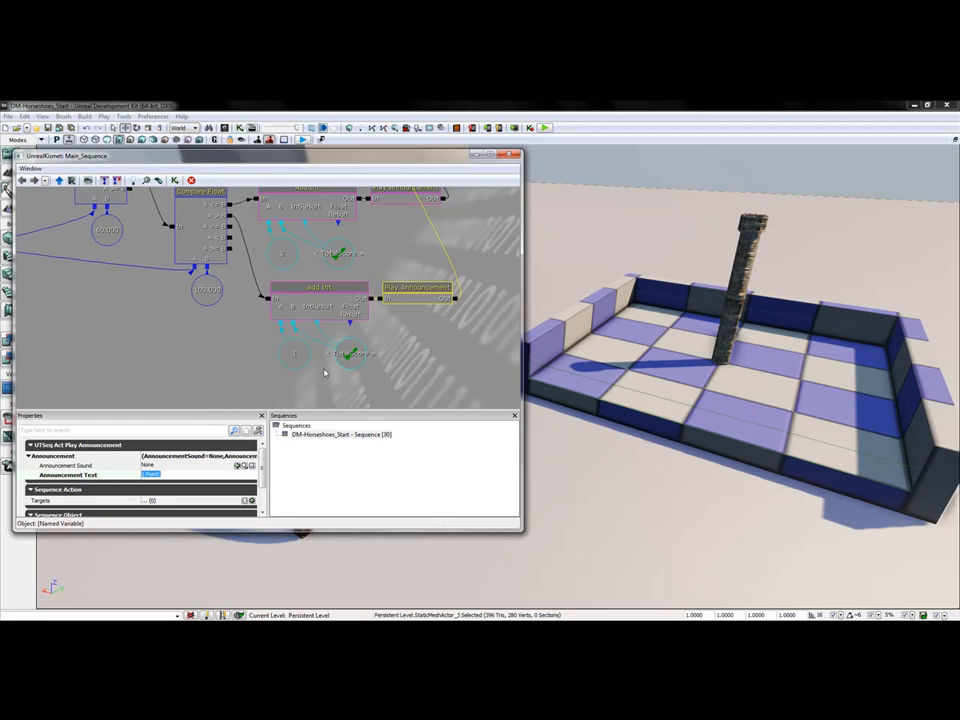
- Move the TotalScore Log action farther away from the three Play Announcement actions so their links spread out clearly
{"action": "left_click_drag", "start_coordinate": [392, 274], "coordinate": [291, 373]}
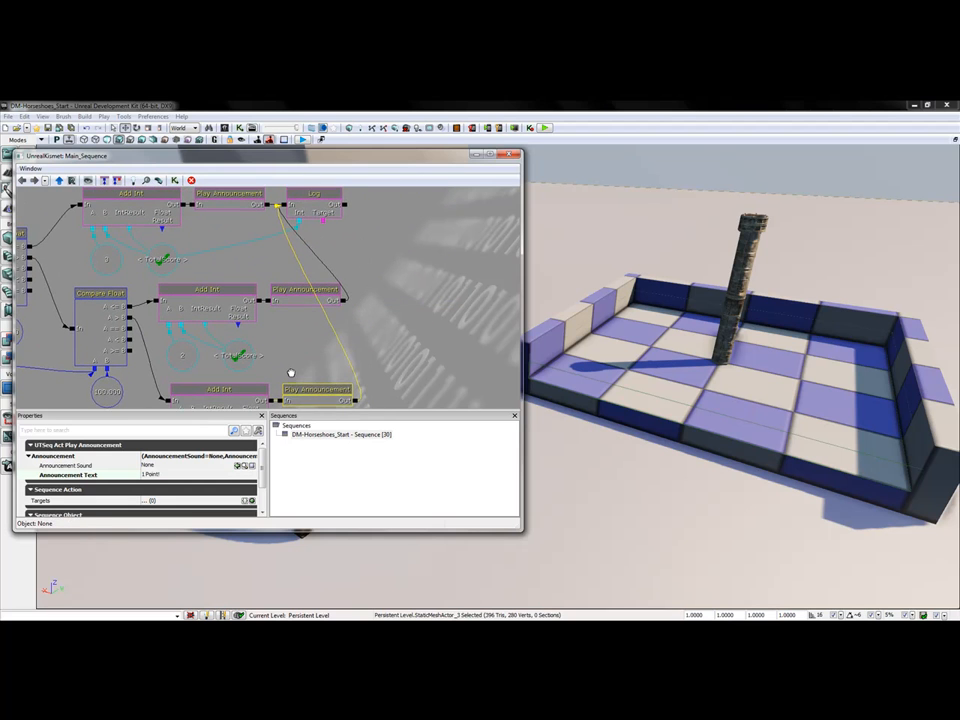
{"action": "left_click_drag", "start_coordinate": [298, 262], "coordinate": [331, 302]}
{"action": "scroll", "coordinate": [337, 238], "scroll_direction": "down", "scroll_amount": 2}
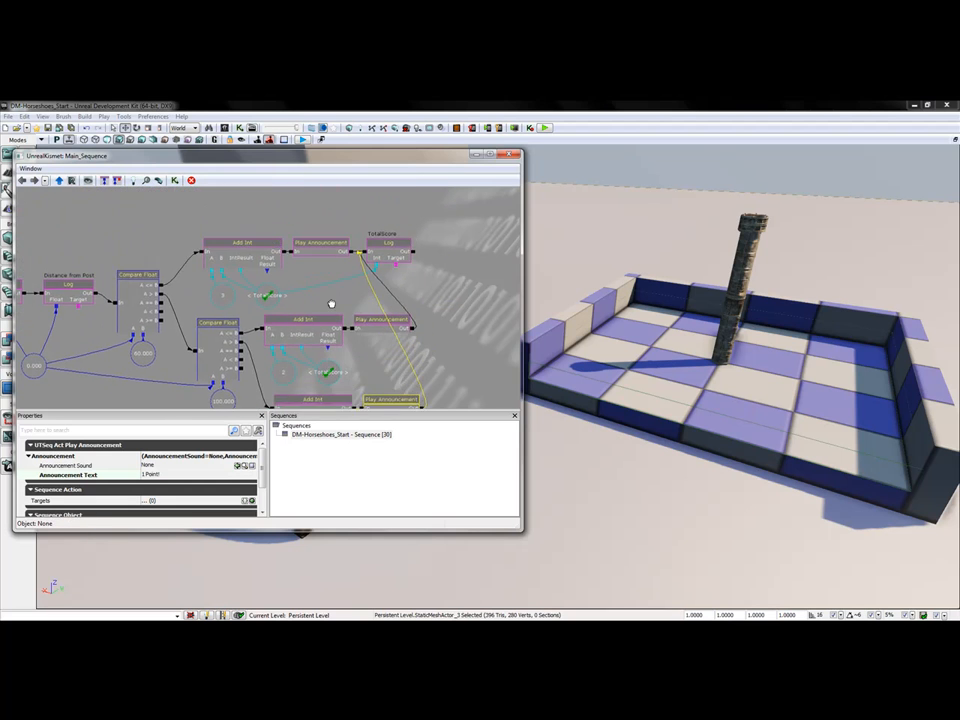
{"action": "scroll", "coordinate": [335, 302], "scroll_direction": "up", "scroll_amount": 2}
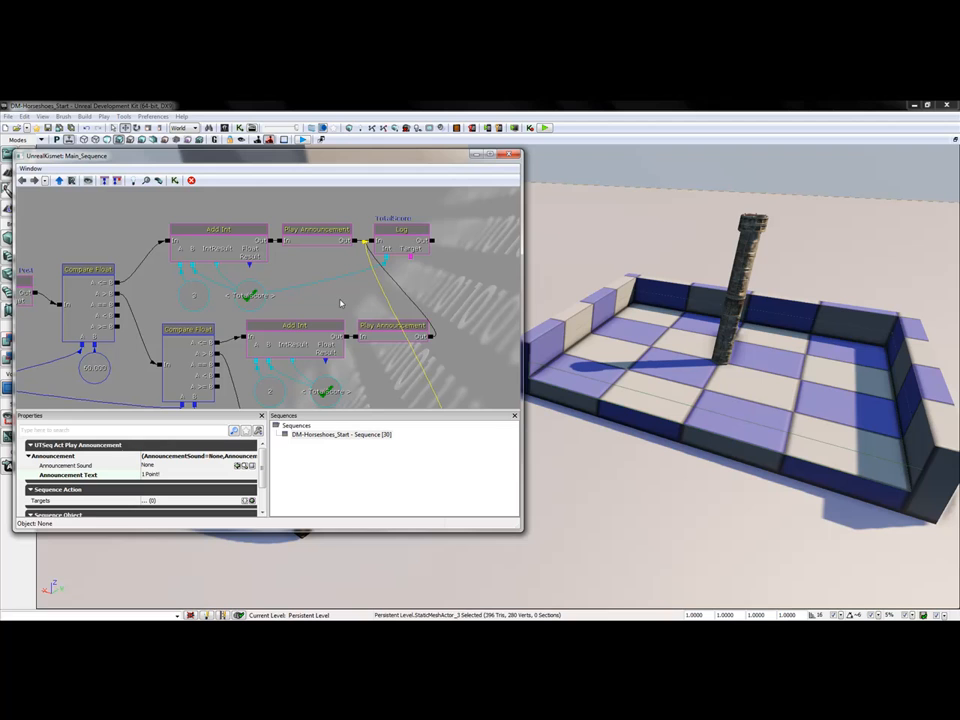
{"action": "left_click", "coordinate": [410, 250]}
{"action": "left_click_drag", "start_coordinate": [408, 244], "coordinate": [510, 292], "text": "ctrl"}
{"action": "left_click_drag", "start_coordinate": [395, 300], "coordinate": [355, 233]}
{"action": "left_click_drag", "start_coordinate": [268, 251], "coordinate": [336, 272]}
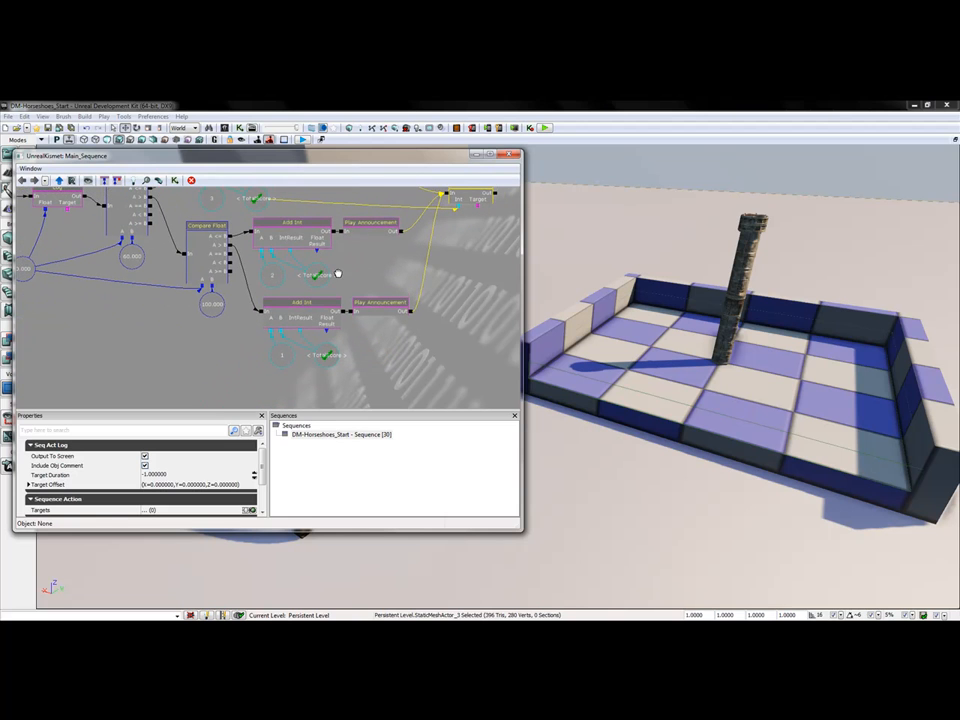
- Play-test the level by picking up the horseshoe, throwing it at the post to check the scoring, and ending the preview
{"action": "right_click", "coordinate": [419, 573]}
{"action": "left_click", "coordinate": [440, 552]}
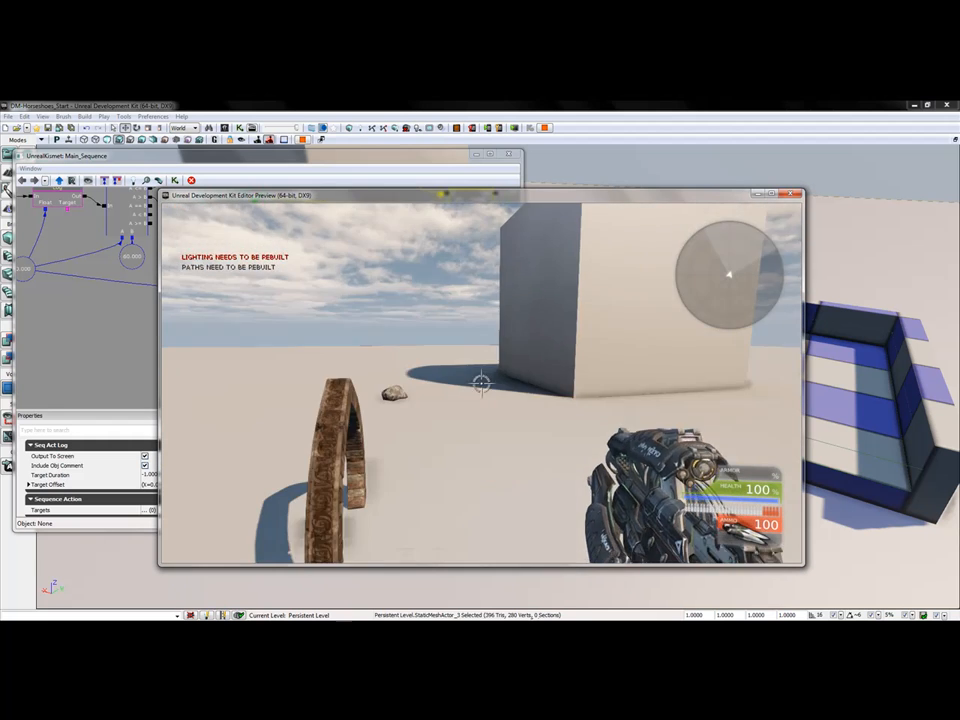
{"action": "key", "text": "1"}
{"action": "key", "text": "a"}
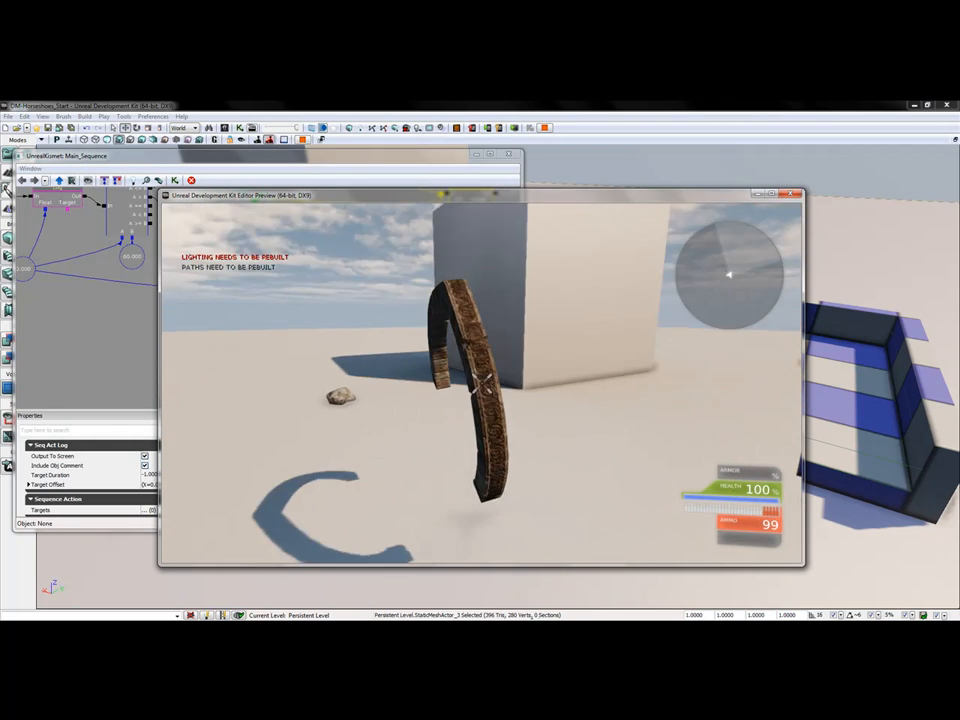
{"action": "key", "text": "w"}
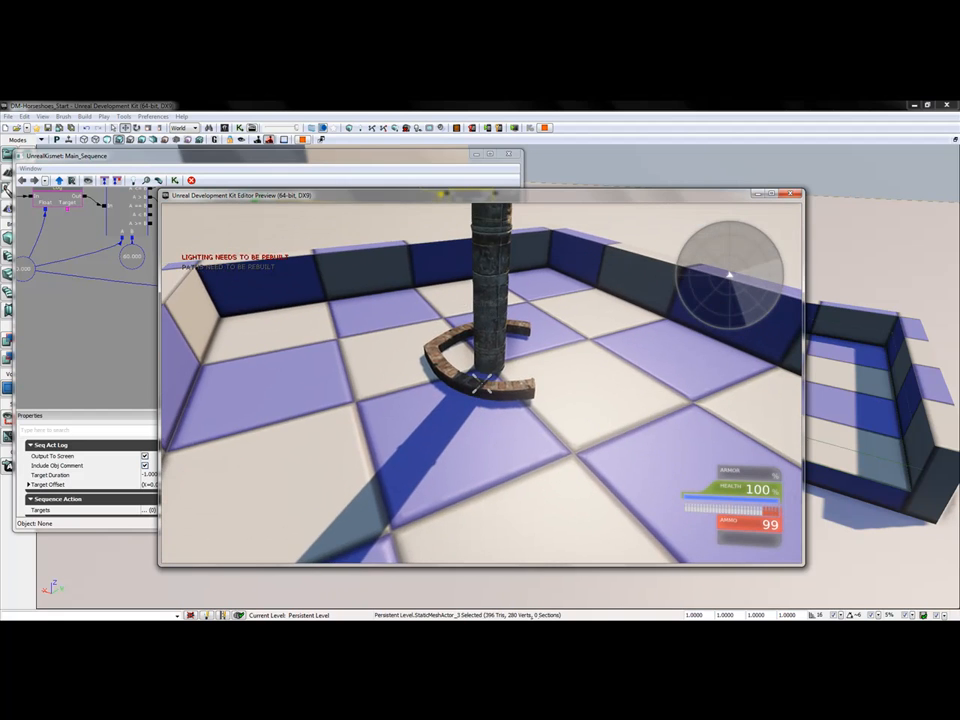
{"action": "right_click", "coordinate": [483, 384]}
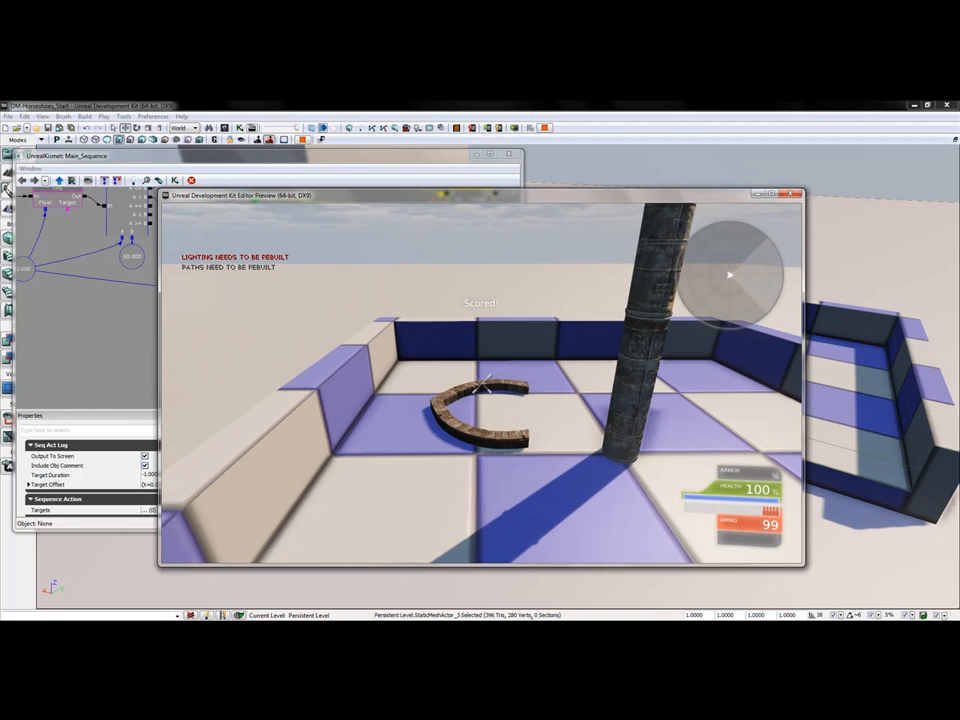
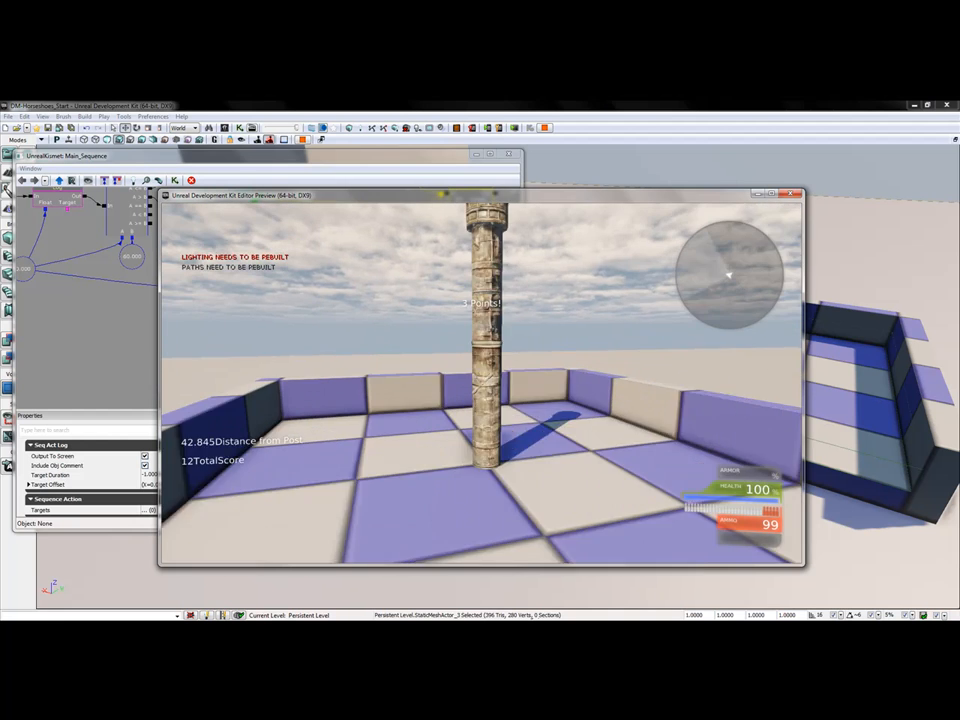
{"action": "key", "text": "Escape"}
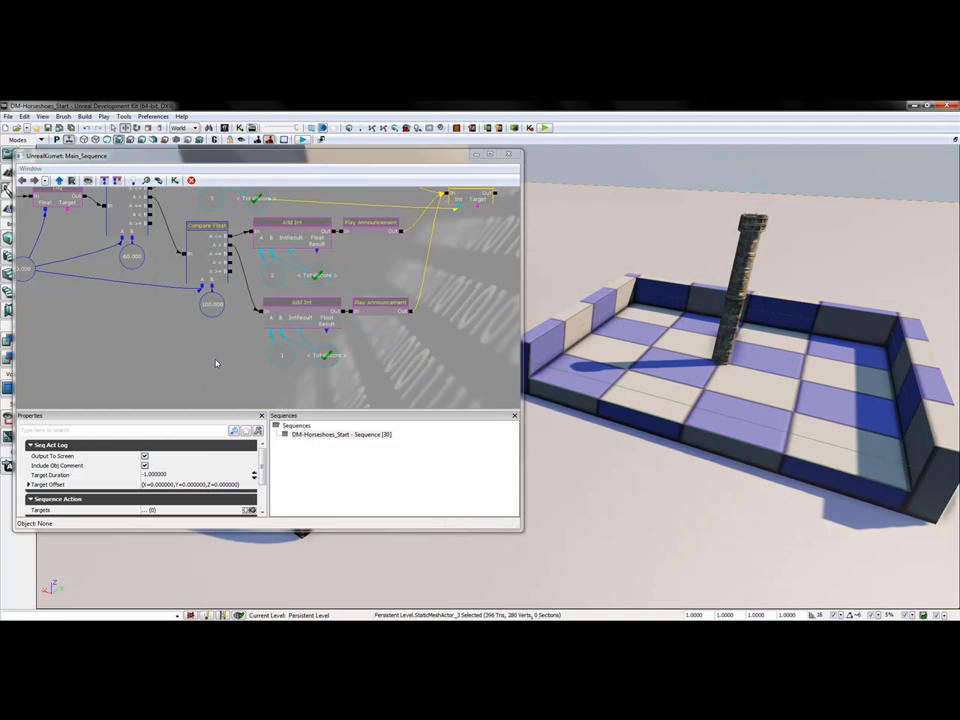
- Duplicate the scoring network from Compare Objects through the TotalScore Log and place the copy beside the TriggerVolume_1 Touch event
{"action": "scroll", "coordinate": [217, 365], "scroll_direction": "down", "scroll_amount": 5}
{"action": "left_click_drag", "start_coordinate": [239, 332], "coordinate": [255, 322]}
{"action": "left_click_drag", "start_coordinate": [98, 237], "coordinate": [476, 362], "text": "ctrl+alt"}
{"action": "scroll", "coordinate": [149, 333], "scroll_direction": "up", "scroll_amount": 5}
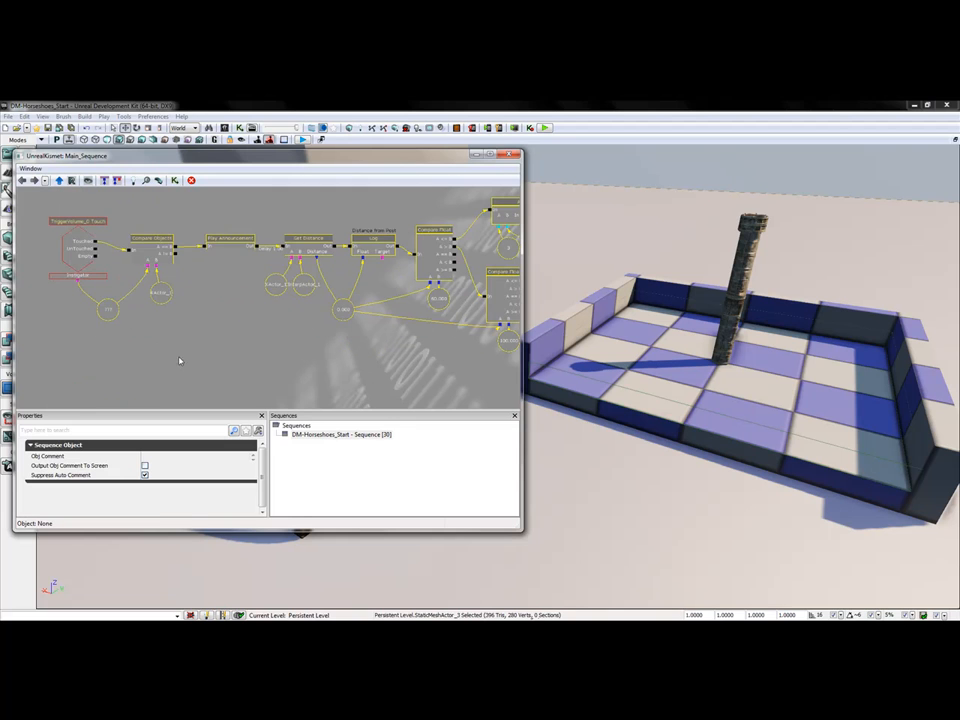
{"action": "scroll", "coordinate": [107, 336], "scroll_direction": "down", "scroll_amount": 4}
{"action": "scroll", "coordinate": [118, 337], "scroll_direction": "up", "scroll_amount": 2}
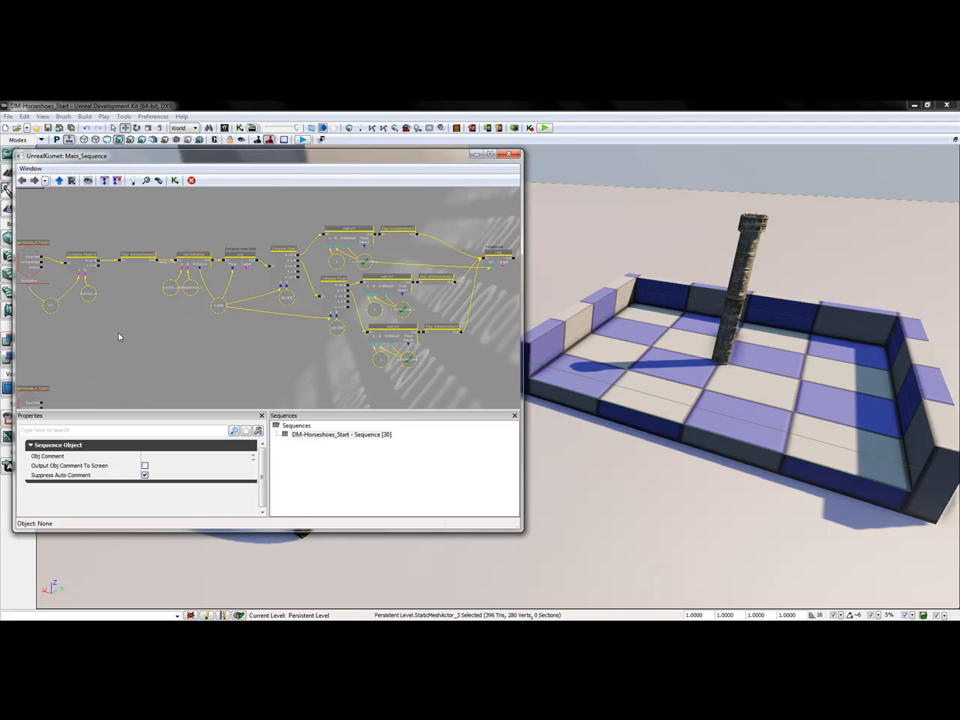
{"action": "key", "text": "ctrl+v"}
{"action": "scroll", "coordinate": [209, 339], "scroll_direction": "down", "scroll_amount": 5}
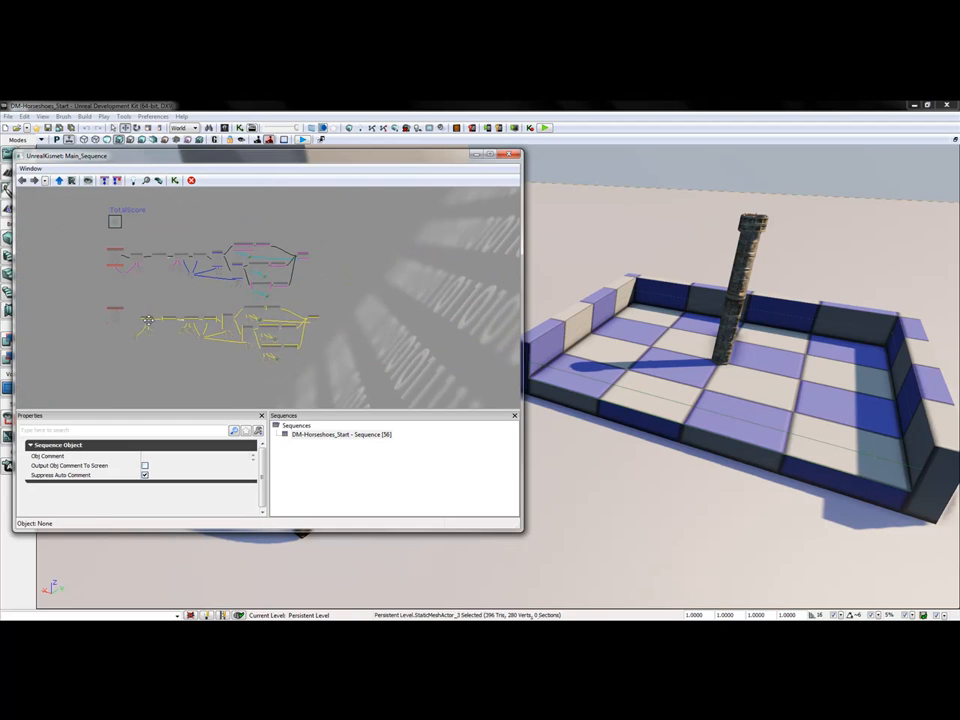
- Link TriggerVolume_1 Touch's Touched output to the copied Compare Objects' In and its Instigator to the copied empty object variable
{"action": "scroll", "coordinate": [110, 330], "scroll_direction": "up", "scroll_amount": 5}
{"action": "scroll", "coordinate": [108, 340], "scroll_direction": "up", "scroll_amount": 3}
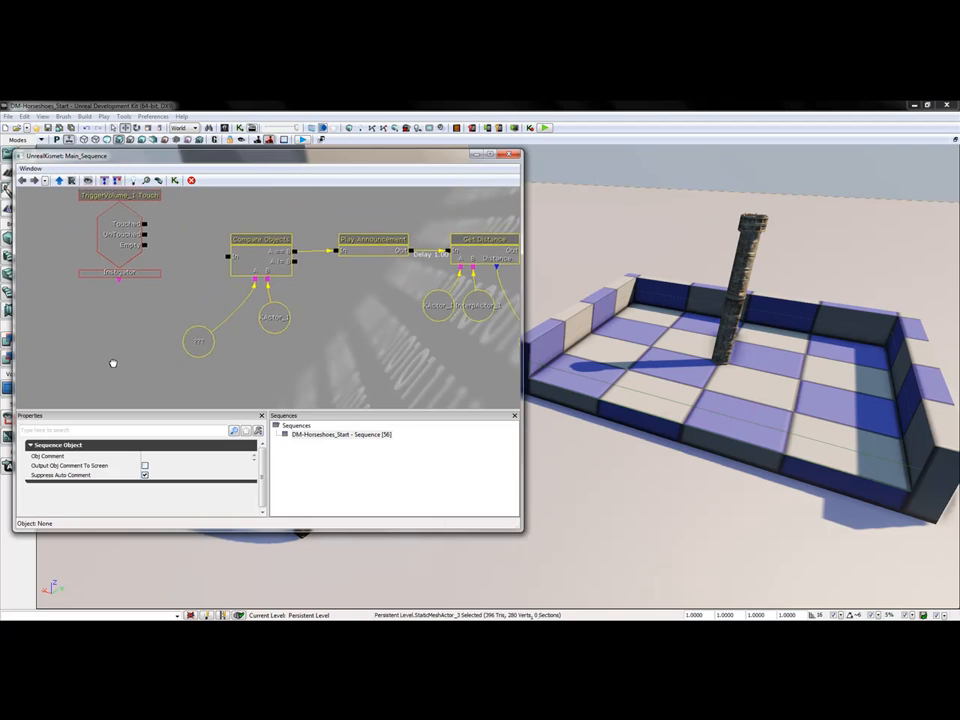
{"action": "left_click_drag", "start_coordinate": [142, 297], "coordinate": [249, 321]}
{"action": "left_click_drag", "start_coordinate": [201, 250], "coordinate": [284, 283]}
{"action": "left_click", "coordinate": [176, 300]}
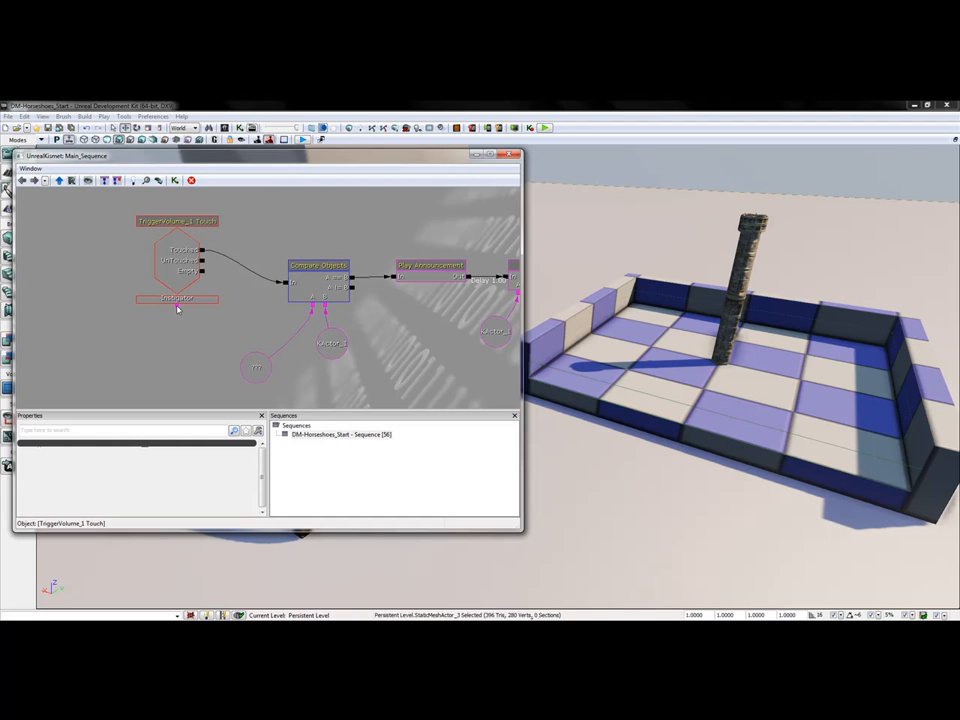
{"action": "left_click_drag", "start_coordinate": [177, 306], "coordinate": [255, 366]}
{"action": "left_click", "coordinate": [256, 367]}
- Delete the InterpActor_1 variable attached to input B of the copied Get Distance action
{"action": "left_click_drag", "start_coordinate": [342, 367], "coordinate": [158, 370]}
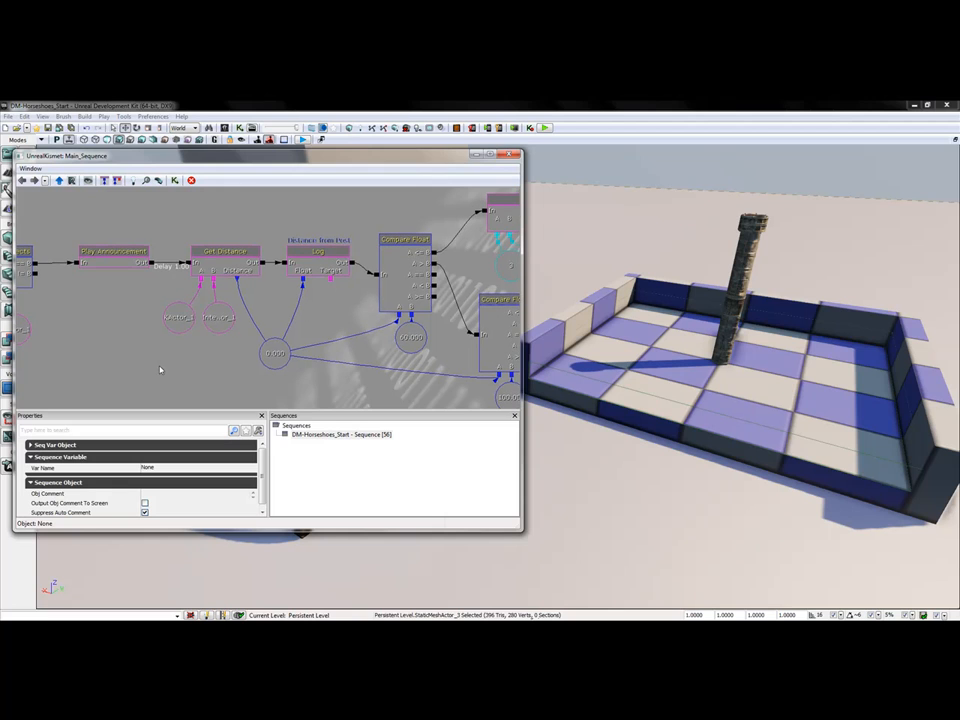
{"action": "left_click", "coordinate": [220, 319]}
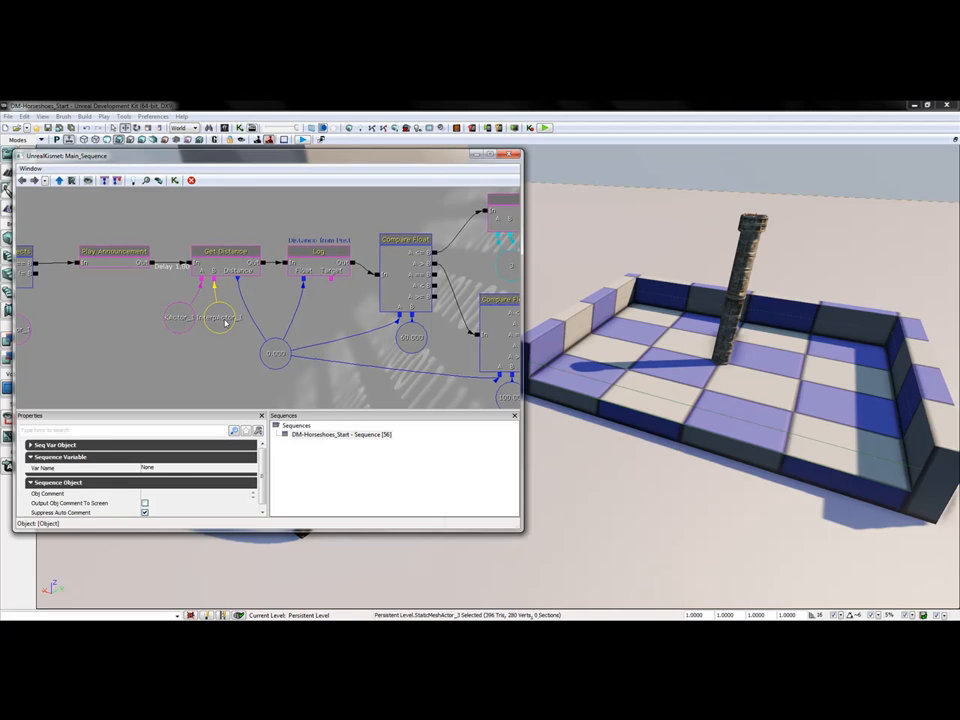
{"action": "left_click", "coordinate": [214, 286]}
{"action": "key", "text": "Delete"}
- Select the second pit's post and attach it as a new InterpActor_0 object variable to the copied Get Distance's B input
{"action": "left_click_drag", "start_coordinate": [788, 476], "coordinate": [783, 465]}
{"action": "left_click_drag", "start_coordinate": [812, 426], "coordinate": [856, 422]}
{"action": "mouse_move", "coordinate": [811, 429]}
{"action": "right_mouse_down"}
{"action": "mouse_move", "coordinate": [820, 429]}
{"action": "mouse_move", "coordinate": [811, 429]}
{"action": "right_mouse_up"}
{"action": "left_click", "coordinate": [629, 398]}
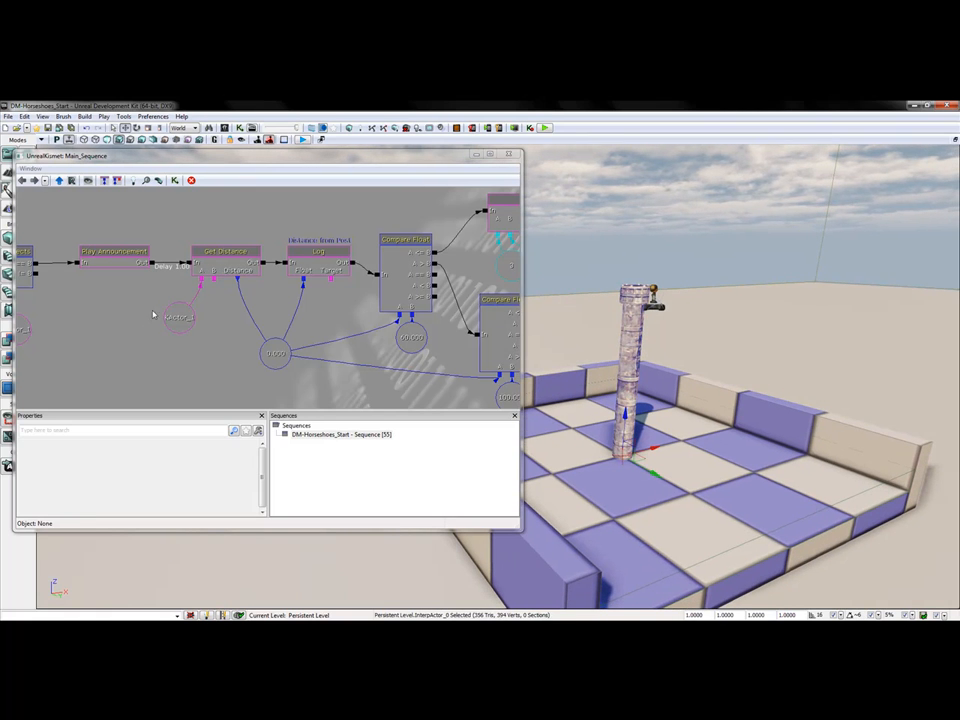
{"action": "right_click", "coordinate": [214, 280]}
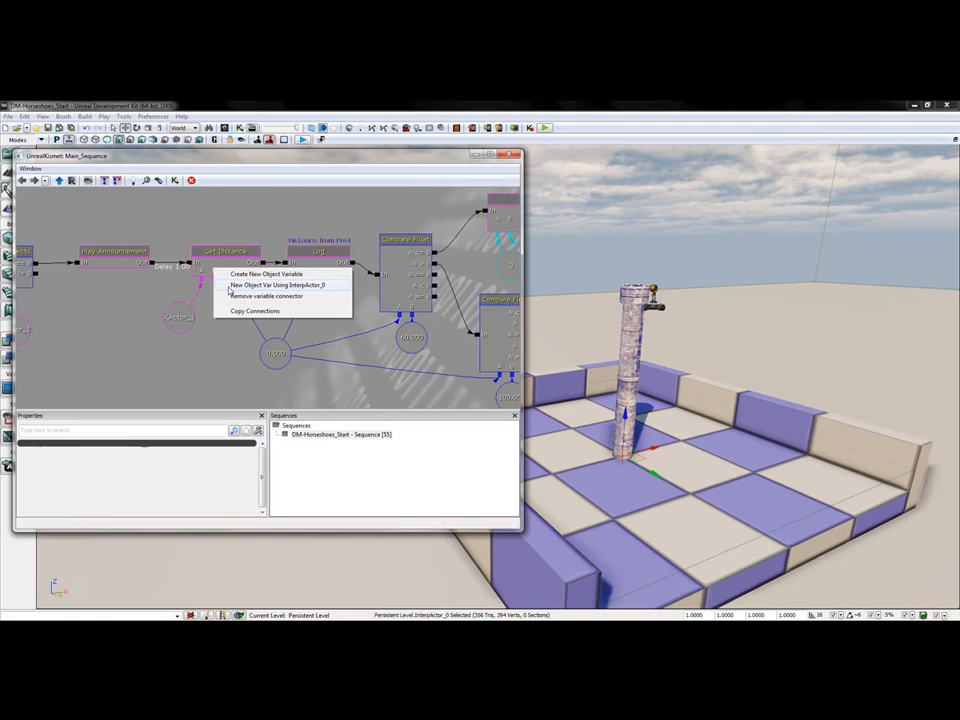
{"action": "left_click", "coordinate": [229, 286]}
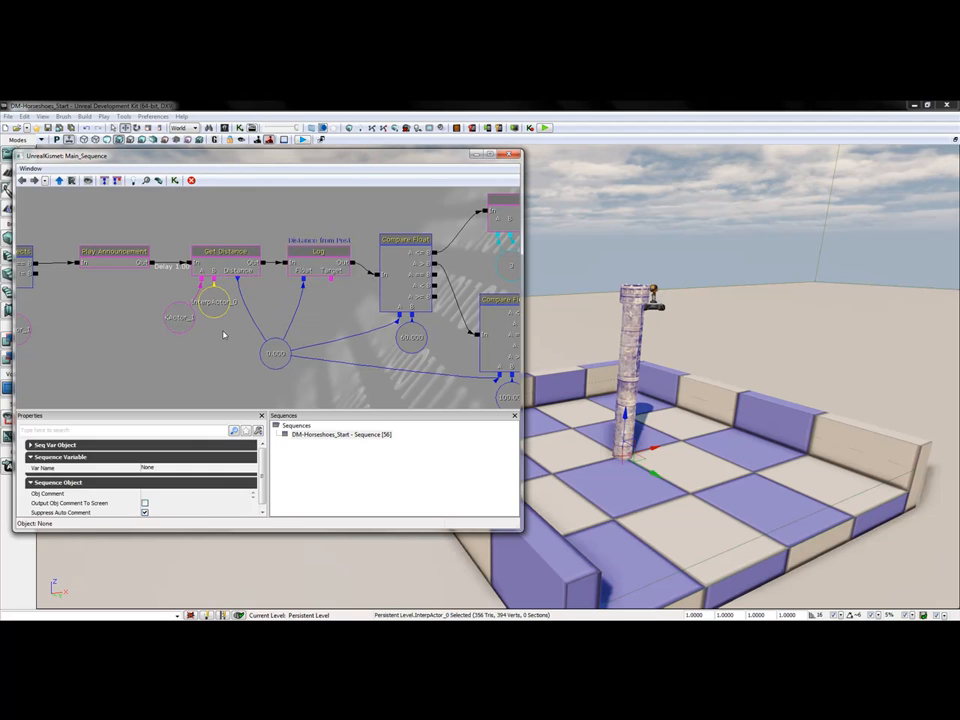
{"action": "left_click_drag", "start_coordinate": [224, 314], "coordinate": [218, 280]}
{"action": "scroll", "coordinate": [218, 279], "scroll_direction": "down", "scroll_amount": 6}
{"action": "left_click", "coordinate": [240, 332]}
{"action": "scroll", "coordinate": [241, 333], "scroll_direction": "up", "scroll_amount": 4}
{"action": "mouse_move", "coordinate": [226, 326]}
{"action": "left_mouse_down"}
{"action": "mouse_move", "coordinate": [249, 377]}
{"action": "mouse_move", "coordinate": [219, 315]}
{"action": "left_mouse_up"}
- Examine how both scoring networks use the named TotalScore variable and compare it with the shared TotalScore integer variable
{"action": "scroll", "coordinate": [221, 272], "scroll_direction": "down", "scroll_amount": 5}
{"action": "scroll", "coordinate": [222, 281], "scroll_direction": "up", "scroll_amount": 6}
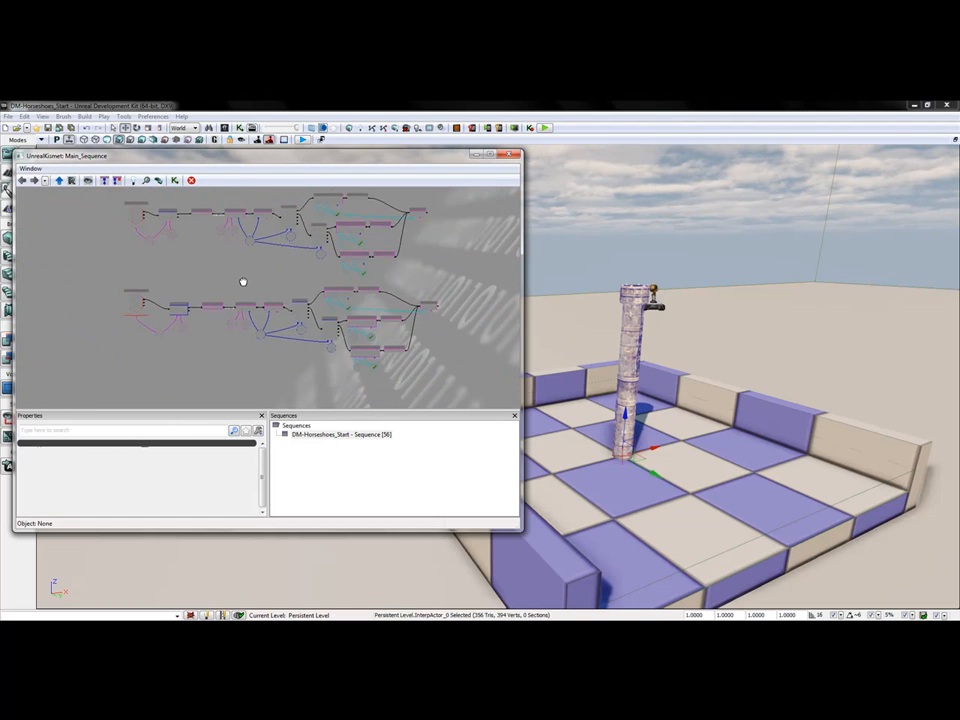
{"action": "scroll", "coordinate": [276, 349], "scroll_direction": "up", "scroll_amount": 2}
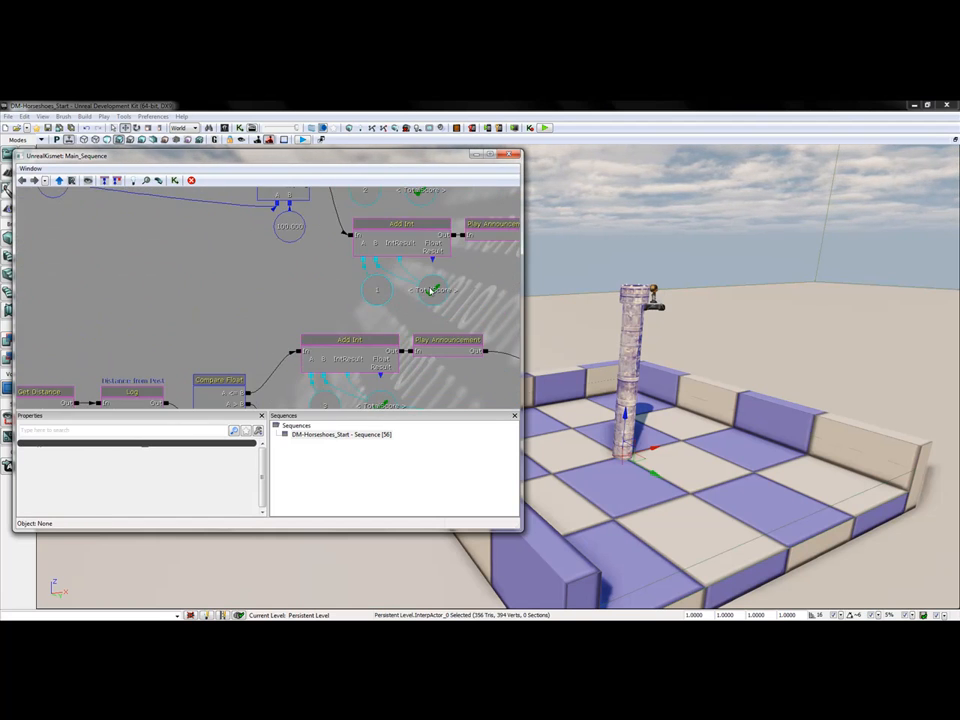
{"action": "left_click", "coordinate": [424, 292]}
{"action": "scroll", "coordinate": [214, 319], "scroll_direction": "down", "scroll_amount": 5}
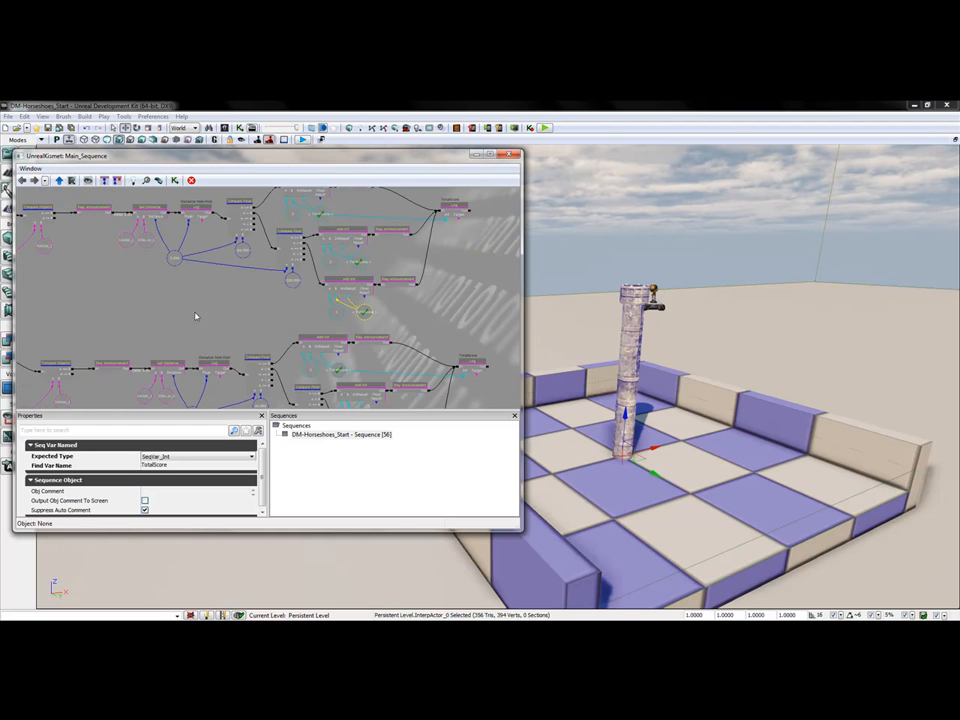
{"action": "scroll", "coordinate": [212, 317], "scroll_direction": "down", "scroll_amount": 3}
{"action": "left_click_drag", "start_coordinate": [146, 309], "coordinate": [401, 450]}
{"action": "scroll", "coordinate": [232, 352], "scroll_direction": "up", "scroll_amount": 6}
{"action": "left_click_drag", "start_coordinate": [225, 261], "coordinate": [193, 309]}
{"action": "scroll", "coordinate": [230, 300], "scroll_direction": "up", "scroll_amount": 1}
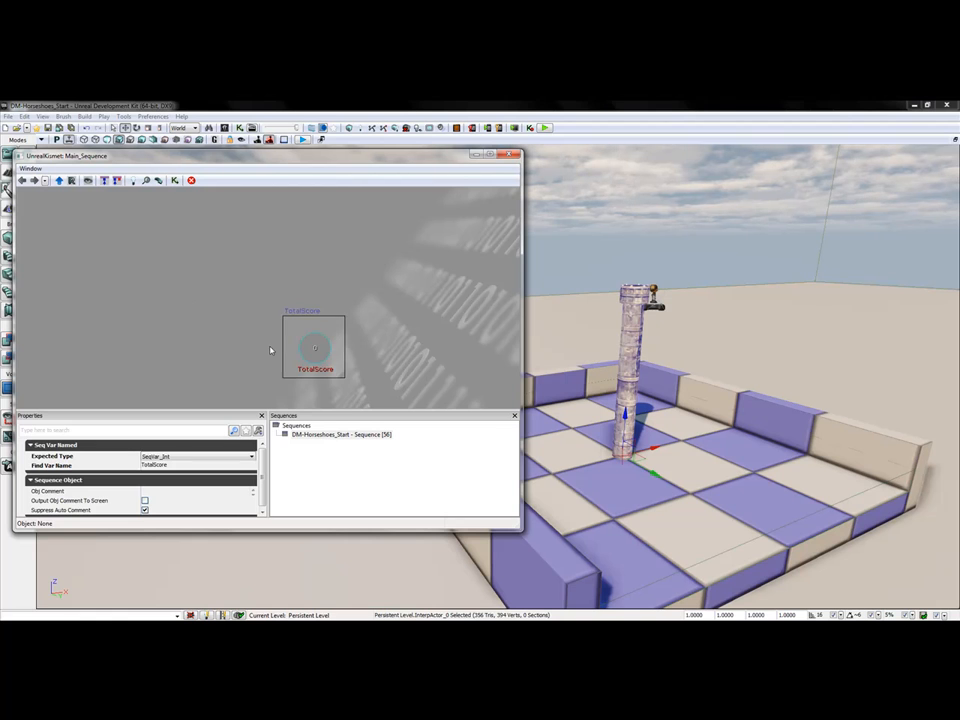
{"action": "scroll", "coordinate": [242, 318], "scroll_direction": "down", "scroll_amount": 4}
{"action": "left_click_drag", "start_coordinate": [253, 346], "coordinate": [160, 246]}
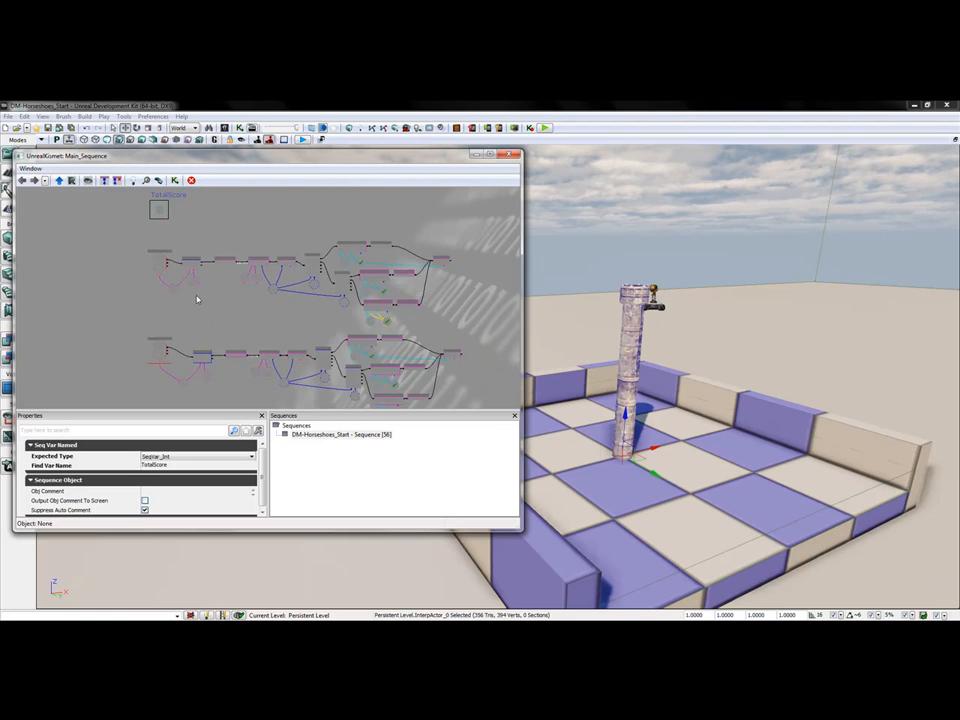
{"action": "left_click_drag", "start_coordinate": [214, 321], "coordinate": [240, 237]}
- Play-test the level from the open ground, throwing the horseshoe repeatedly at the second pit's post to check its scoring
{"action": "right_click", "coordinate": [870, 577]}
{"action": "left_click", "coordinate": [825, 548]}
{"action": "left_click", "coordinate": [482, 383]}
{"action": "key", "text": "w"}
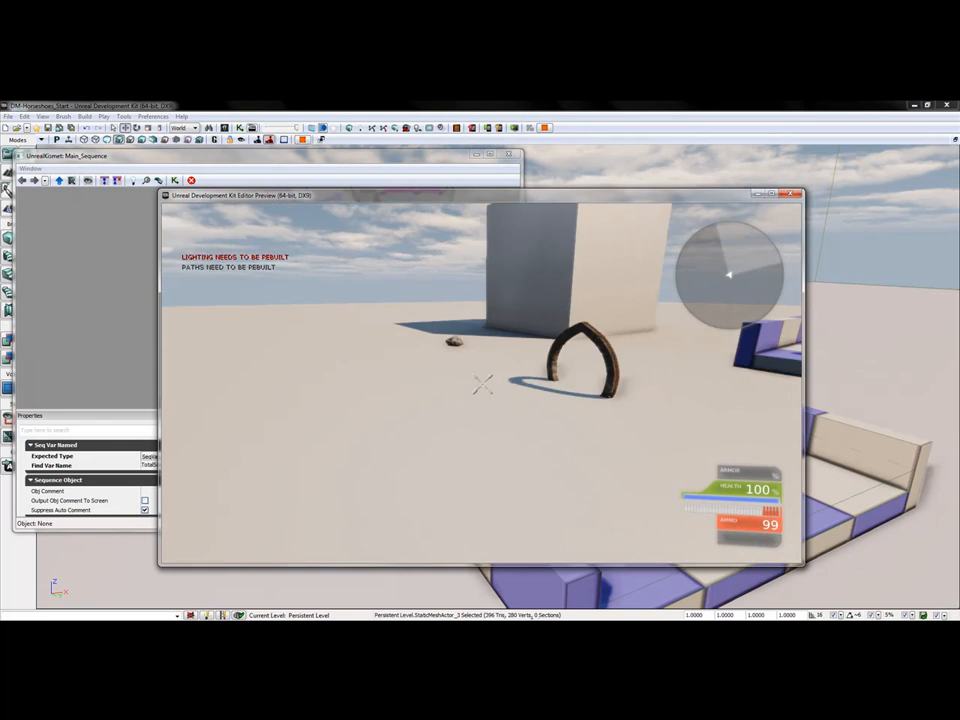
{"action": "key", "text": "w"}
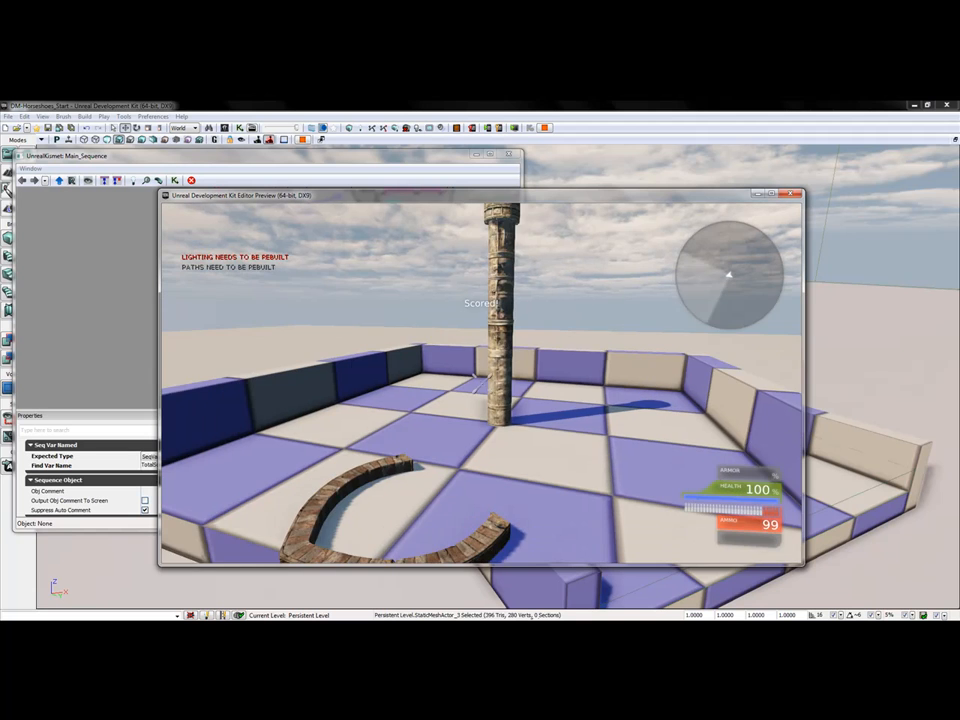
{"action": "right_click_drag", "start_coordinate": [482, 383], "coordinate": [482, 383]}
{"action": "left_click", "coordinate": [482, 383]}
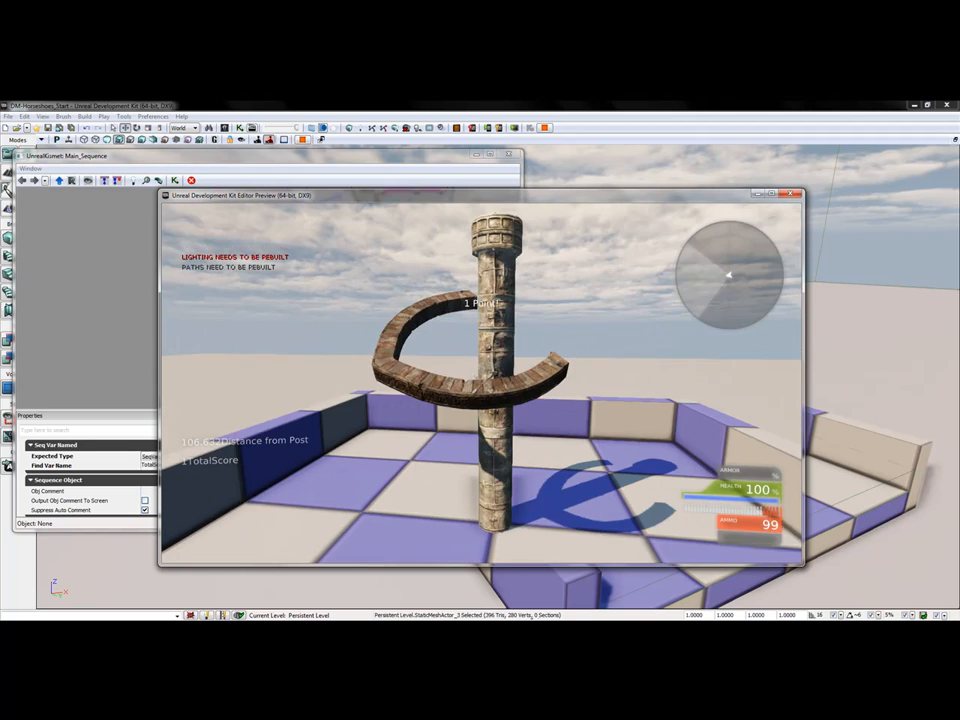
{"action": "key", "text": "w"}
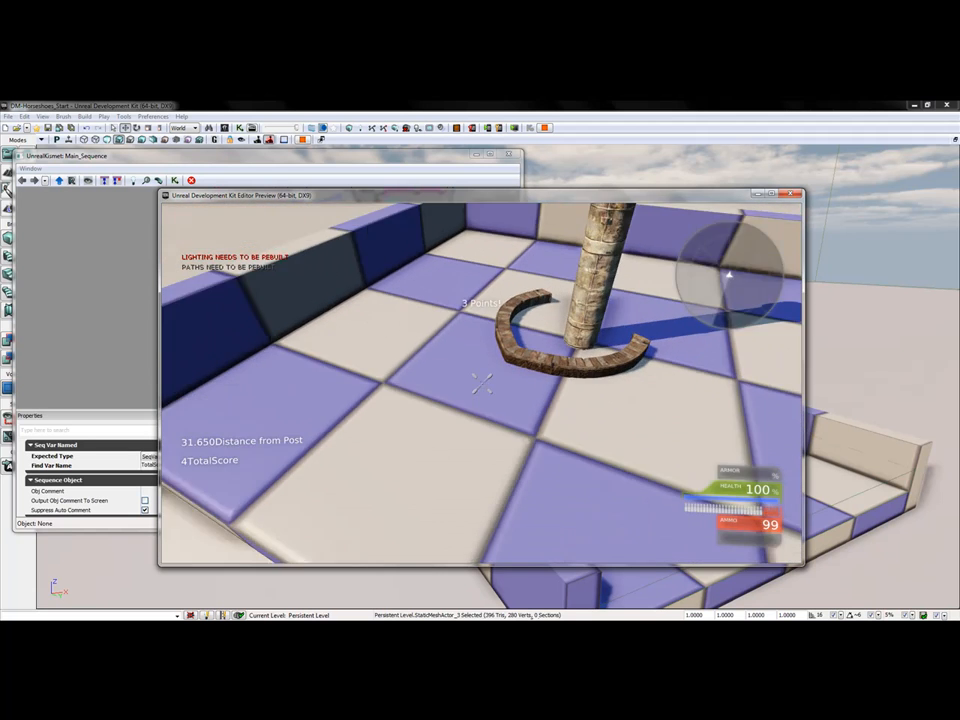
{"action": "right_click", "coordinate": [482, 383]}
{"action": "right_click_drag", "start_coordinate": [482, 383], "coordinate": [482, 383]}
{"action": "left_click", "coordinate": [482, 383]}
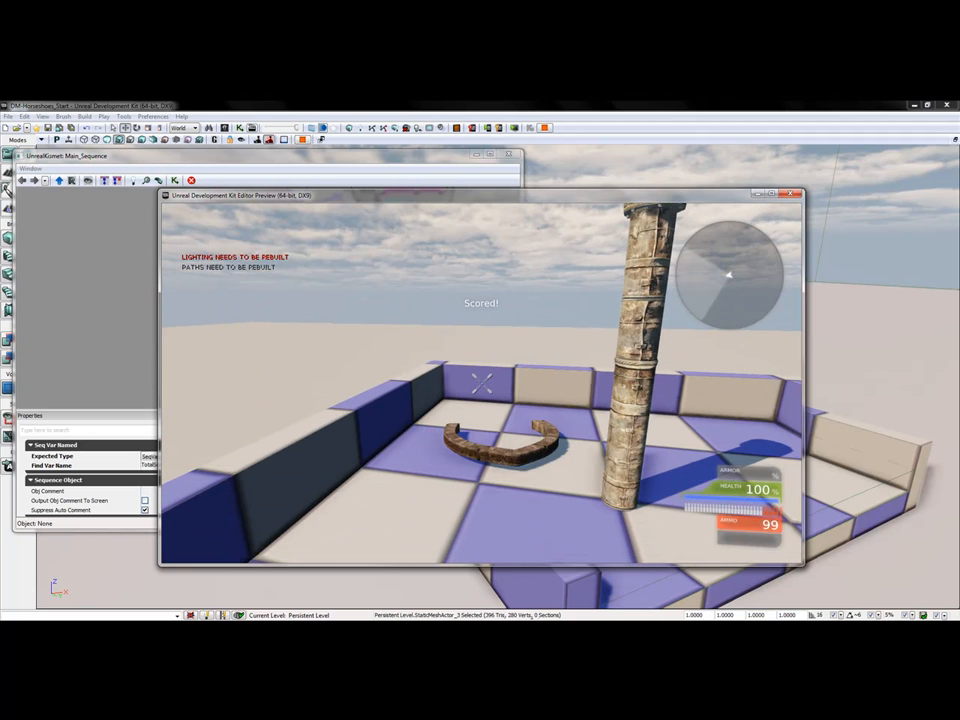
- Carry the horseshoe across to the original pit, throw it near the post to test scoring there, and end the preview
{"action": "key", "text": "w"}
{"action": "right_click_drag", "start_coordinate": [482, 383], "coordinate": [482, 383]}
{"action": "key", "text": "w"}
{"action": "key", "text": "s"}
{"action": "key", "text": "w"}
{"action": "key", "text": "w"}
{"action": "key", "text": "s"}
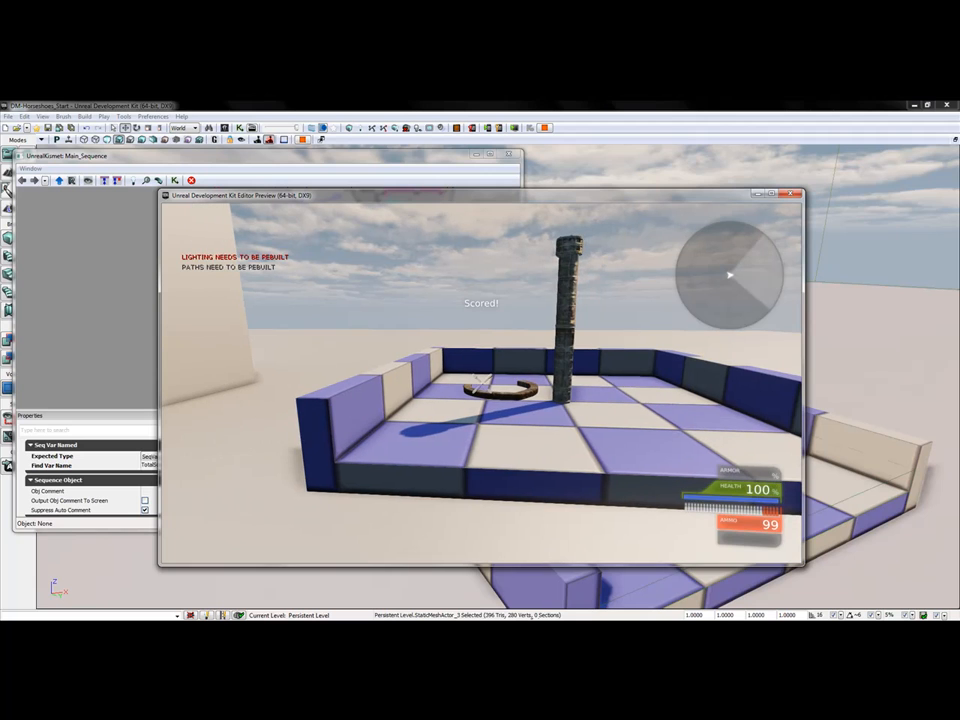
{"action": "key", "text": "Escape"}
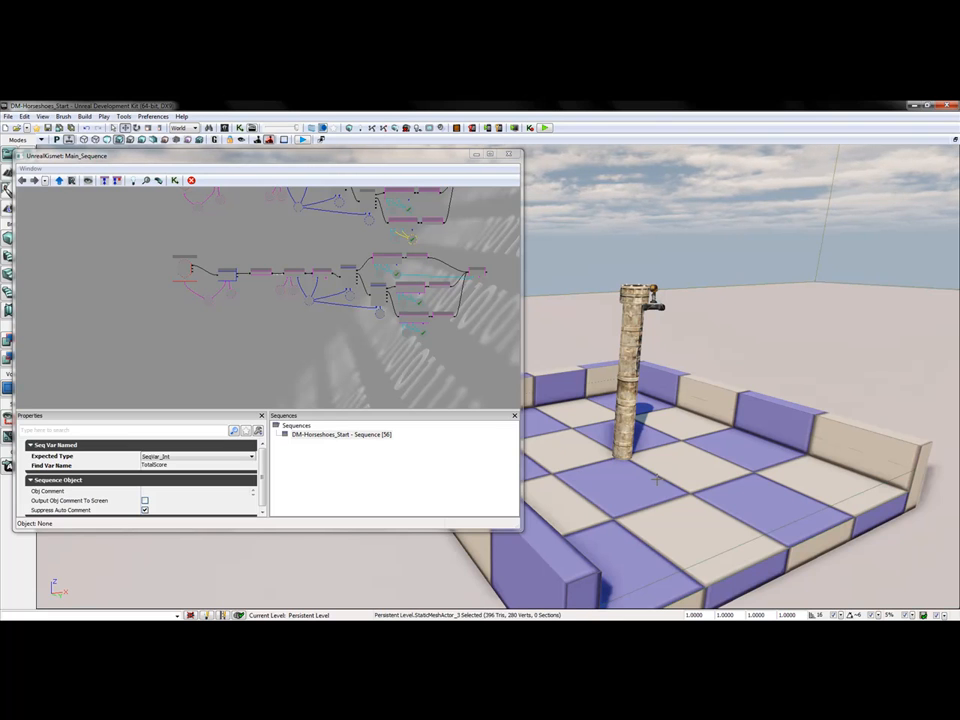
- Minimize the Kismet window and inspect the area around the horseshoe and the original pit in the viewport
{"action": "right_click_drag", "start_coordinate": [657, 480], "coordinate": [690, 453]}
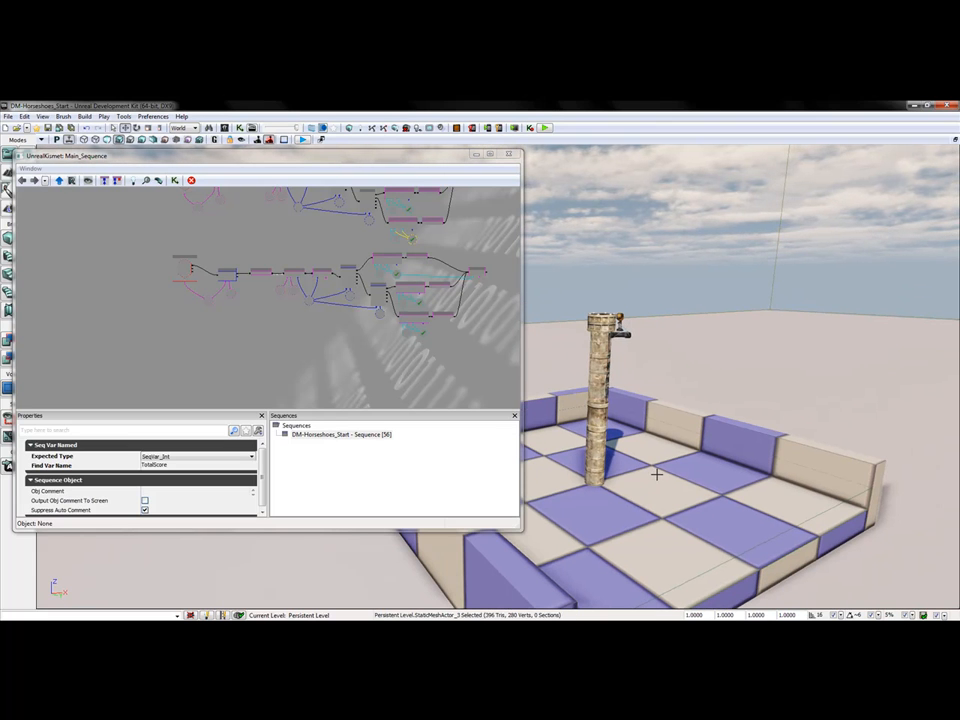
{"action": "right_click_drag", "start_coordinate": [594, 459], "coordinate": [715, 466]}
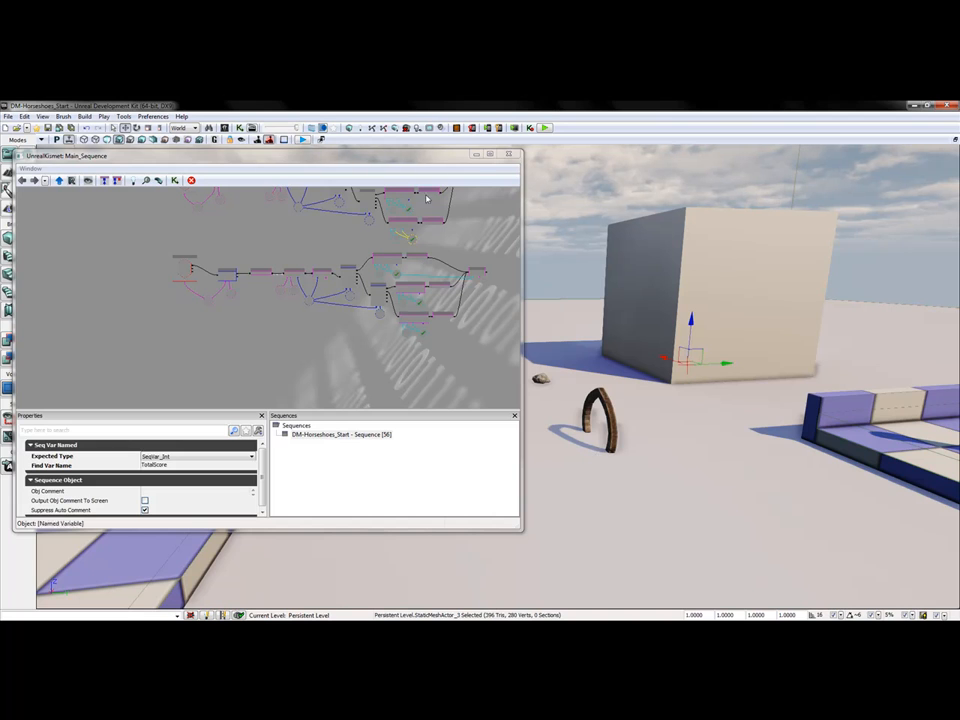
{"action": "left_click", "coordinate": [476, 157]}
{"action": "right_click_drag", "start_coordinate": [468, 267], "coordinate": [146, 308]}
{"action": "left_click_drag", "start_coordinate": [470, 320], "coordinate": [670, 366]}
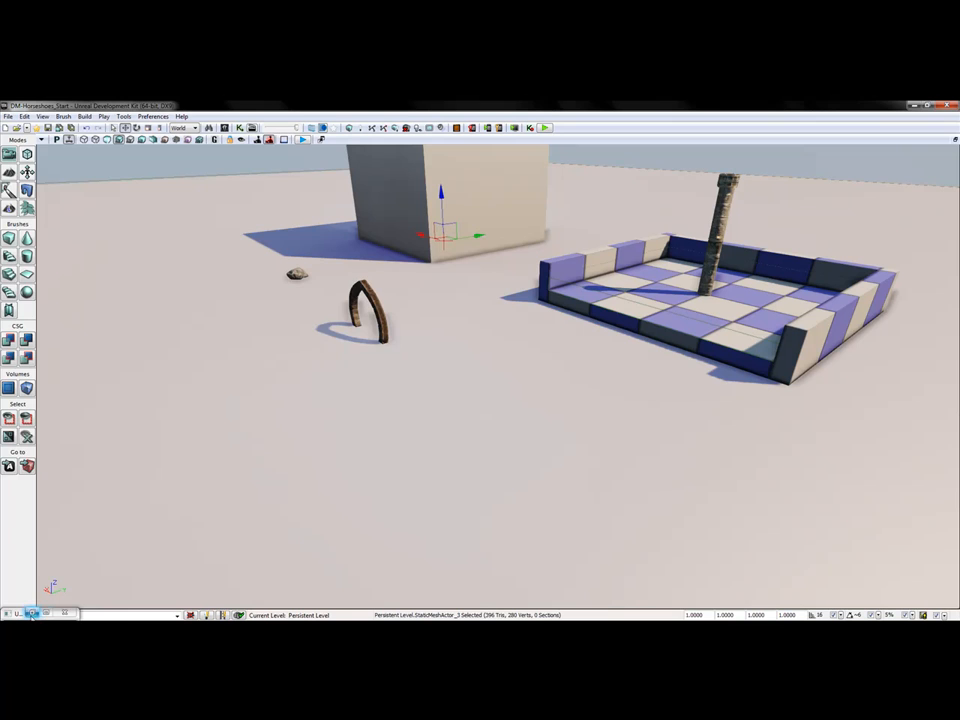
- Restore the Kismet window, maximize it, and bring the two trigger volume Touch events into view
{"action": "left_click", "coordinate": [31, 613]}
{"action": "left_click_drag", "start_coordinate": [320, 150], "coordinate": [598, 103]}
{"action": "left_click_drag", "start_coordinate": [158, 230], "coordinate": [320, 368]}
{"action": "scroll", "coordinate": [320, 368], "scroll_direction": "up", "scroll_amount": 5}
- Select both the TriggerVolume_0 and TriggerVolume_1 Touch events and turn off their Enabled property
{"action": "left_click", "coordinate": [507, 332]}
{"action": "left_click", "coordinate": [507, 332]}
{"action": "left_click_drag", "start_coordinate": [435, 366], "coordinate": [418, 206]}
{"action": "left_click", "coordinate": [482, 435], "text": "ctrl"}
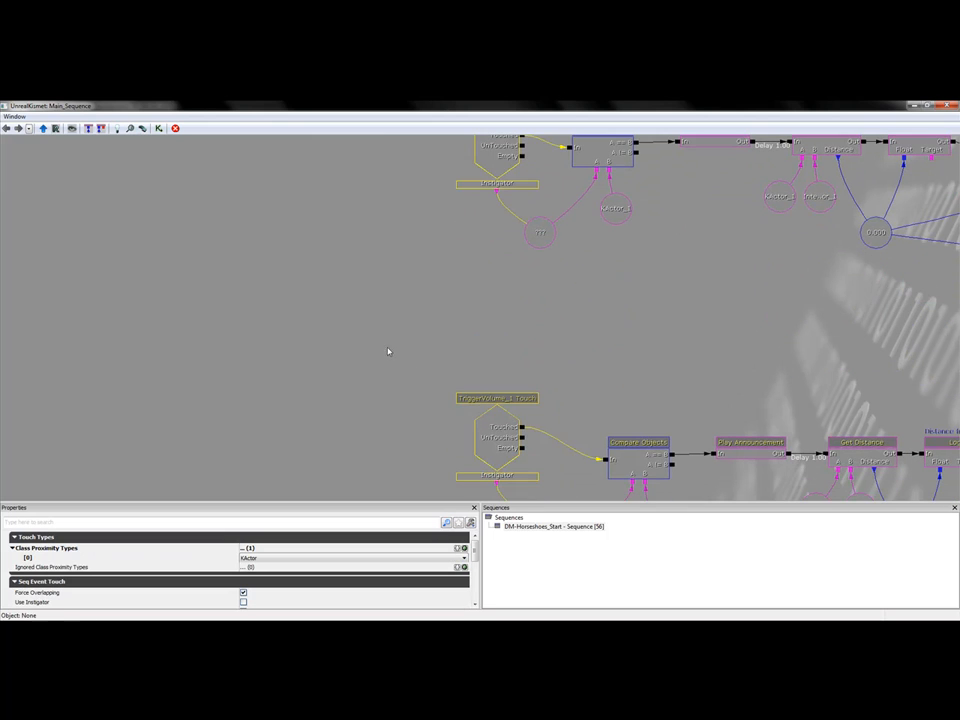
{"action": "left_click_drag", "start_coordinate": [397, 360], "coordinate": [384, 267]}
{"action": "left_click_drag", "start_coordinate": [397, 334], "coordinate": [370, 347]}
{"action": "scroll", "coordinate": [364, 409], "scroll_direction": "down", "scroll_amount": 3}
{"action": "scroll", "coordinate": [471, 564], "scroll_direction": "down", "scroll_amount": 5}
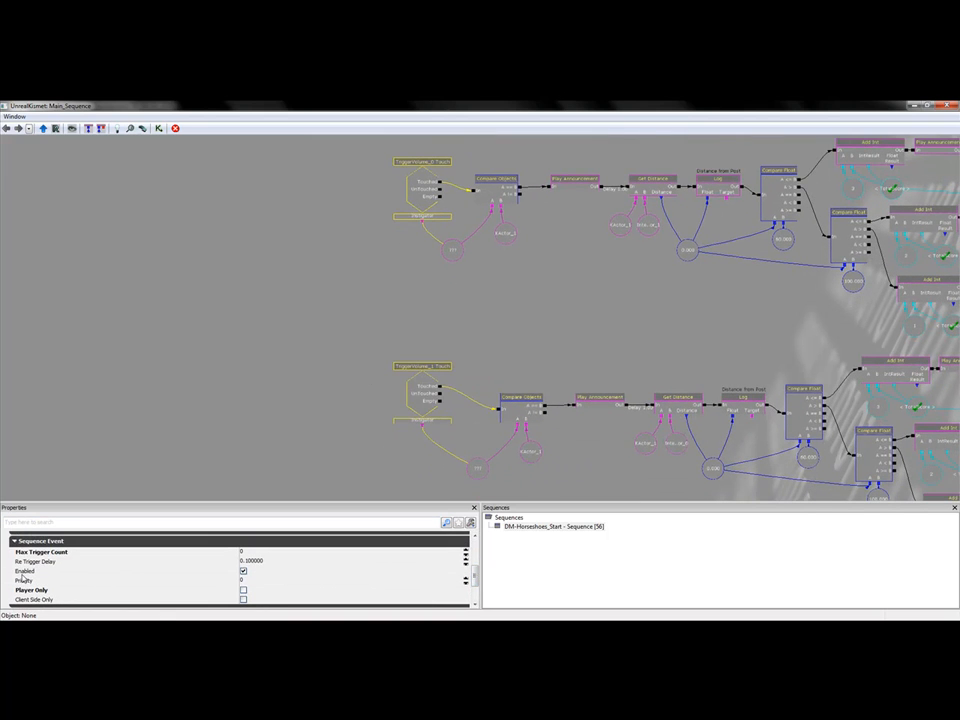
{"action": "left_click", "coordinate": [243, 572]}
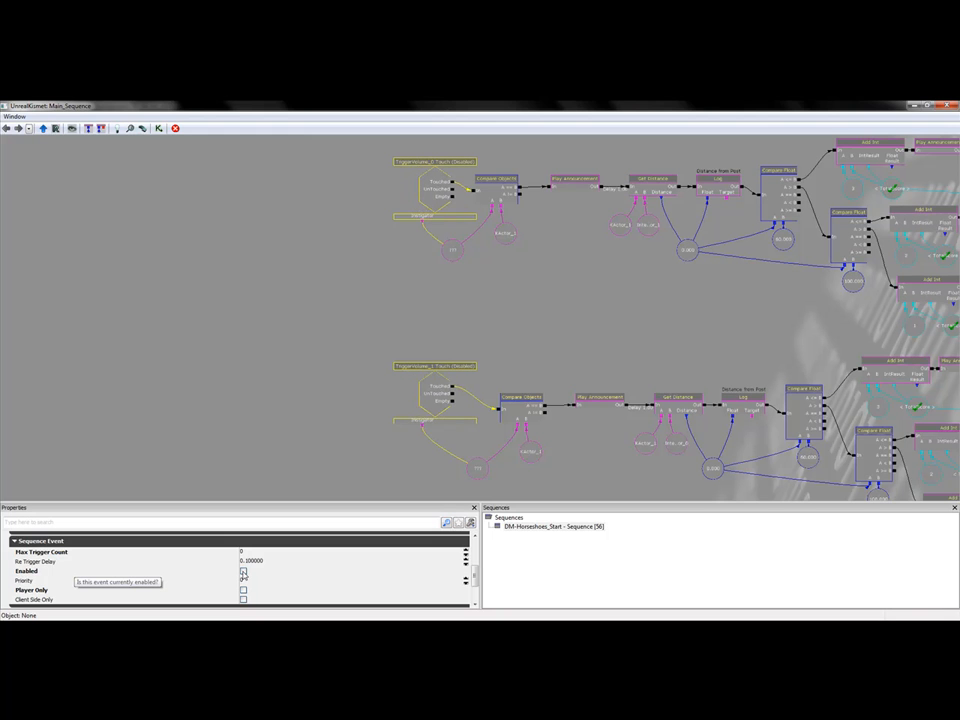
- Clear the event selection, return the Kismet window to its smaller size, and move it aside to expose the viewport
{"action": "left_click_drag", "start_coordinate": [399, 388], "coordinate": [390, 482]}
{"action": "scroll", "coordinate": [321, 424], "scroll_direction": "up", "scroll_amount": 5}
{"action": "left_click_drag", "start_coordinate": [219, 290], "coordinate": [285, 327]}
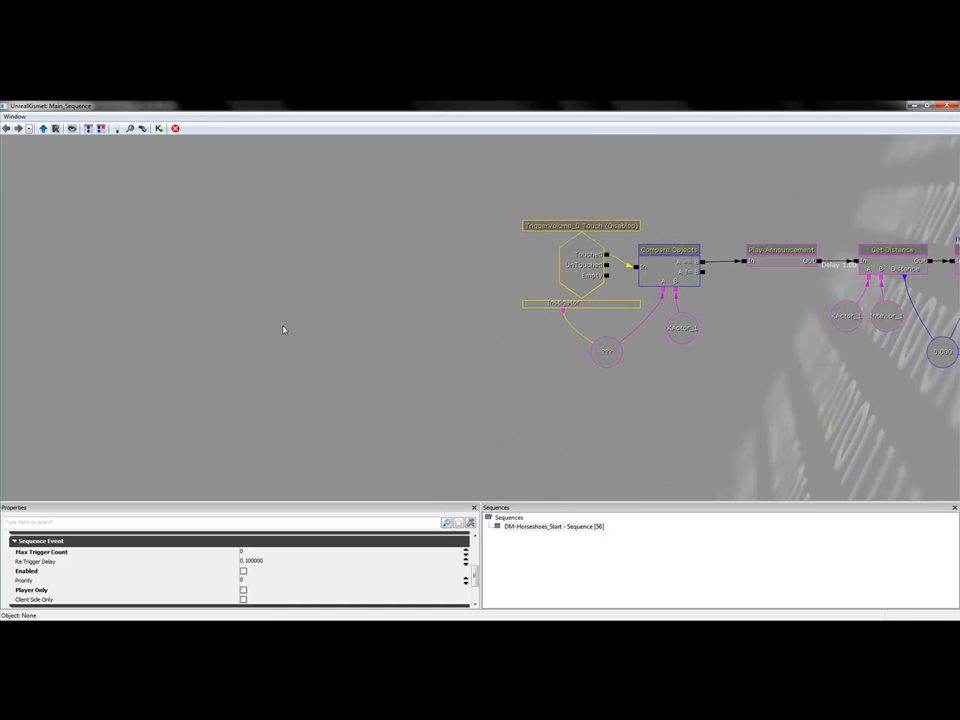
{"action": "left_click", "coordinate": [378, 306]}
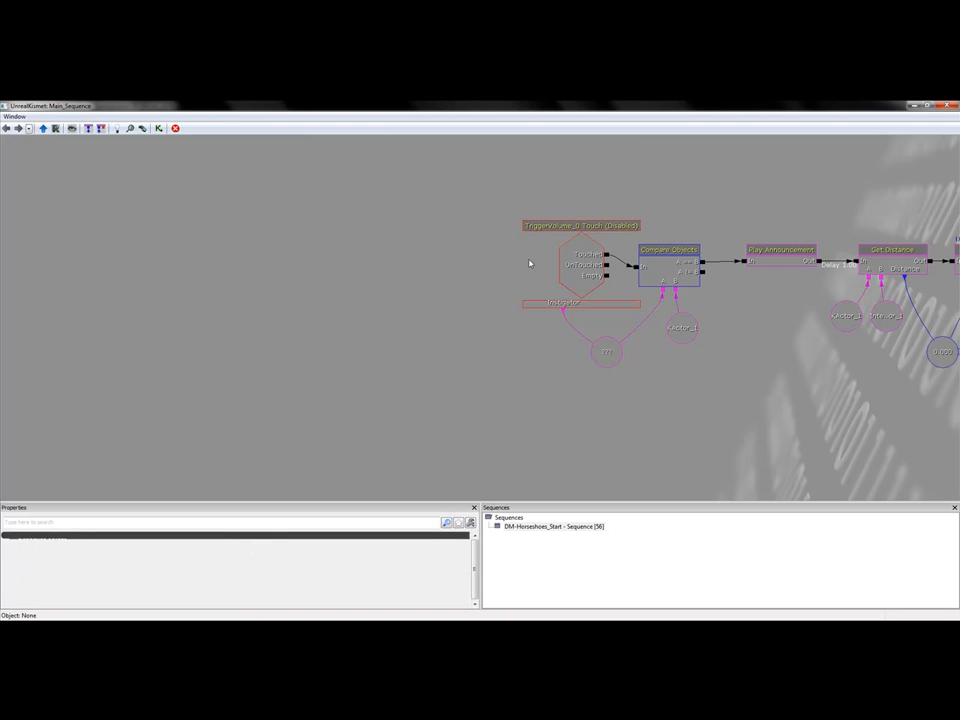
{"action": "left_click_drag", "start_coordinate": [301, 326], "coordinate": [328, 225]}
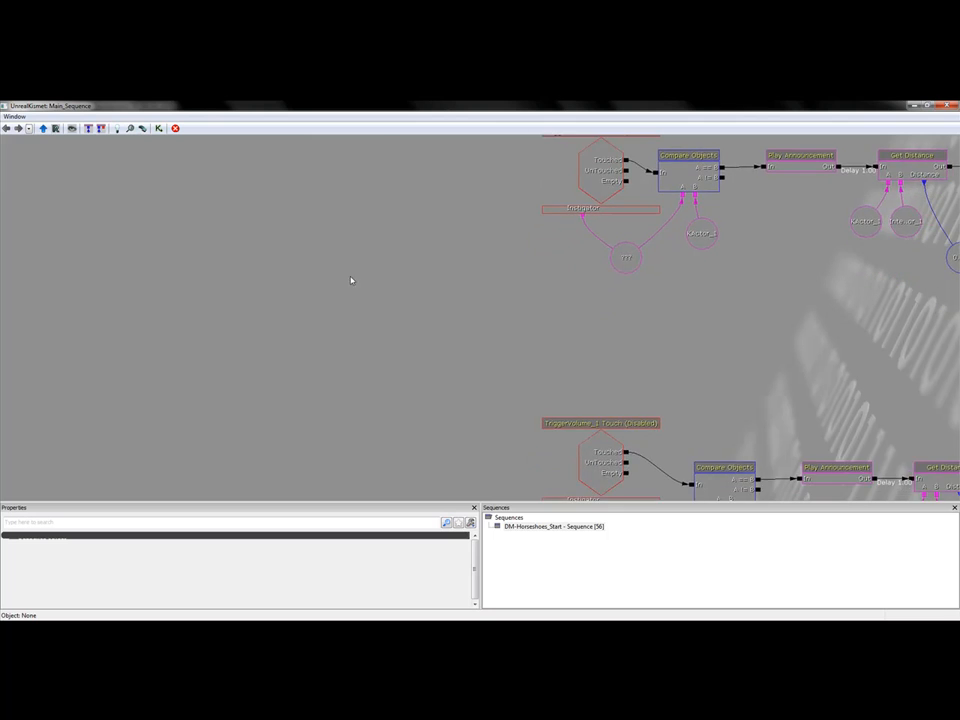
{"action": "left_click_drag", "start_coordinate": [488, 398], "coordinate": [475, 338]}
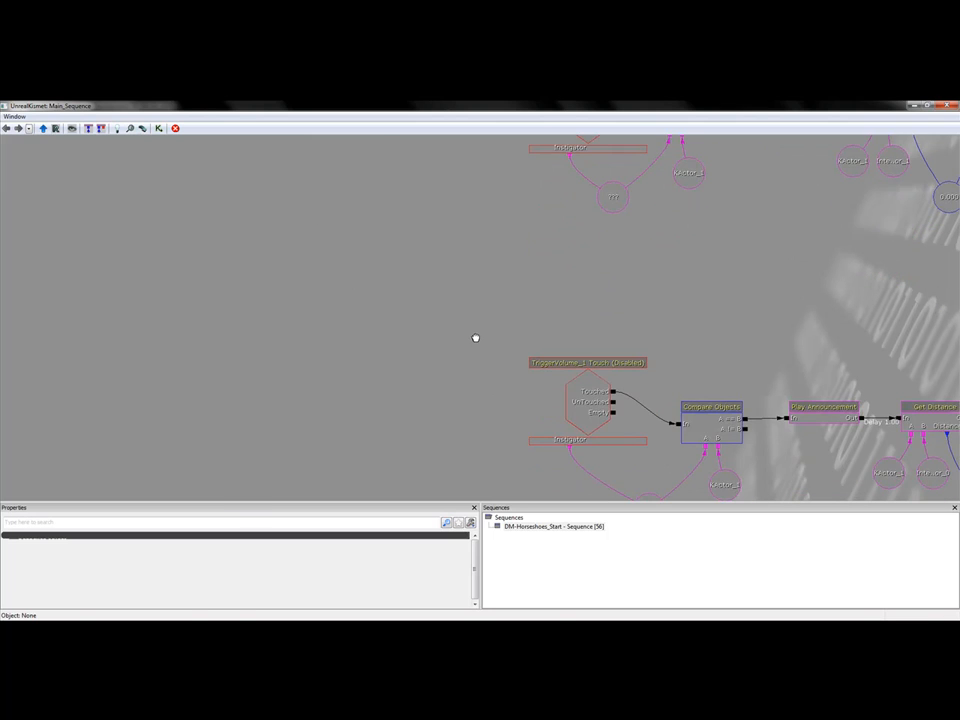
{"action": "double_click", "coordinate": [525, 105]}
{"action": "left_click_drag", "start_coordinate": [505, 310], "coordinate": [461, 345]}
{"action": "scroll", "coordinate": [463, 343], "scroll_direction": "up", "scroll_amount": 1}
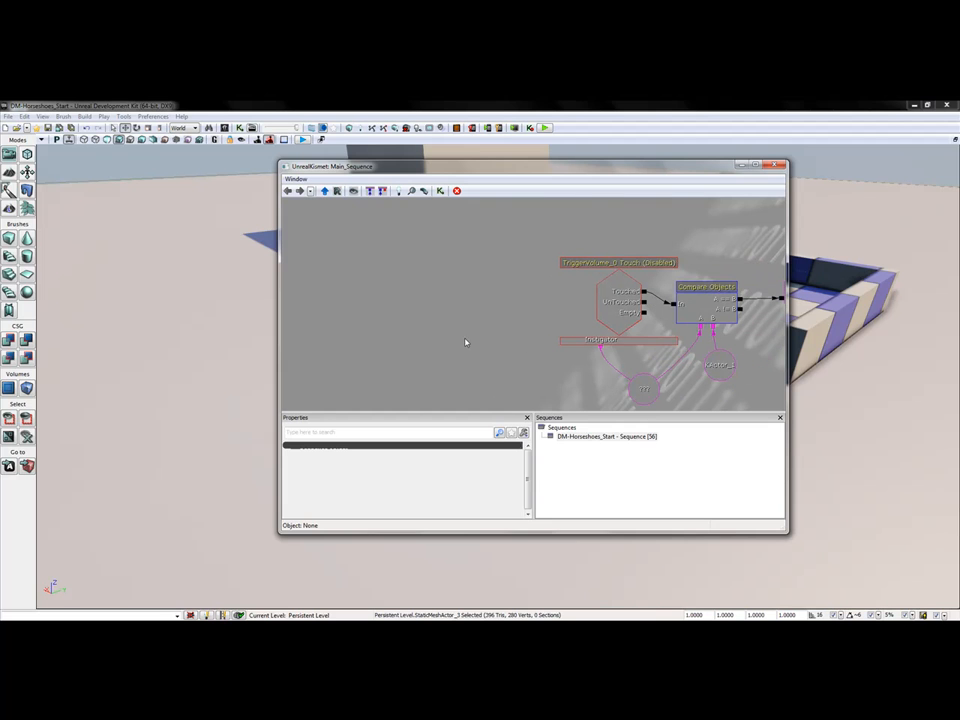
{"action": "left_click_drag", "start_coordinate": [579, 168], "coordinate": [347, 174]}
- Select TriggerVolume_1 at the second pit and add a Touch event for it beside the disabled TriggerVolume_0 Touch event
{"action": "left_click_drag", "start_coordinate": [714, 371], "coordinate": [600, 371]}
{"action": "left_click", "coordinate": [670, 366]}
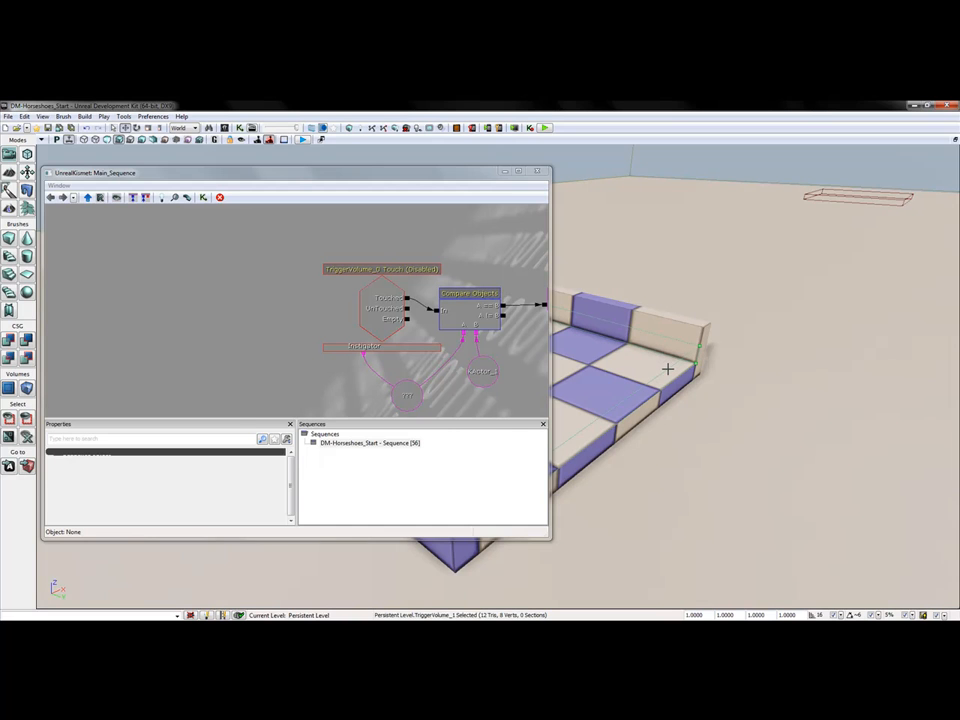
{"action": "right_click", "coordinate": [93, 292]}
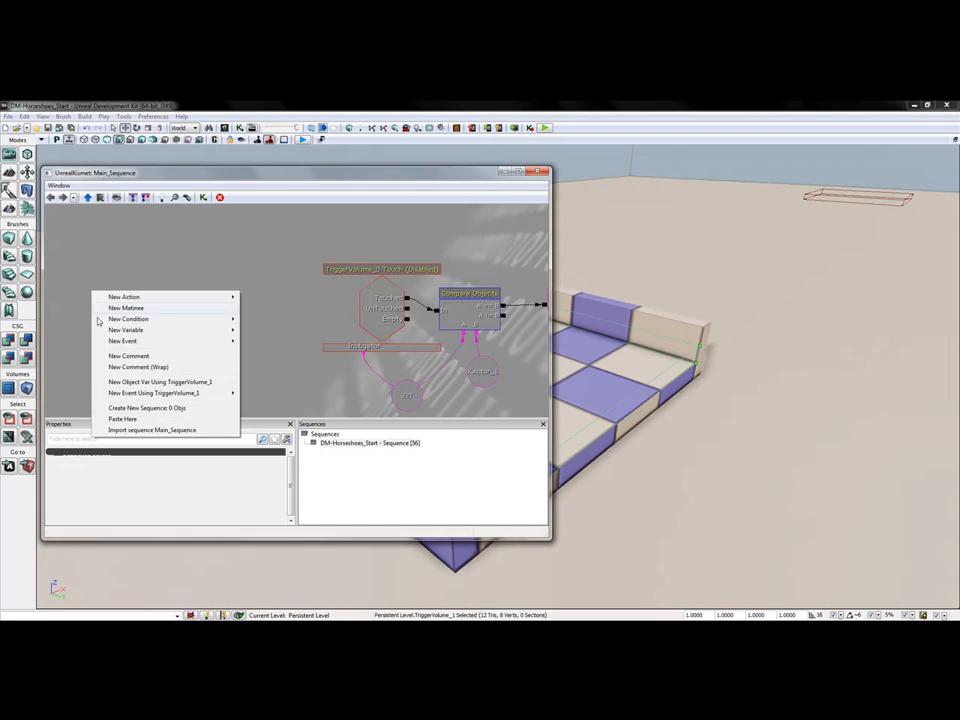
{"action": "mouse_move", "coordinate": [133, 398]}
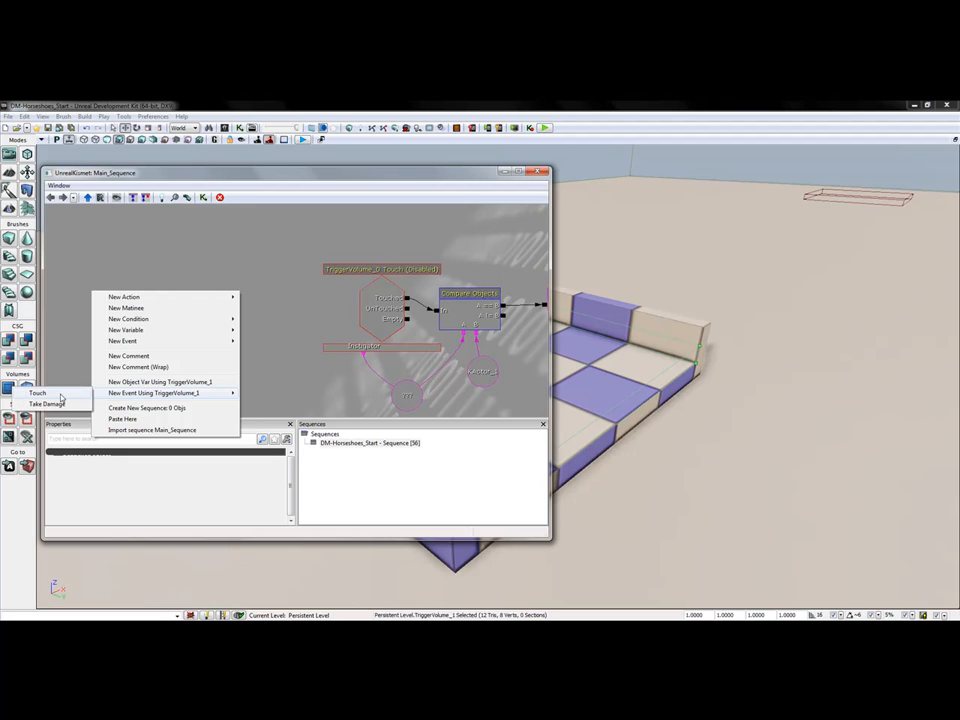
{"action": "left_click", "coordinate": [60, 396]}
{"action": "left_click_drag", "start_coordinate": [127, 350], "coordinate": [128, 314]}
- Add a Toggle action beside the new TriggerVolume_1 Touch event and link its Event connector to the disabled TriggerVolume_0 Touch event
{"action": "right_click", "coordinate": [233, 297]}
{"action": "mouse_move", "coordinate": [250, 290]}
{"action": "mouse_move", "coordinate": [152, 598]}
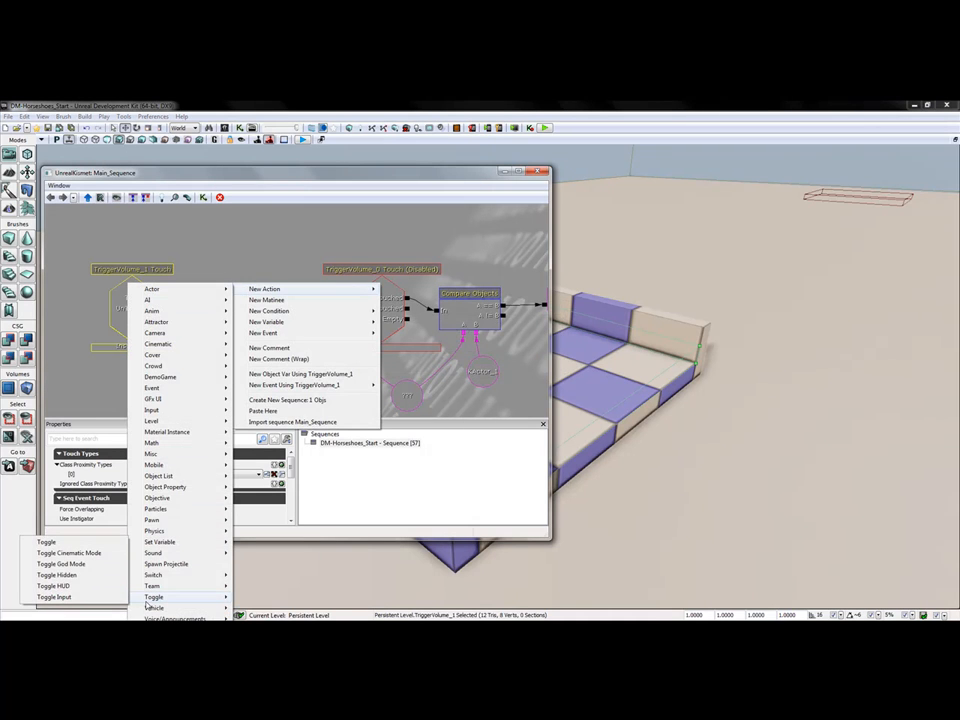
{"action": "left_click", "coordinate": [37, 542]}
{"action": "left_click_drag", "start_coordinate": [270, 324], "coordinate": [284, 360], "text": "ctrl"}
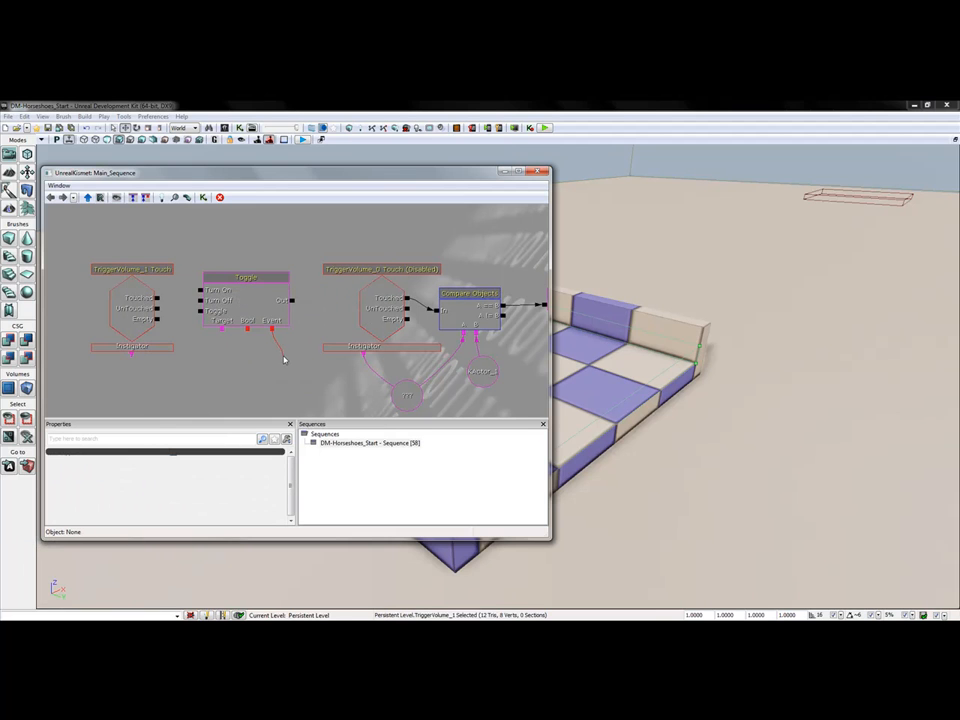
{"action": "left_click_drag", "start_coordinate": [355, 287], "coordinate": [381, 262]}
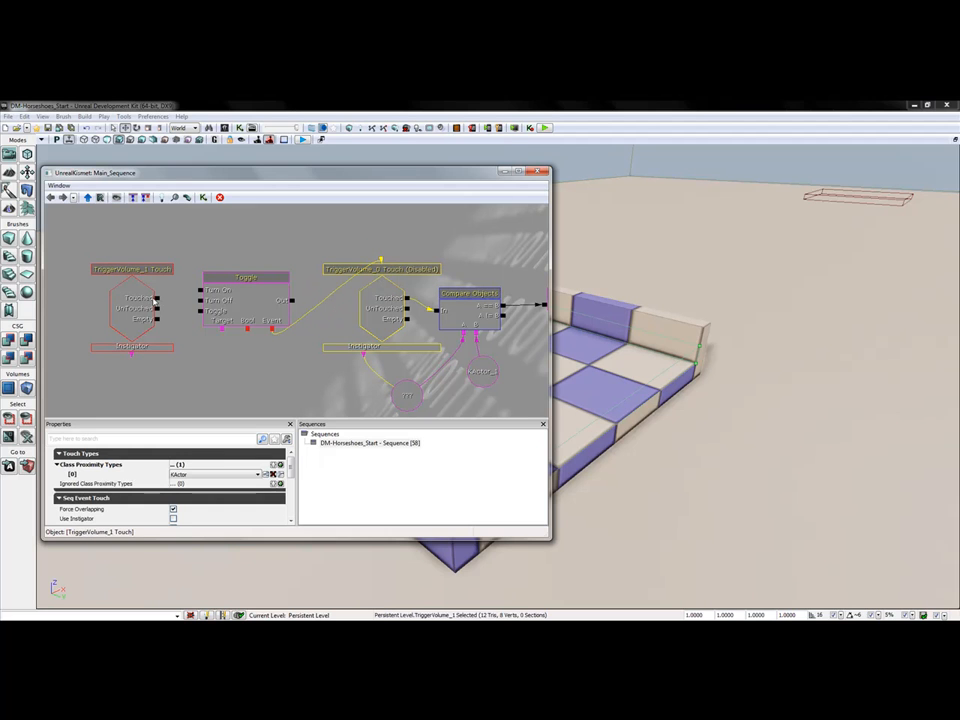
- Connect the new TriggerVolume_1 event's Touched output to the Toggle's Turn On and its UnTouched output to Turn Off
{"action": "left_click_drag", "start_coordinate": [157, 298], "coordinate": [180, 280]}
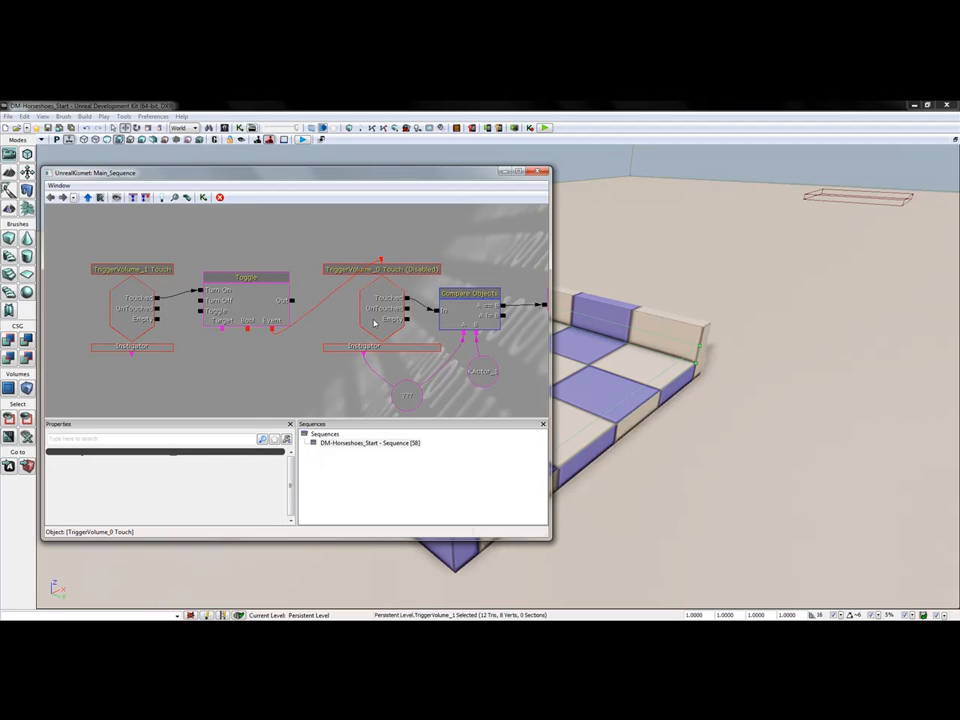
{"action": "left_click", "coordinate": [147, 317]}
{"action": "left_click_drag", "start_coordinate": [251, 373], "coordinate": [240, 347]}
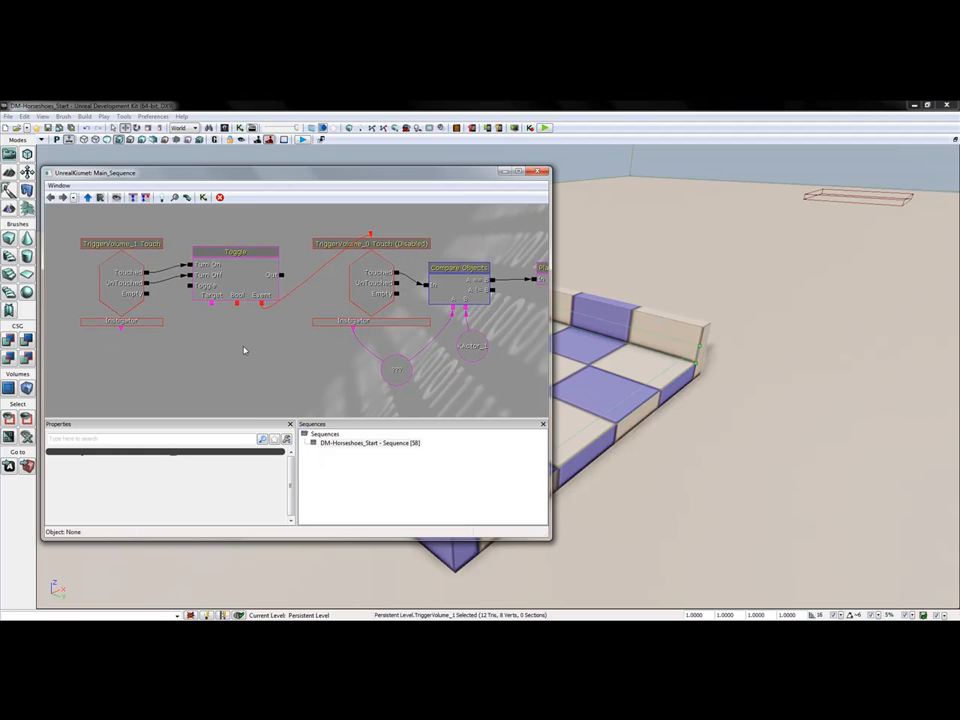
- Compare the touch settings of the new TriggerVolume_1 Touch event with those of the two disabled scoring events
{"action": "left_click", "coordinate": [123, 285]}
{"action": "left_click", "coordinate": [389, 294]}
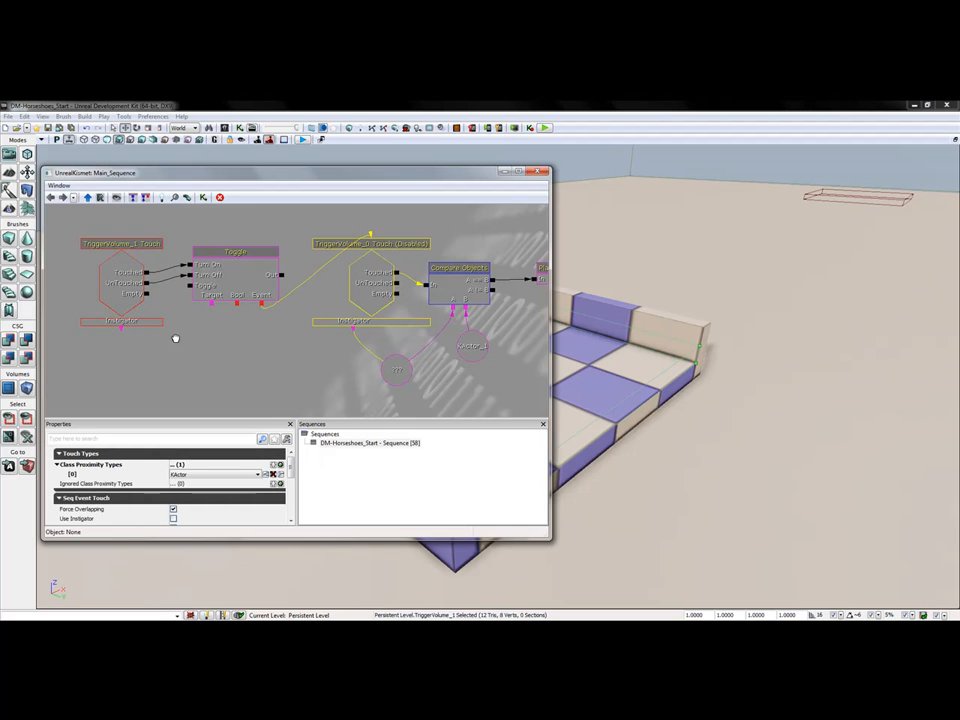
{"action": "left_click_drag", "start_coordinate": [184, 357], "coordinate": [198, 298]}
{"action": "scroll", "coordinate": [199, 299], "scroll_direction": "down", "scroll_amount": 4}
{"action": "left_click_drag", "start_coordinate": [243, 331], "coordinate": [260, 344]}
{"action": "scroll", "coordinate": [257, 304], "scroll_direction": "up", "scroll_amount": 1}
{"action": "scroll", "coordinate": [274, 378], "scroll_direction": "down", "scroll_amount": 2}
{"action": "scroll", "coordinate": [237, 286], "scroll_direction": "up", "scroll_amount": 3}
{"action": "left_click_drag", "start_coordinate": [317, 402], "coordinate": [288, 265]}
{"action": "scroll", "coordinate": [330, 338], "scroll_direction": "up", "scroll_amount": 1}
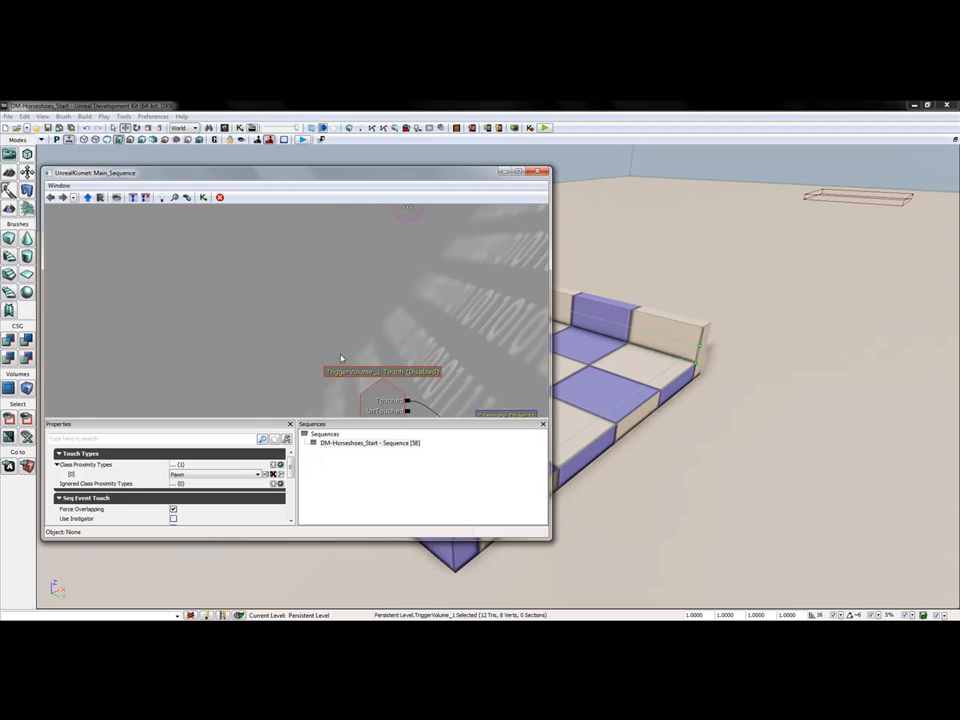
{"action": "left_click", "coordinate": [391, 397]}
- Recheck the new TriggerVolume_1 Touch event, its Toggle link and the class types of the disabled TriggerVolume_0 event
{"action": "left_click_drag", "start_coordinate": [324, 390], "coordinate": [254, 333]}
{"action": "scroll", "coordinate": [254, 332], "scroll_direction": "down", "scroll_amount": 2}
{"action": "scroll", "coordinate": [285, 355], "scroll_direction": "up", "scroll_amount": 1}
{"action": "left_click_drag", "start_coordinate": [325, 353], "coordinate": [303, 420]}
{"action": "scroll", "coordinate": [308, 366], "scroll_direction": "down", "scroll_amount": 3}
{"action": "scroll", "coordinate": [308, 366], "scroll_direction": "up", "scroll_amount": 2}
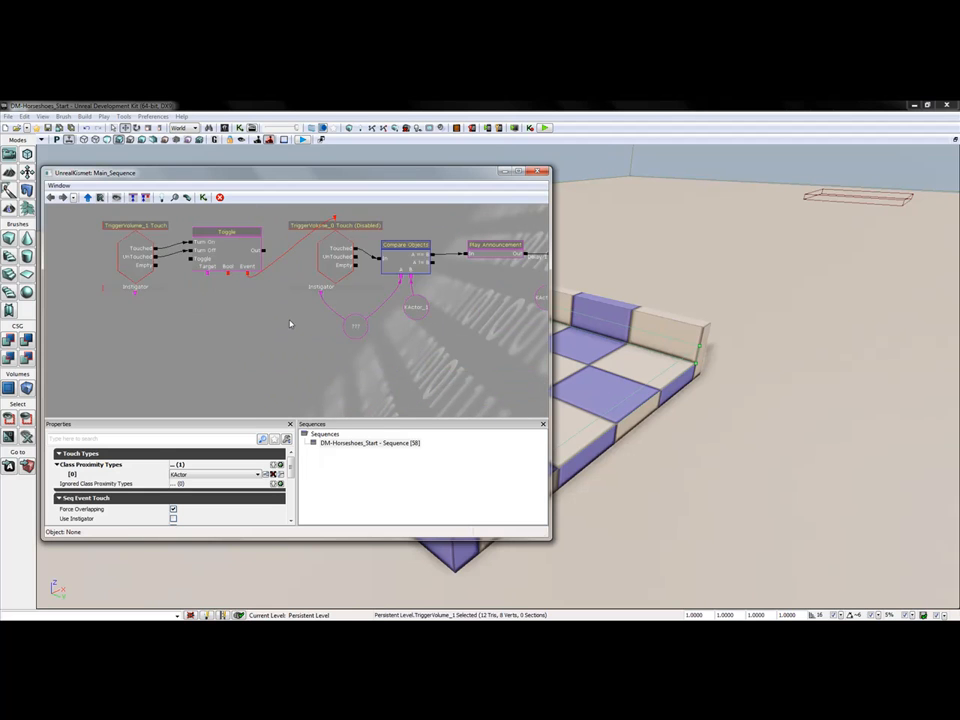
{"action": "left_click_drag", "start_coordinate": [291, 323], "coordinate": [302, 361]}
{"action": "left_click", "coordinate": [132, 297]}
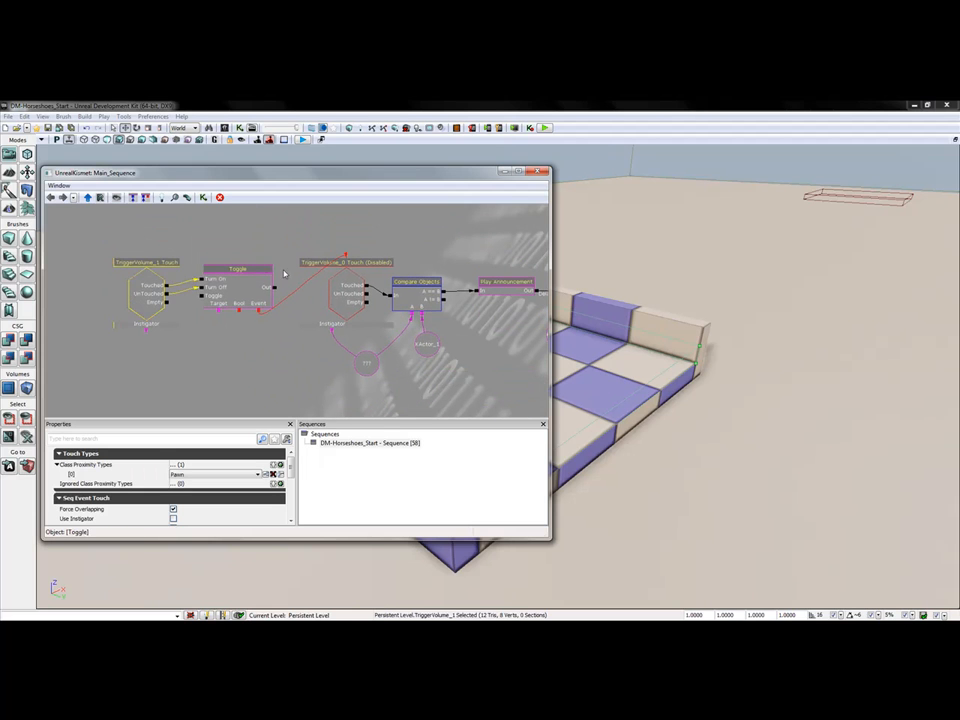
{"action": "left_click", "coordinate": [345, 288]}
{"action": "left_click_drag", "start_coordinate": [293, 375], "coordinate": [289, 343]}
{"action": "scroll", "coordinate": [230, 376], "scroll_direction": "down", "scroll_amount": 3}
{"action": "left_click_drag", "start_coordinate": [231, 379], "coordinate": [241, 323]}
{"action": "left_click_drag", "start_coordinate": [231, 377], "coordinate": [232, 413]}
{"action": "scroll", "coordinate": [210, 306], "scroll_direction": "up", "scroll_amount": 2}
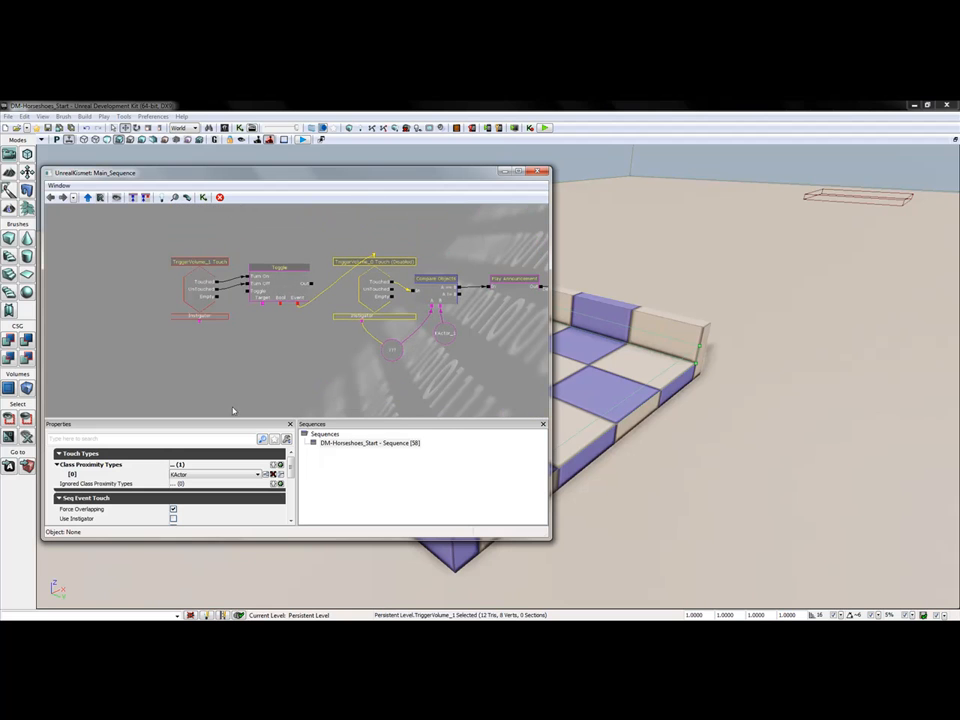
- Select TriggerVolume_0 at the pit with the stake and add a Touch event for it beside the disabled TriggerVolume_1 Touch event
{"action": "right_click_drag", "start_coordinate": [649, 352], "coordinate": [862, 316]}
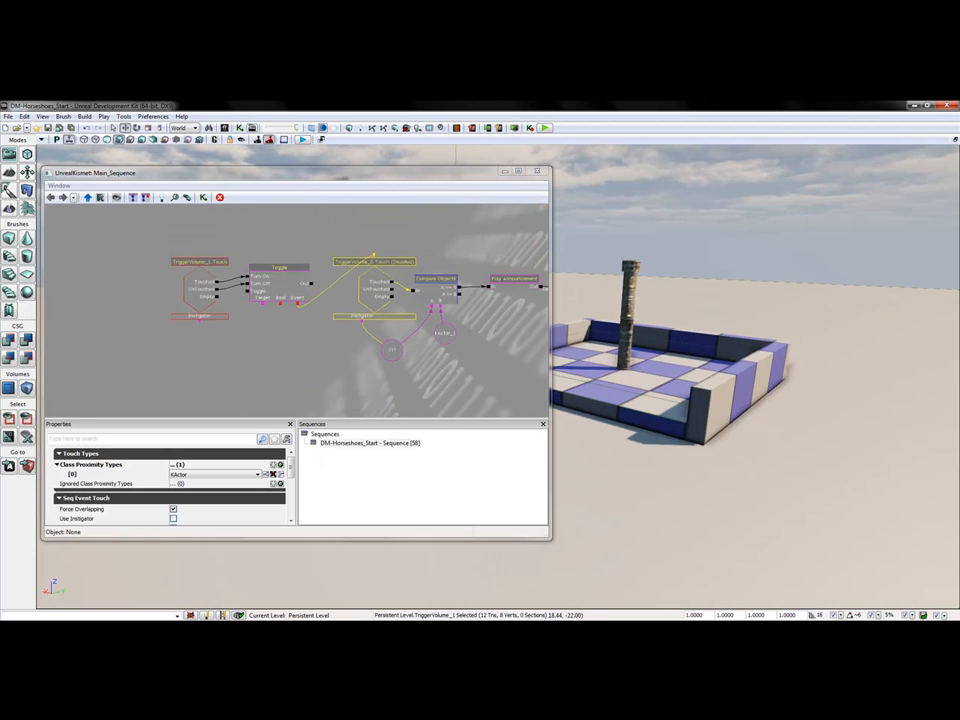
{"action": "left_click_drag", "start_coordinate": [640, 362], "coordinate": [650, 325]}
{"action": "left_click", "coordinate": [620, 412]}
{"action": "left_click_drag", "start_coordinate": [207, 332], "coordinate": [255, 340]}
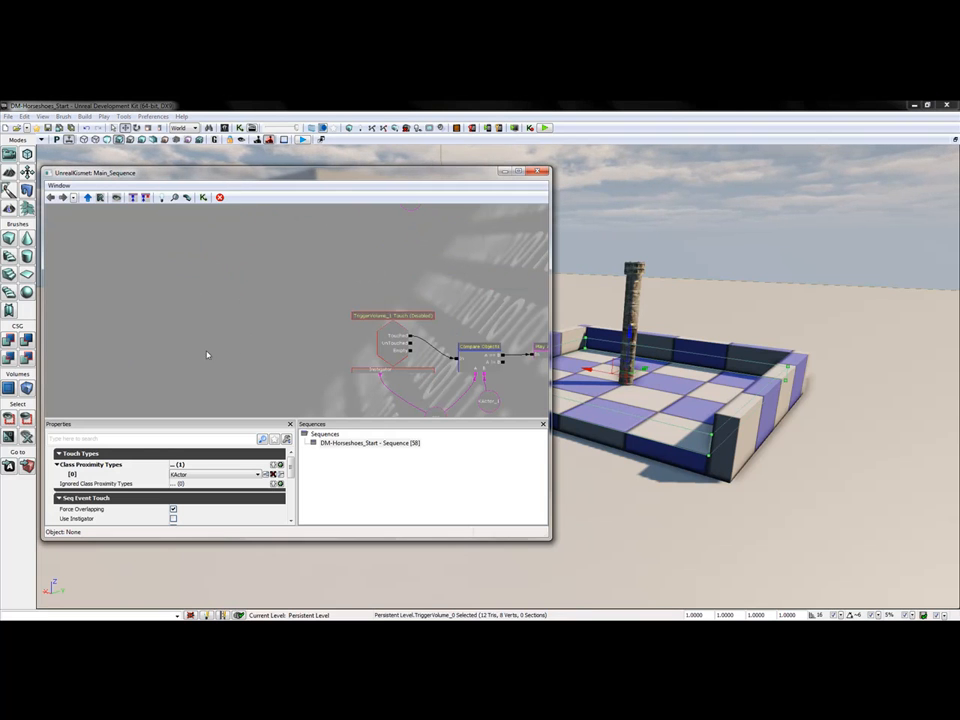
{"action": "right_click", "coordinate": [210, 339]}
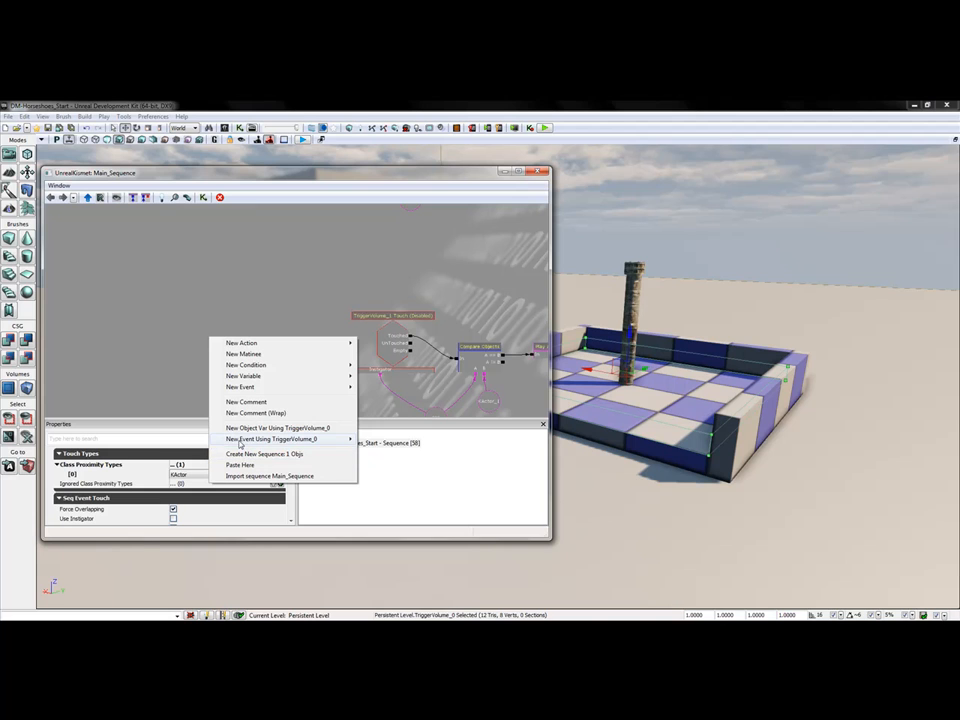
{"action": "mouse_move", "coordinate": [240, 444]}
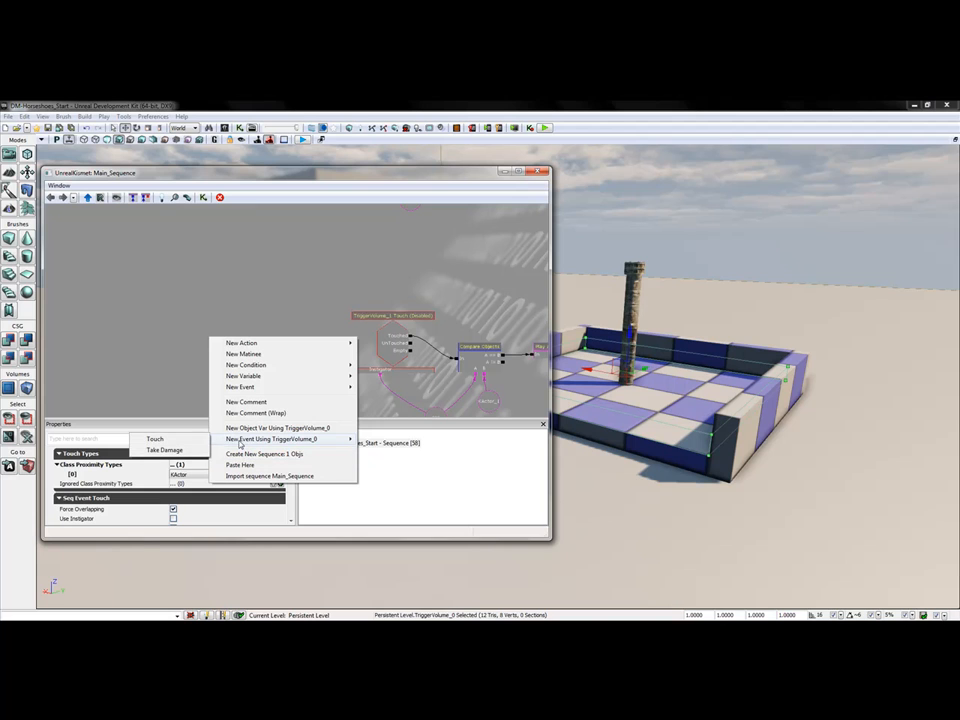
{"action": "left_click", "coordinate": [156, 439]}
{"action": "left_click_drag", "start_coordinate": [229, 381], "coordinate": [229, 346]}
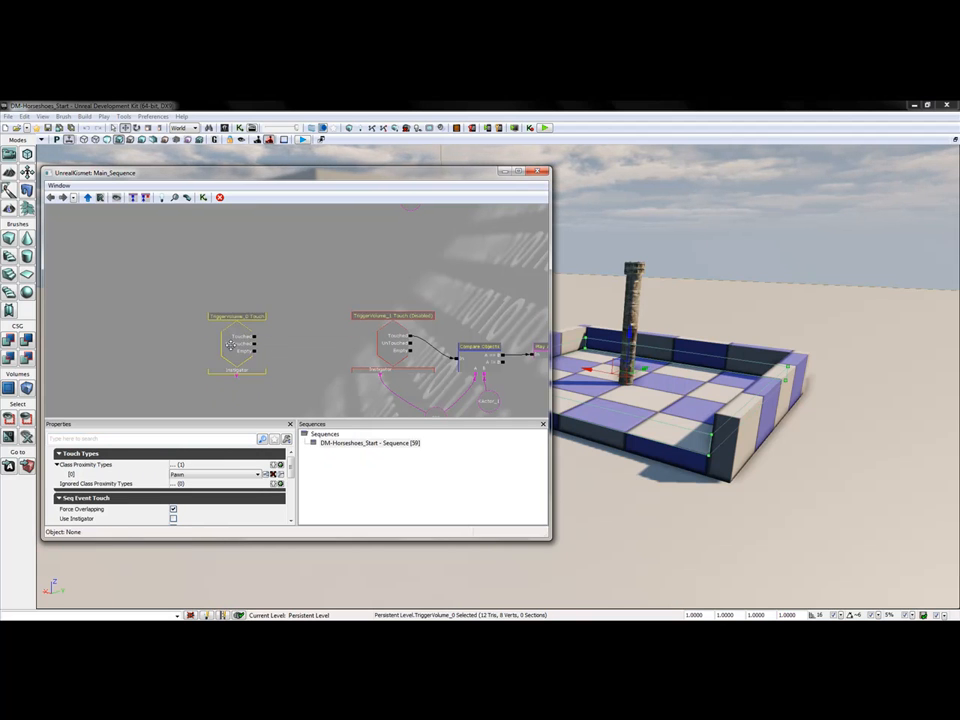
- Add a Toggle that targets the disabled TriggerVolume_1 Touch event, with the new event's Touched wired to Turn On and UnTouched to Turn Off
{"action": "right_click", "coordinate": [315, 334]}
{"action": "mouse_move", "coordinate": [341, 340]}
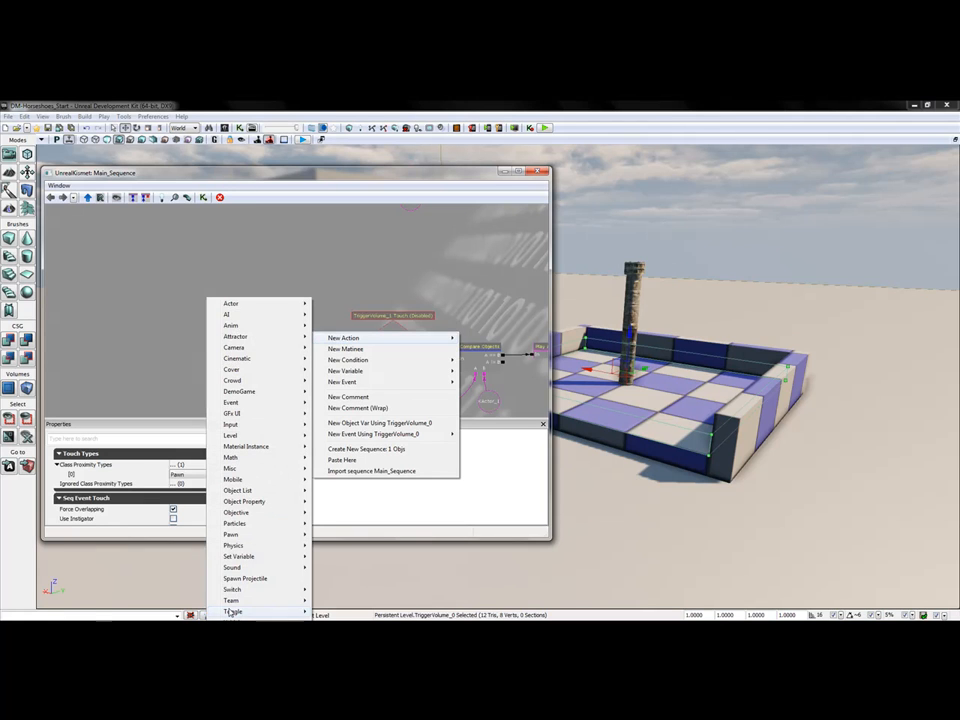
{"action": "mouse_move", "coordinate": [231, 612]}
{"action": "left_click", "coordinate": [138, 557]}
{"action": "left_click_drag", "start_coordinate": [332, 366], "coordinate": [282, 335], "text": "ctrl"}
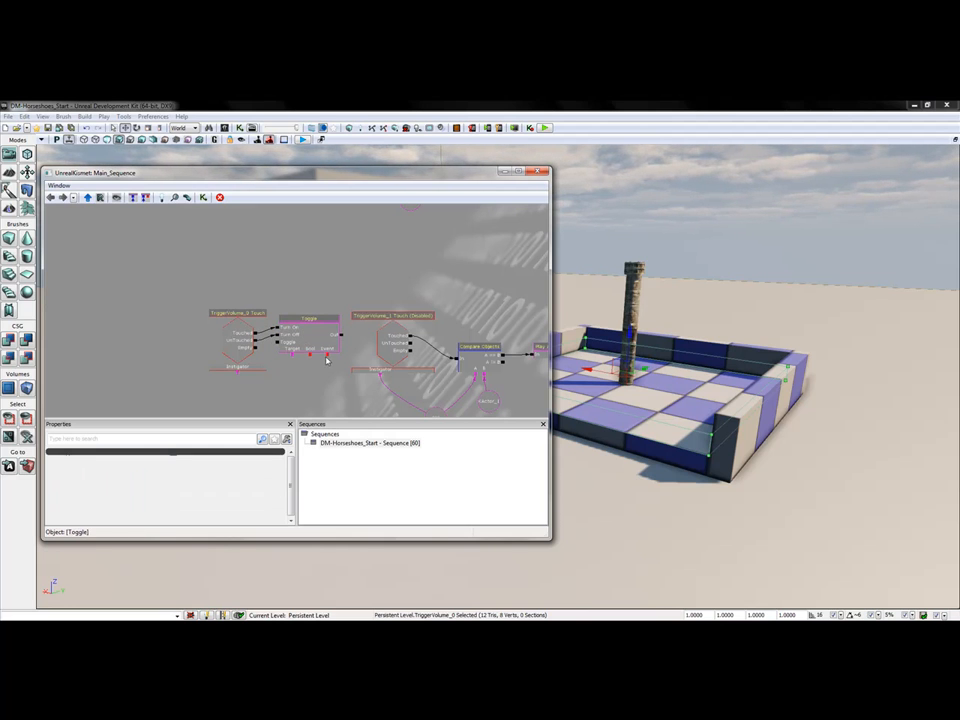
{"action": "left_click_drag", "start_coordinate": [388, 363], "coordinate": [395, 315]}
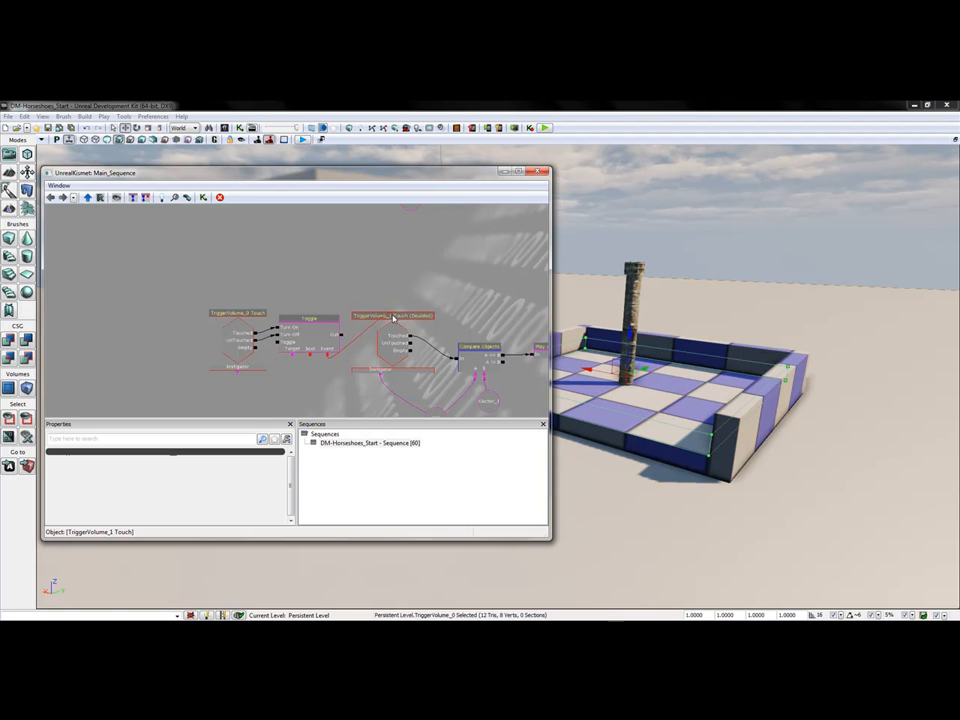
- Select both newly added enabled Touch events and set their Max Trigger Count to 0
{"action": "left_click", "coordinate": [236, 343]}
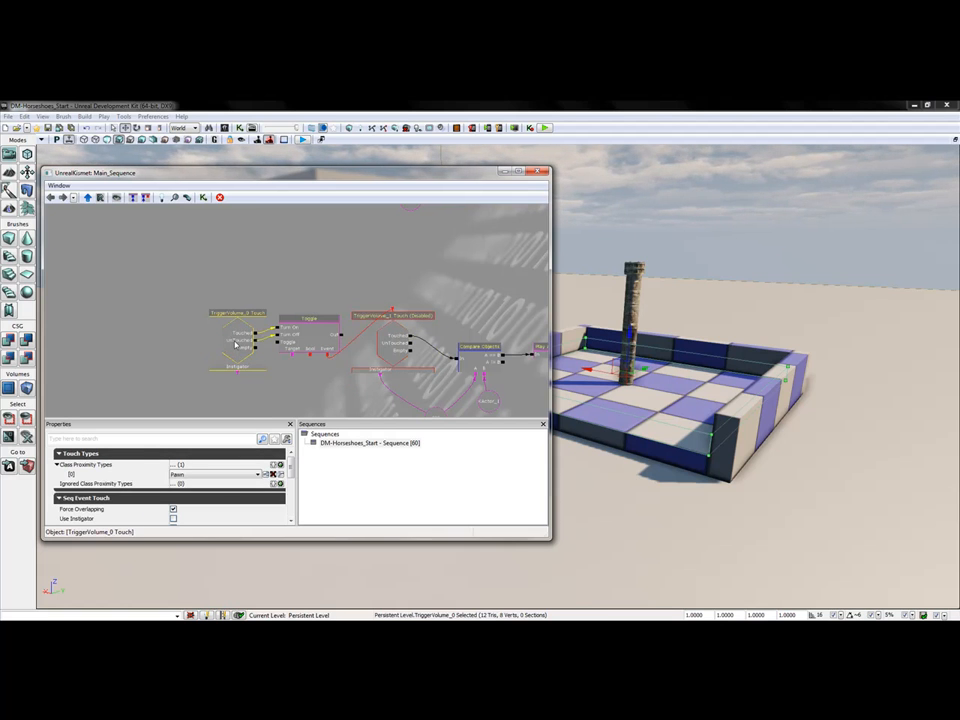
{"action": "left_click_drag", "start_coordinate": [224, 347], "coordinate": [247, 363]}
{"action": "scroll", "coordinate": [260, 360], "scroll_direction": "down", "scroll_amount": 6}
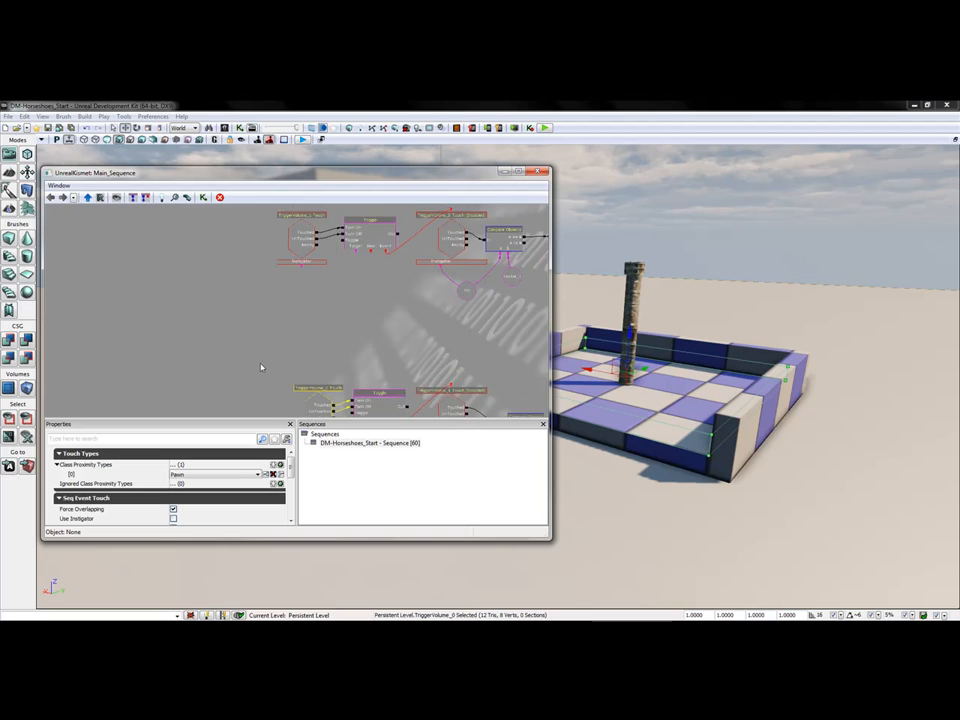
{"action": "left_click", "coordinate": [296, 248], "text": "ctrl"}
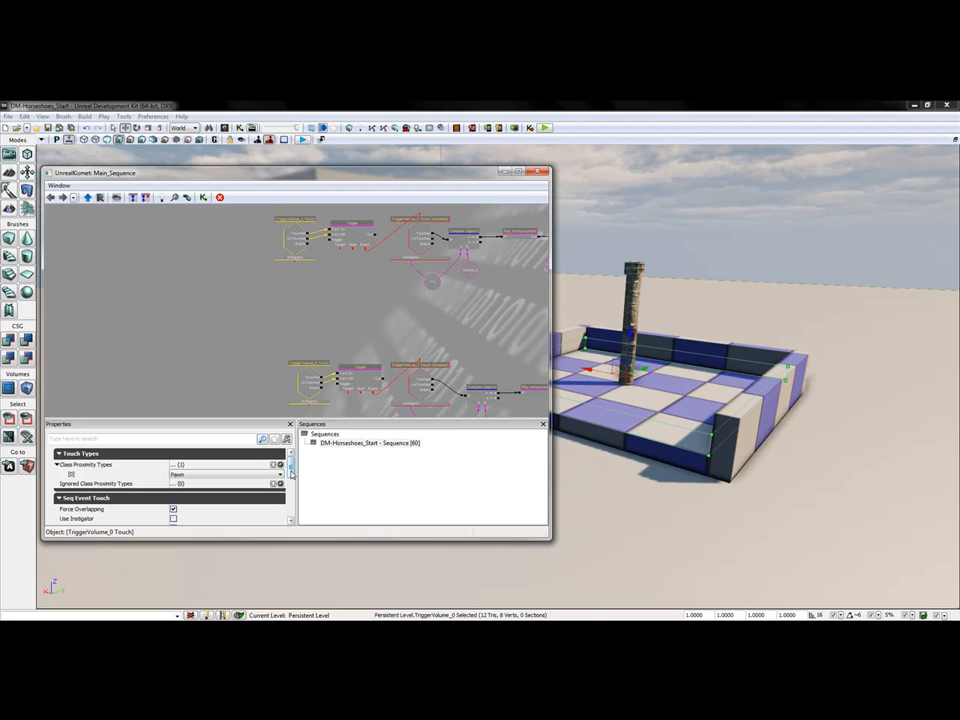
{"action": "scroll", "coordinate": [181, 467], "scroll_direction": "down", "scroll_amount": 5}
{"action": "left_click", "coordinate": [180, 468]}
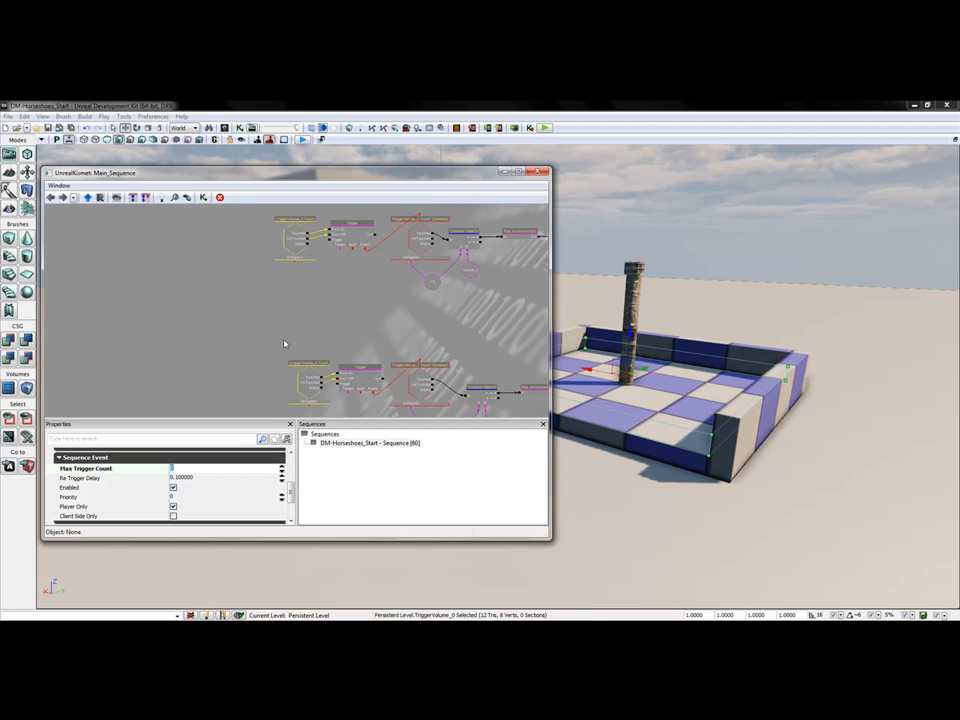
- Give the enabled TriggerVolume_1 Touch event the comment "Standing on Volume 1" and output that comment to the screen
{"action": "left_click", "coordinate": [294, 232]}
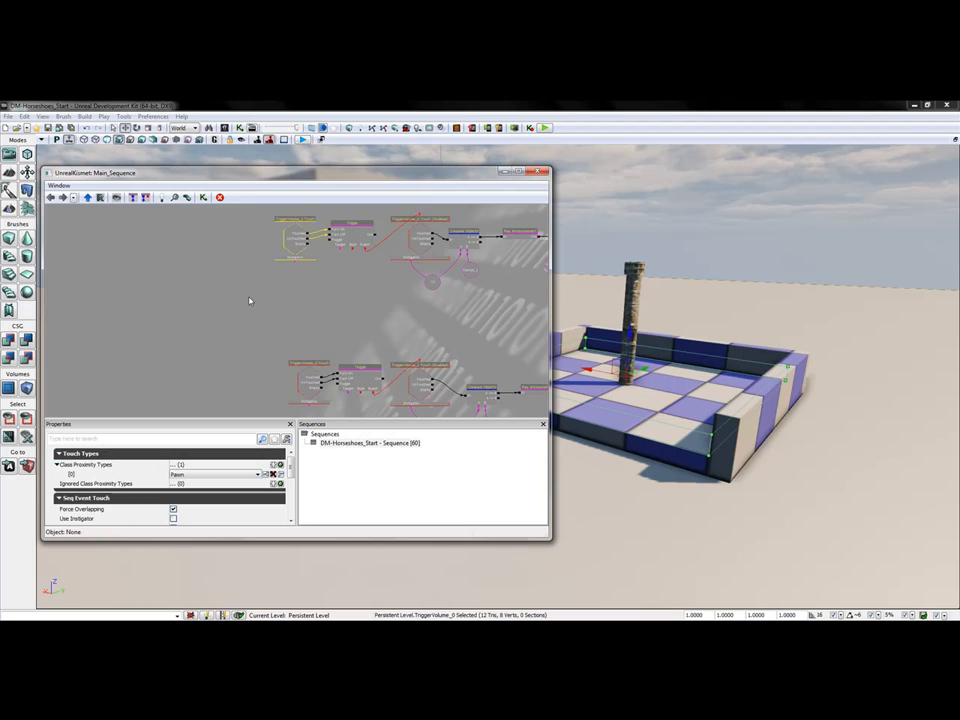
{"action": "scroll", "coordinate": [260, 320], "scroll_direction": "up", "scroll_amount": 3}
{"action": "left_click_drag", "start_coordinate": [279, 296], "coordinate": [285, 349]}
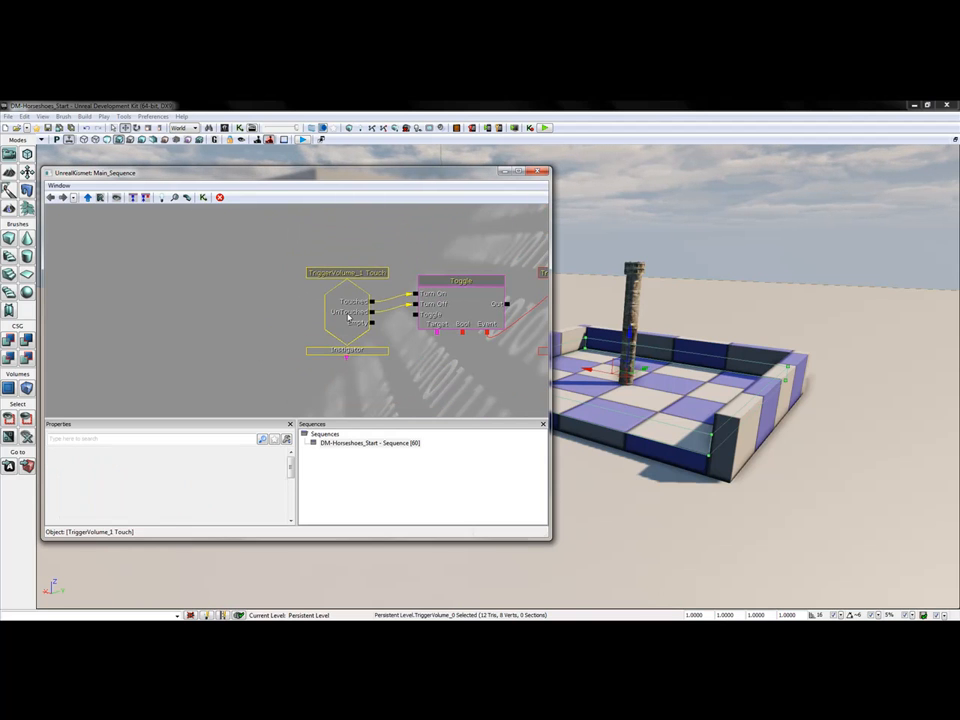
{"action": "scroll", "coordinate": [291, 476], "scroll_direction": "down", "scroll_amount": 5}
{"action": "left_click", "coordinate": [181, 498]}
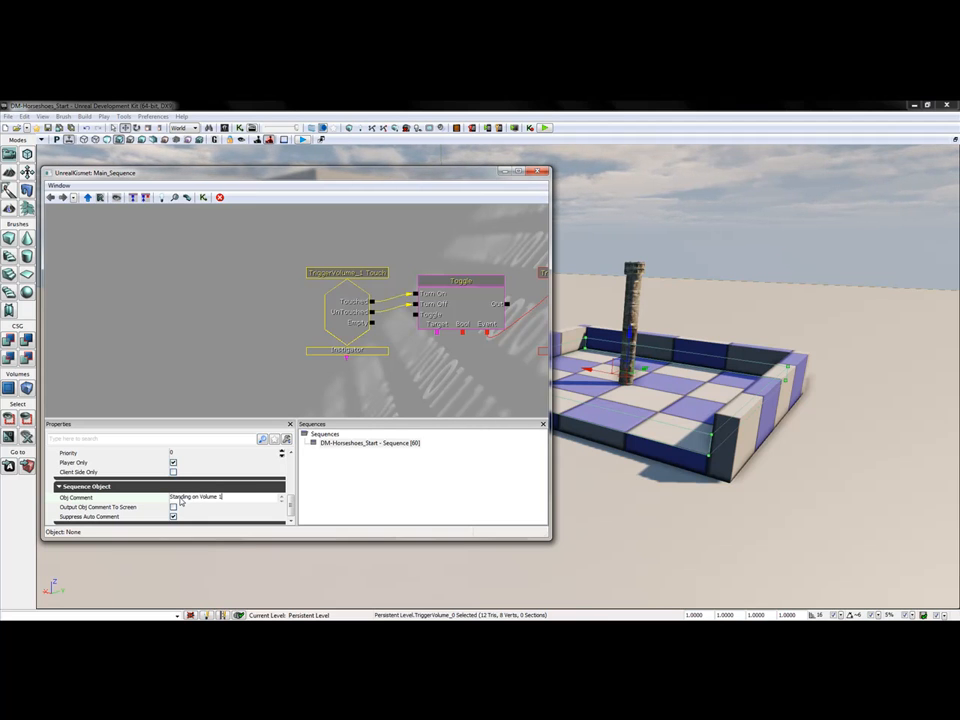
{"action": "key", "text": "Return"}
{"action": "left_click", "coordinate": [173, 507]}
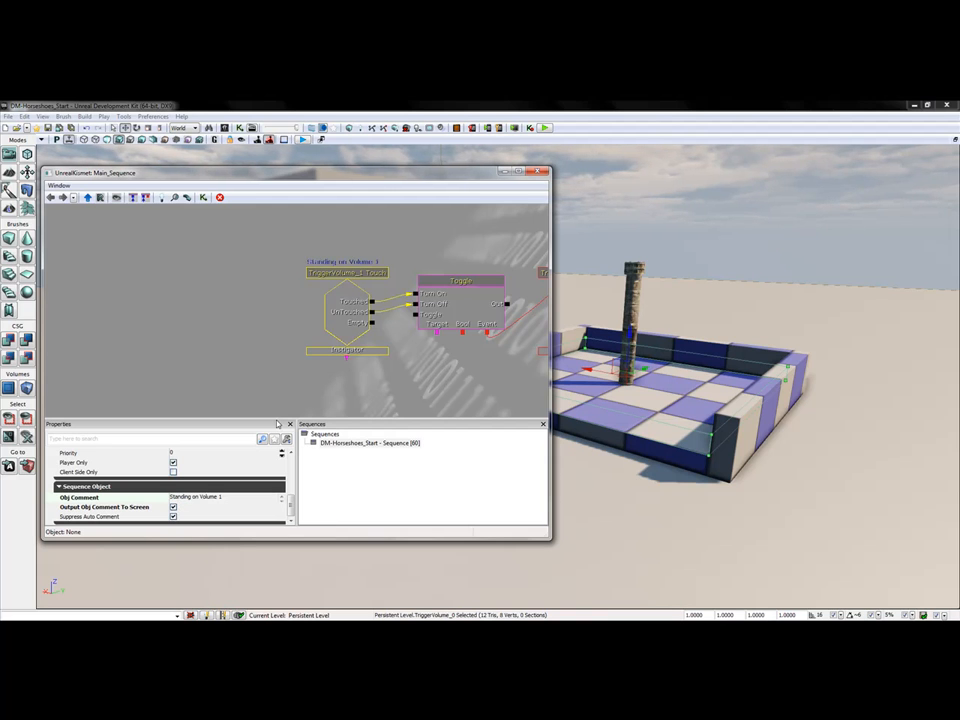
- Give the enabled TriggerVolume_0 Touch event the comment "Standing on volume 0" and output that comment to the screen
{"action": "left_click_drag", "start_coordinate": [283, 389], "coordinate": [289, 273]}
{"action": "scroll", "coordinate": [281, 364], "scroll_direction": "down", "scroll_amount": 1}
{"action": "scroll", "coordinate": [286, 325], "scroll_direction": "down", "scroll_amount": 3}
{"action": "left_click", "coordinate": [327, 333]}
{"action": "scroll", "coordinate": [296, 349], "scroll_direction": "up", "scroll_amount": 3}
{"action": "left_click_drag", "start_coordinate": [296, 349], "coordinate": [251, 310]}
{"action": "scroll", "coordinate": [294, 462], "scroll_direction": "down", "scroll_amount": 3}
{"action": "left_click", "coordinate": [194, 498]}
{"action": "type", "text": "Standing on"}
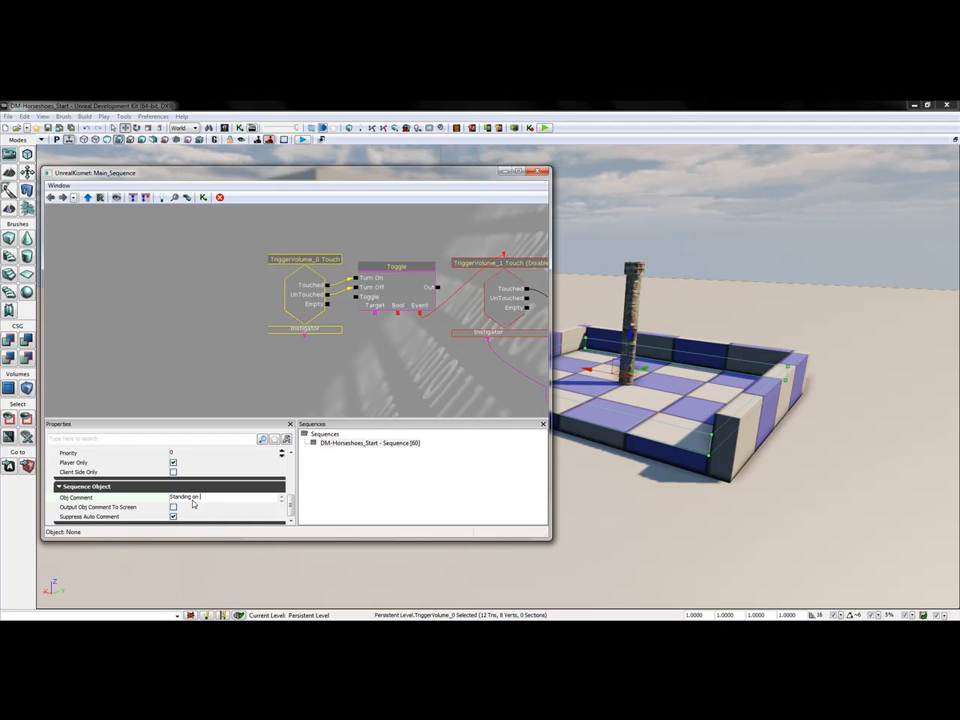
{"action": "type", "text": " volume "}
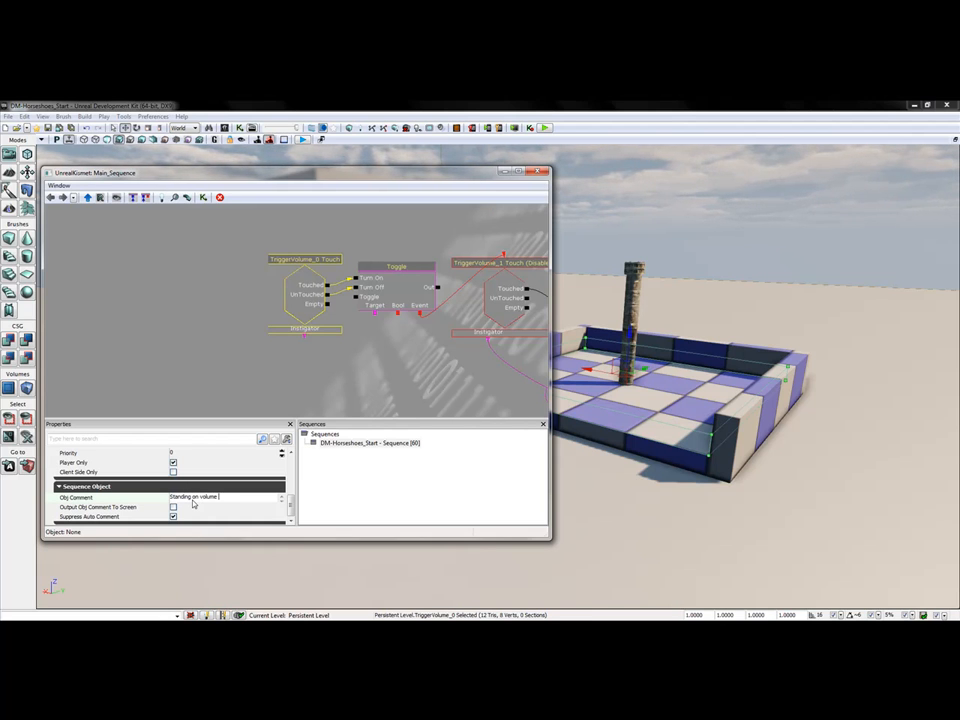
{"action": "type", "text": "0"}
{"action": "left_click", "coordinate": [173, 507]}
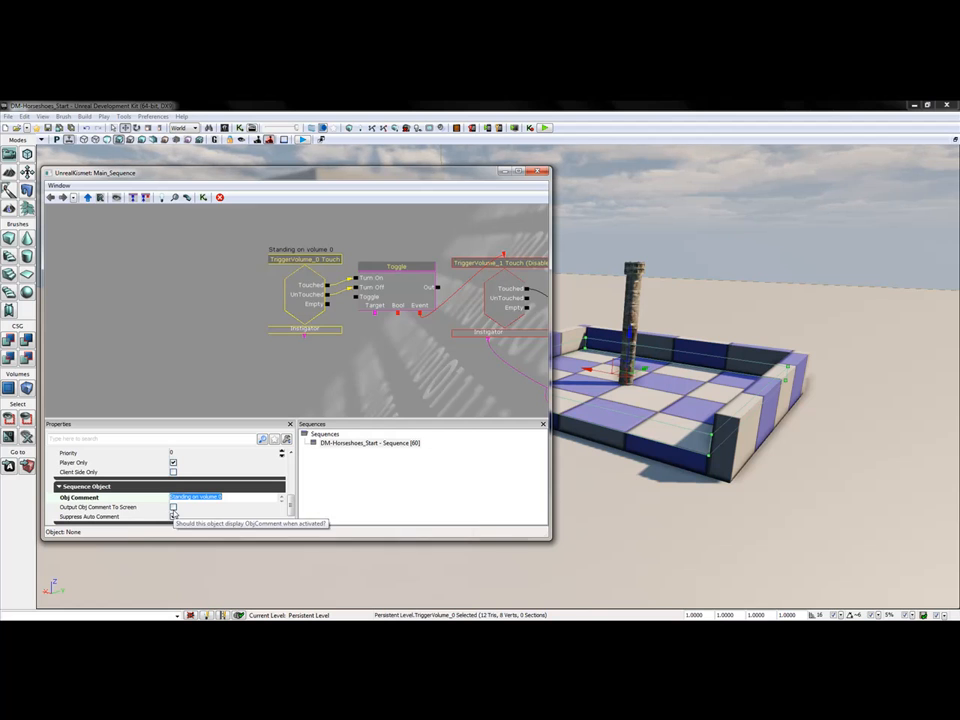
- Start a play test from the ground near the pit and pick up the horseshoe
{"action": "left_click_drag", "start_coordinate": [277, 293], "coordinate": [259, 320]}
{"action": "left_click_drag", "start_coordinate": [393, 309], "coordinate": [278, 300]}
{"action": "scroll", "coordinate": [301, 300], "scroll_direction": "down", "scroll_amount": 8}
{"action": "right_click", "coordinate": [600, 151]}
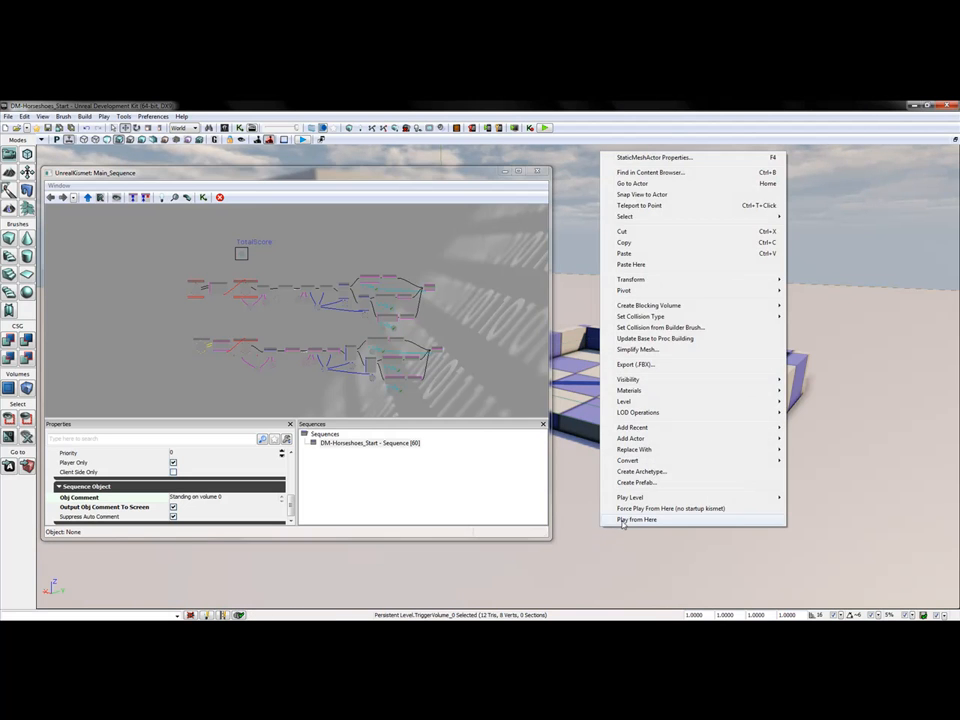
{"action": "left_click", "coordinate": [625, 519]}
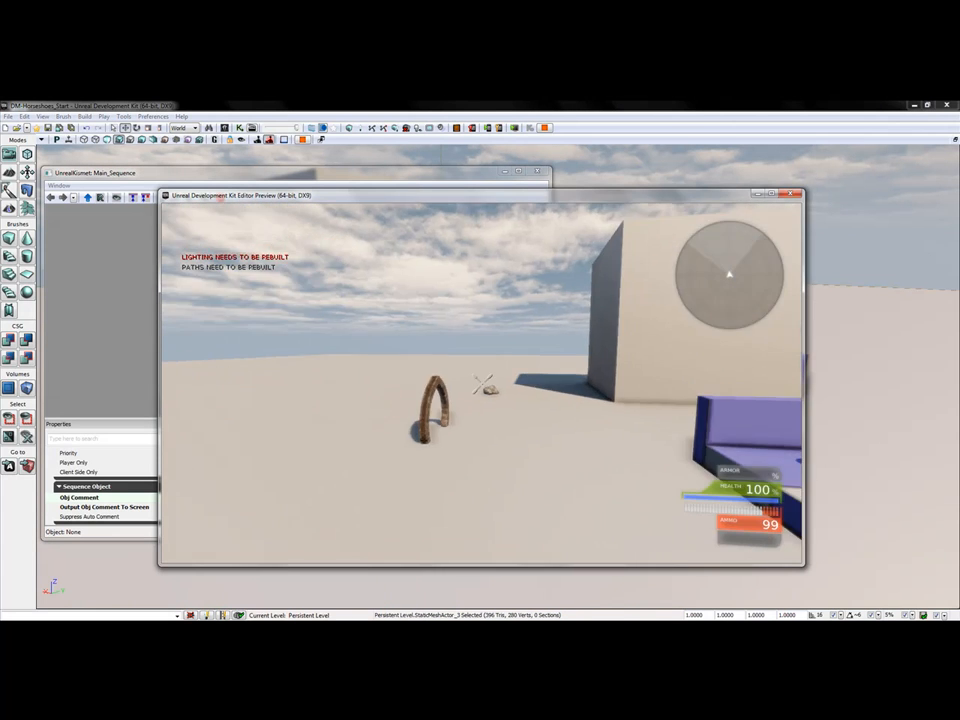
{"action": "key", "text": "w"}
{"action": "right_click", "coordinate": [483, 385]}
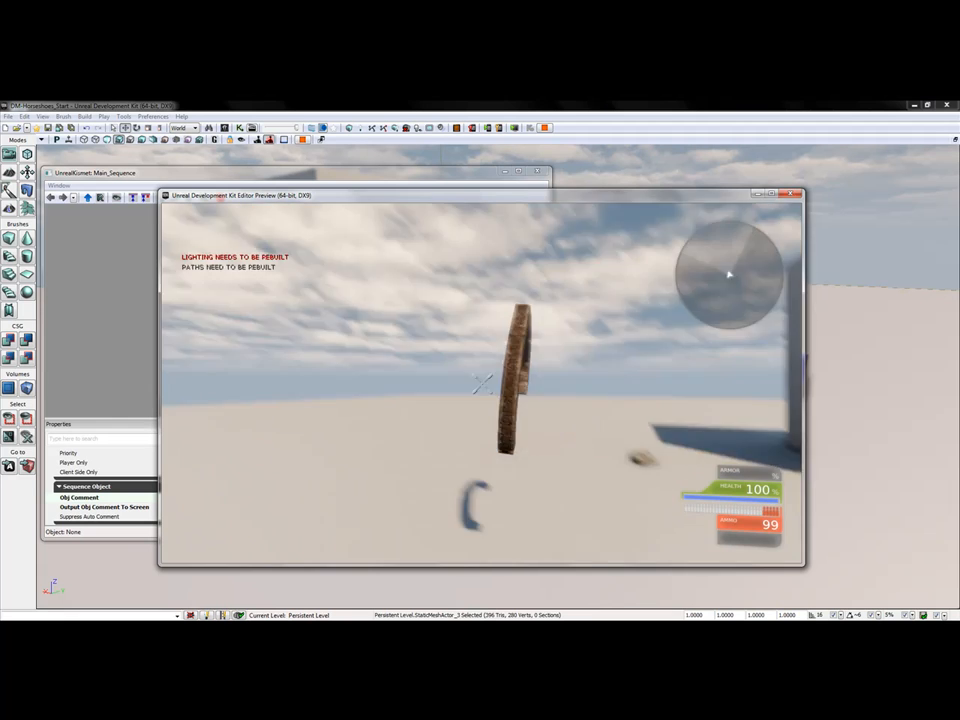
- Test the scoring by carrying the horseshoe into each pit and throwing it at the opposite pit's post
{"action": "key", "text": "w"}
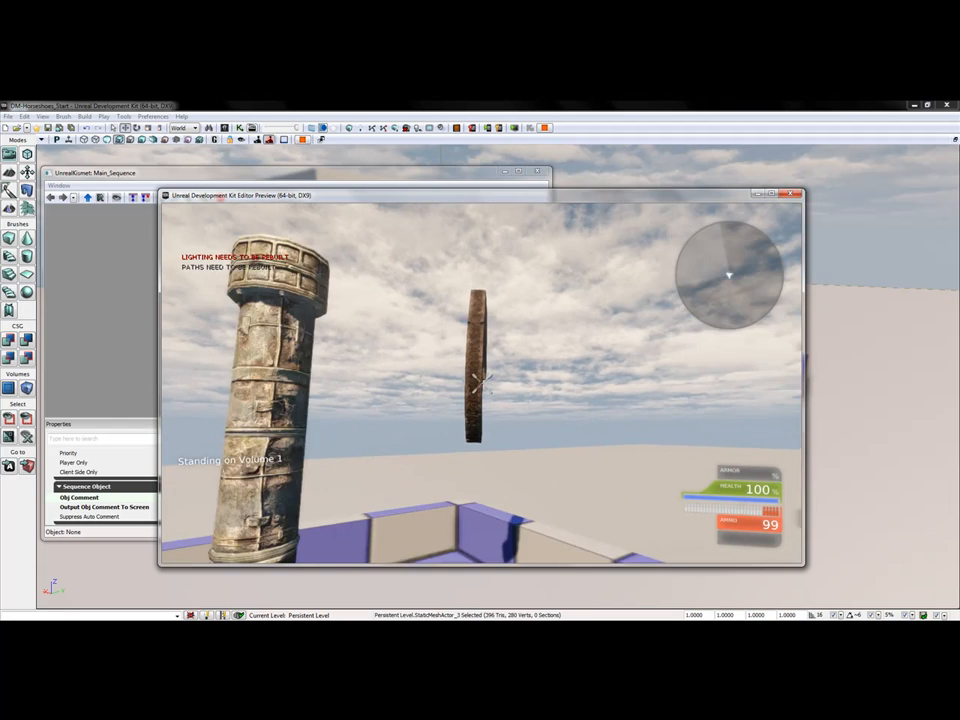
{"action": "right_click", "coordinate": [483, 385]}
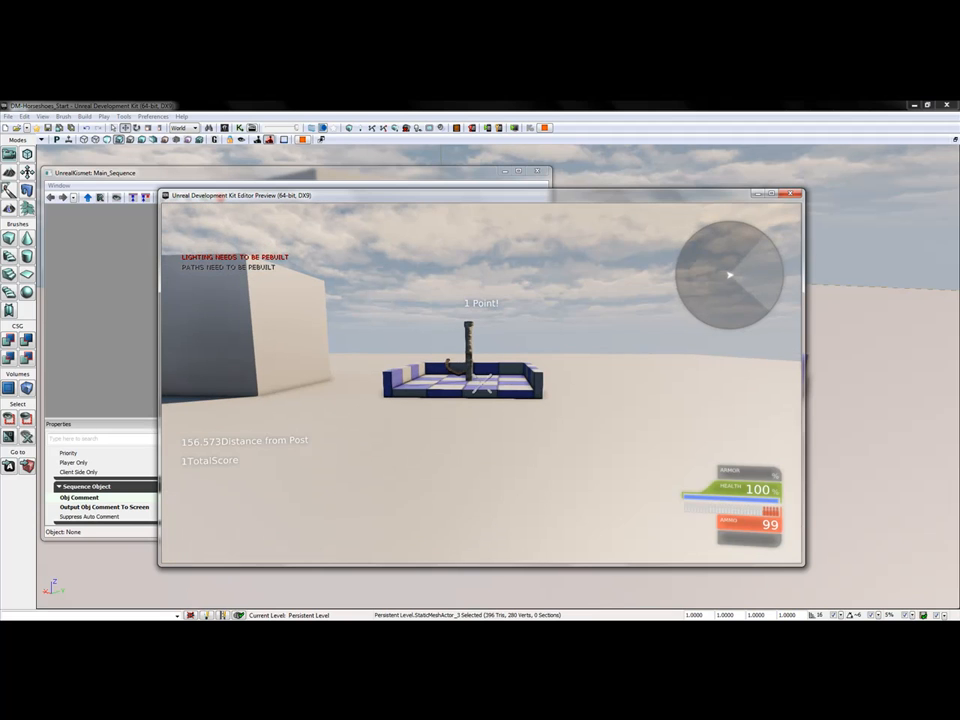
{"action": "key", "text": "w"}
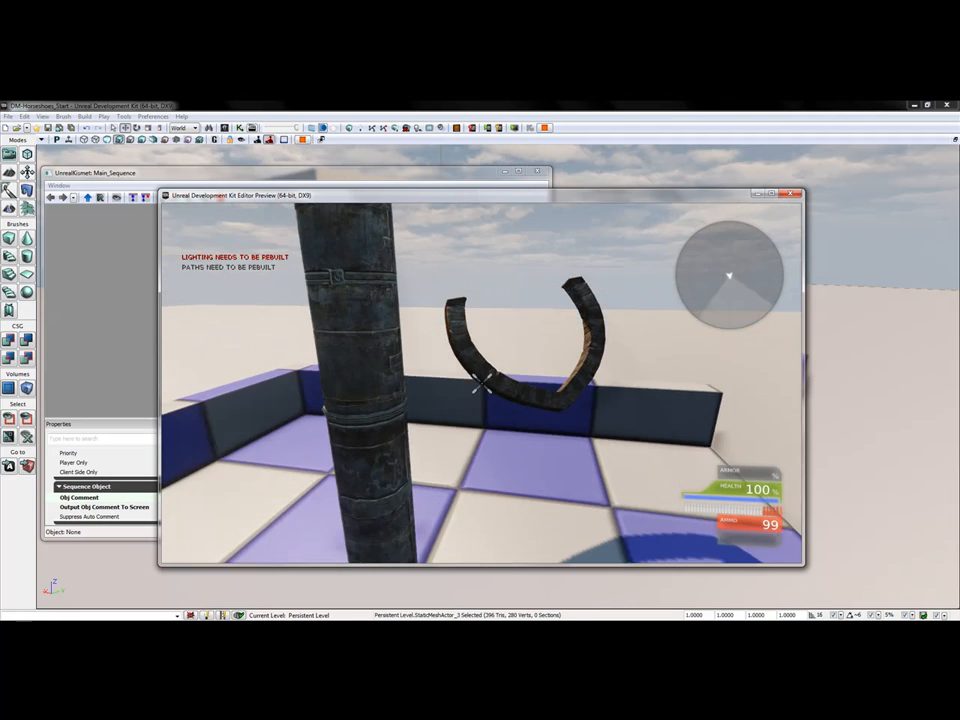
{"action": "left_click", "coordinate": [481, 383]}
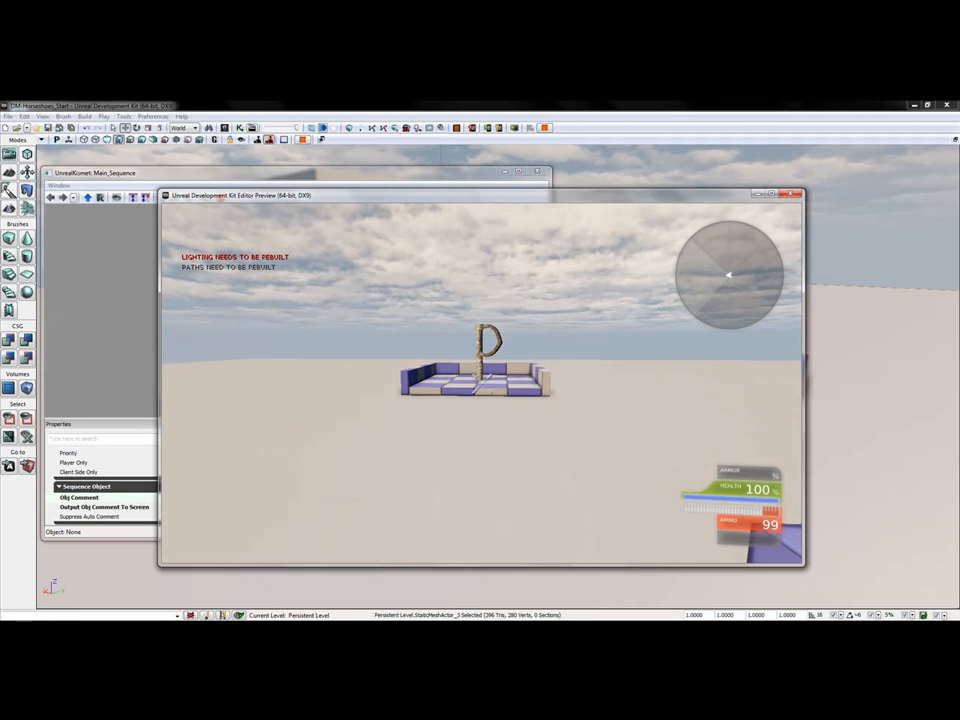
{"action": "key", "text": "w"}
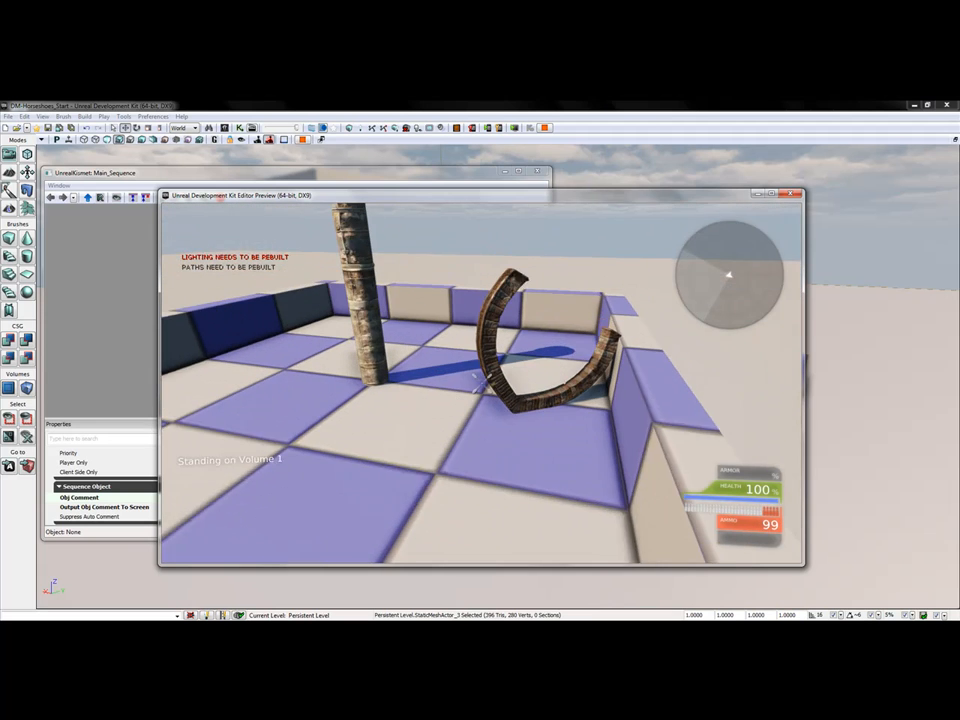
{"action": "left_click", "coordinate": [481, 383]}
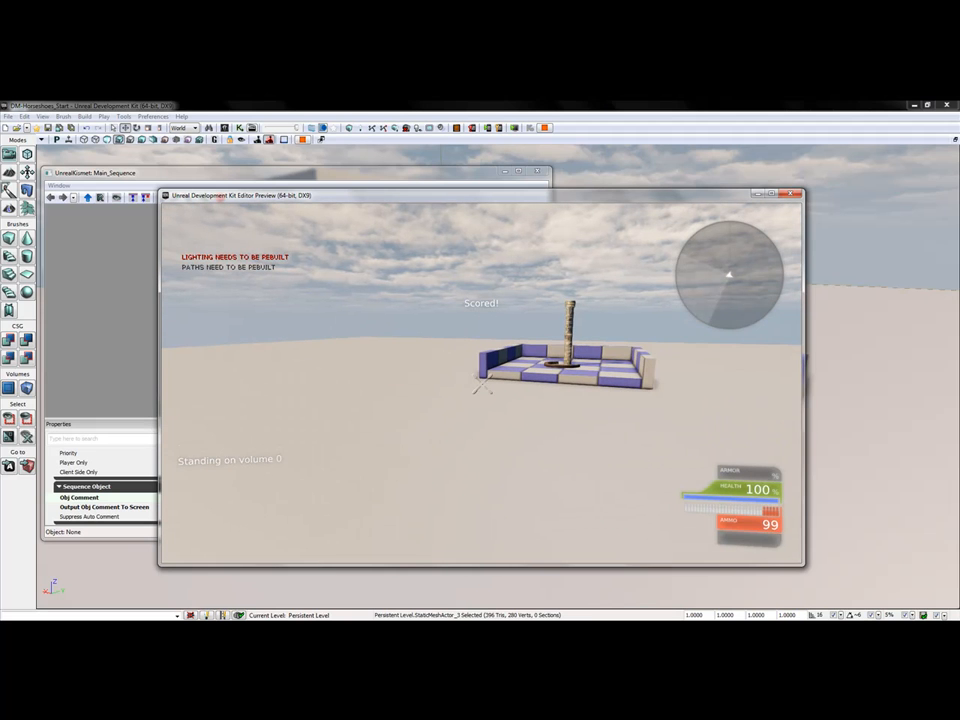
- Test the pit at close range by moving the horseshoe around its post from nearby, and end the play test
{"action": "key", "text": "w"}
{"action": "key", "text": "w"}
{"action": "key", "text": "s"}
{"action": "key", "text": "w"}
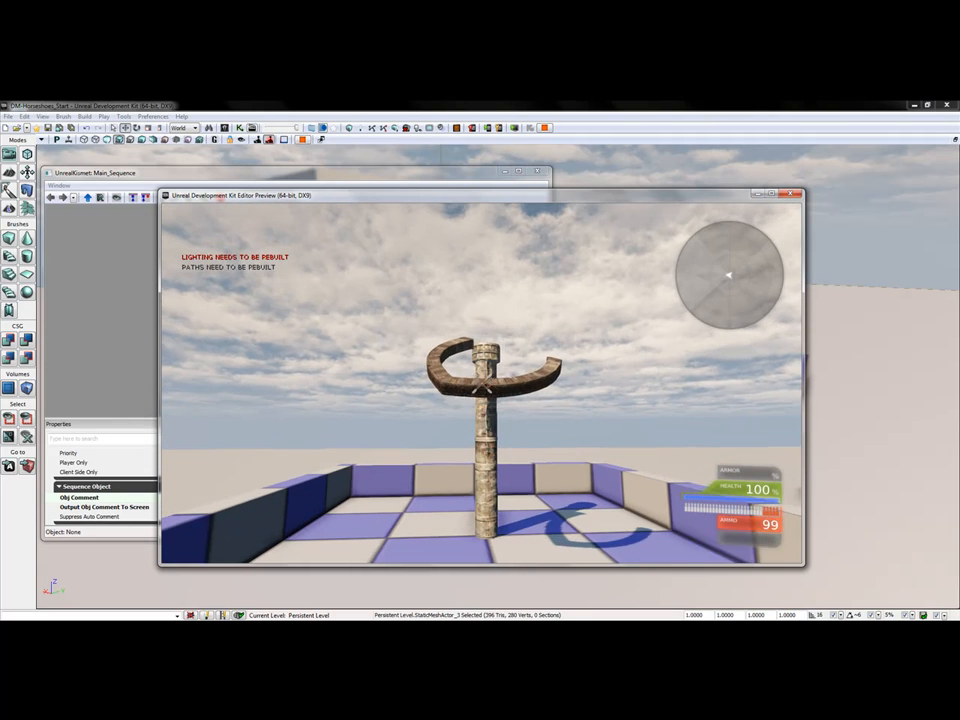
{"action": "key", "text": "s"}
{"action": "key", "text": "w"}
{"action": "key", "text": "s"}
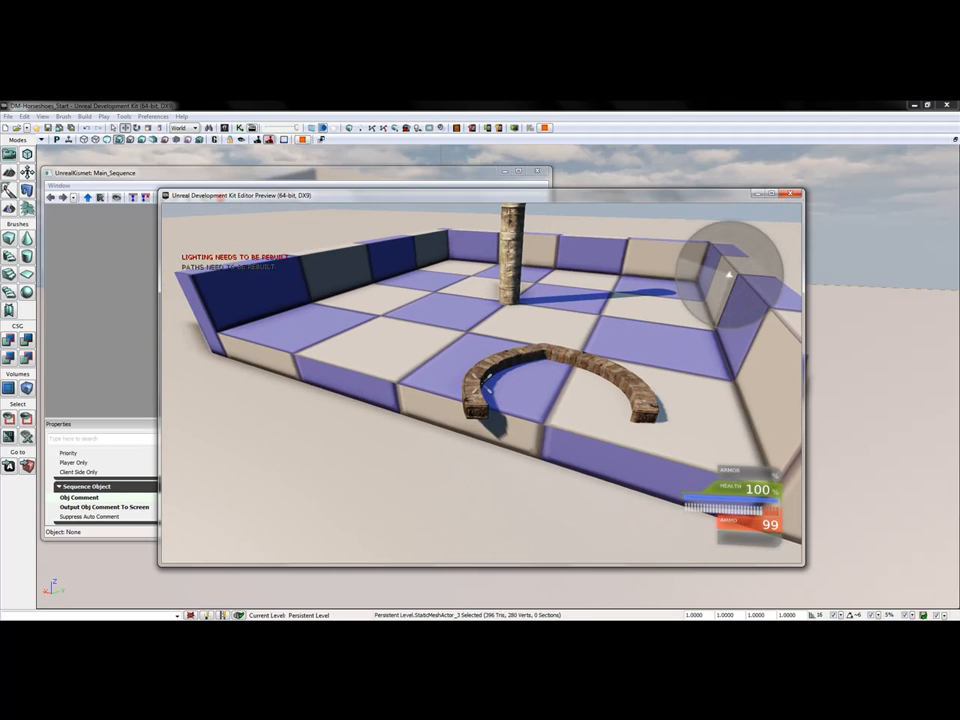
{"action": "key", "text": "Escape"}
- Examine both scoring chains in the maximized Kismet, especially the Touch events and Toggles that enable them, and close Kismet
{"action": "double_click", "coordinate": [387, 173]}
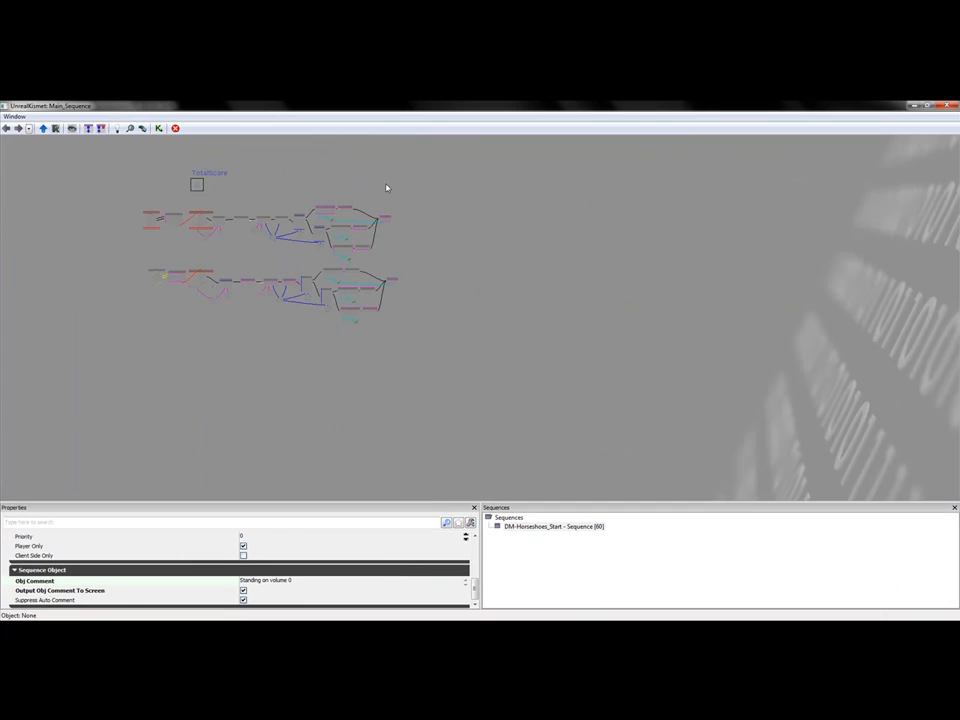
{"action": "left_click_drag", "start_coordinate": [336, 184], "coordinate": [486, 271]}
{"action": "scroll", "coordinate": [486, 271], "scroll_direction": "up", "scroll_amount": 2}
{"action": "left_click_drag", "start_coordinate": [377, 294], "coordinate": [481, 205]}
{"action": "scroll", "coordinate": [481, 205], "scroll_direction": "down", "scroll_amount": 1}
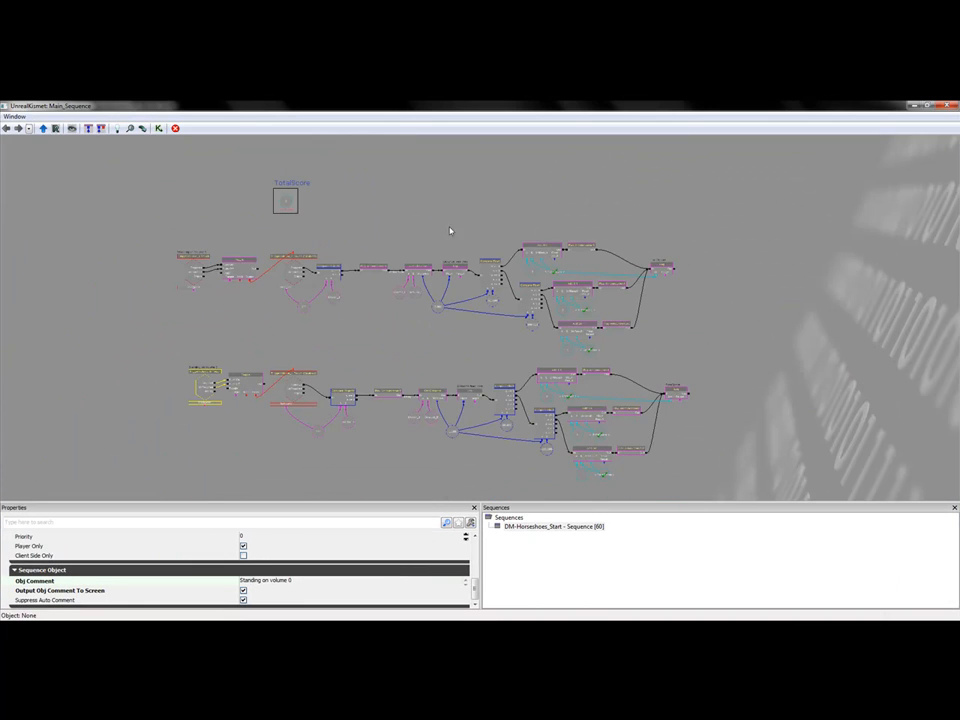
{"action": "left_click_drag", "start_coordinate": [435, 242], "coordinate": [434, 236]}
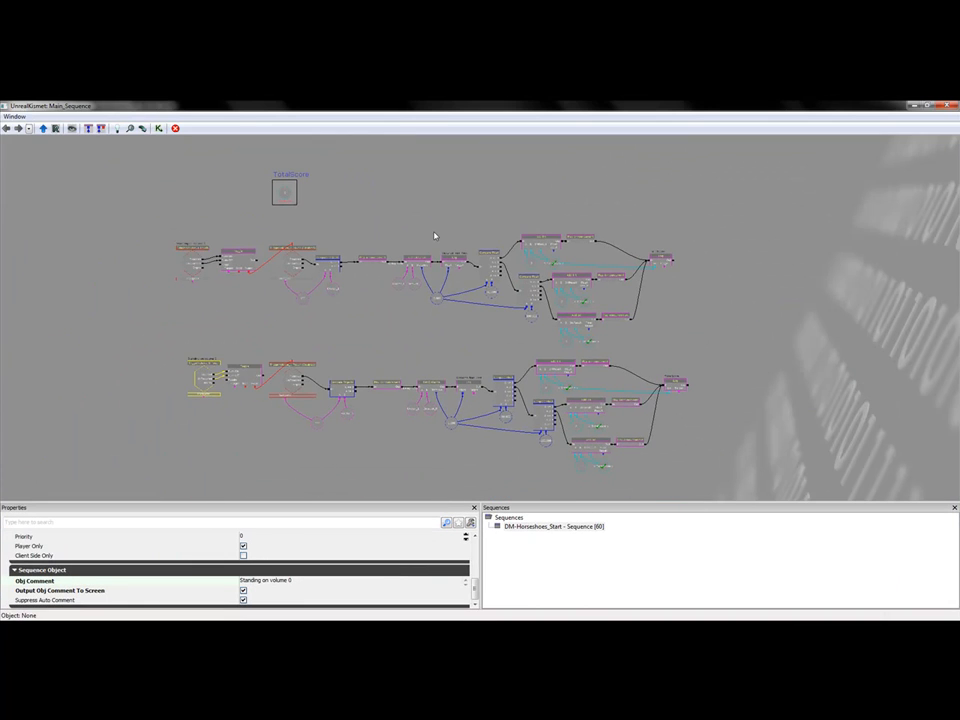
{"action": "scroll", "coordinate": [434, 236], "scroll_direction": "up", "scroll_amount": 6}
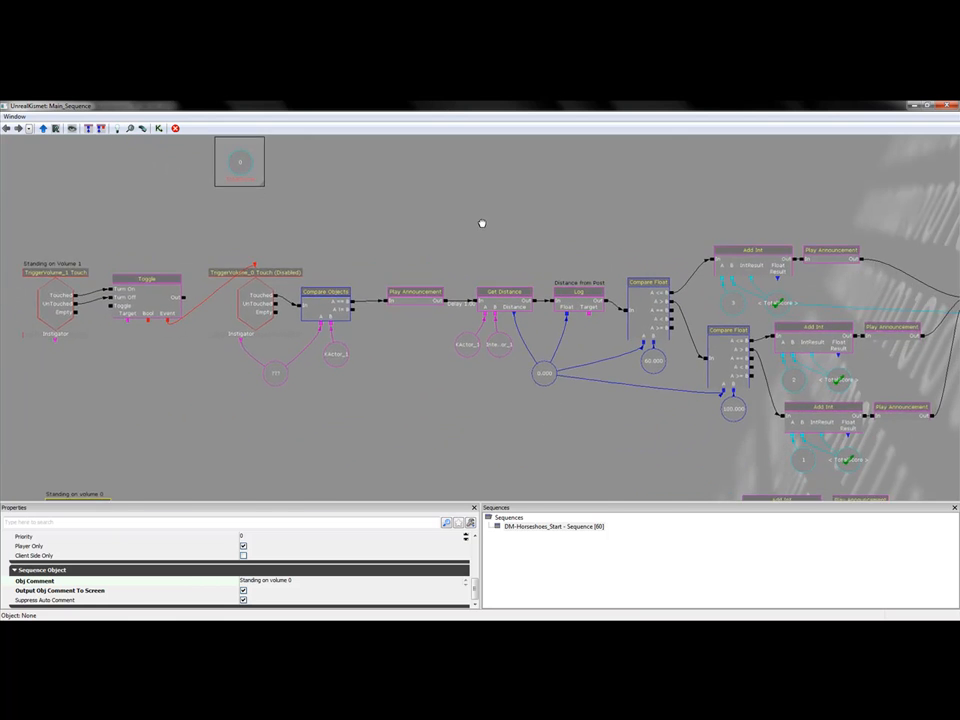
{"action": "scroll", "coordinate": [482, 225], "scroll_direction": "down", "scroll_amount": 1}
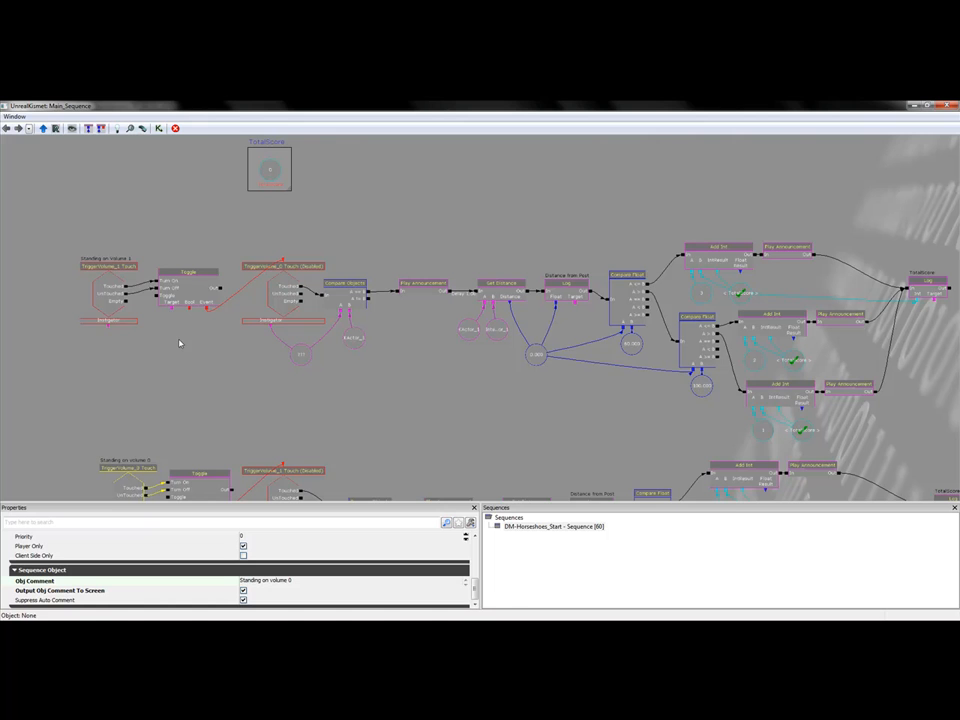
{"action": "left_click_drag", "start_coordinate": [281, 336], "coordinate": [263, 340]}
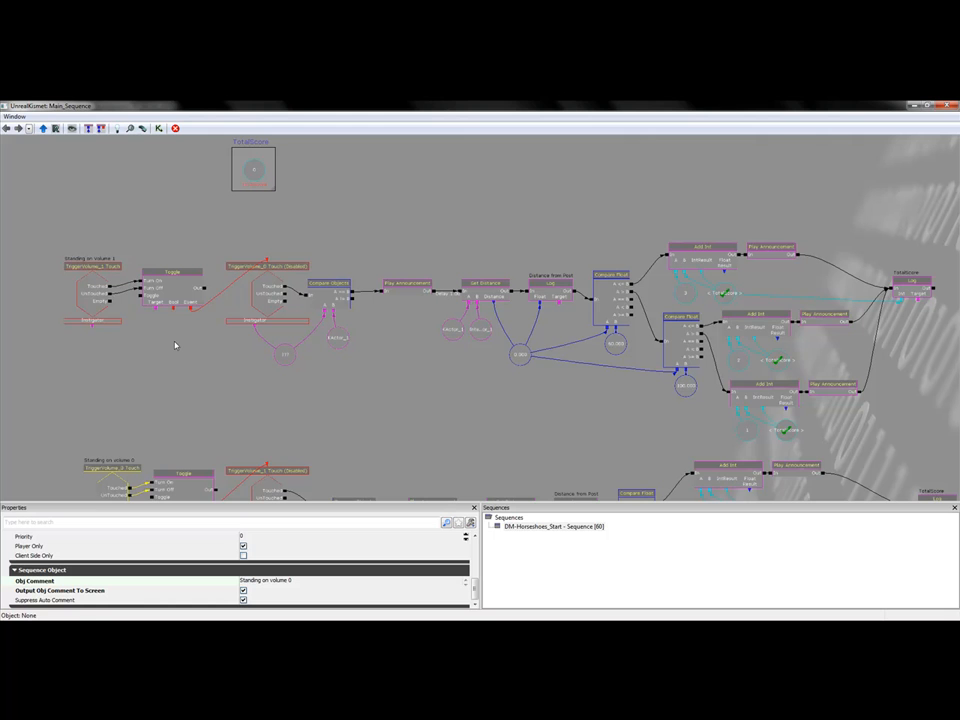
{"action": "left_click", "coordinate": [944, 107]}
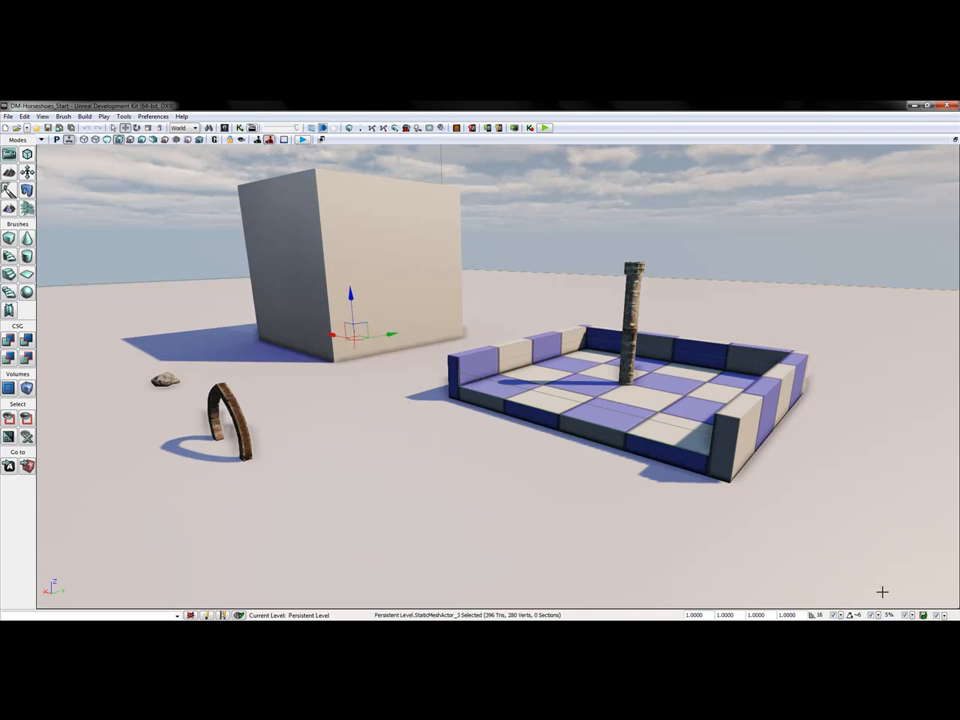
{"action": "right_click", "coordinate": [851, 617]}
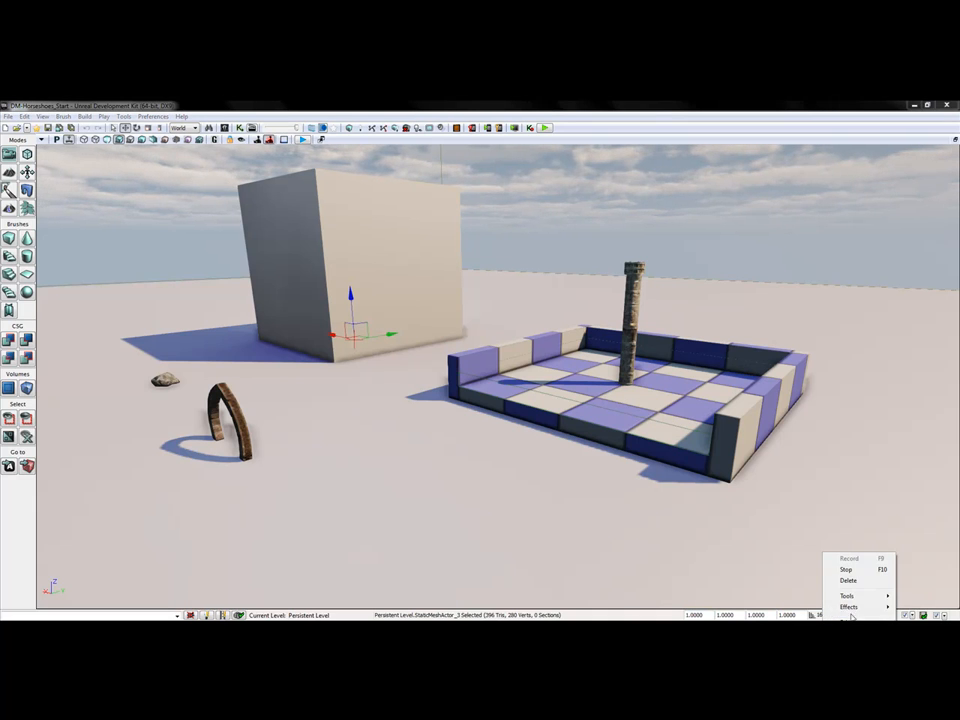